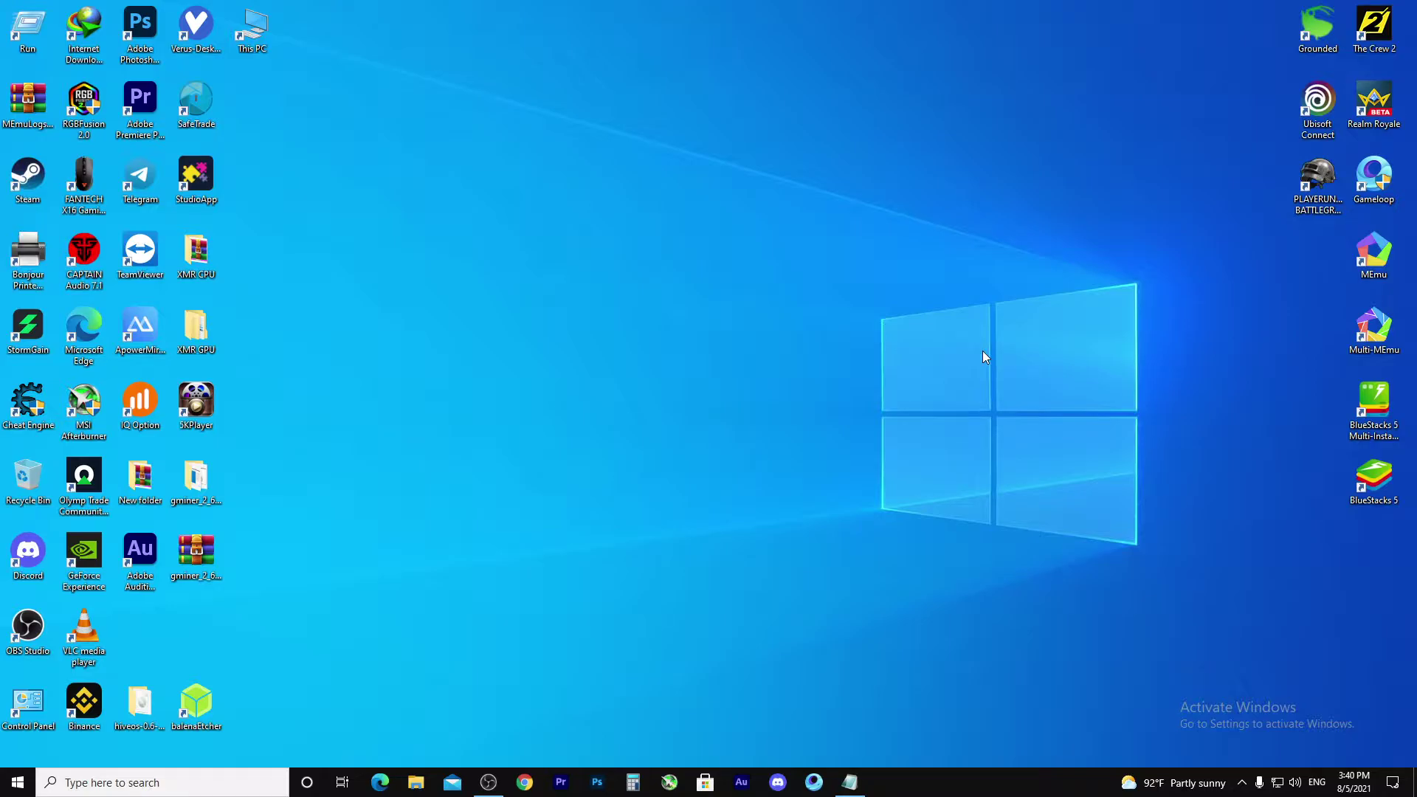
{"action": "right_click", "coordinate": [1033, 197]}
{"action": "left_click", "coordinate": [1103, 244]}
{"action": "right_click", "coordinate": [1103, 244]}
{"action": "left_click", "coordinate": [1138, 287]}
{"action": "right_click", "coordinate": [18, 782]}
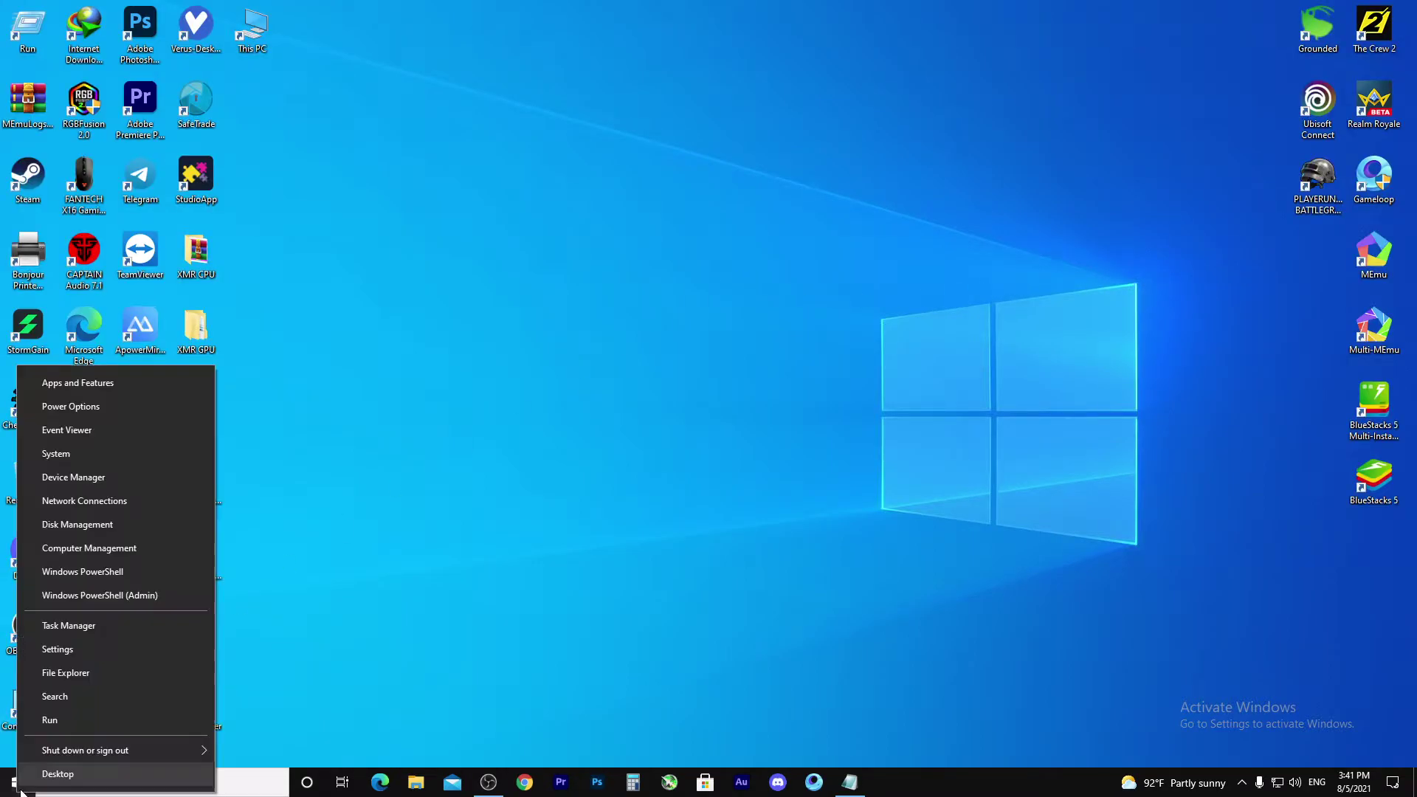
{"action": "left_click", "coordinate": [533, 428]}
Step: Open the Windows Settings window and maximize it
{"action": "left_click", "coordinate": [18, 783]}
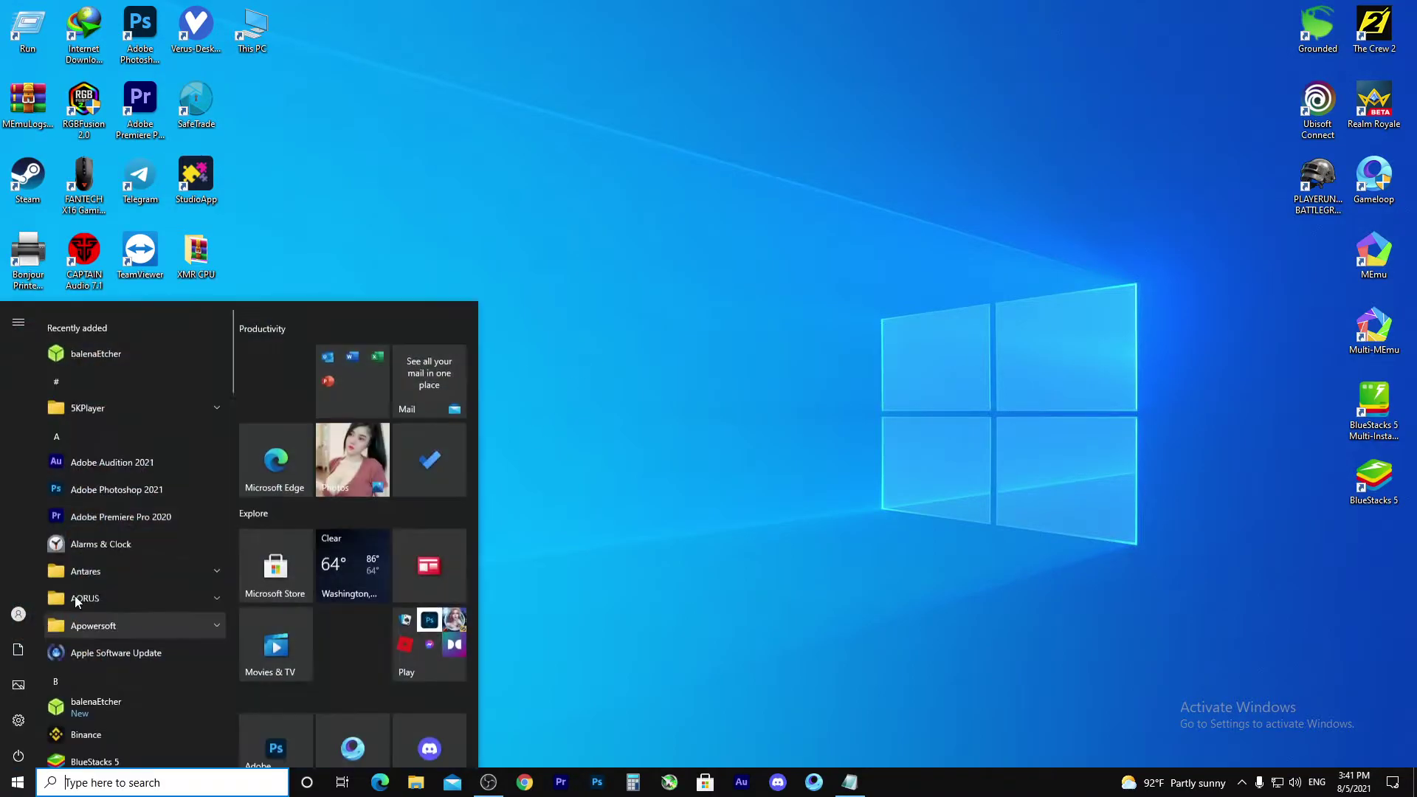
{"action": "left_click", "coordinate": [19, 714]}
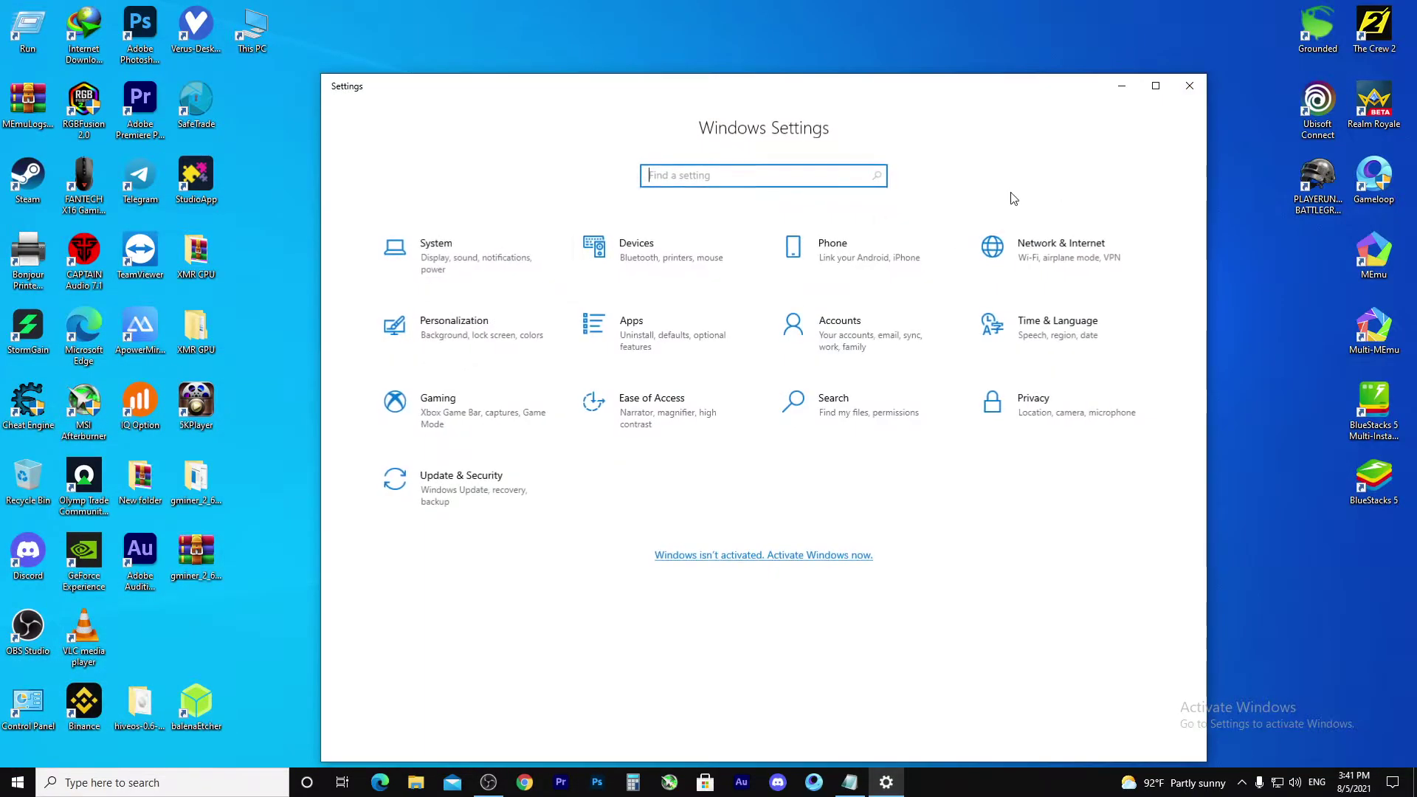
{"action": "left_click", "coordinate": [1156, 86]}
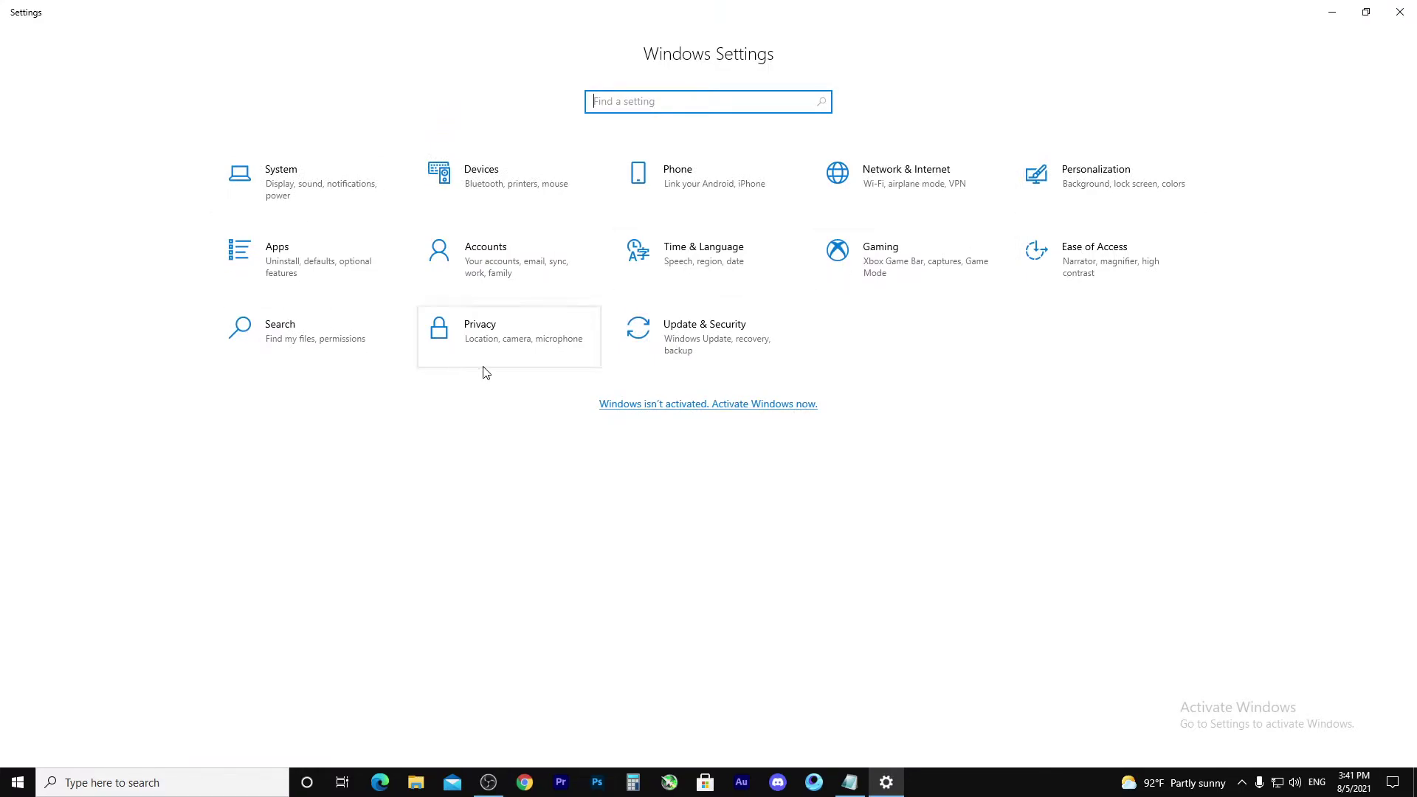
Step: Check for Windows updates under Update & Security and return to the Settings home page
{"action": "left_click", "coordinate": [712, 342]}
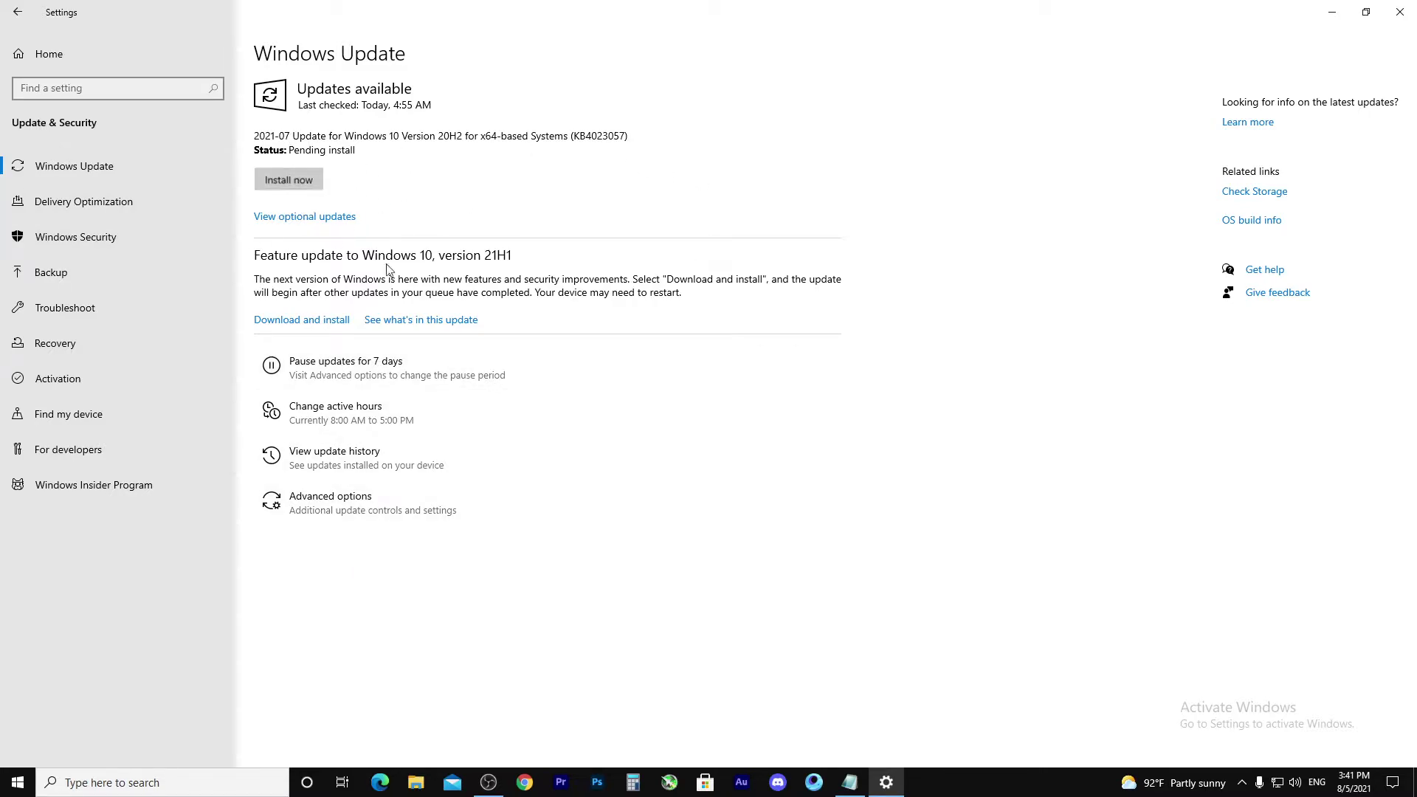
{"action": "left_click", "coordinate": [332, 178]}
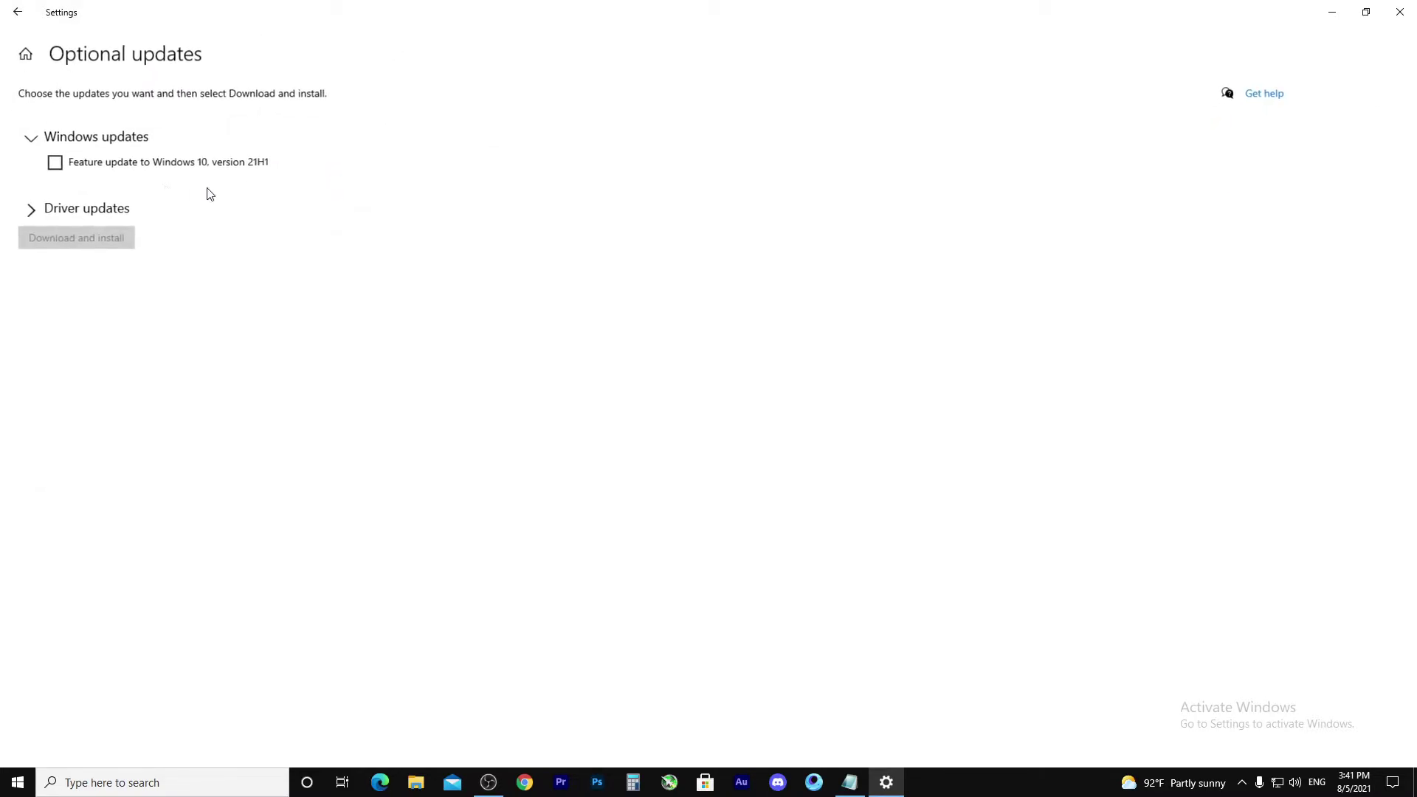
{"action": "left_click", "coordinate": [17, 12]}
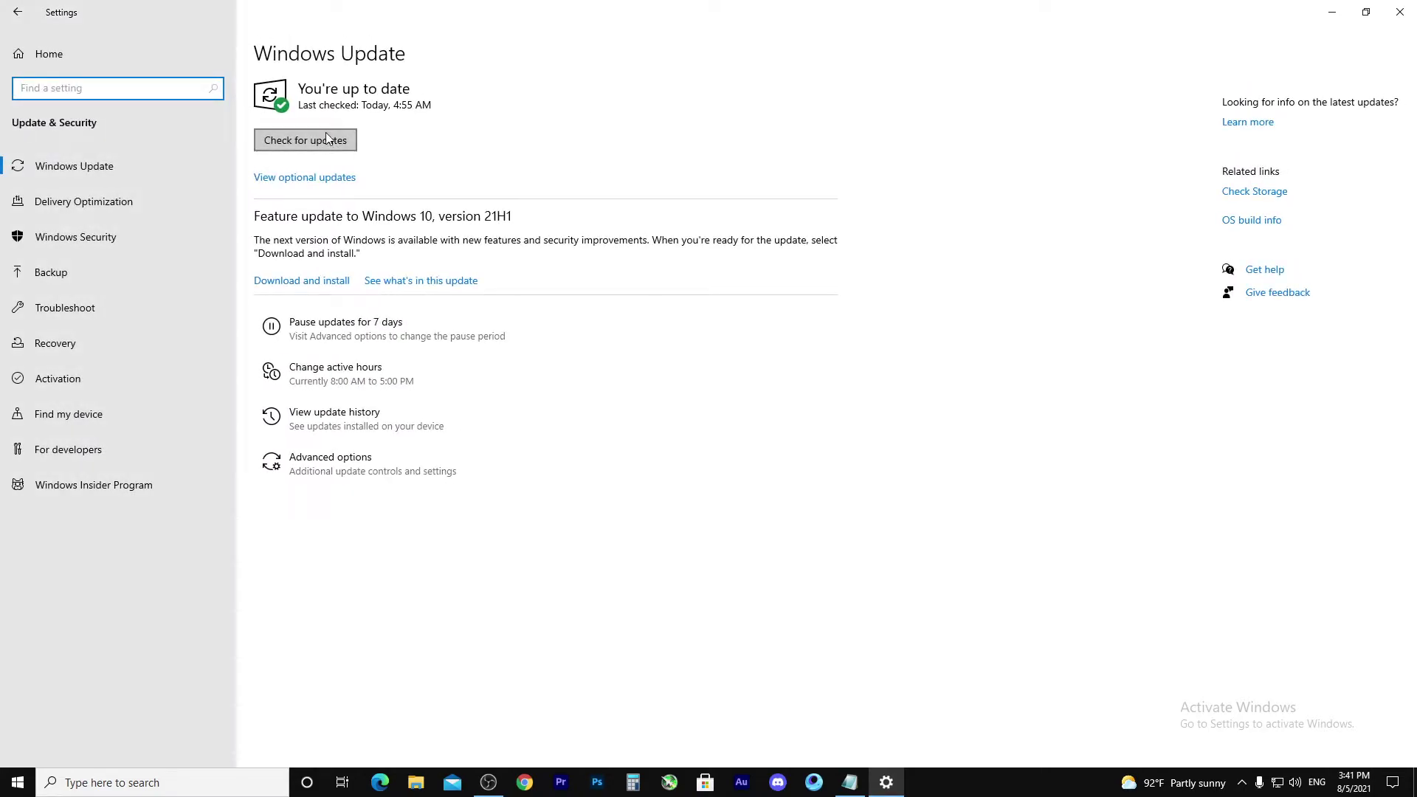
{"action": "left_click", "coordinate": [329, 139]}
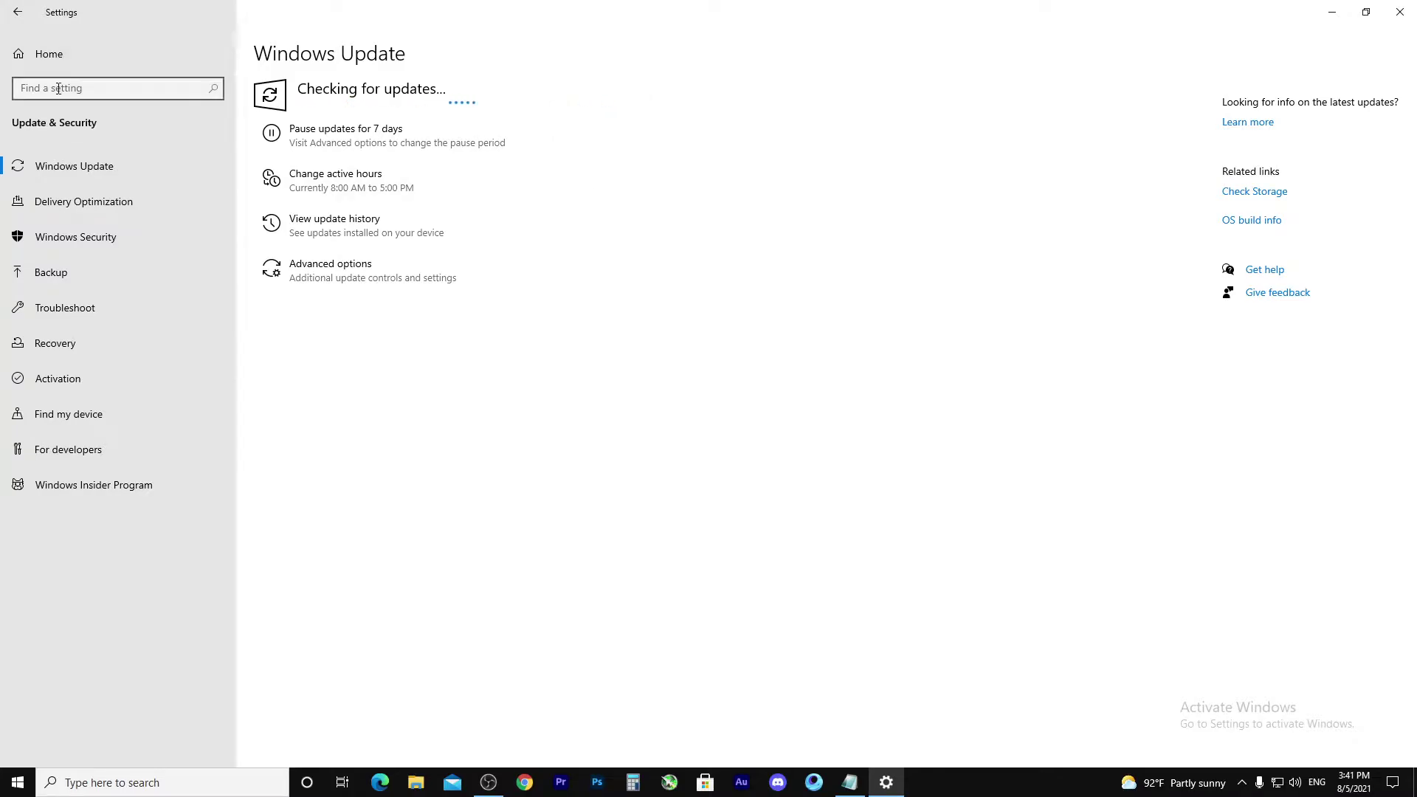
{"action": "left_click", "coordinate": [42, 59]}
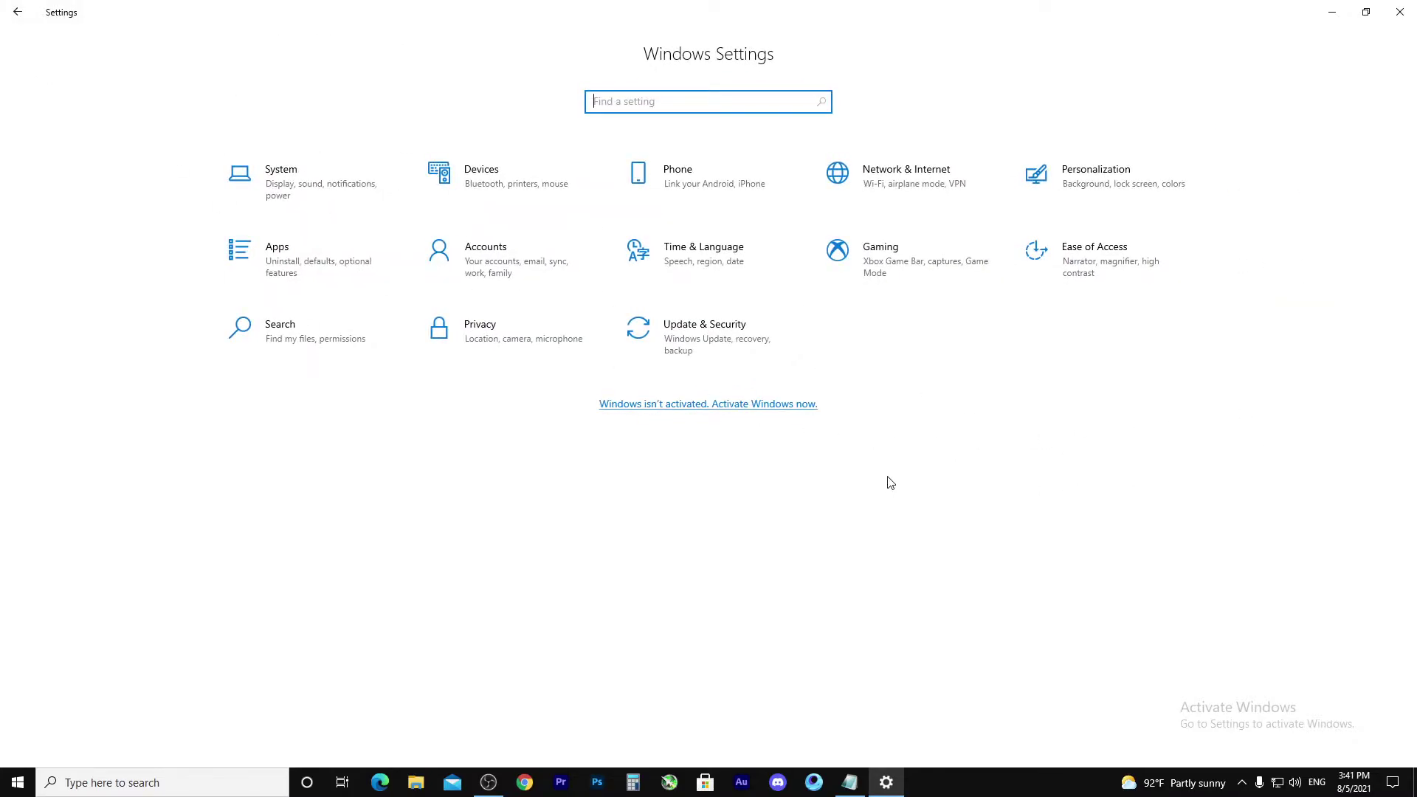
{"action": "left_click", "coordinate": [1242, 783]}
{"action": "left_click", "coordinate": [1077, 518]}
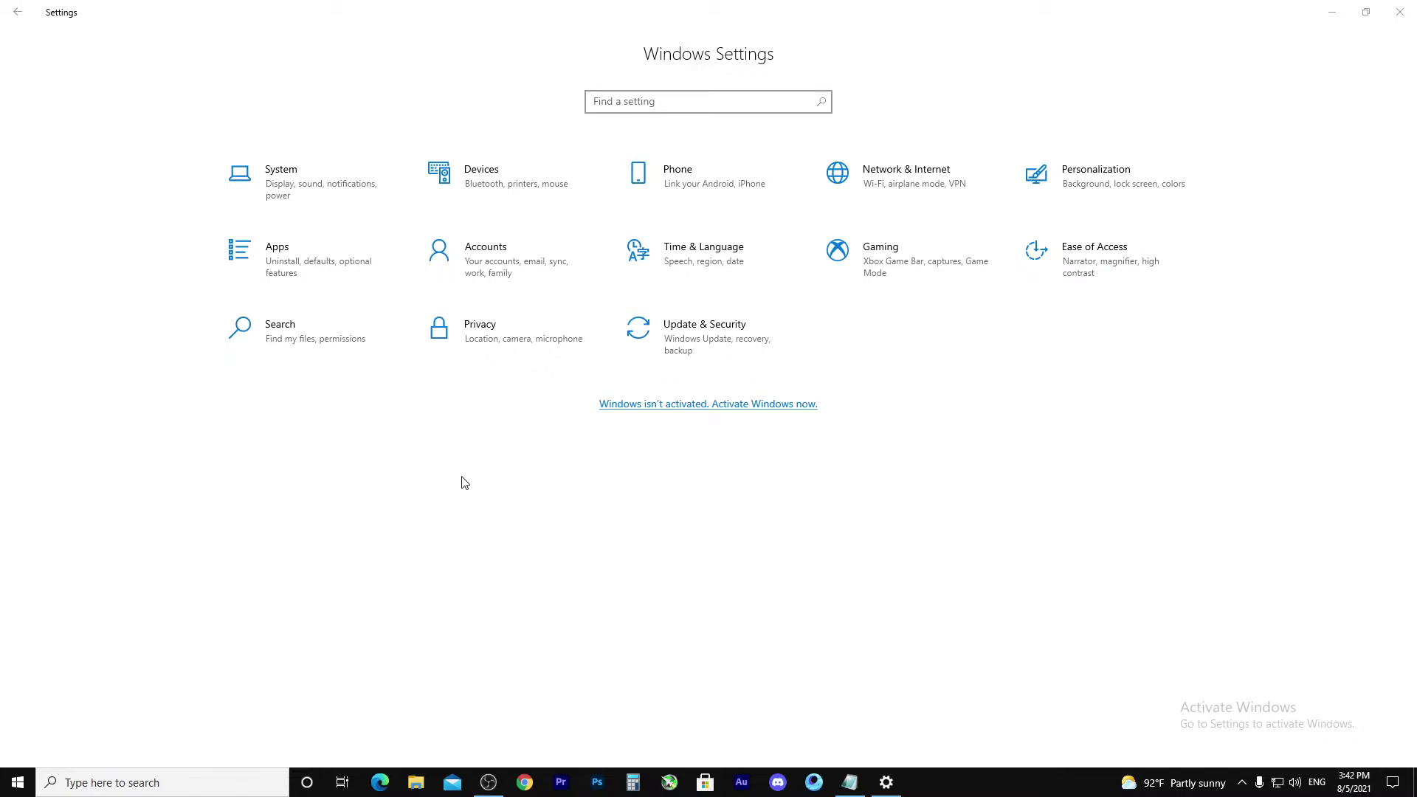
Step: Examine the Display settings under System, including color, scale and layout, resolution and multiple displays
{"action": "left_click", "coordinate": [294, 178]}
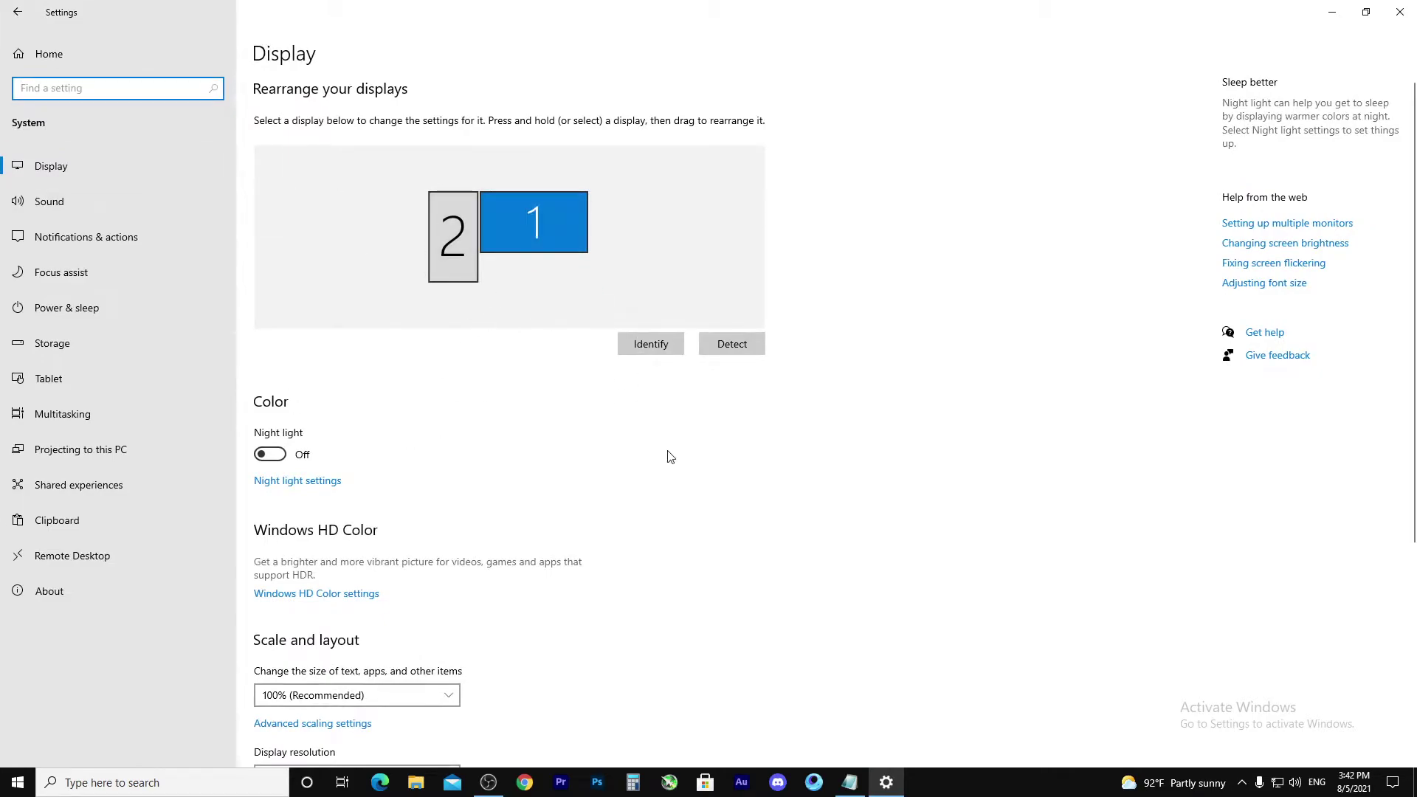
{"action": "scroll", "coordinate": [668, 457], "scroll_direction": "down", "scroll_amount": 5}
{"action": "scroll", "coordinate": [670, 456], "scroll_direction": "up", "scroll_amount": 1}
{"action": "scroll", "coordinate": [668, 457], "scroll_direction": "up", "scroll_amount": 3}
{"action": "scroll", "coordinate": [434, 458], "scroll_direction": "down", "scroll_amount": 1}
{"action": "scroll", "coordinate": [434, 457], "scroll_direction": "down", "scroll_amount": 3}
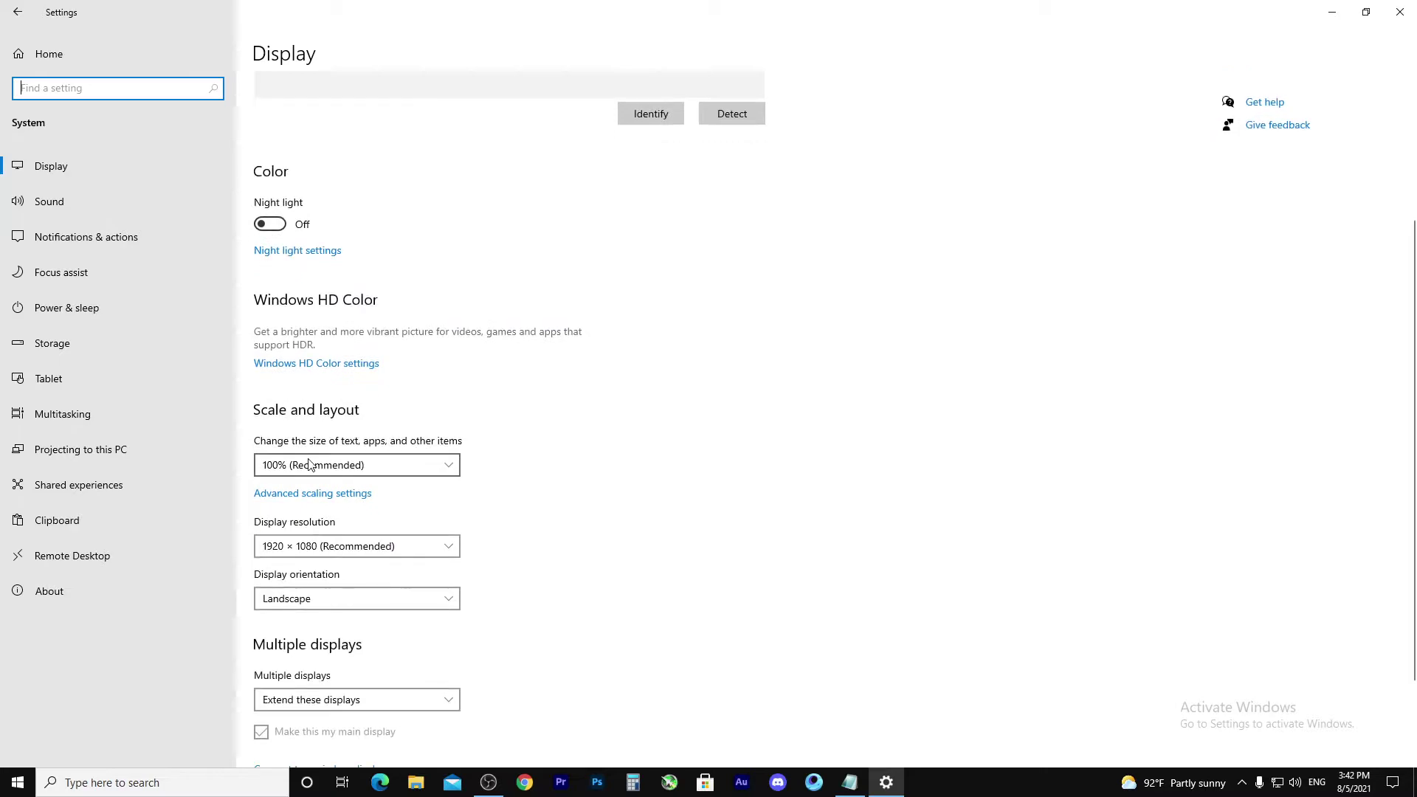
{"action": "scroll", "coordinate": [673, 481], "scroll_direction": "down", "scroll_amount": 2}
{"action": "scroll", "coordinate": [845, 508], "scroll_direction": "up", "scroll_amount": 5}
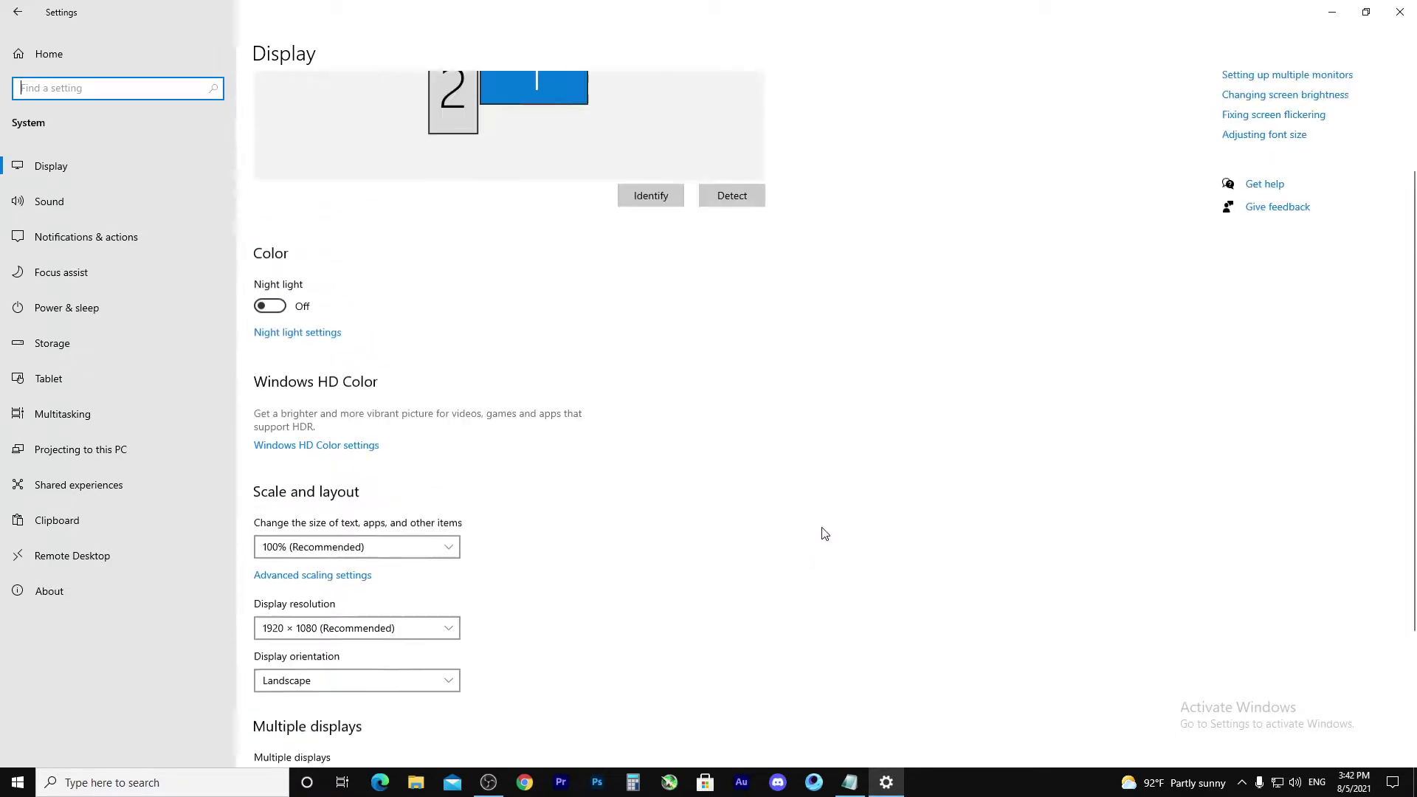
{"action": "scroll", "coordinate": [386, 341], "scroll_direction": "down", "scroll_amount": 2}
{"action": "scroll", "coordinate": [516, 408], "scroll_direction": "up", "scroll_amount": 2}
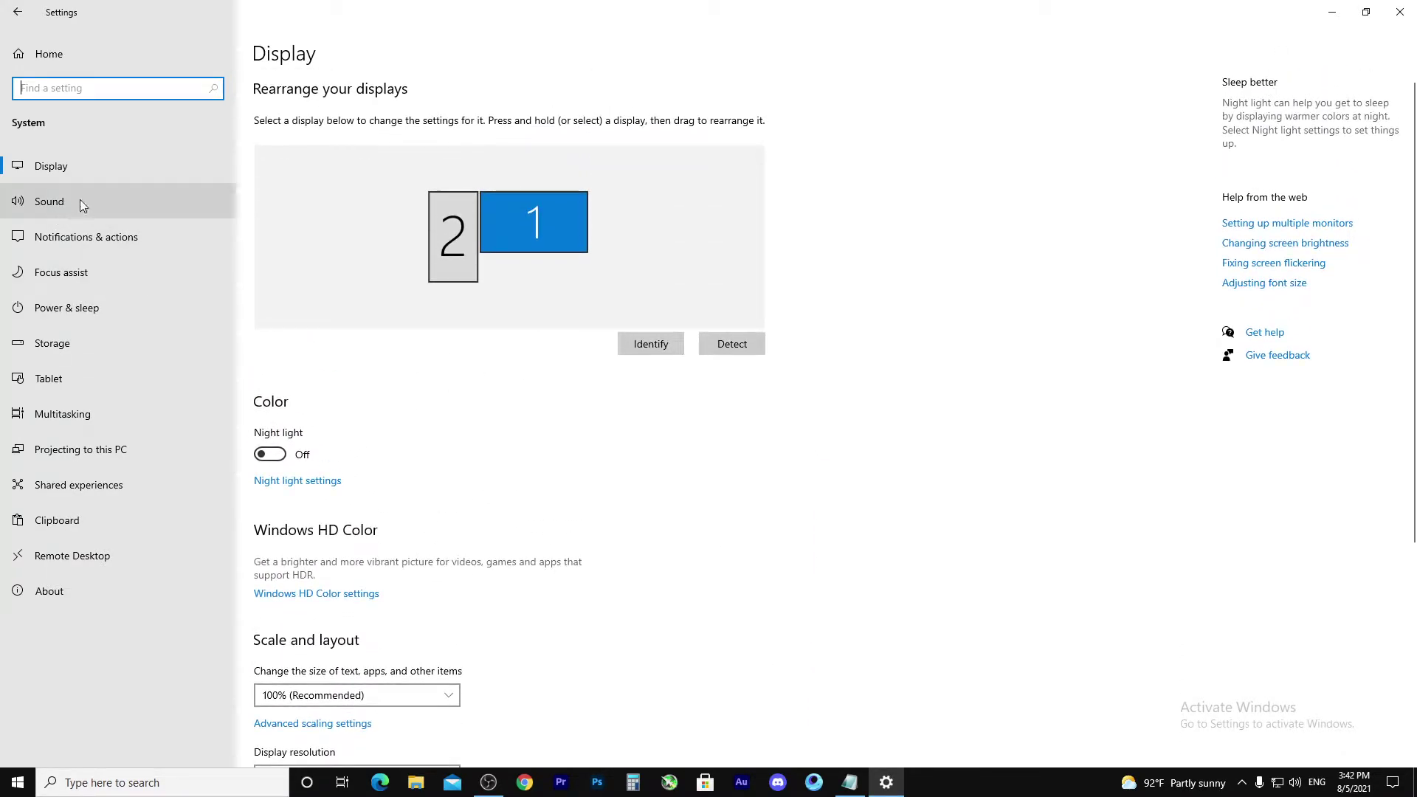
Step: Clear all six notification checkboxes in Notifications & actions, from lock screen notifications through tips, tricks and suggestions
{"action": "left_click", "coordinate": [99, 233]}
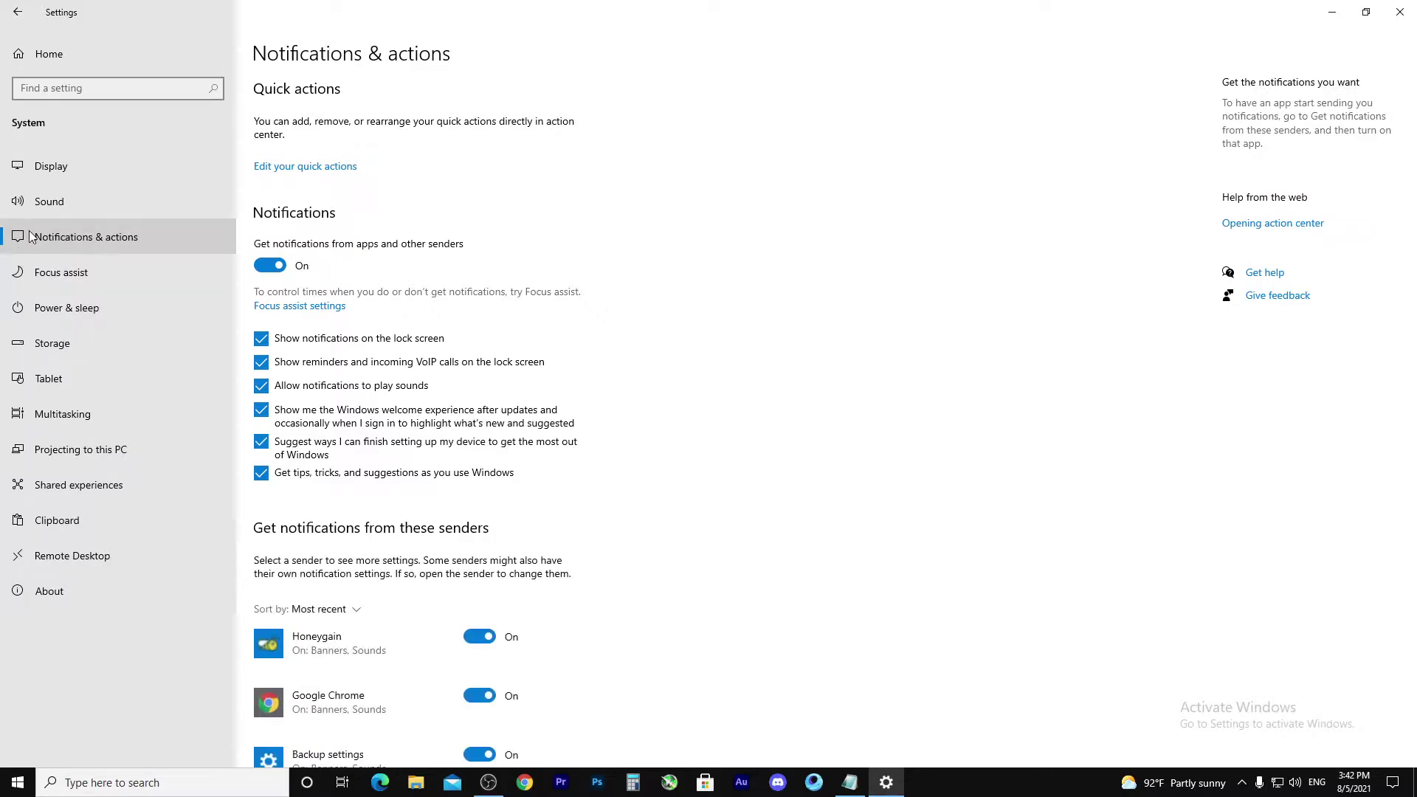
{"action": "scroll", "coordinate": [760, 369], "scroll_direction": "down", "scroll_amount": 5}
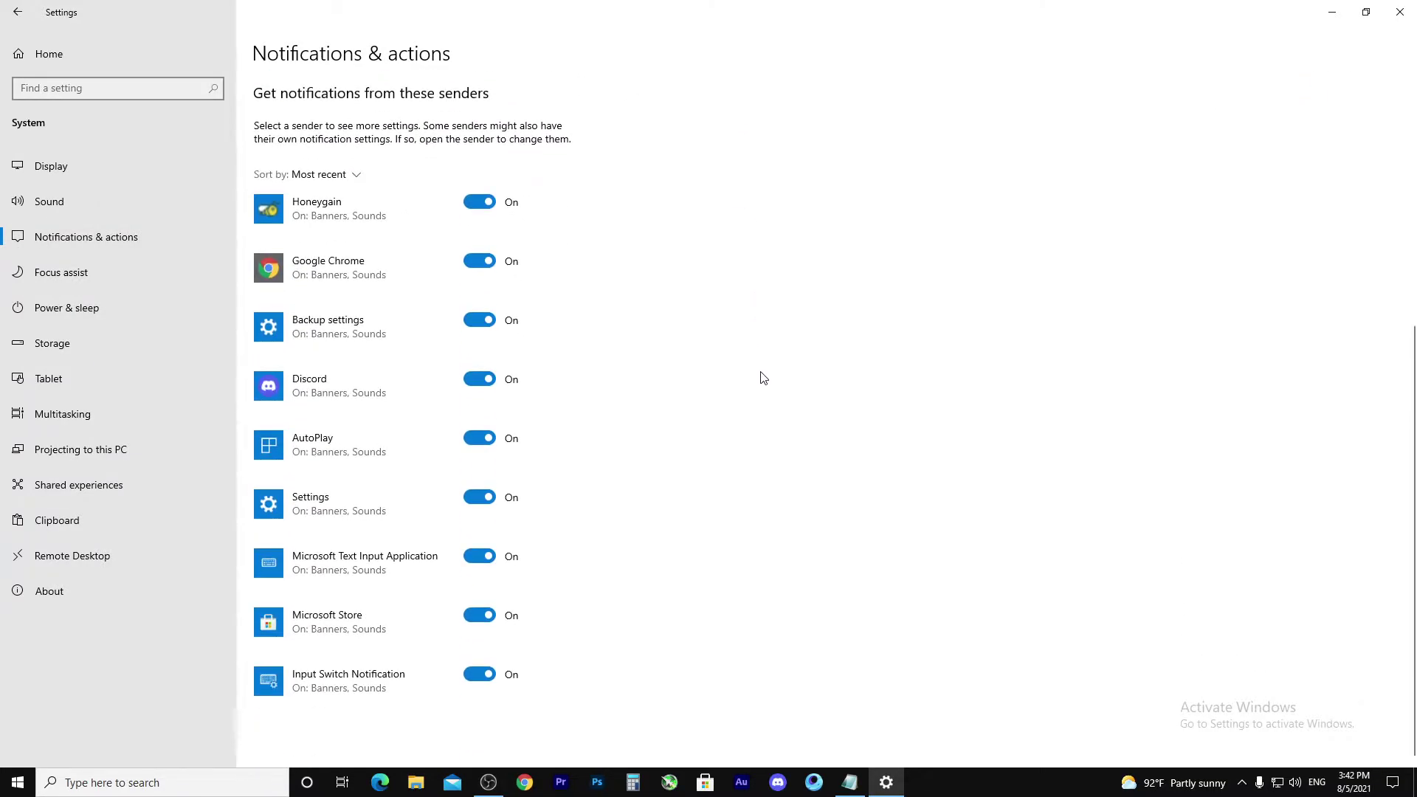
{"action": "scroll", "coordinate": [763, 406], "scroll_direction": "up", "scroll_amount": 5}
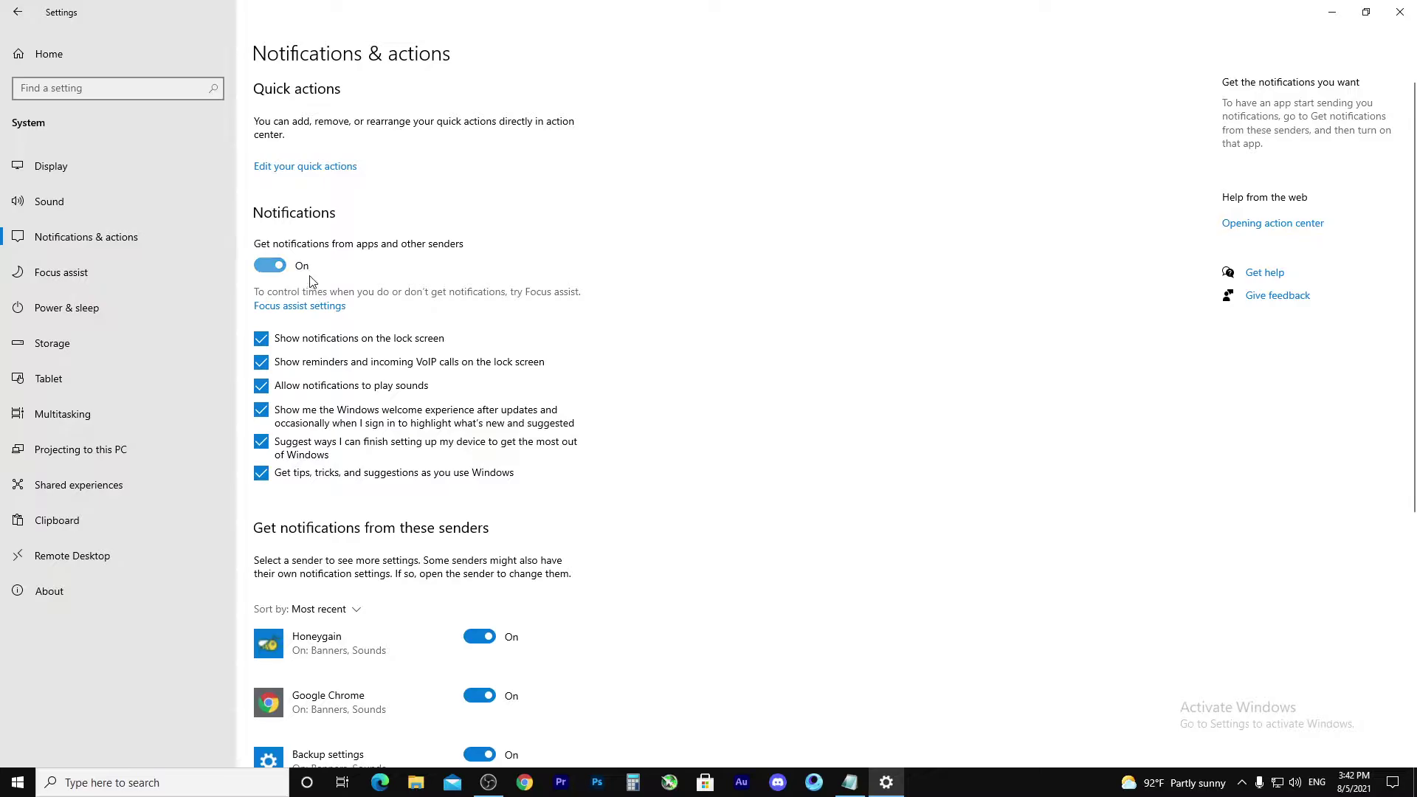
{"action": "scroll", "coordinate": [561, 436], "scroll_direction": "down", "scroll_amount": 5}
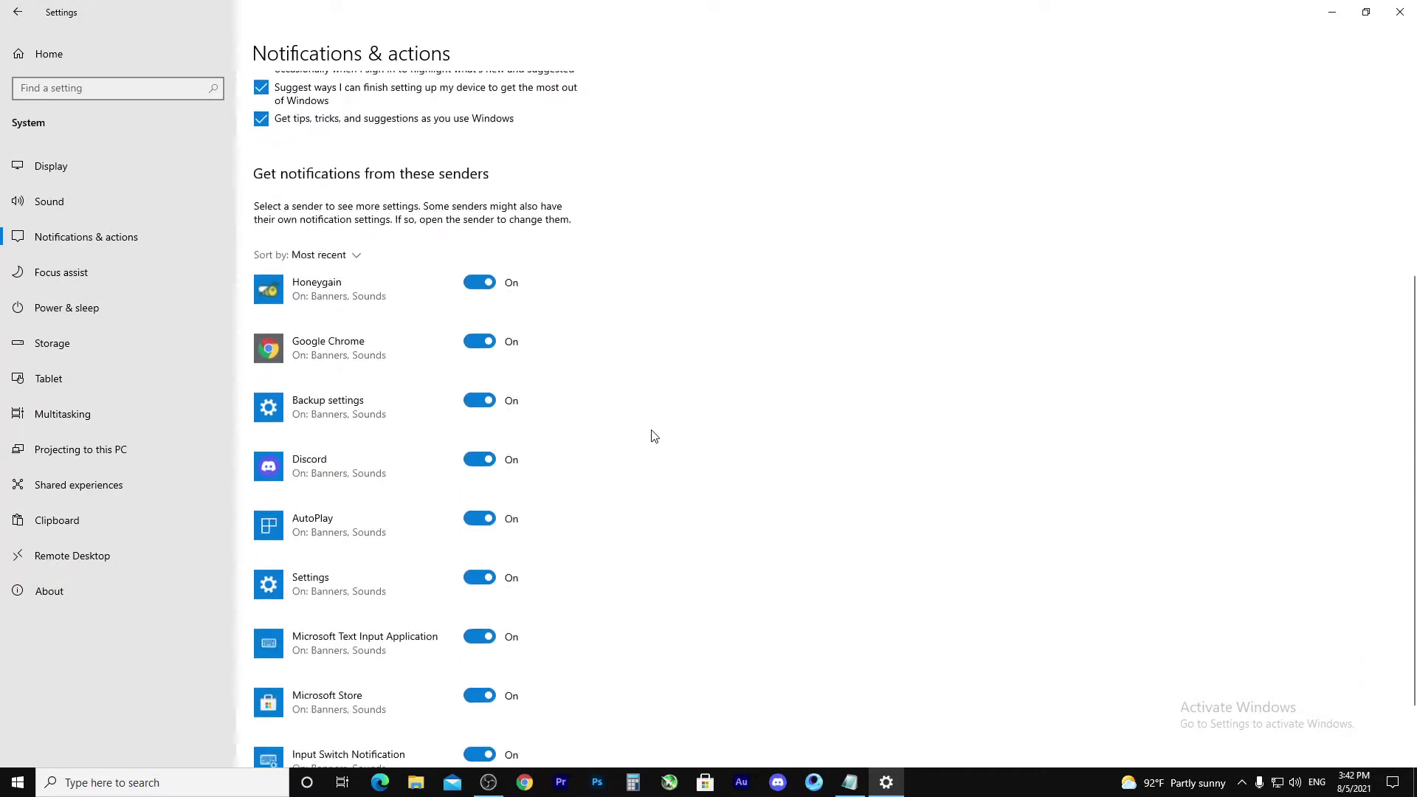
{"action": "scroll", "coordinate": [653, 429], "scroll_direction": "down", "scroll_amount": 2}
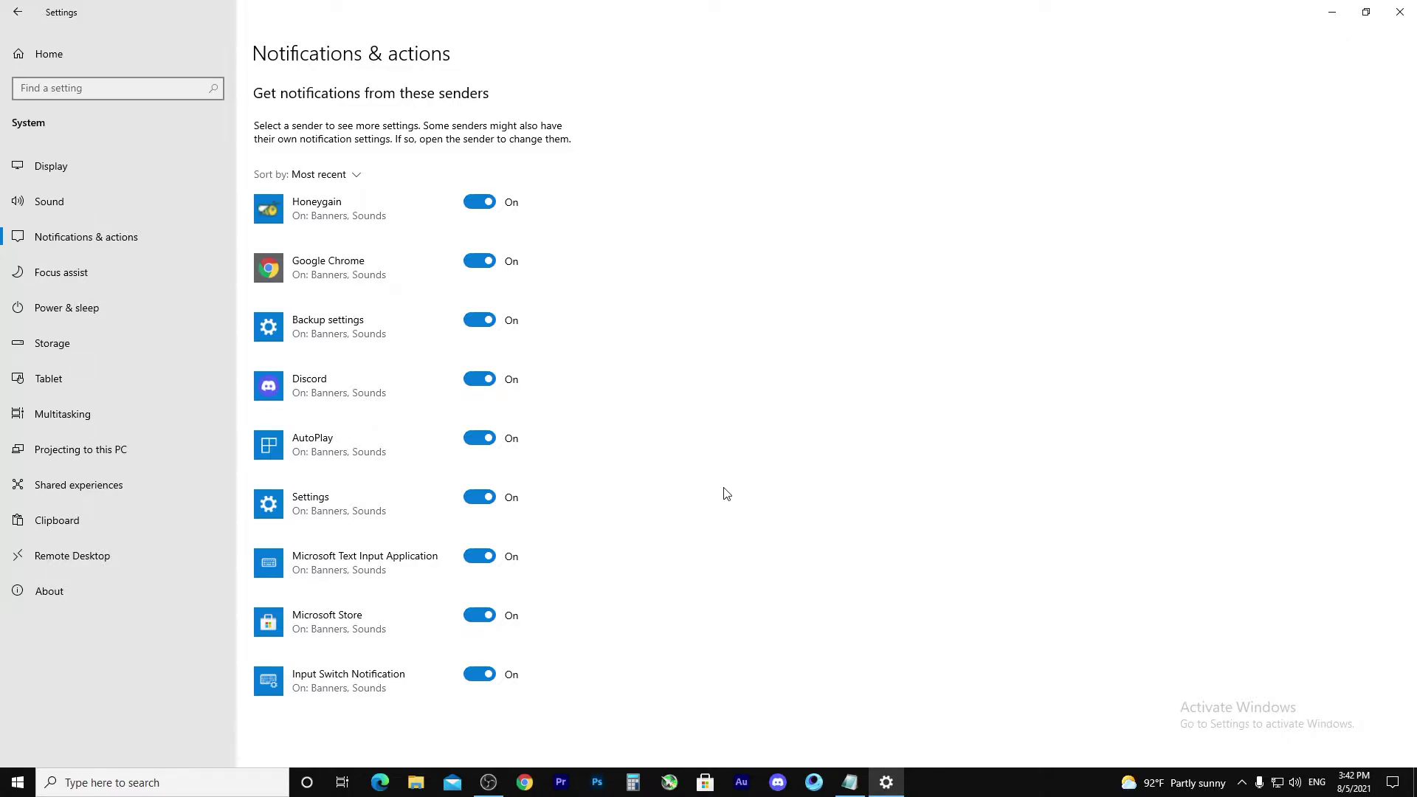
{"action": "scroll", "coordinate": [723, 494], "scroll_direction": "up", "scroll_amount": 5}
{"action": "left_click", "coordinate": [262, 338]}
{"action": "left_click", "coordinate": [262, 362]}
{"action": "left_click", "coordinate": [262, 385]}
{"action": "left_click", "coordinate": [262, 409]}
{"action": "left_click", "coordinate": [262, 409]}
{"action": "left_click", "coordinate": [262, 441]}
{"action": "left_click", "coordinate": [262, 410]}
{"action": "left_click", "coordinate": [262, 472]}
Step: Turn off notifications from apps and other senders, and check the list of individual senders
{"action": "left_click", "coordinate": [270, 266]}
{"action": "scroll", "coordinate": [909, 448], "scroll_direction": "down", "scroll_amount": 5}
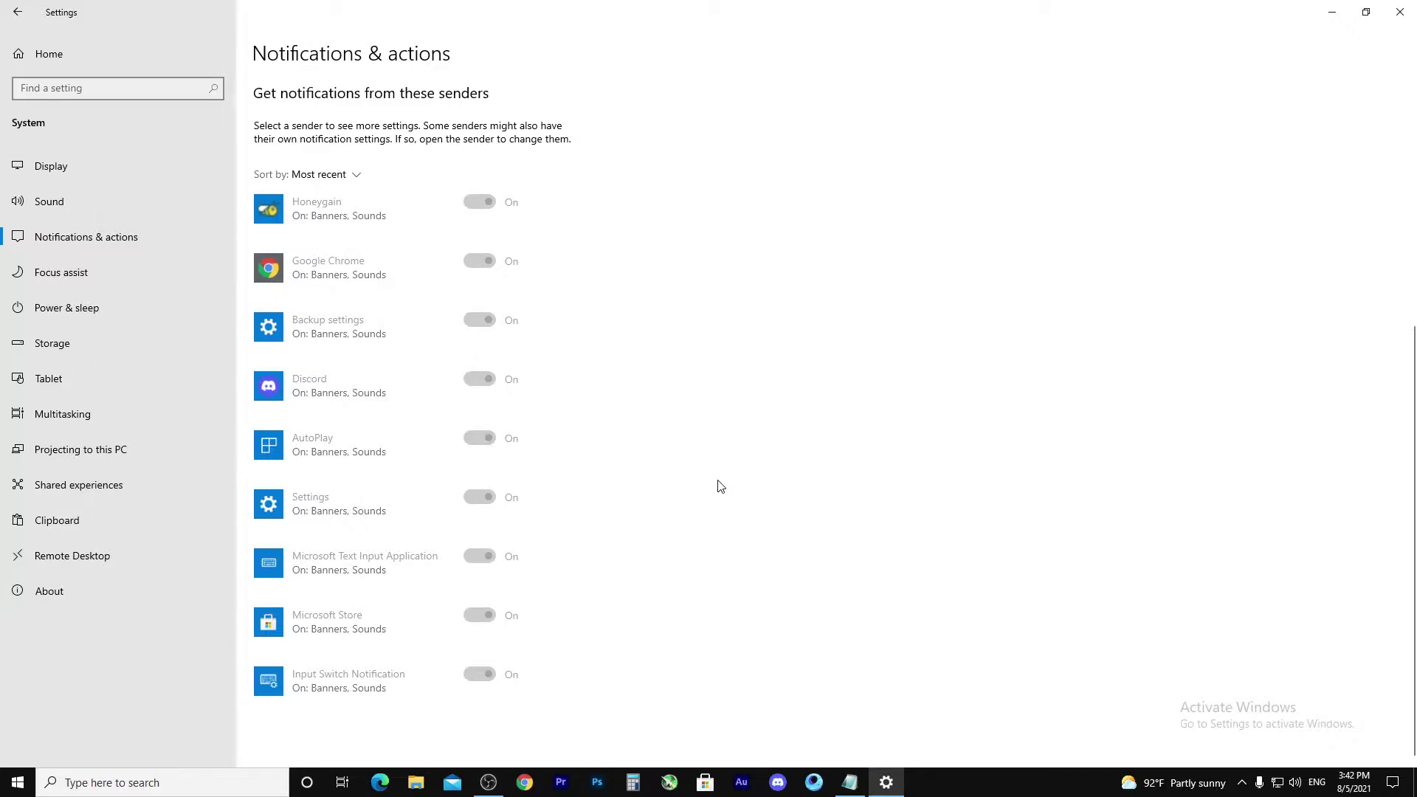
{"action": "scroll", "coordinate": [746, 531], "scroll_direction": "up", "scroll_amount": 5}
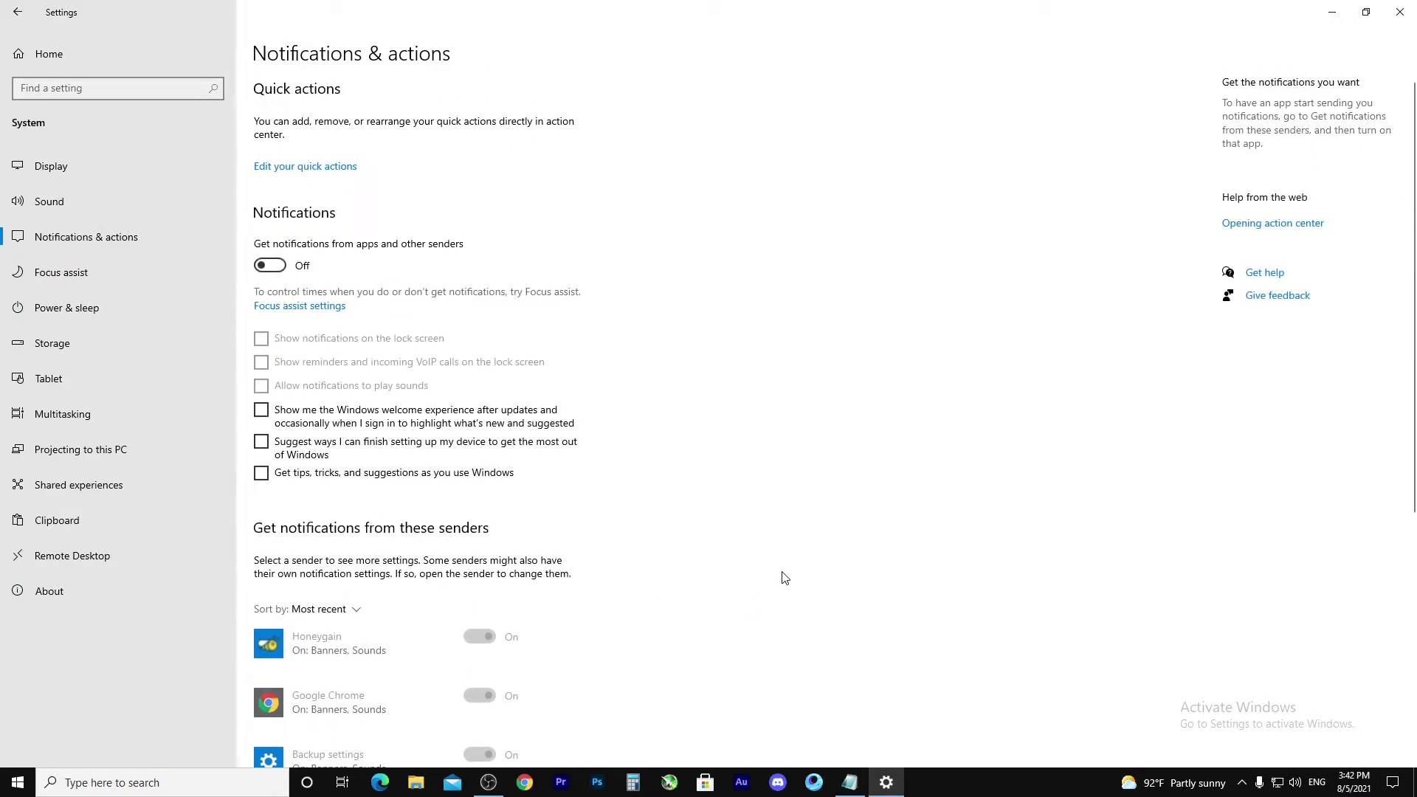
{"action": "scroll", "coordinate": [785, 578], "scroll_direction": "down", "scroll_amount": 5}
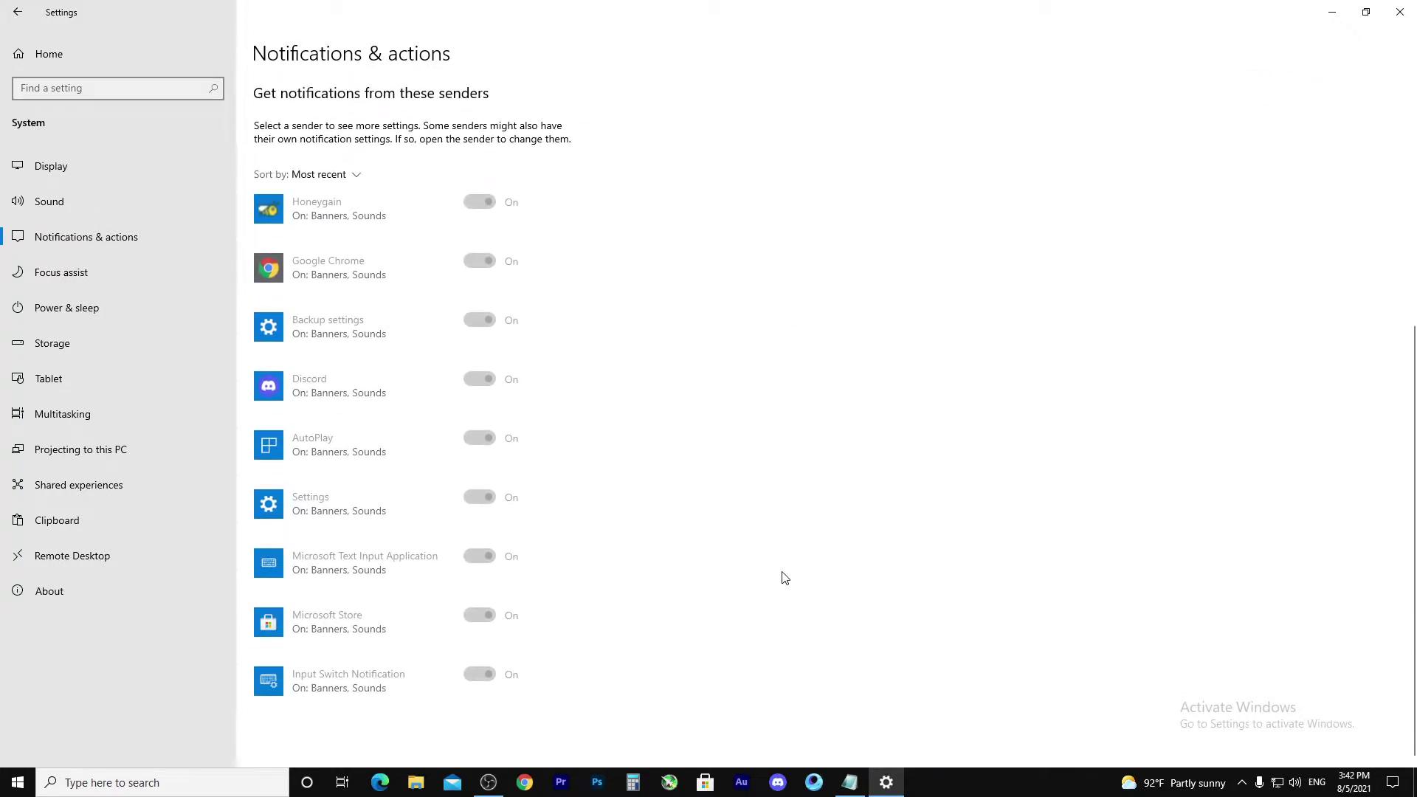
{"action": "scroll", "coordinate": [708, 624], "scroll_direction": "up", "scroll_amount": 5}
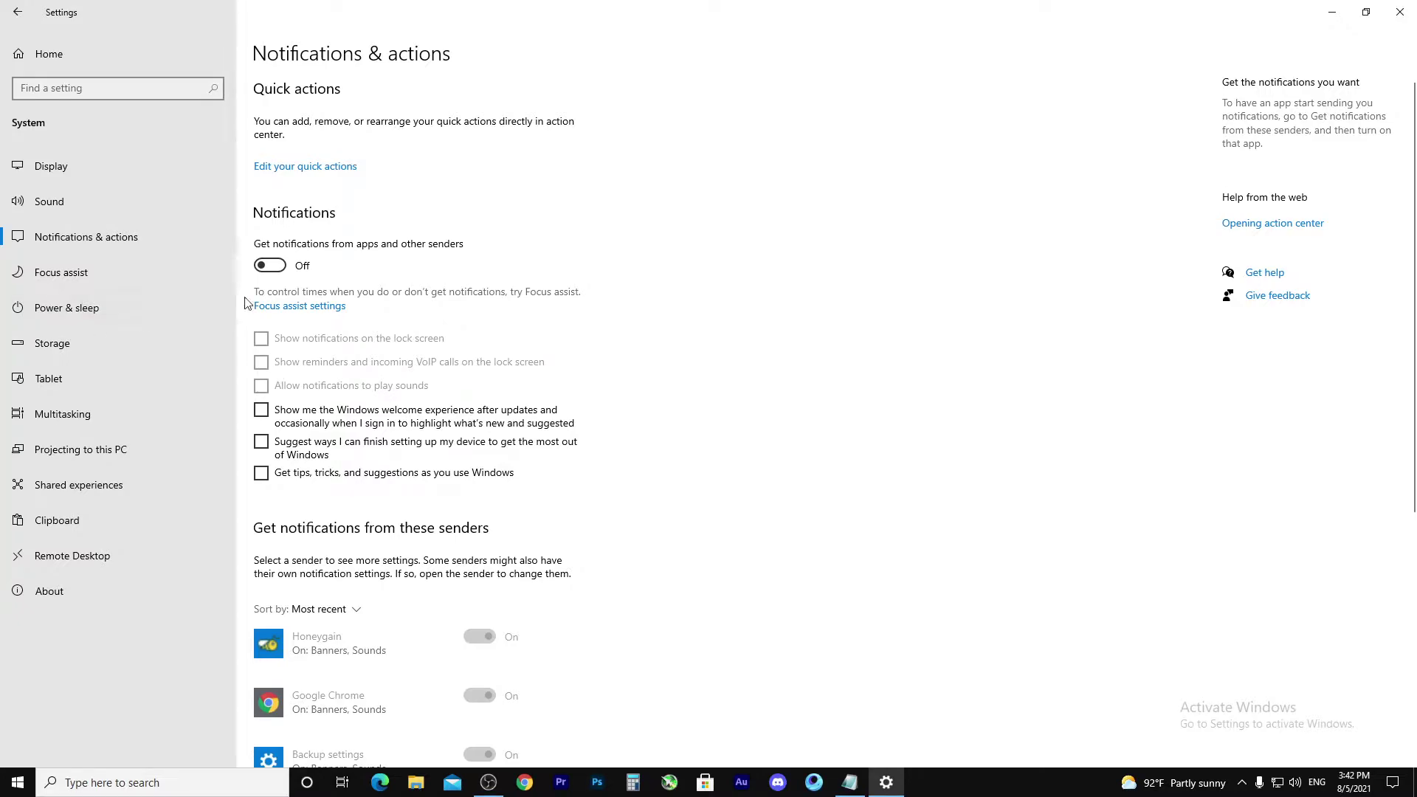
Step: Turn off the Focus assist automatic rules for duplicating the display, playing a game and using an app in full screen mode
{"action": "left_click", "coordinate": [106, 276]}
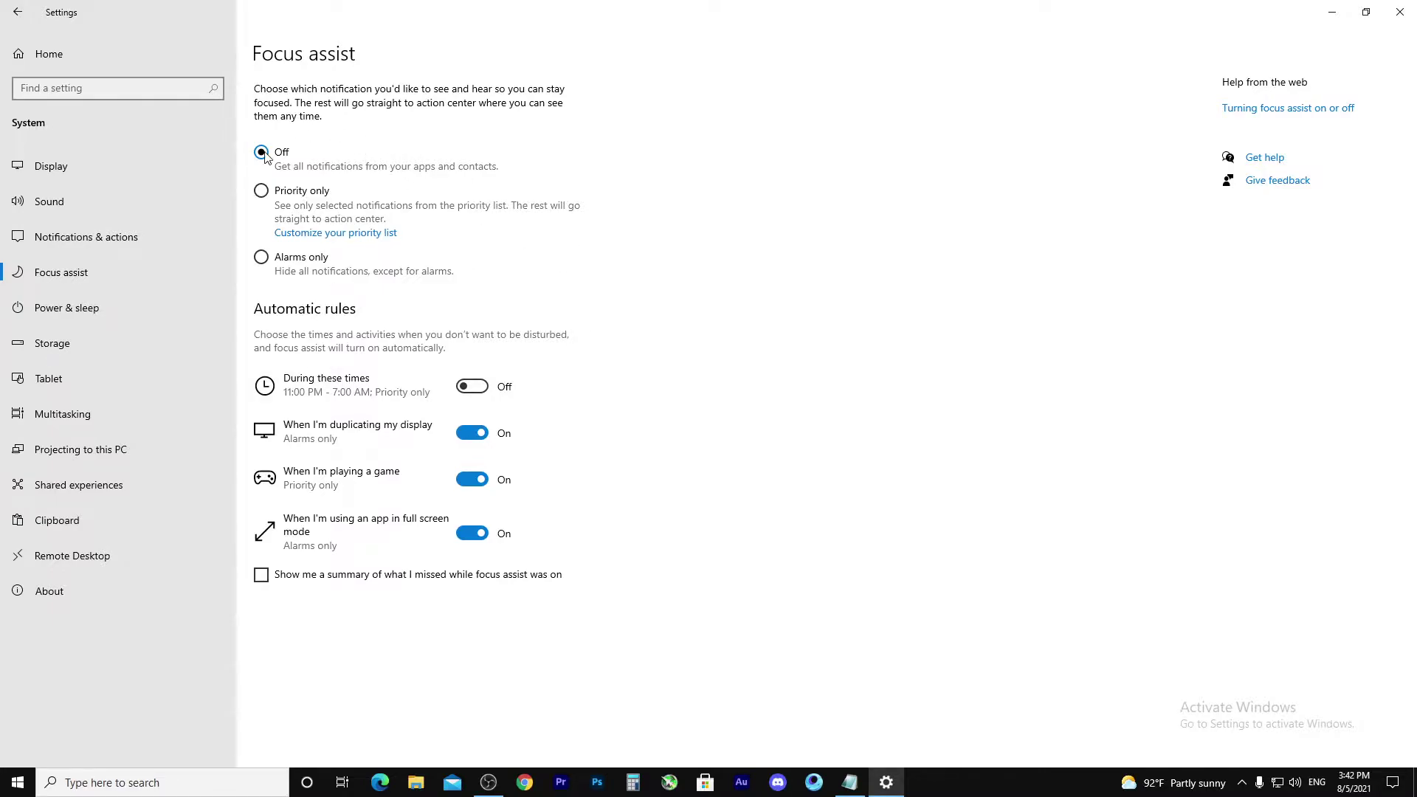
{"action": "left_click", "coordinate": [472, 433]}
{"action": "left_click", "coordinate": [472, 479]}
{"action": "left_click", "coordinate": [467, 536]}
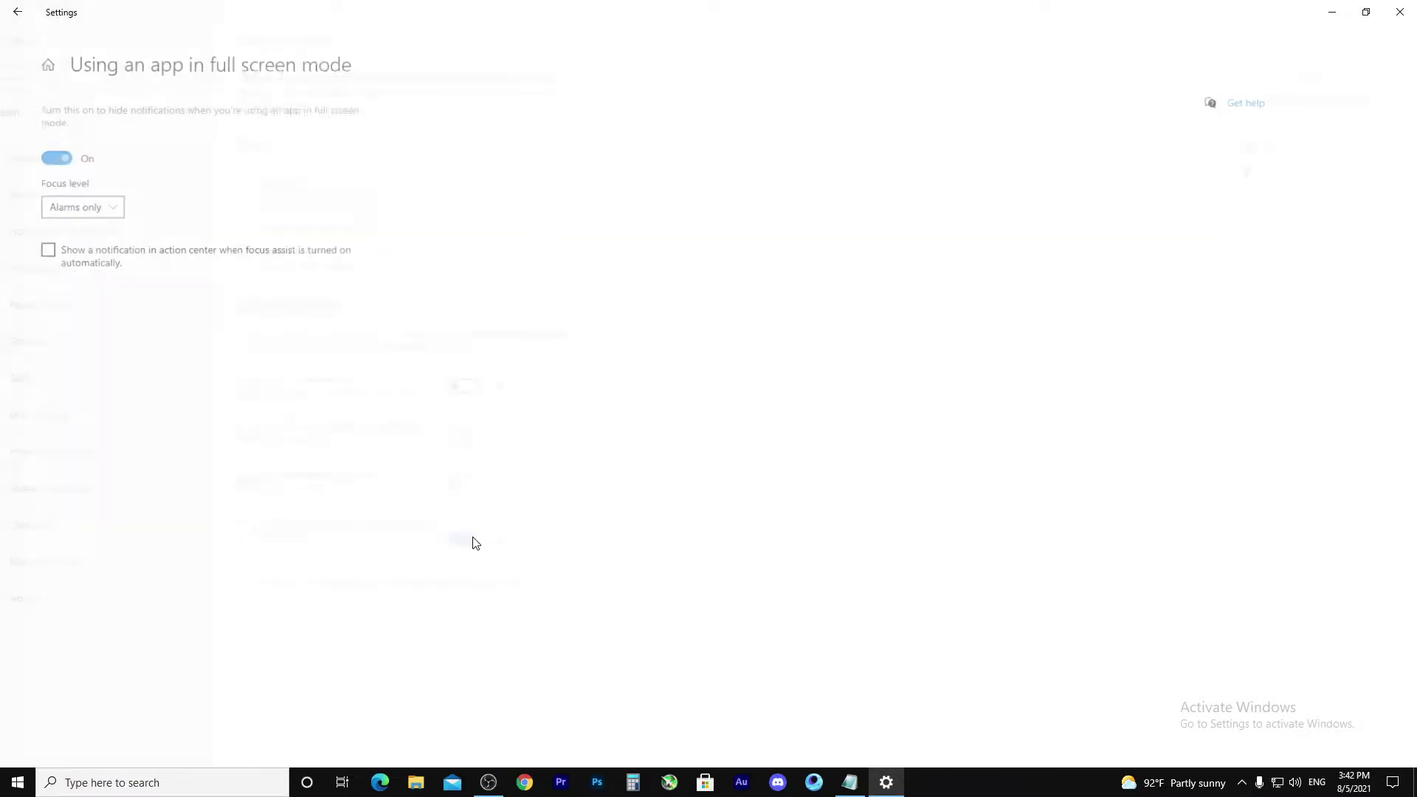
{"action": "left_click", "coordinate": [17, 12]}
{"action": "left_click", "coordinate": [472, 533]}
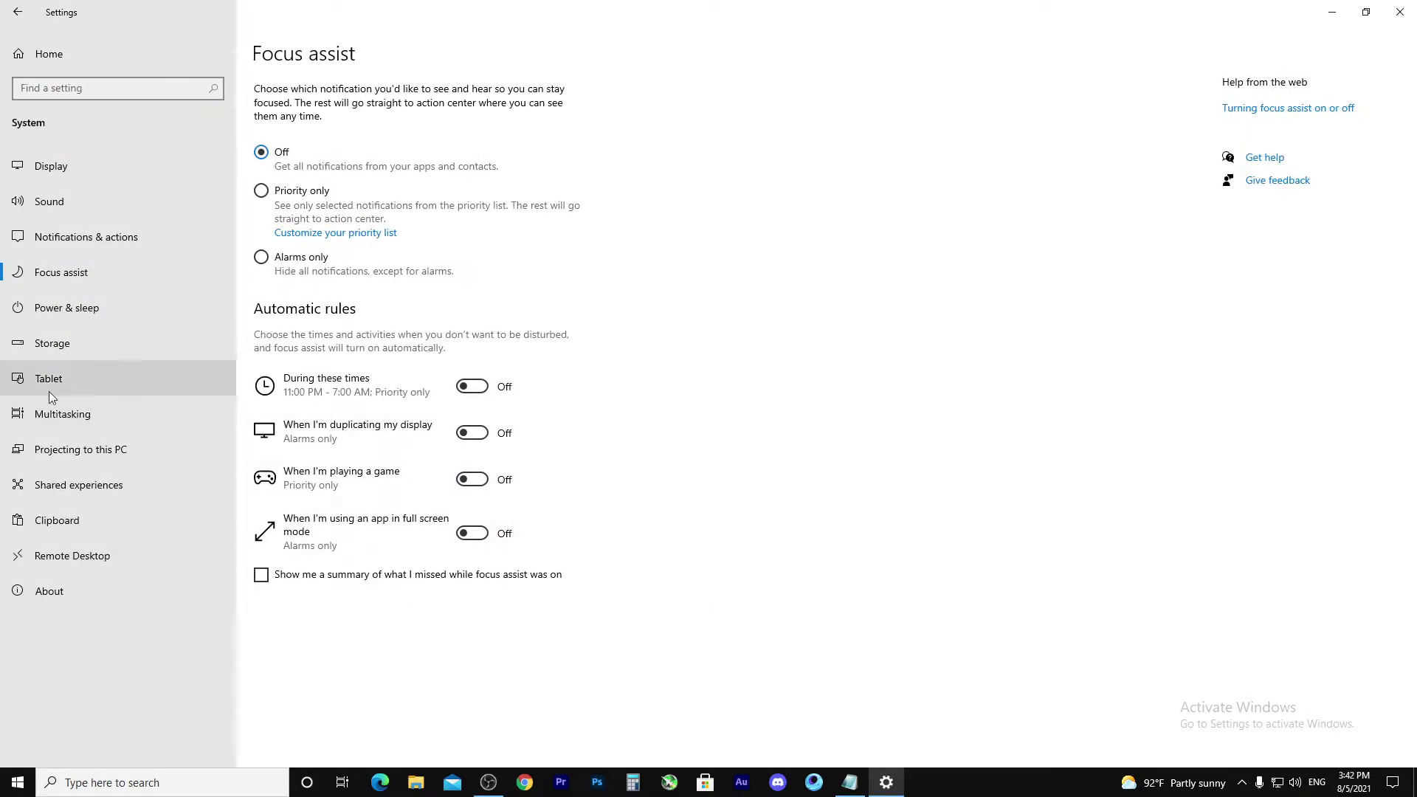
Step: In the Tablet settings, choose "Use the appropriate mode for my hardware" at sign-in and "Don't switch to tablet mode" for tablet use
{"action": "left_click", "coordinate": [123, 385]}
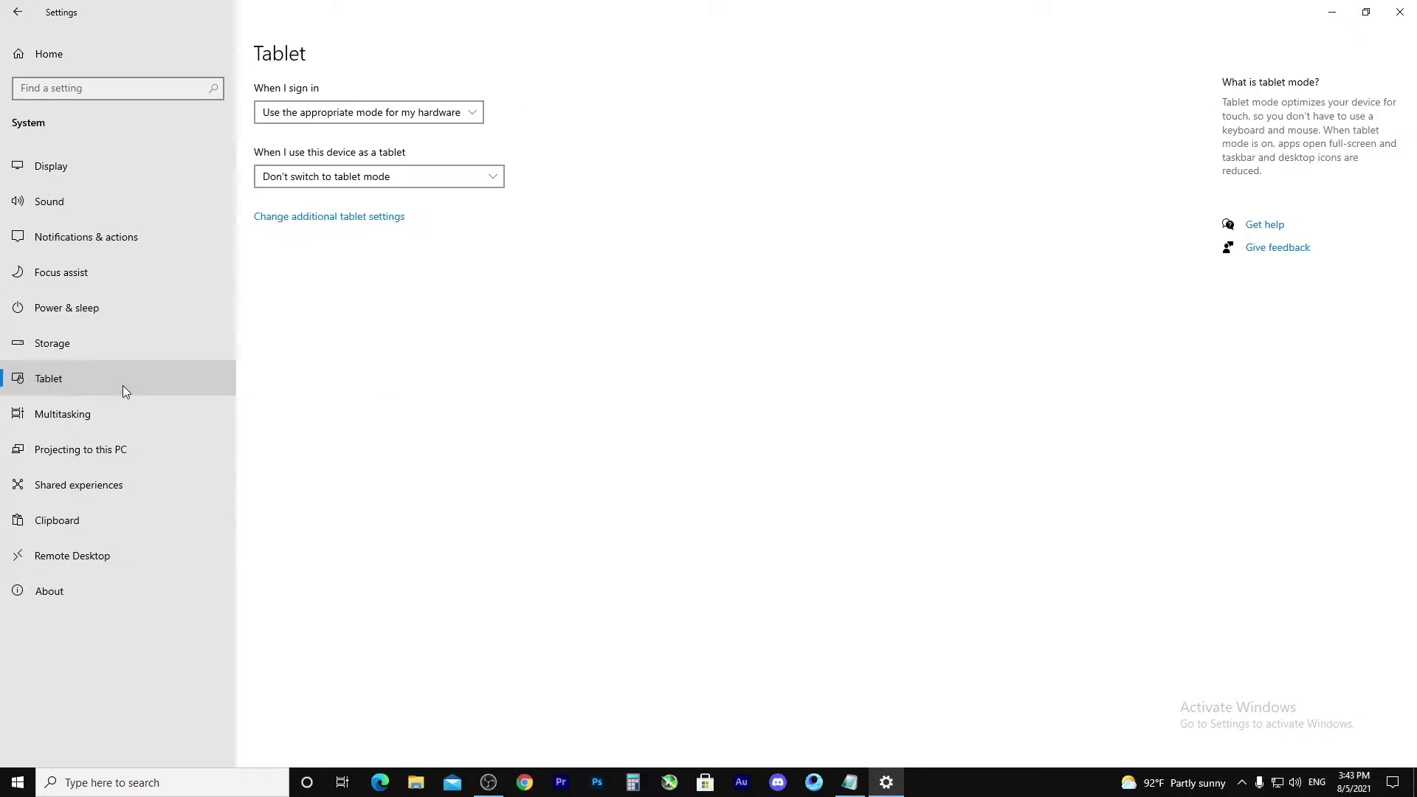
{"action": "left_click", "coordinate": [351, 109]}
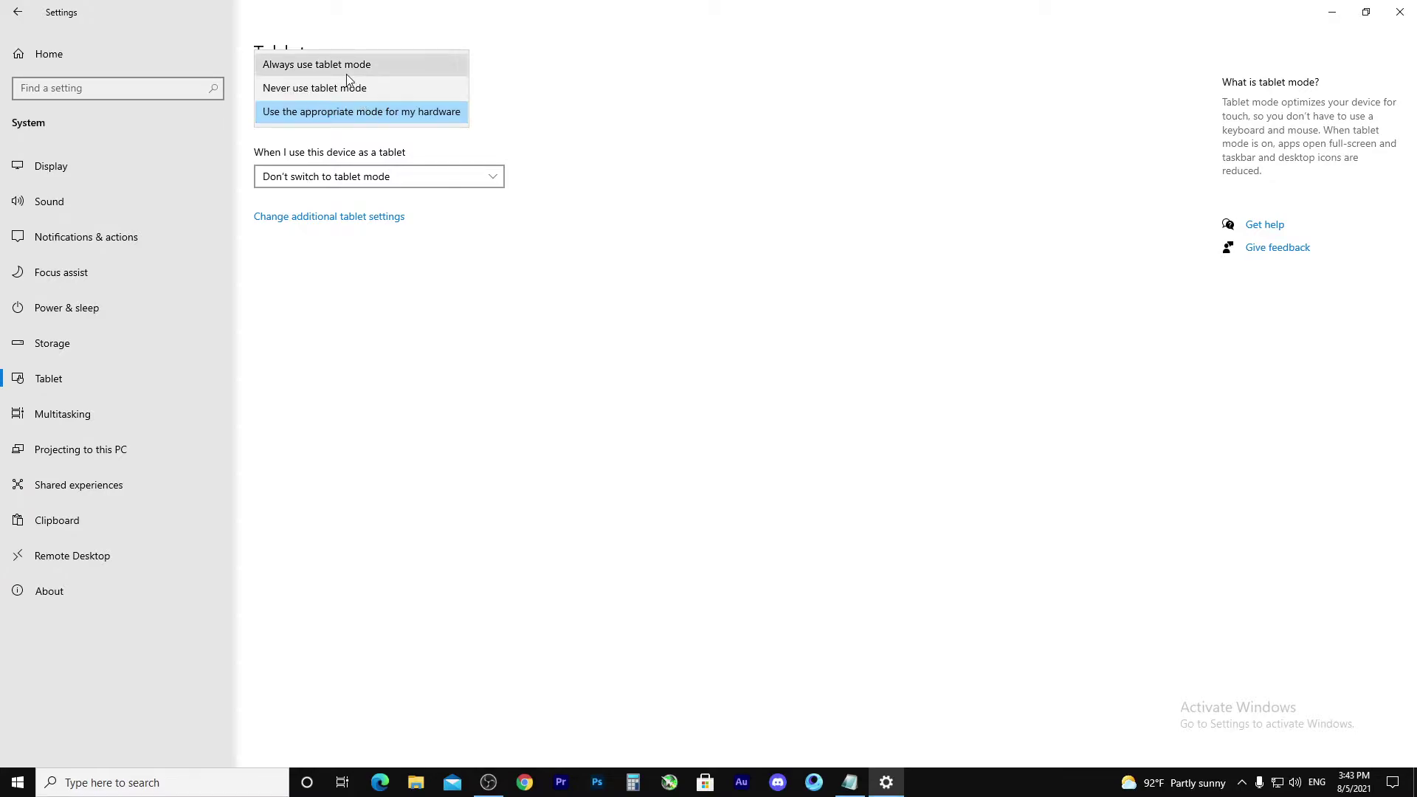
{"action": "left_click", "coordinate": [364, 112]}
{"action": "left_click", "coordinate": [393, 180]}
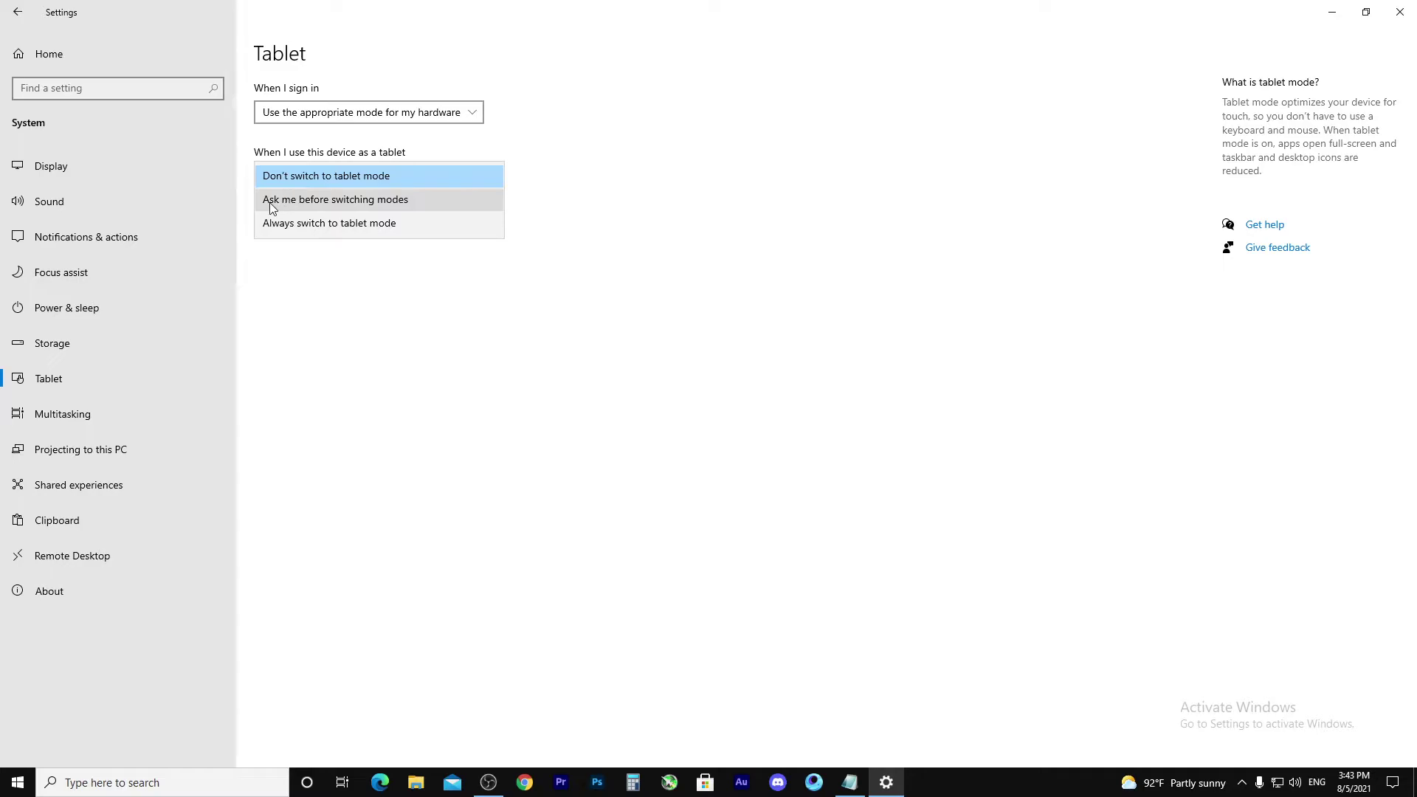
{"action": "left_click", "coordinate": [311, 176]}
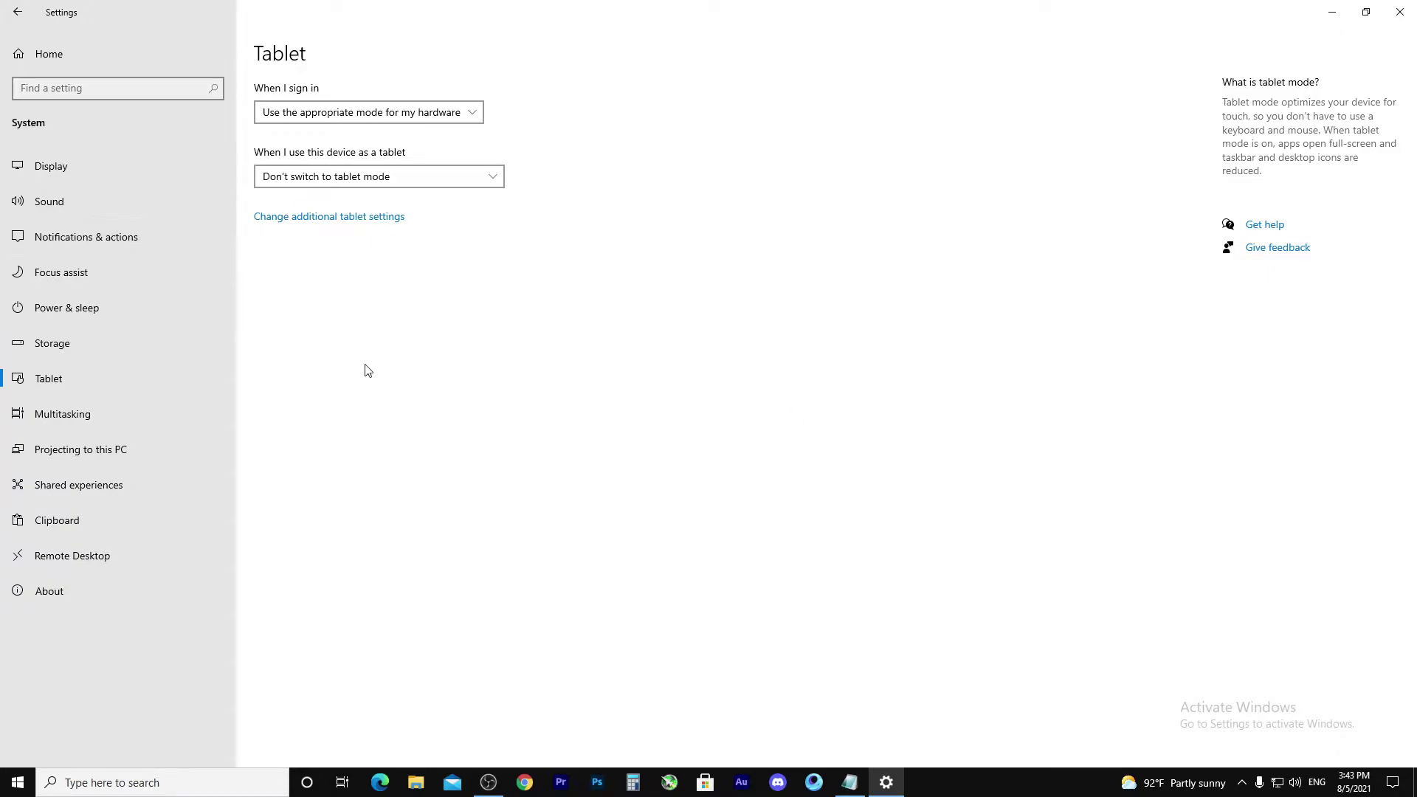
{"action": "left_click", "coordinate": [436, 116]}
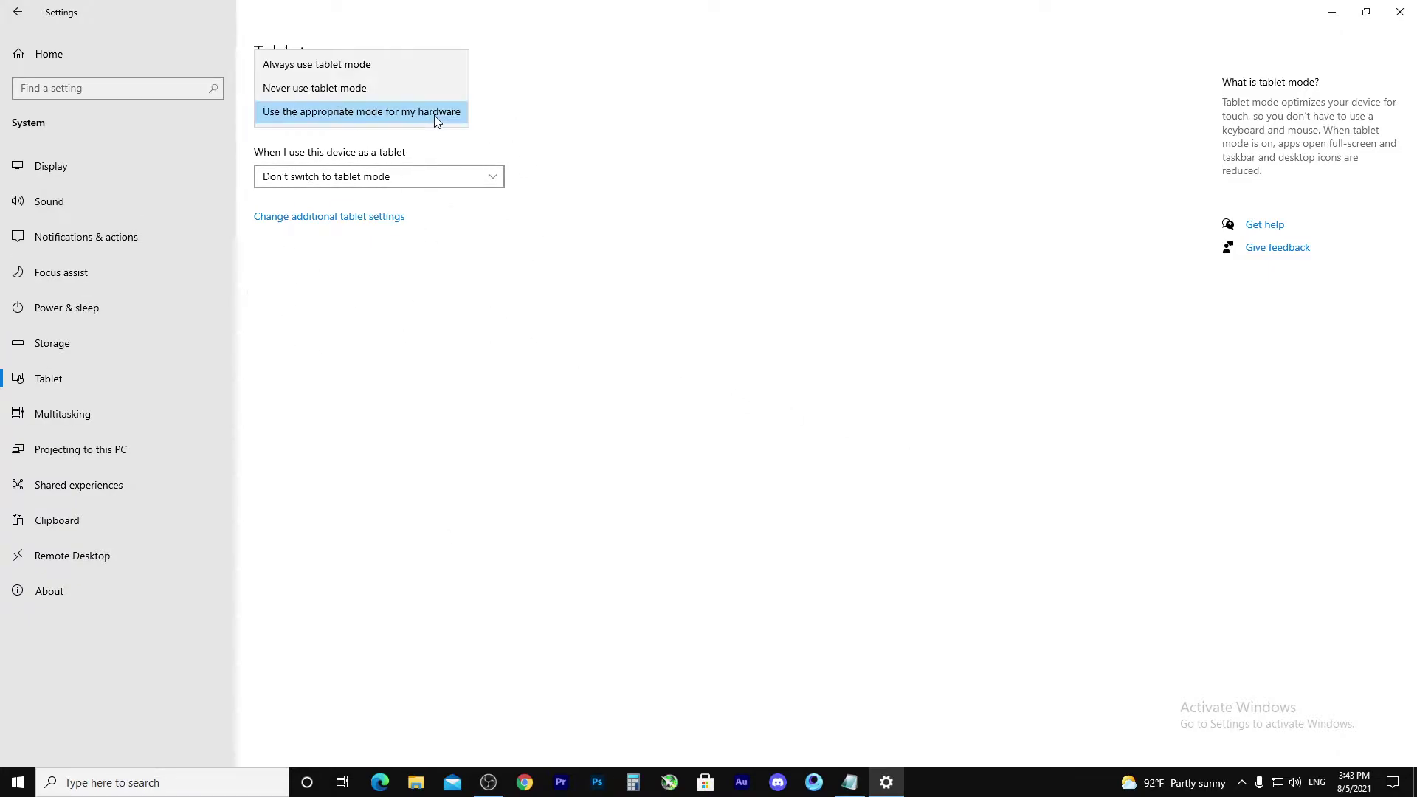
{"action": "left_click", "coordinate": [435, 113]}
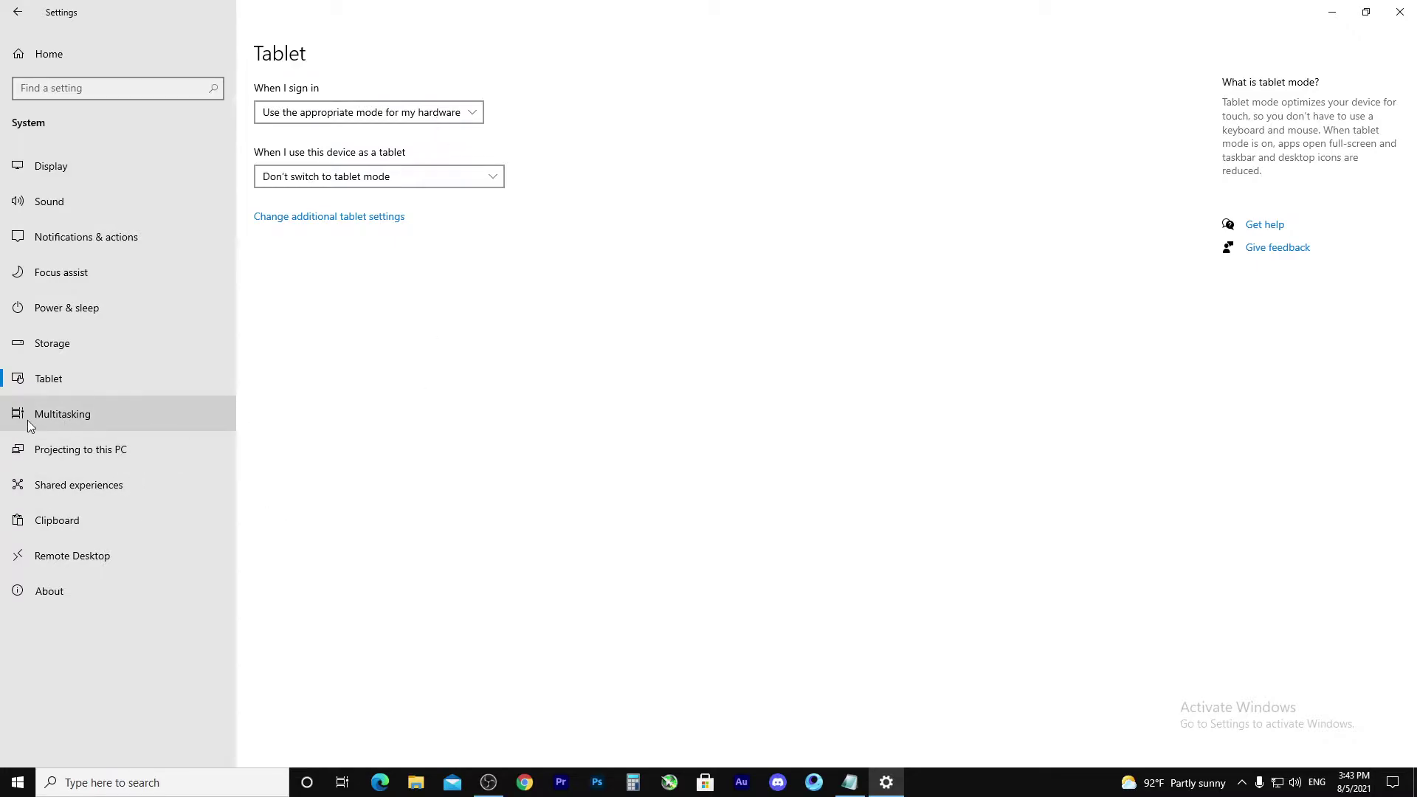
Step: Turn off Snap windows with its three options and the timeline suggestions in the Multitasking settings
{"action": "left_click", "coordinate": [77, 414]}
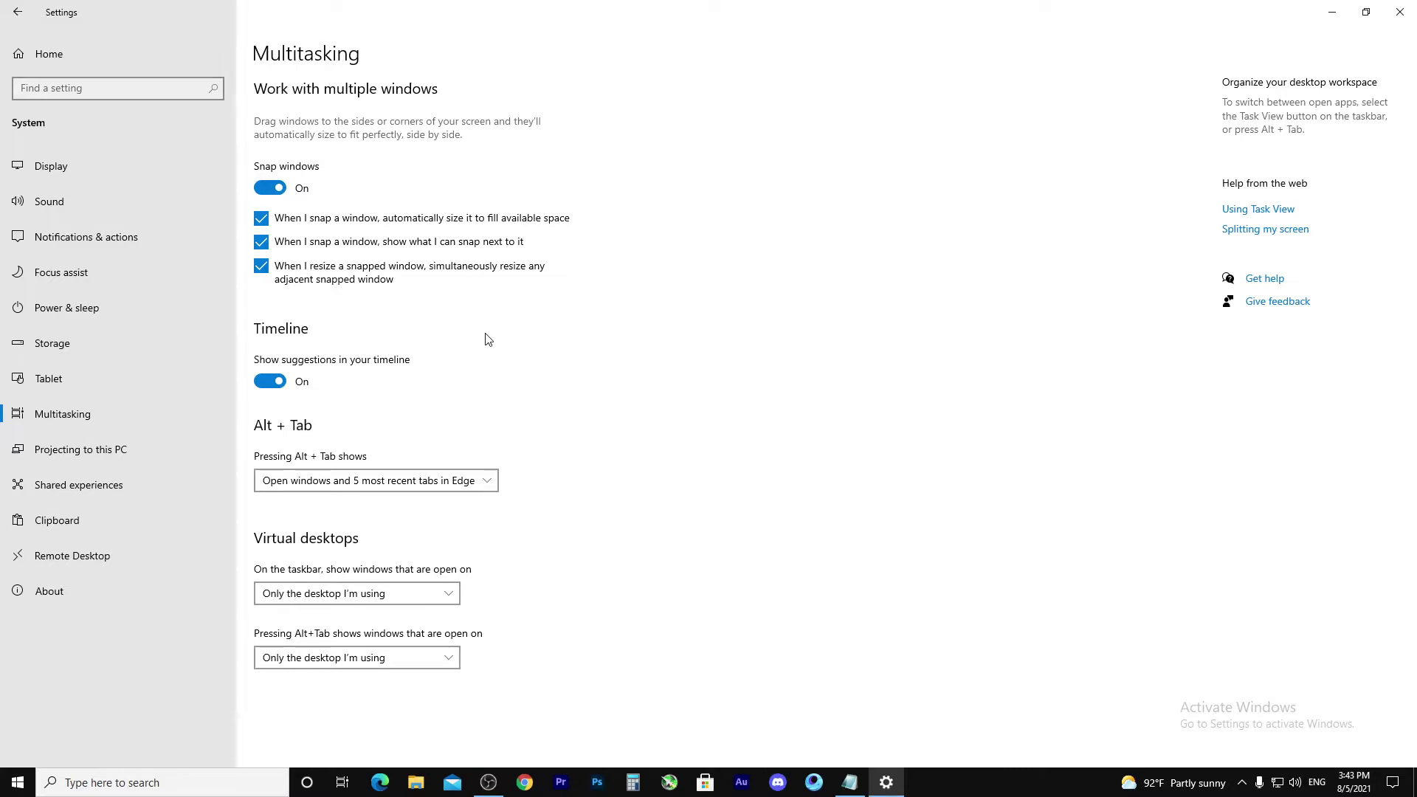
{"action": "left_click", "coordinate": [261, 218]}
{"action": "left_click", "coordinate": [261, 241]}
{"action": "left_click", "coordinate": [261, 265]}
{"action": "left_click", "coordinate": [270, 381]}
{"action": "left_click", "coordinate": [431, 481]}
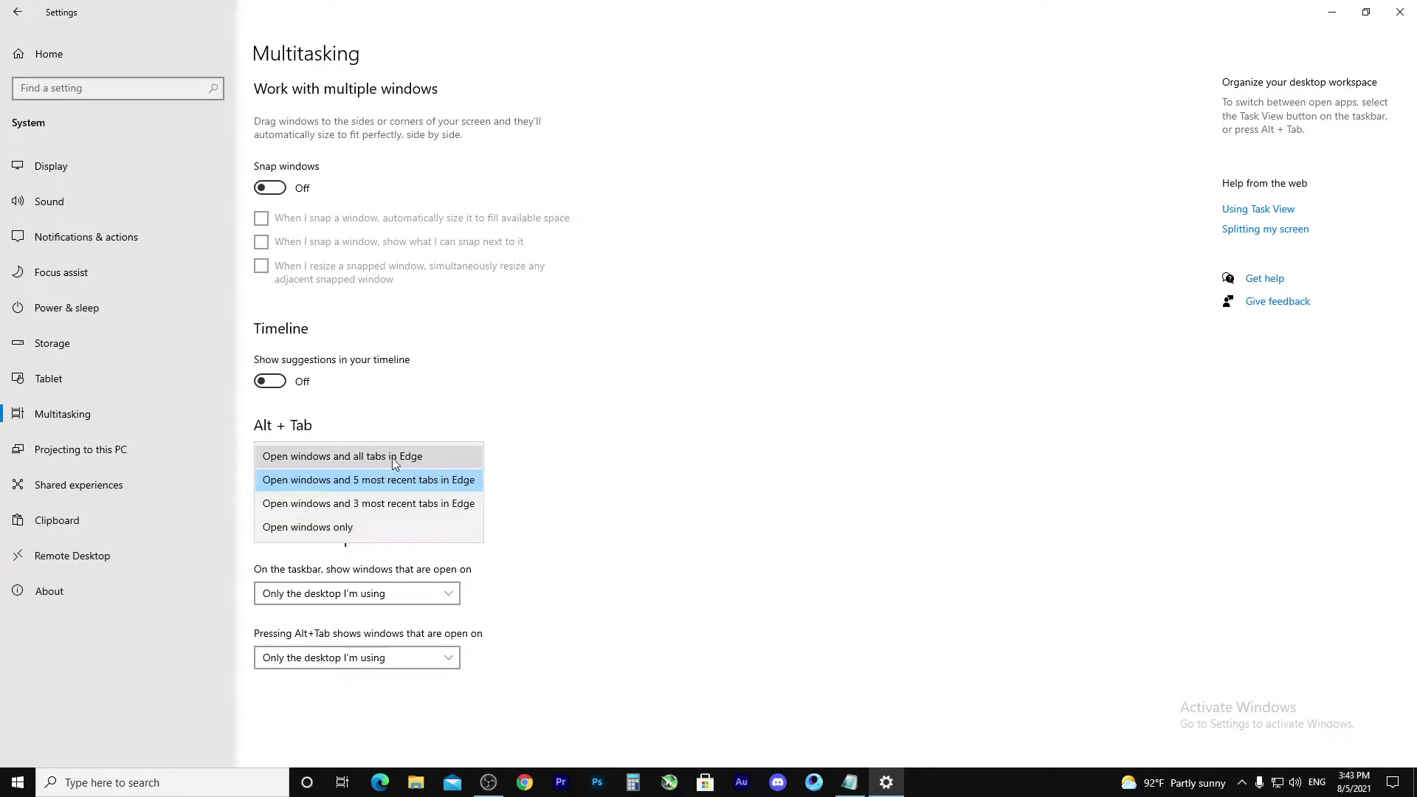
{"action": "left_click", "coordinate": [641, 509]}
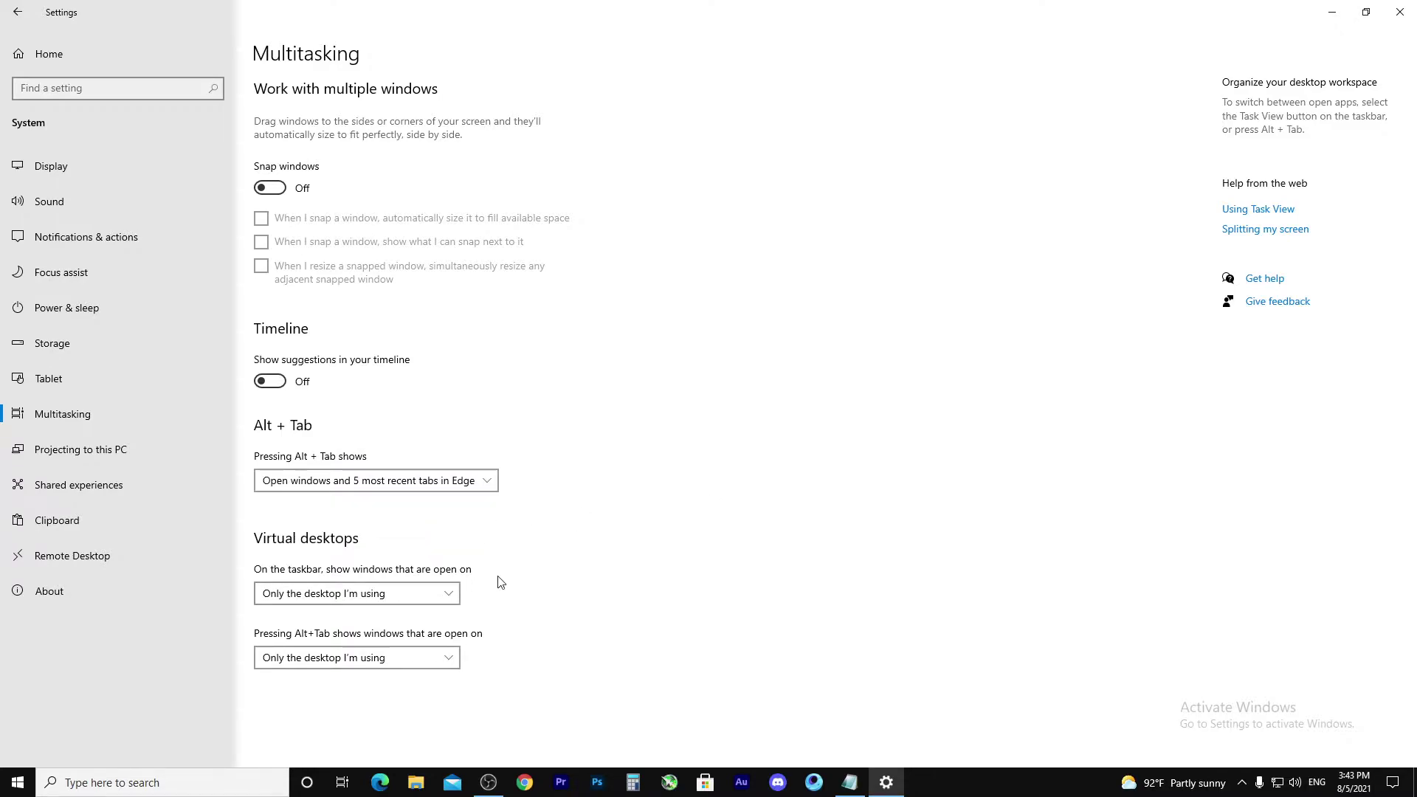
Step: Select "Only the desktop I'm using" for both Virtual desktops options, covering the taskbar and Alt+Tab windows
{"action": "left_click", "coordinate": [384, 601]}
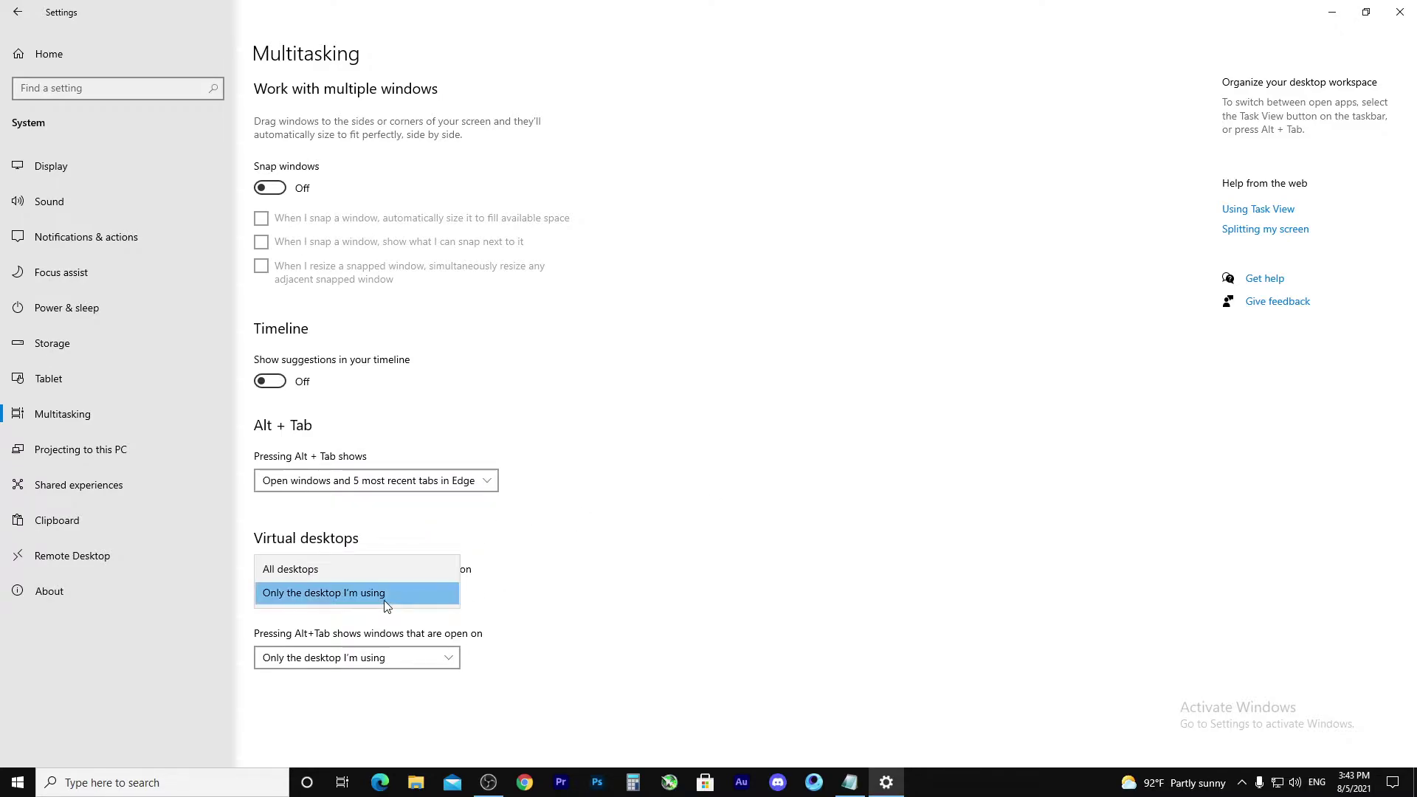
{"action": "left_click", "coordinate": [313, 593]}
{"action": "left_click", "coordinate": [341, 665]}
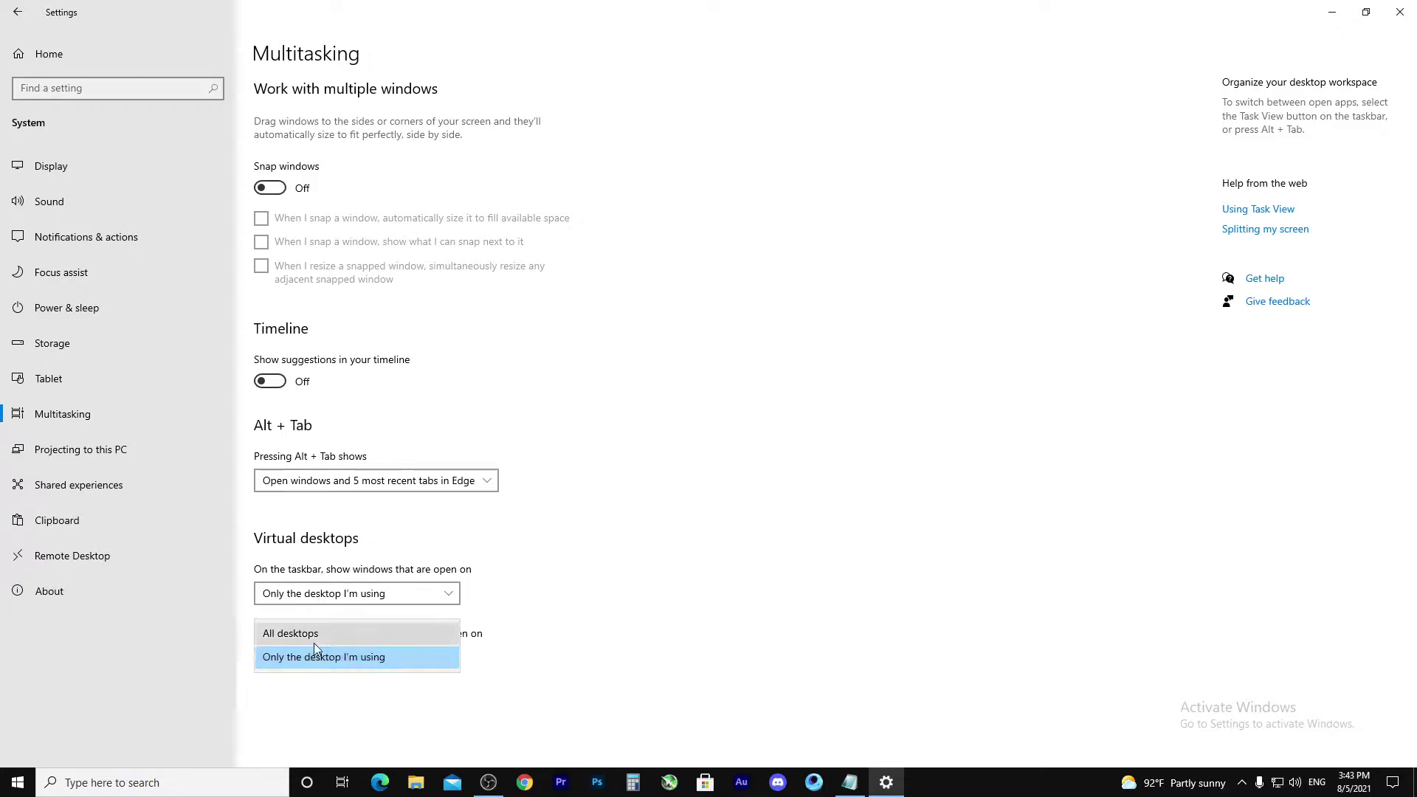
{"action": "left_click", "coordinate": [312, 659]}
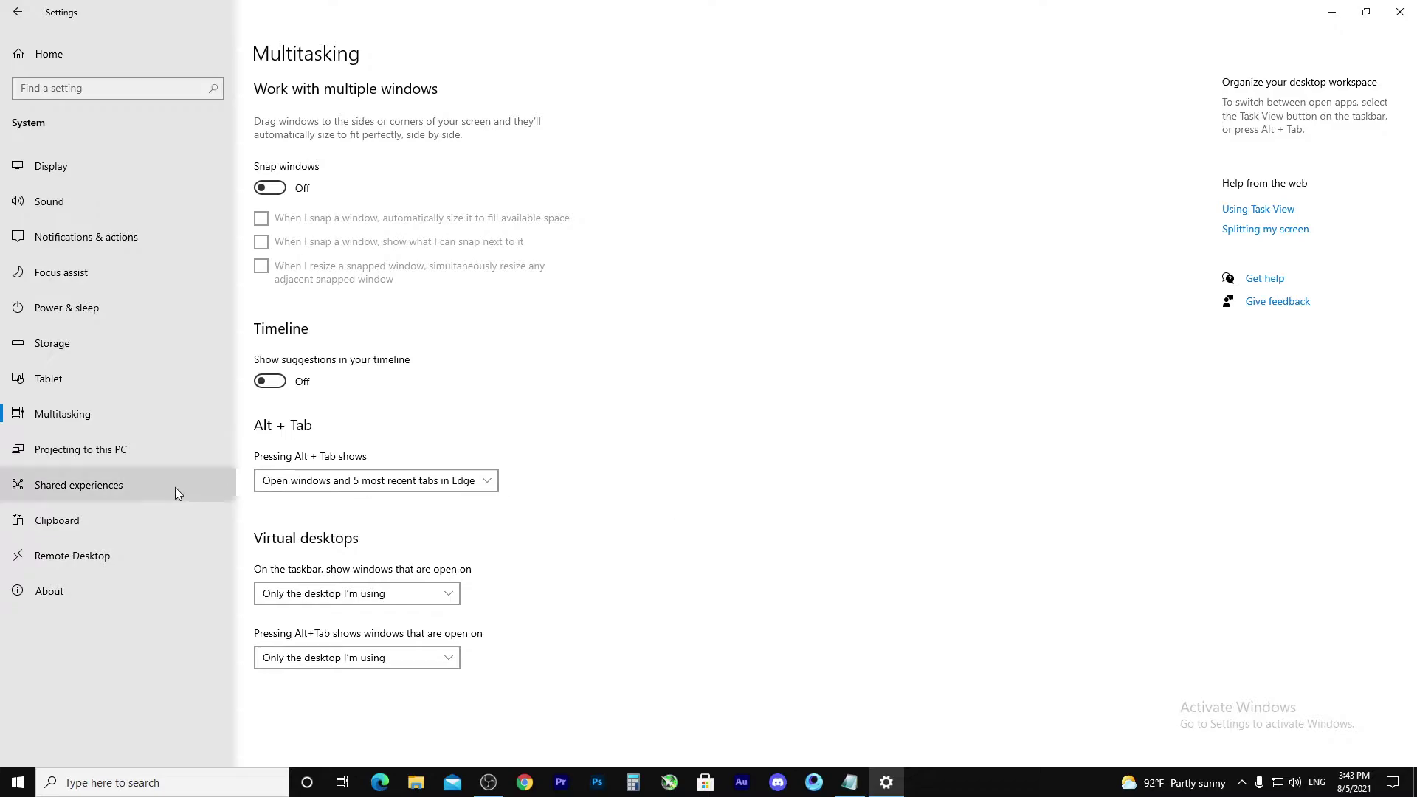
Step: Check the Projecting to this PC settings, including its optional features and the page for renaming the PC
{"action": "left_click", "coordinate": [134, 452]}
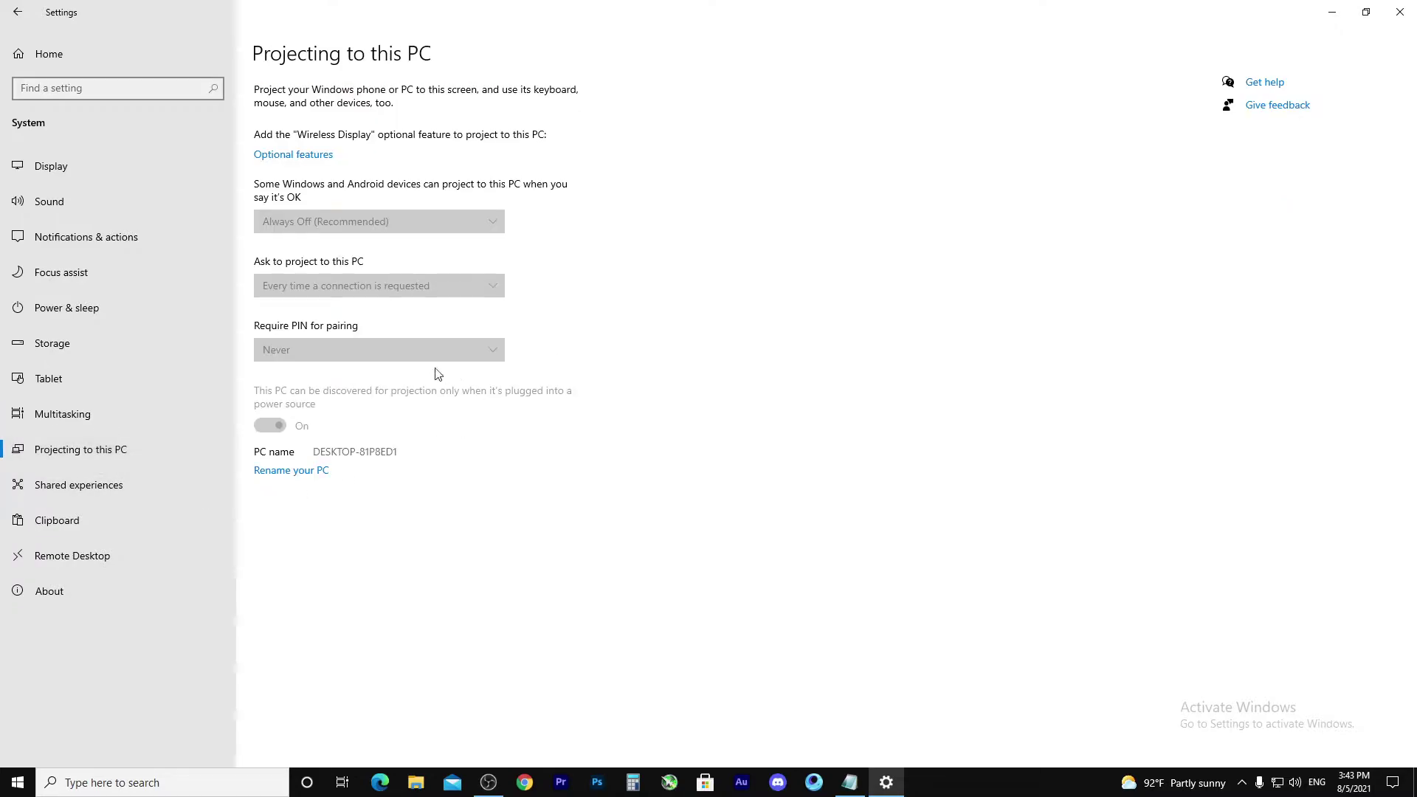
{"action": "left_click", "coordinate": [306, 157]}
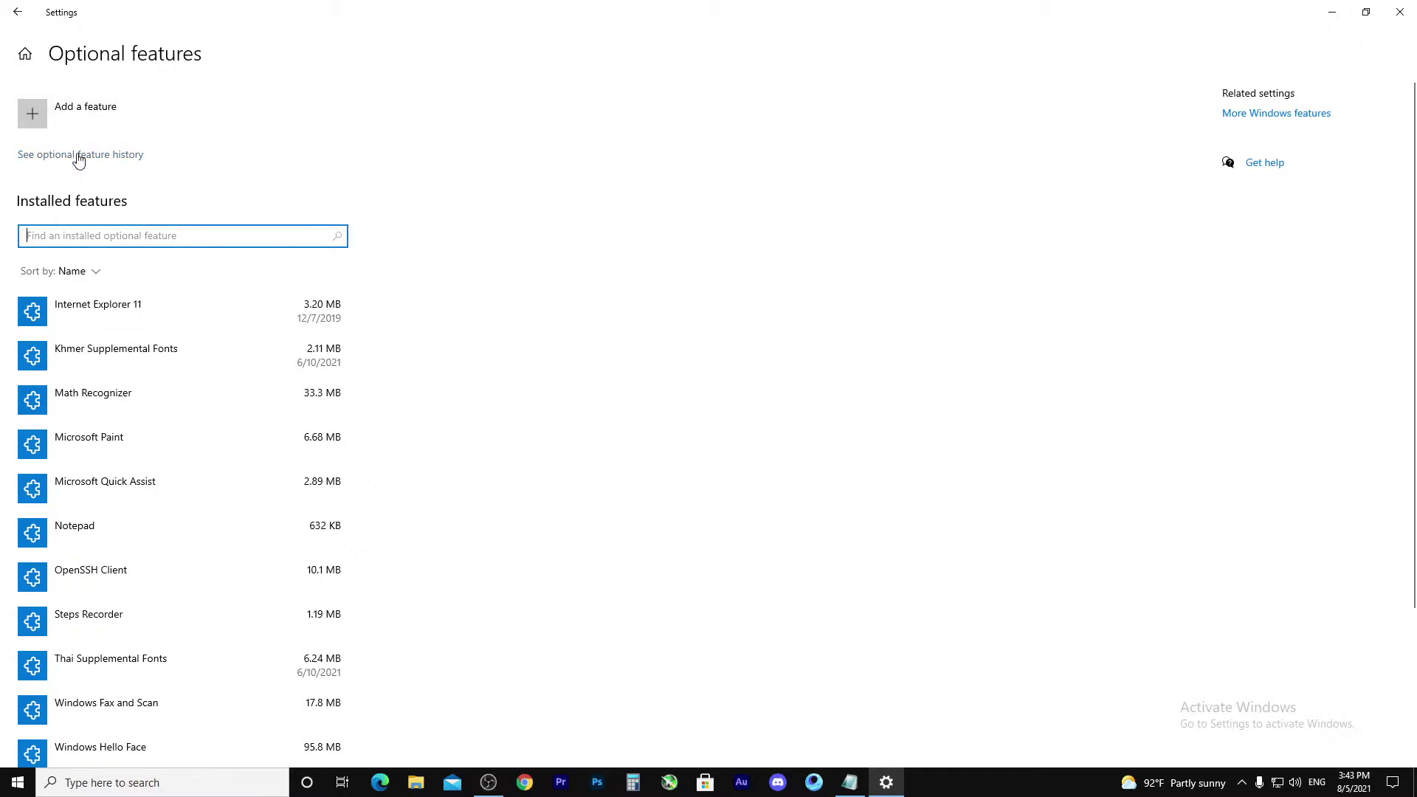
{"action": "left_click", "coordinate": [17, 12]}
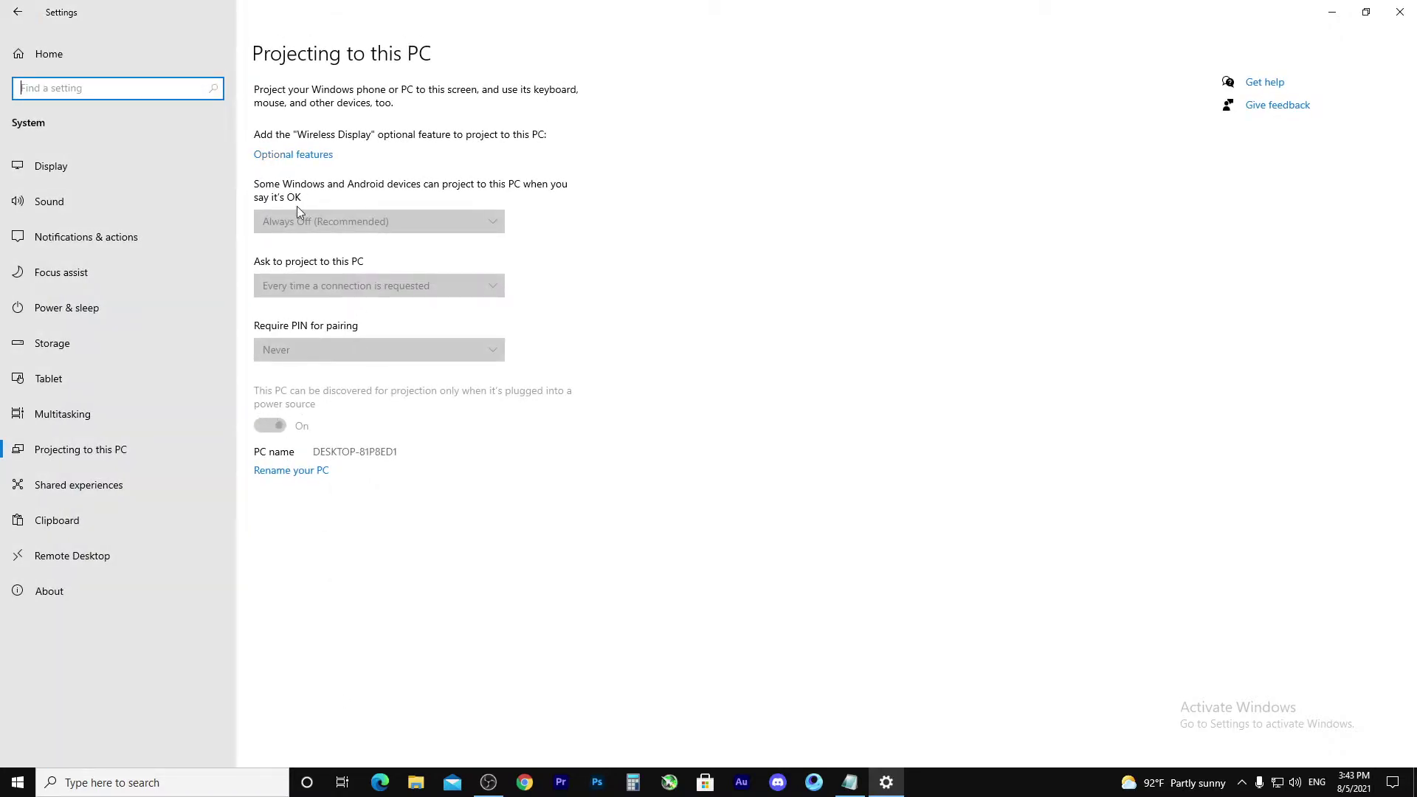
{"action": "left_click", "coordinate": [284, 472]}
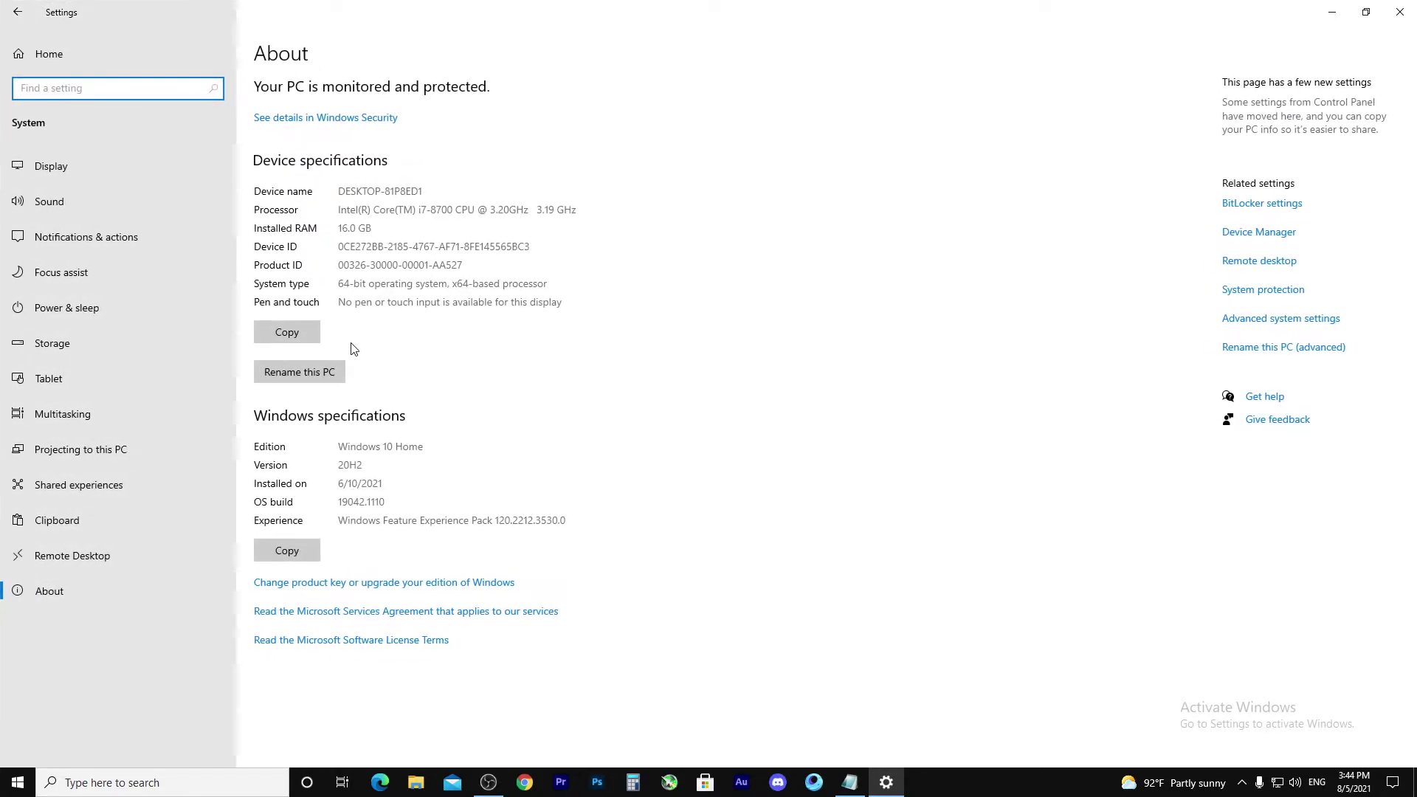
{"action": "left_click", "coordinate": [17, 12]}
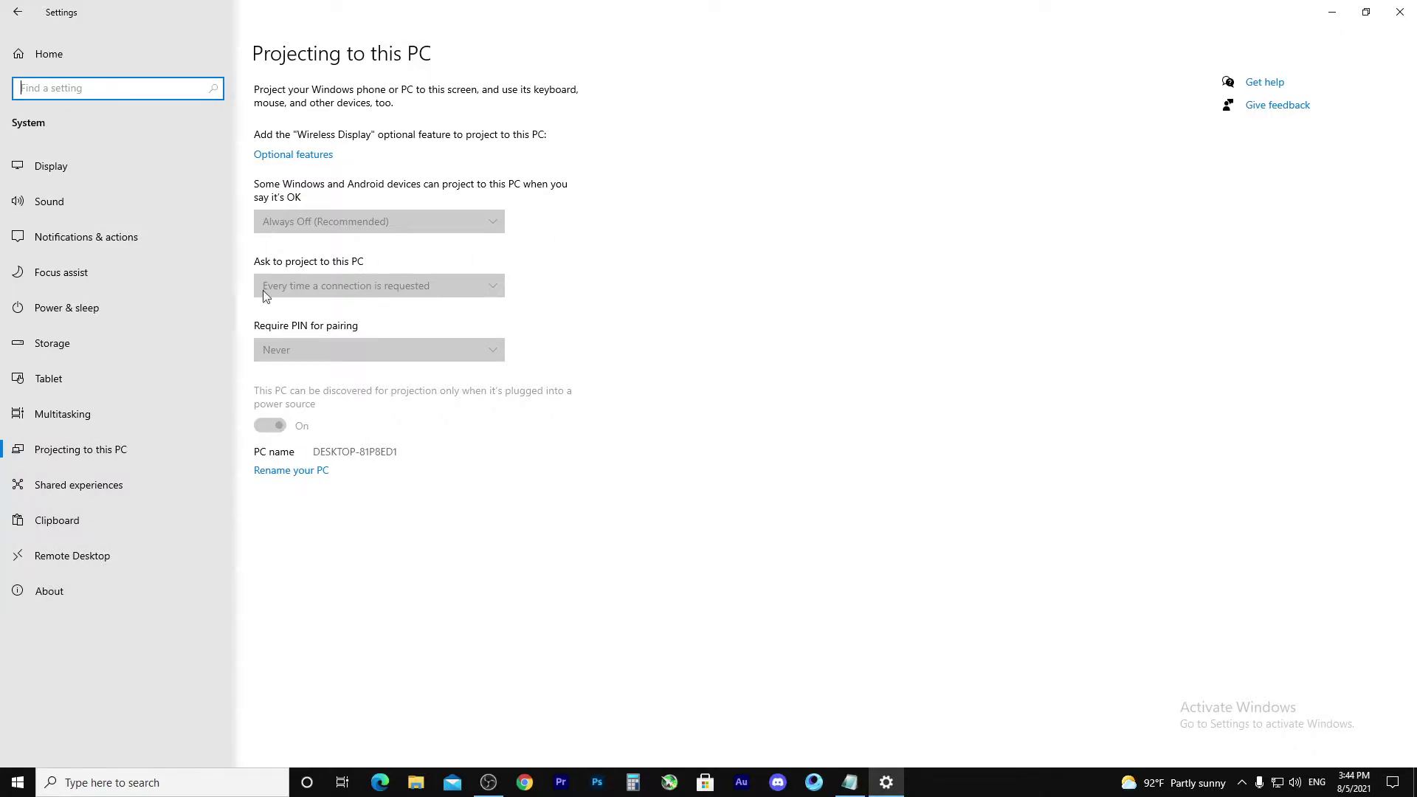
Step: Check the device choices for sharing in the Shared experiences settings and turn off Share across devices
{"action": "left_click", "coordinate": [112, 485]}
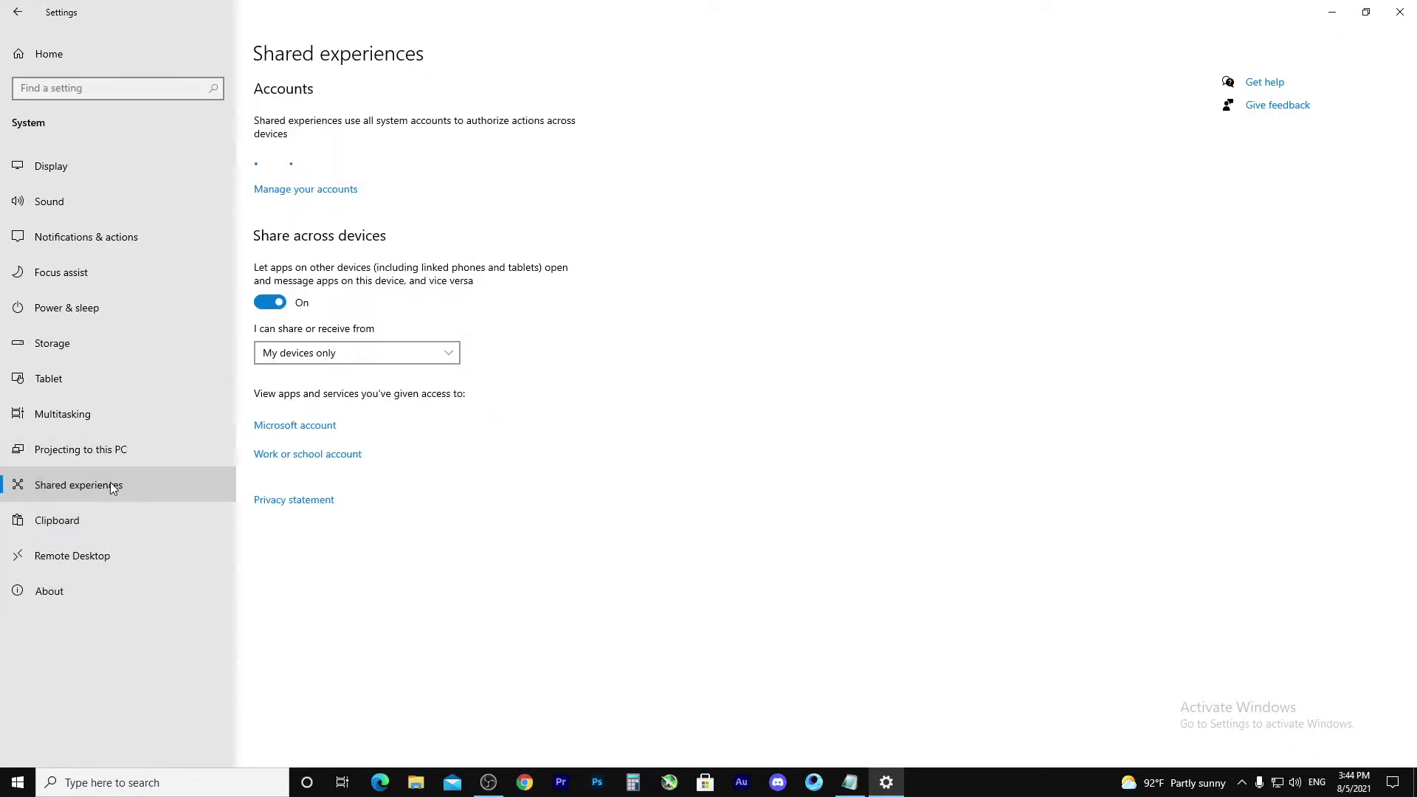
{"action": "left_click", "coordinate": [283, 296]}
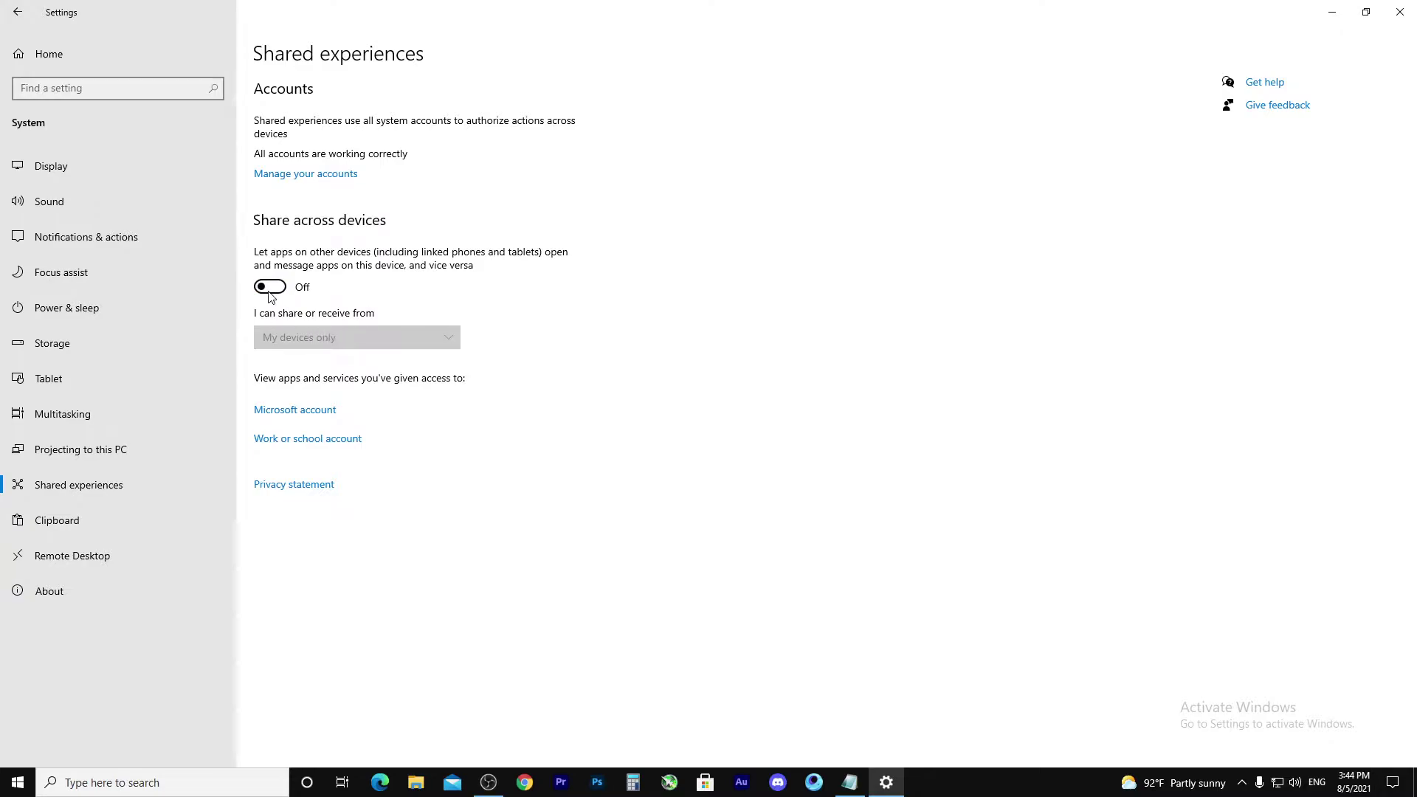
{"action": "left_click", "coordinate": [271, 295]}
{"action": "left_click", "coordinate": [328, 341]}
{"action": "left_click", "coordinate": [328, 341]}
{"action": "left_click", "coordinate": [280, 295]}
Step: Check the Clipboard, Remote Desktop and About pages of the System settings
{"action": "left_click", "coordinate": [148, 521]}
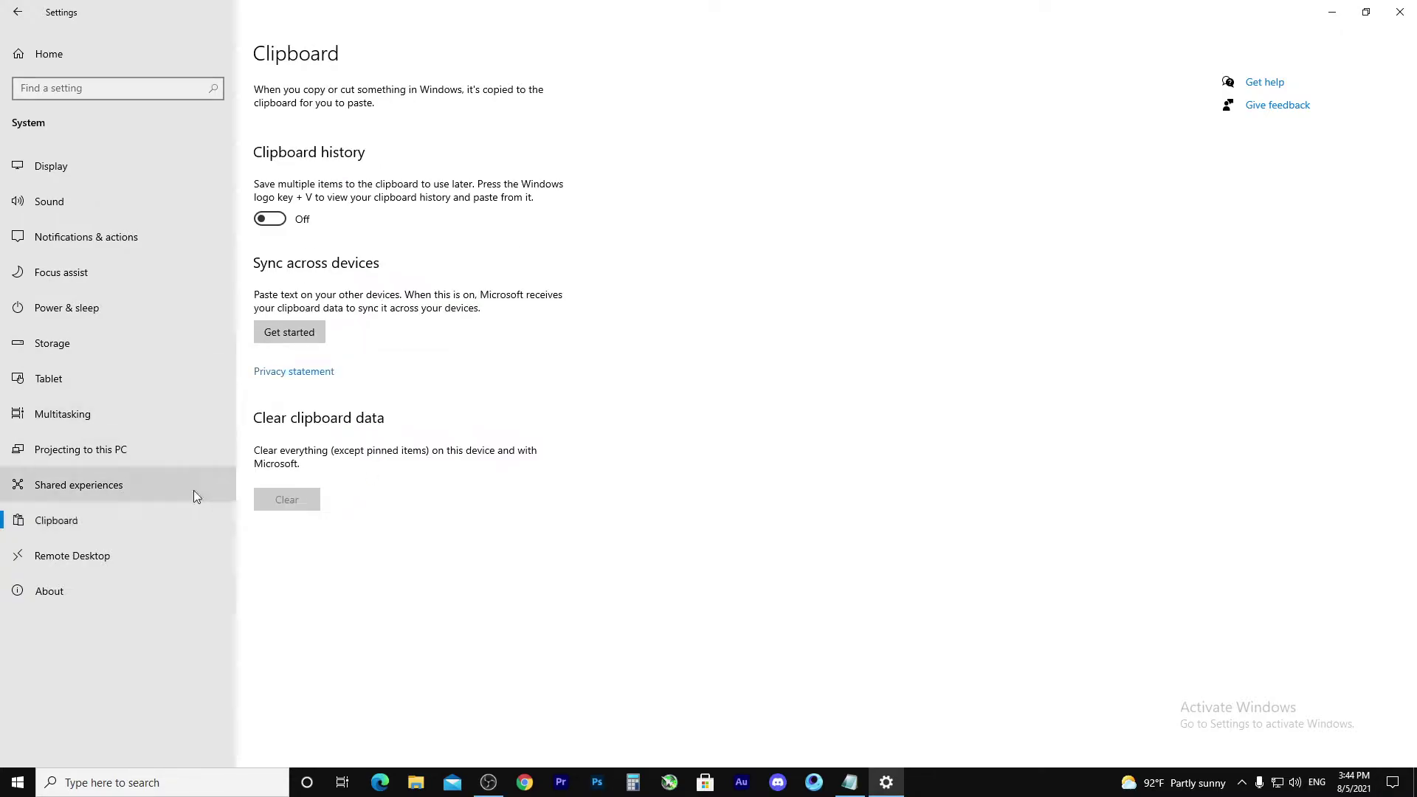
{"action": "left_click", "coordinate": [83, 564]}
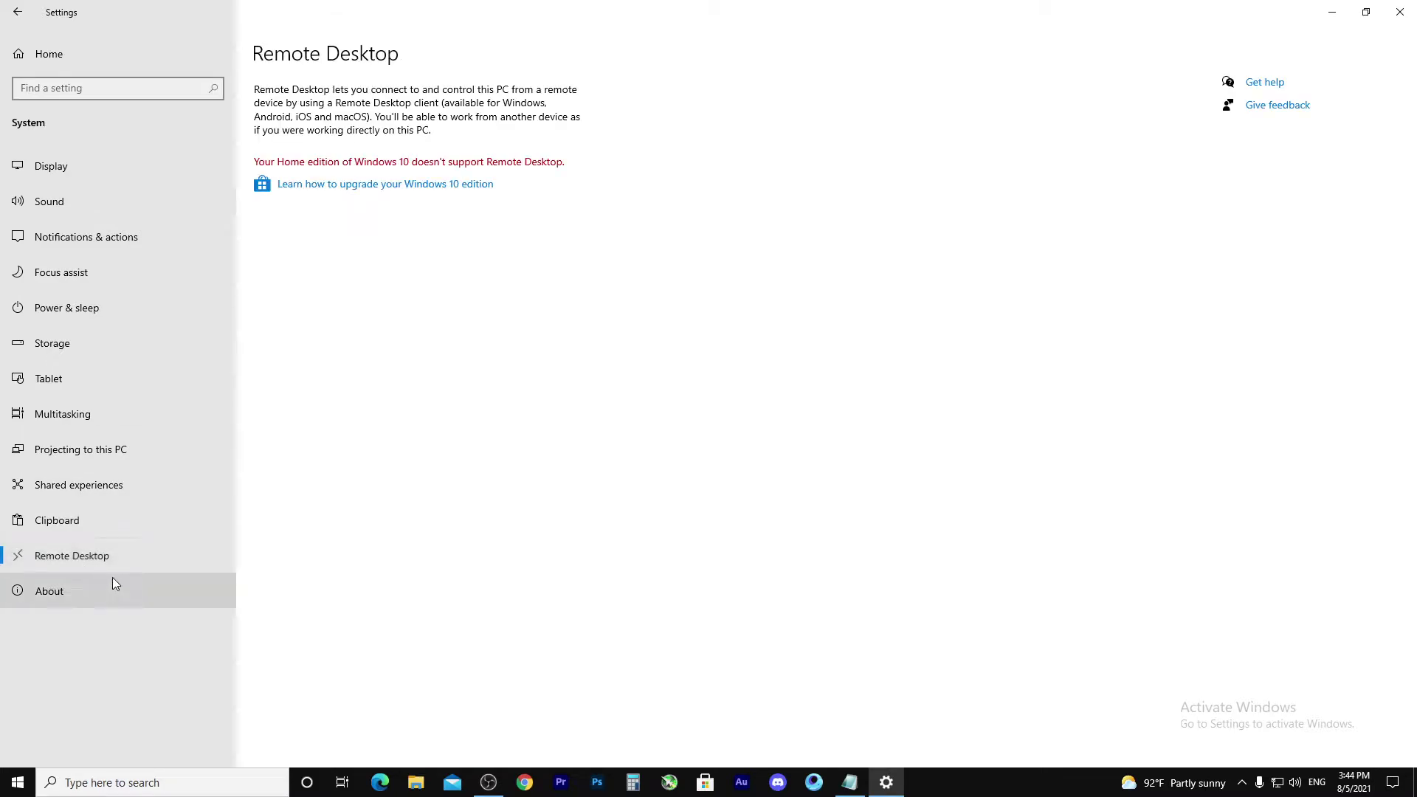
{"action": "left_click", "coordinate": [74, 596]}
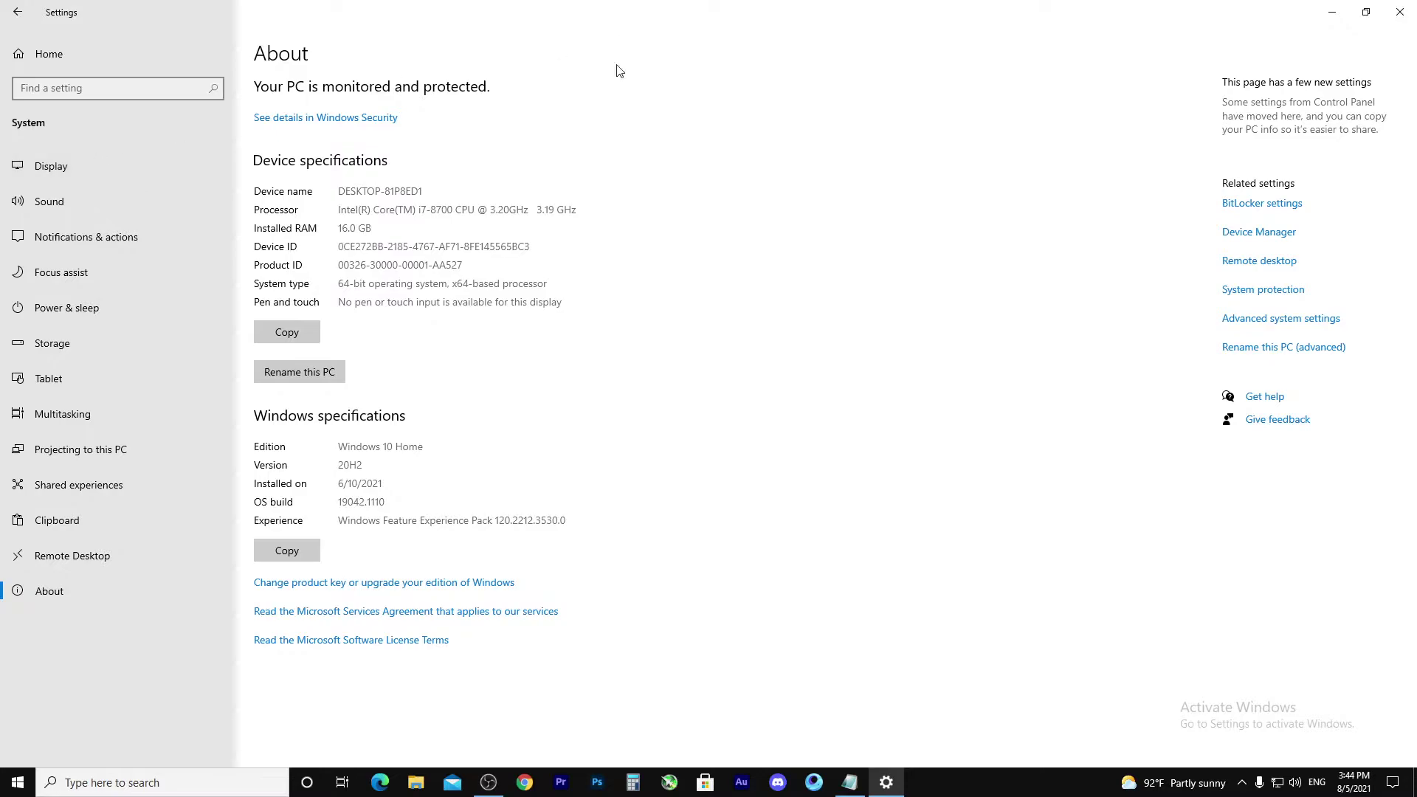
Step: Look through the installed programs in Apps & features and choose "The Microsoft Store only (recommended)" as the place to get apps
{"action": "left_click", "coordinate": [59, 56]}
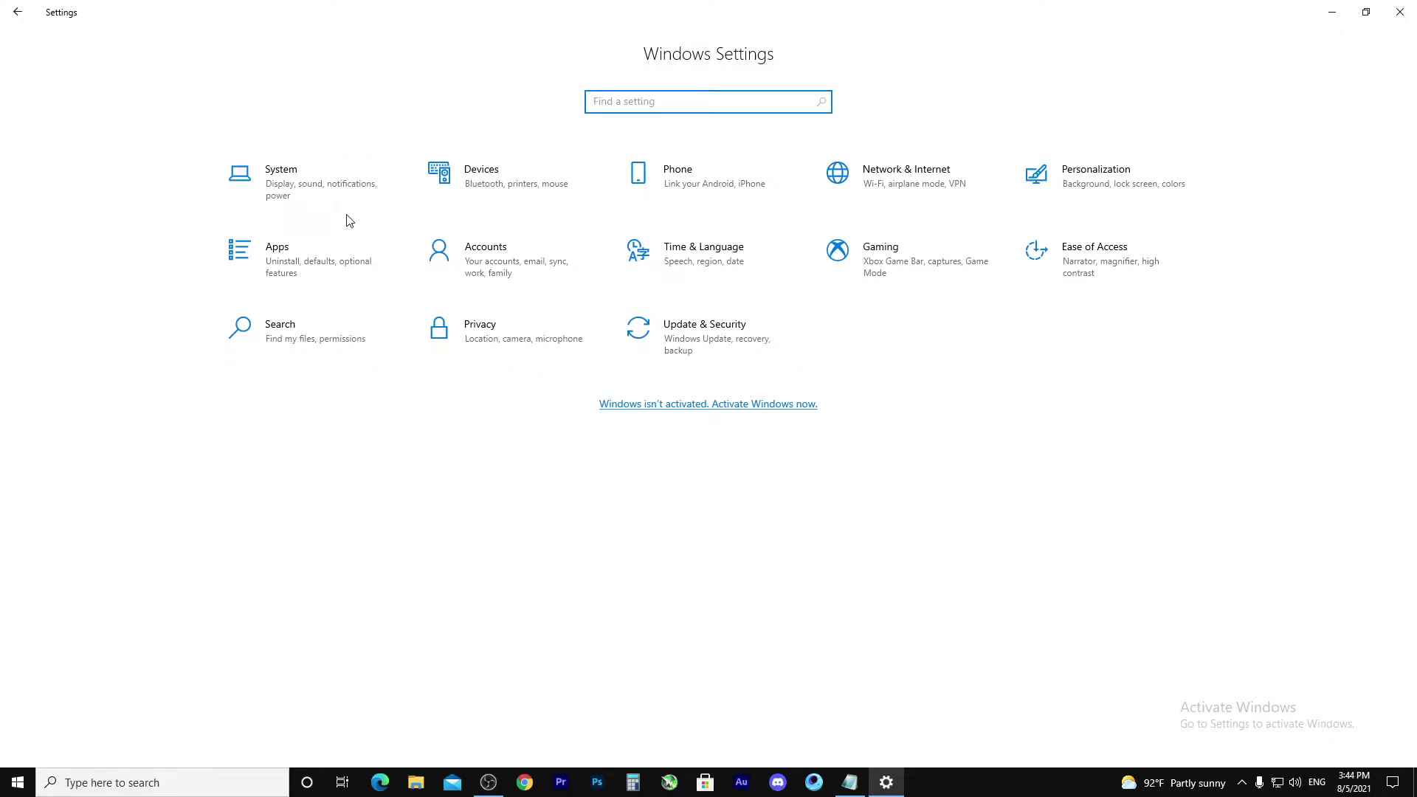
{"action": "left_click", "coordinate": [315, 276]}
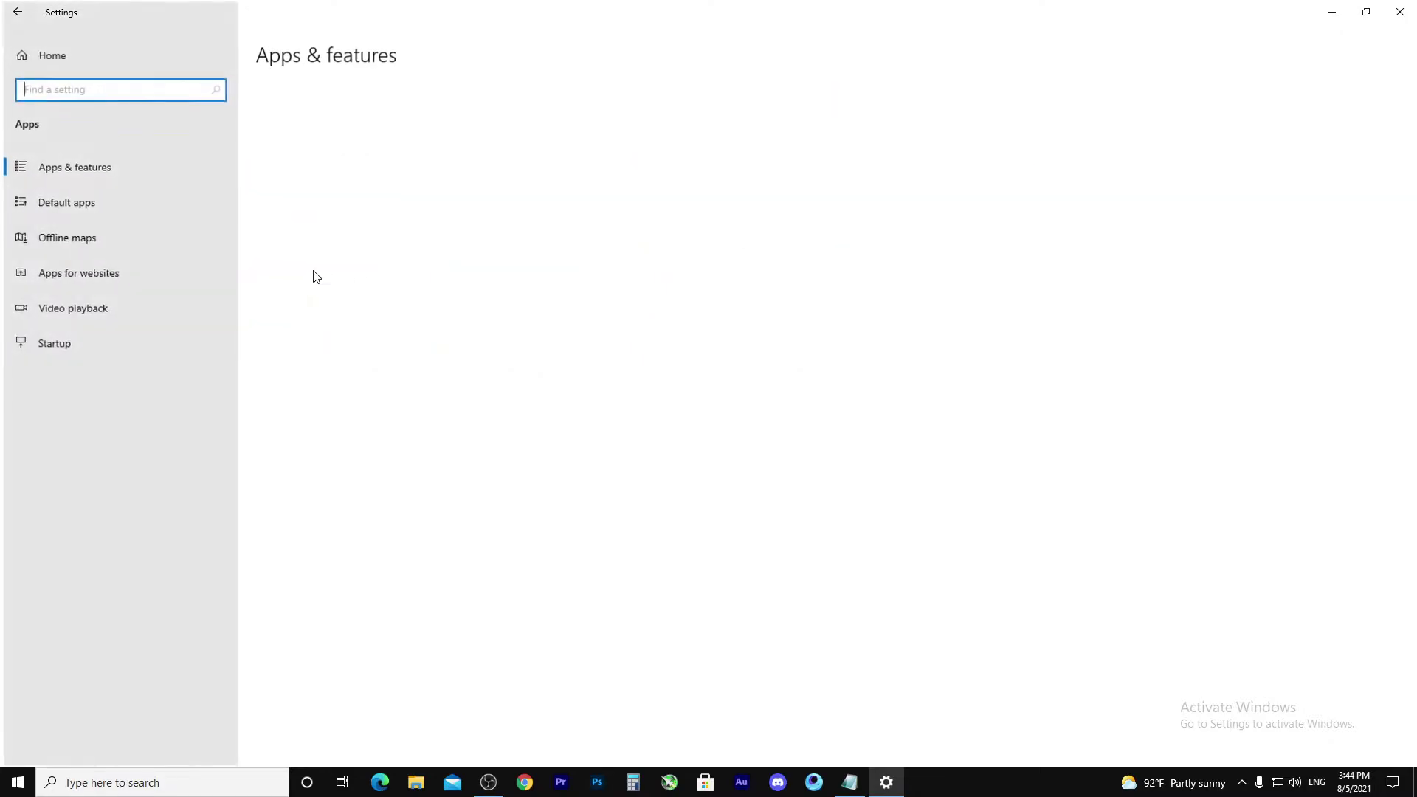
{"action": "scroll", "coordinate": [487, 288], "scroll_direction": "down", "scroll_amount": 5}
{"action": "scroll", "coordinate": [485, 295], "scroll_direction": "down", "scroll_amount": 13}
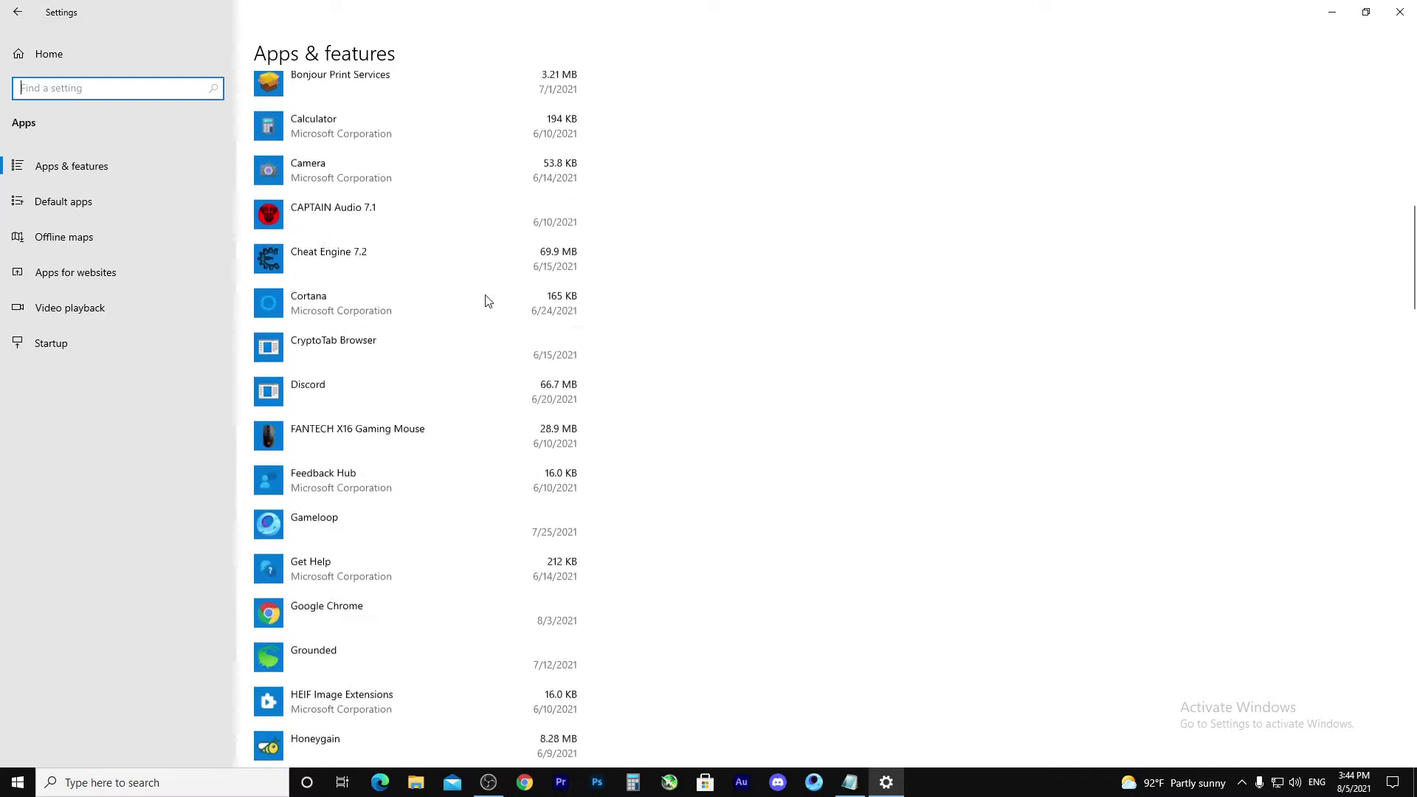
{"action": "scroll", "coordinate": [475, 319], "scroll_direction": "up", "scroll_amount": 19}
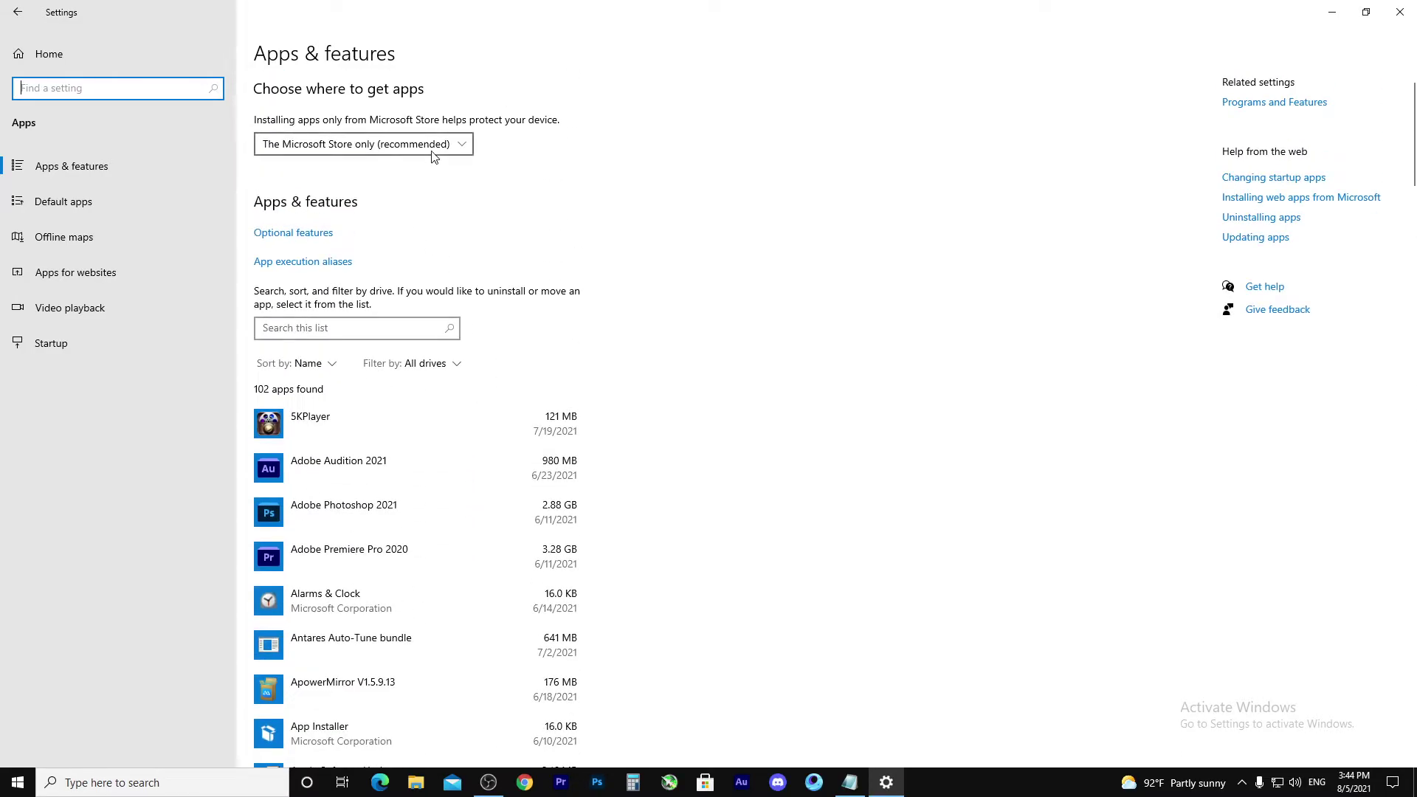
{"action": "left_click", "coordinate": [432, 148]}
{"action": "left_click", "coordinate": [389, 148]}
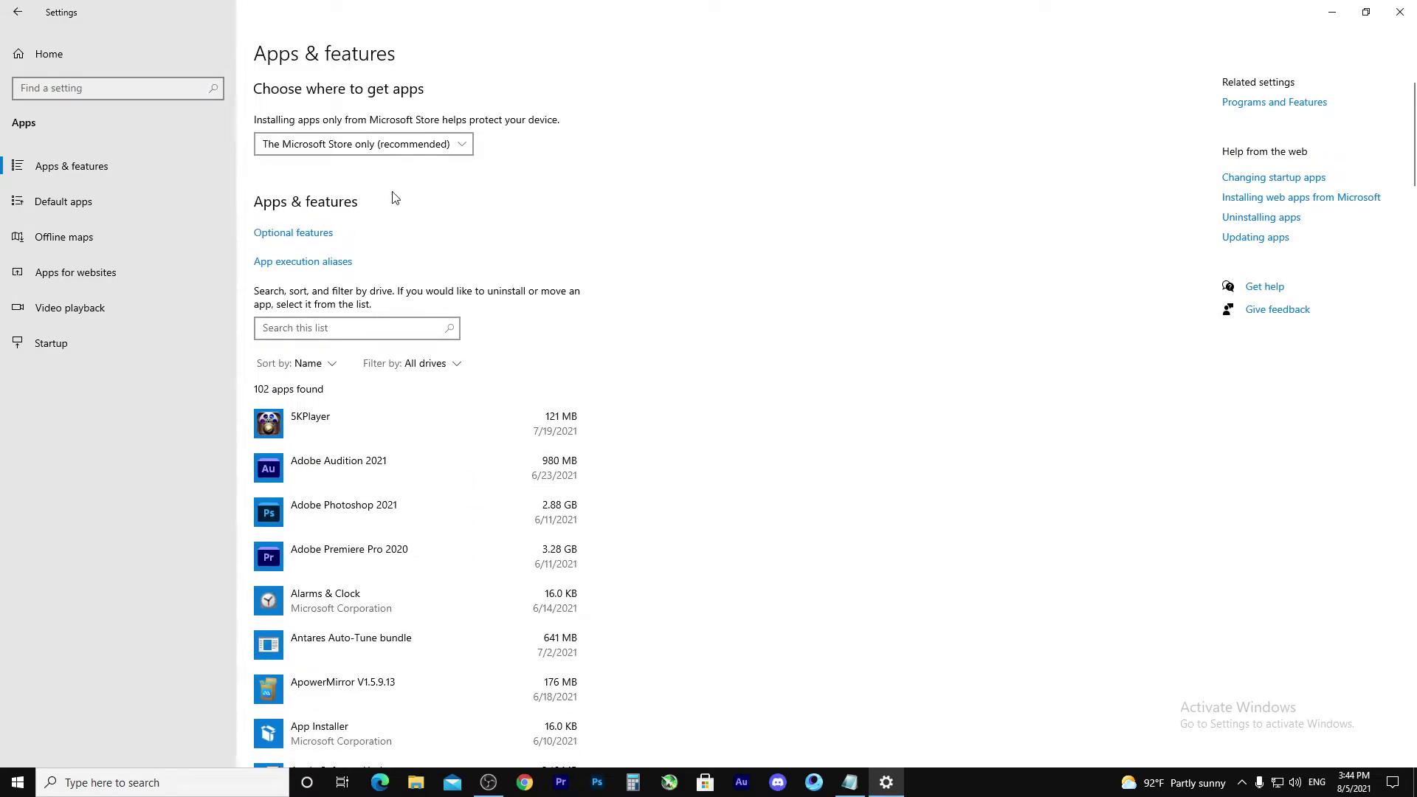
Step: Look at the installed optional features and return to the Apps settings
{"action": "left_click", "coordinate": [288, 235]}
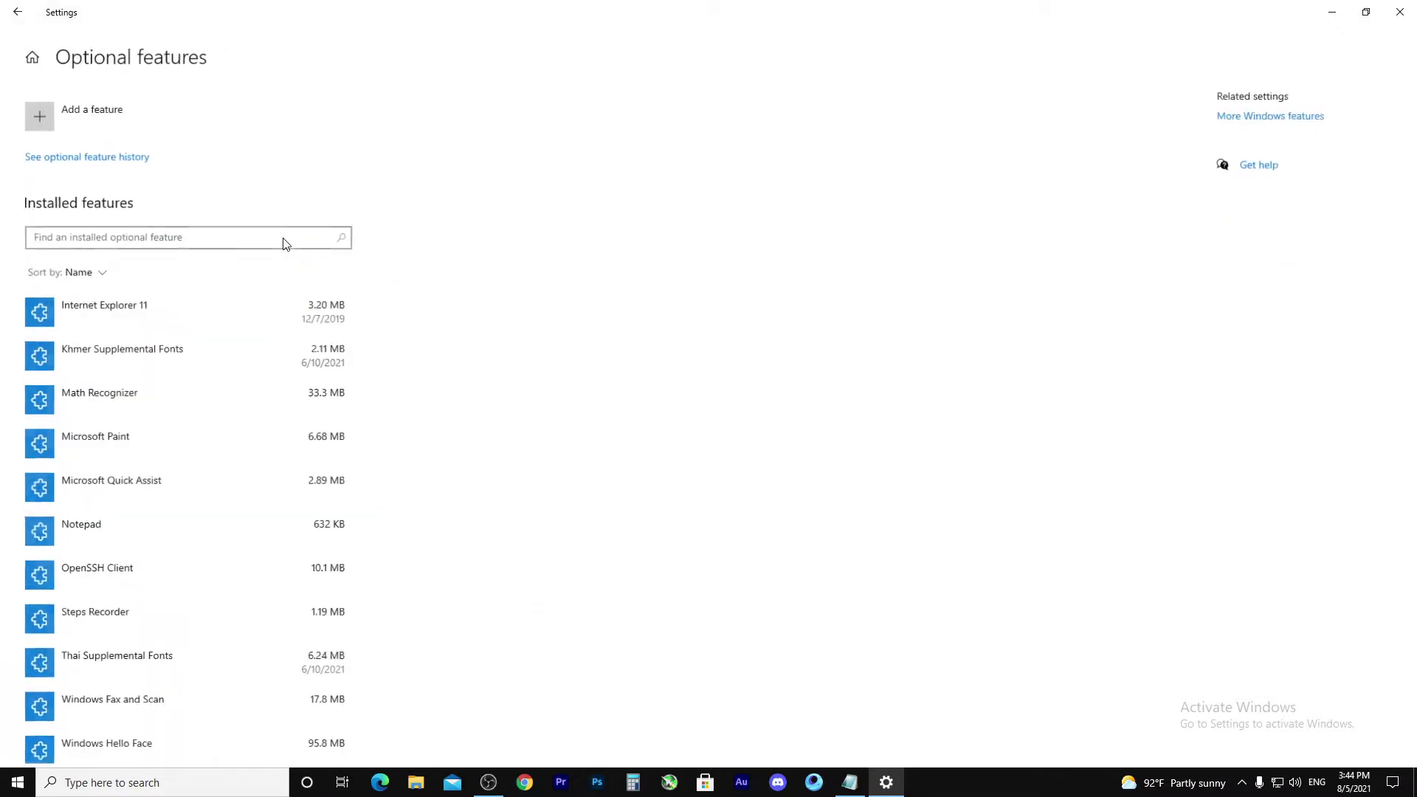
{"action": "left_click", "coordinate": [24, 56]}
{"action": "left_click", "coordinate": [364, 238]}
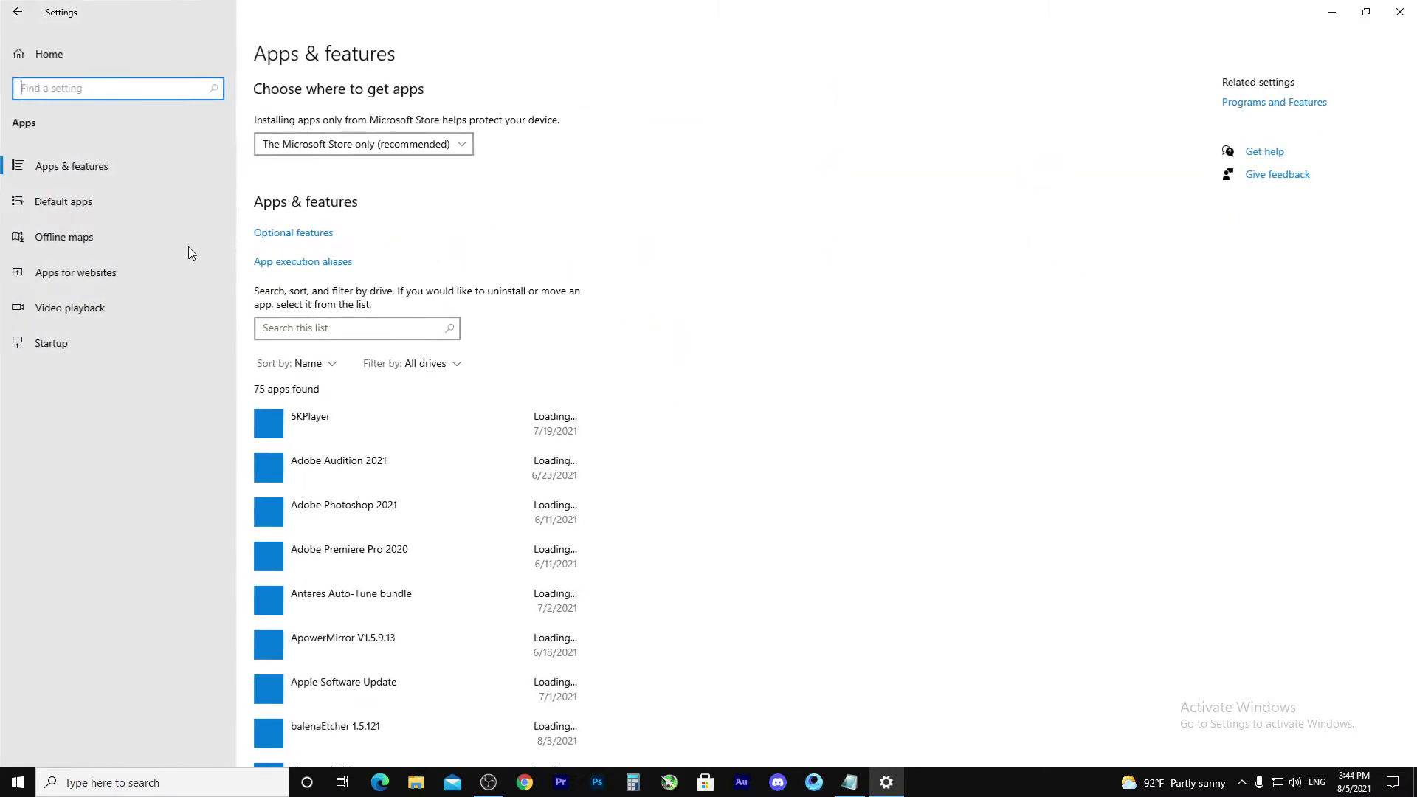
Step: Examine the Default apps page, the defaults by file type and the app choices for email
{"action": "left_click", "coordinate": [118, 209]}
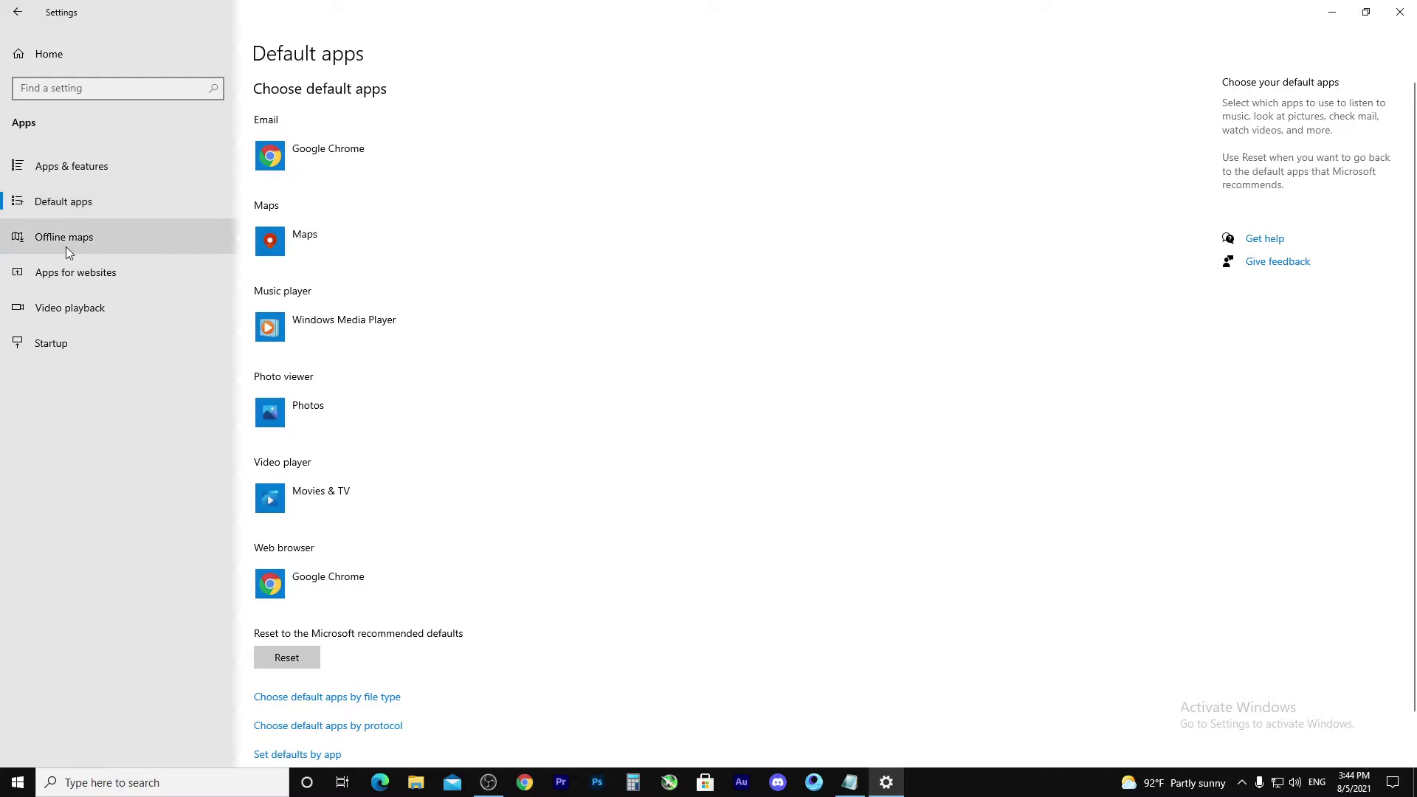
{"action": "scroll", "coordinate": [424, 570], "scroll_direction": "down", "scroll_amount": 1}
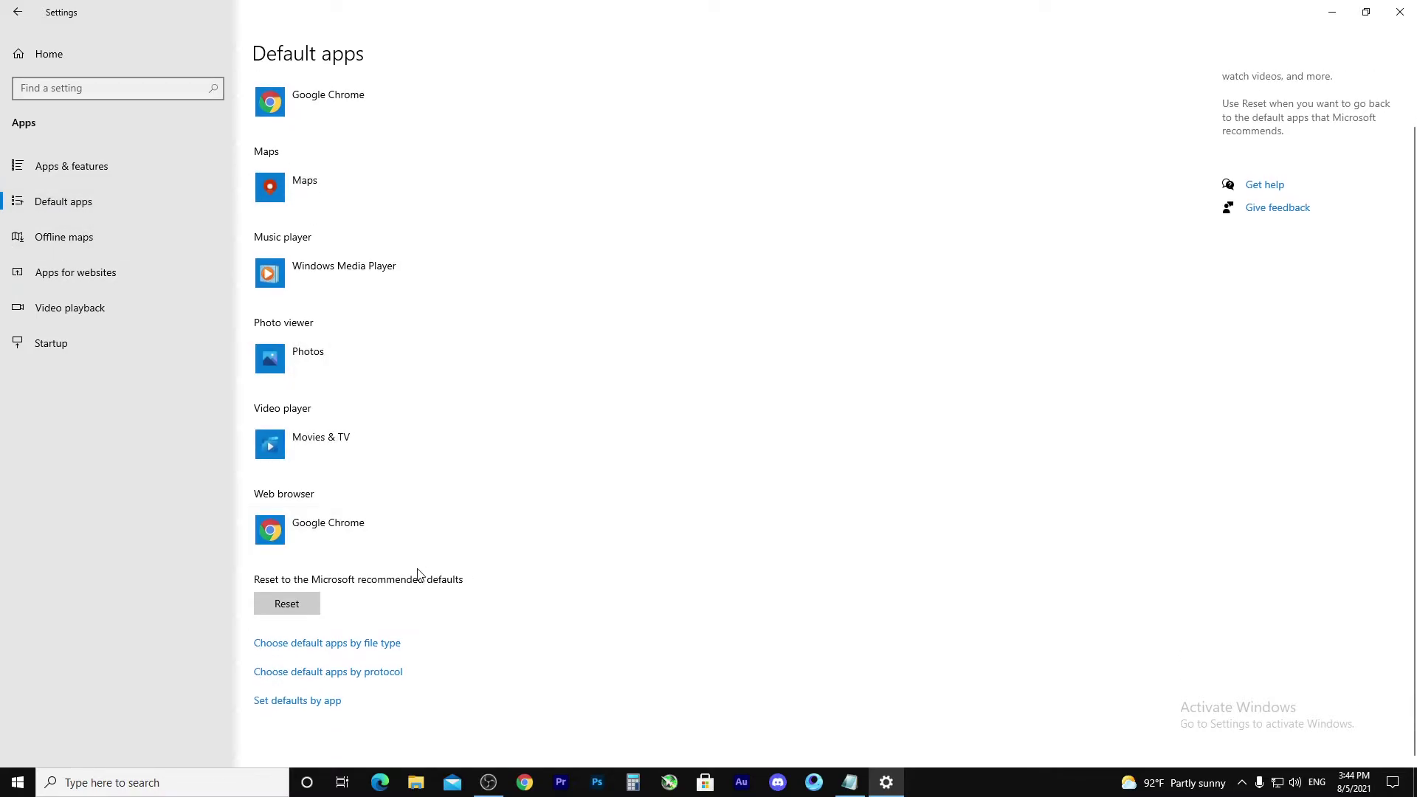
{"action": "left_click", "coordinate": [382, 646]}
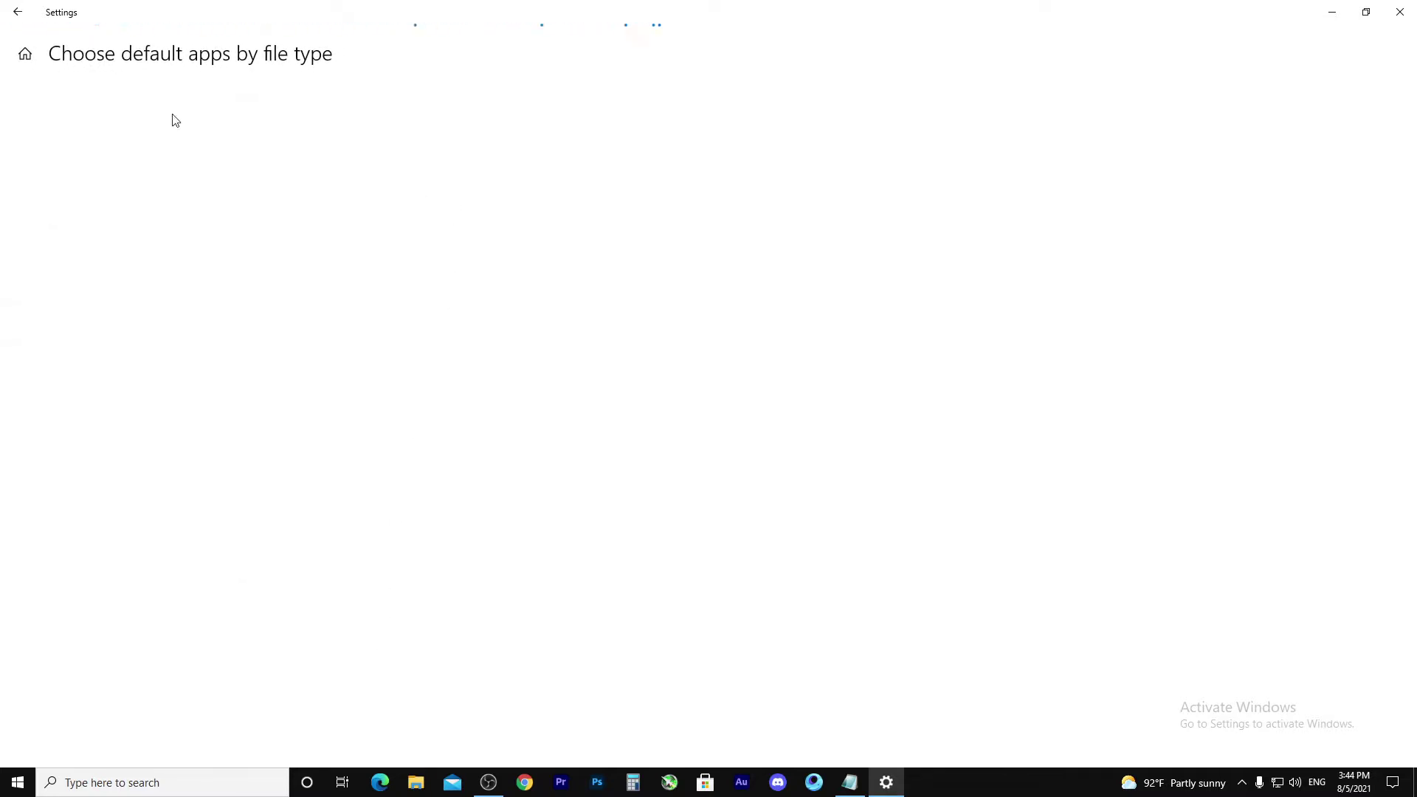
{"action": "left_click", "coordinate": [13, 14]}
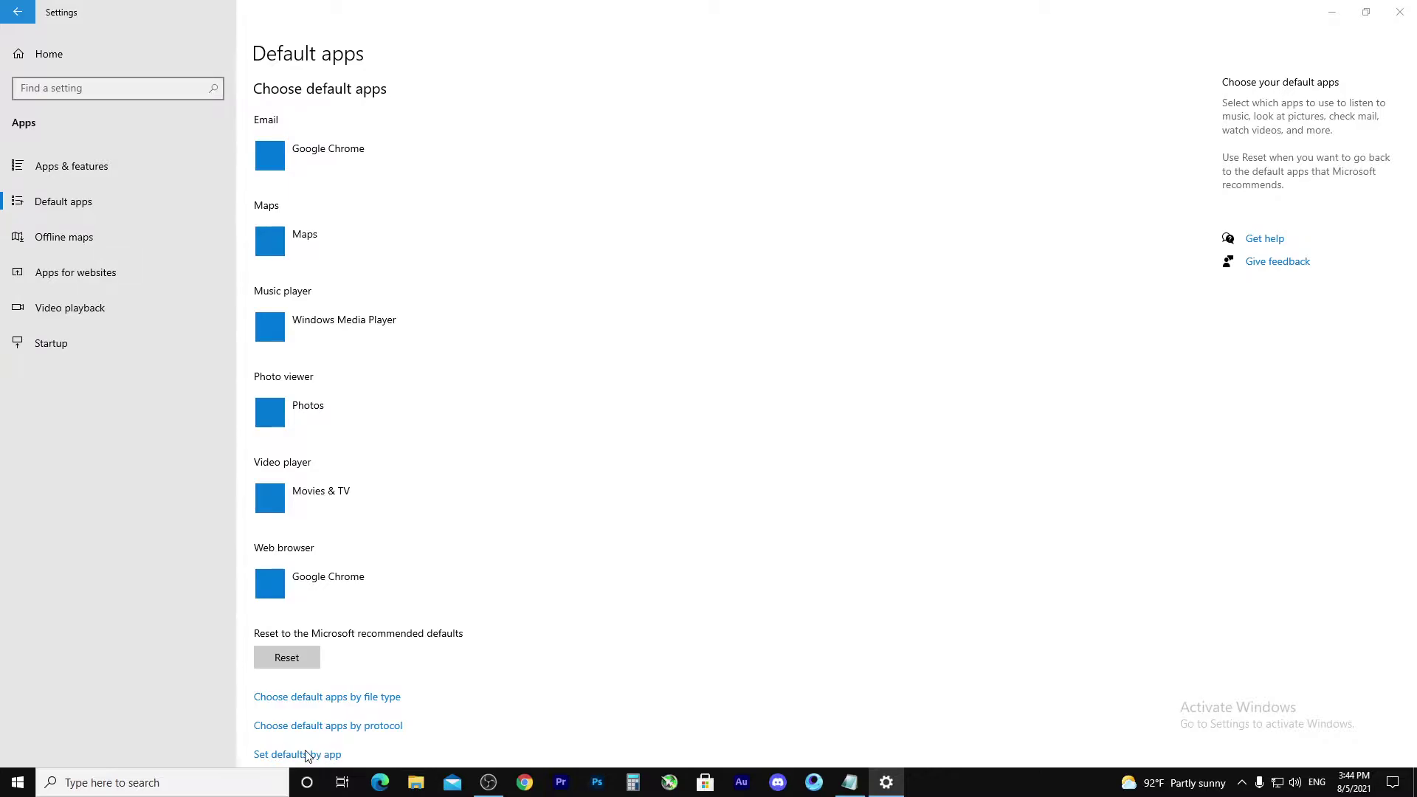
{"action": "left_click", "coordinate": [310, 162]}
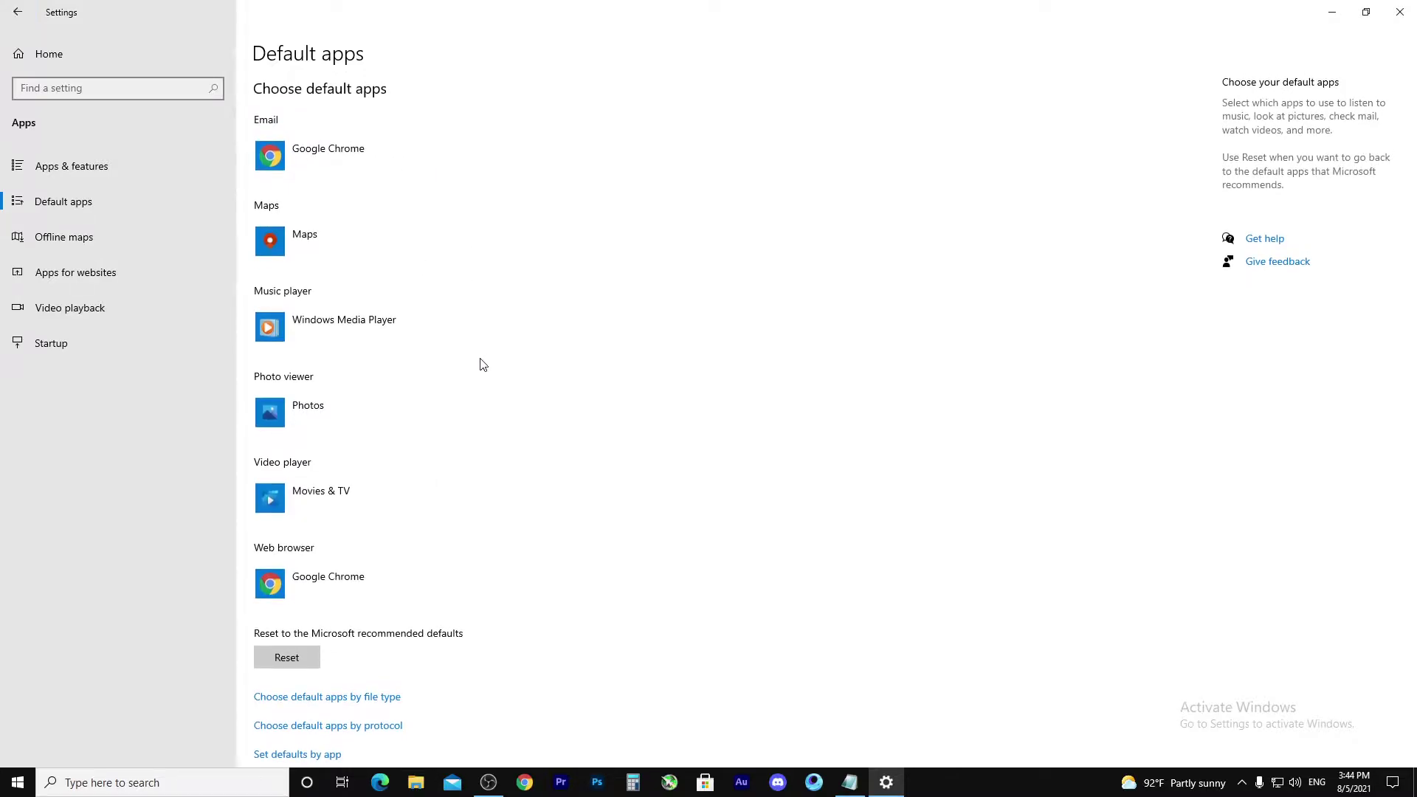
{"action": "left_click", "coordinate": [791, 489]}
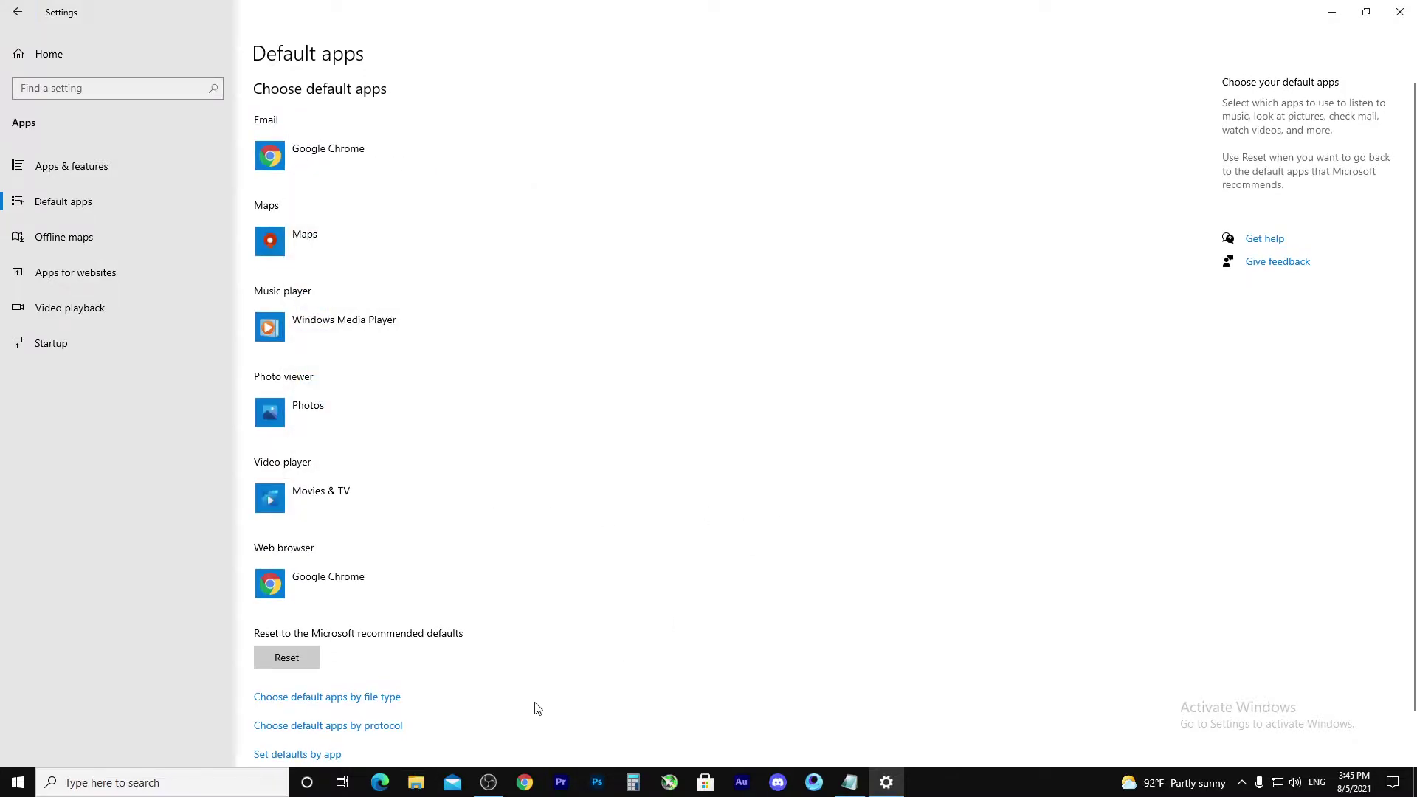
Step: Examine the defaults by app and the choices offered for the default Maps app without changing them
{"action": "left_click", "coordinate": [308, 754]}
{"action": "left_click", "coordinate": [18, 13]}
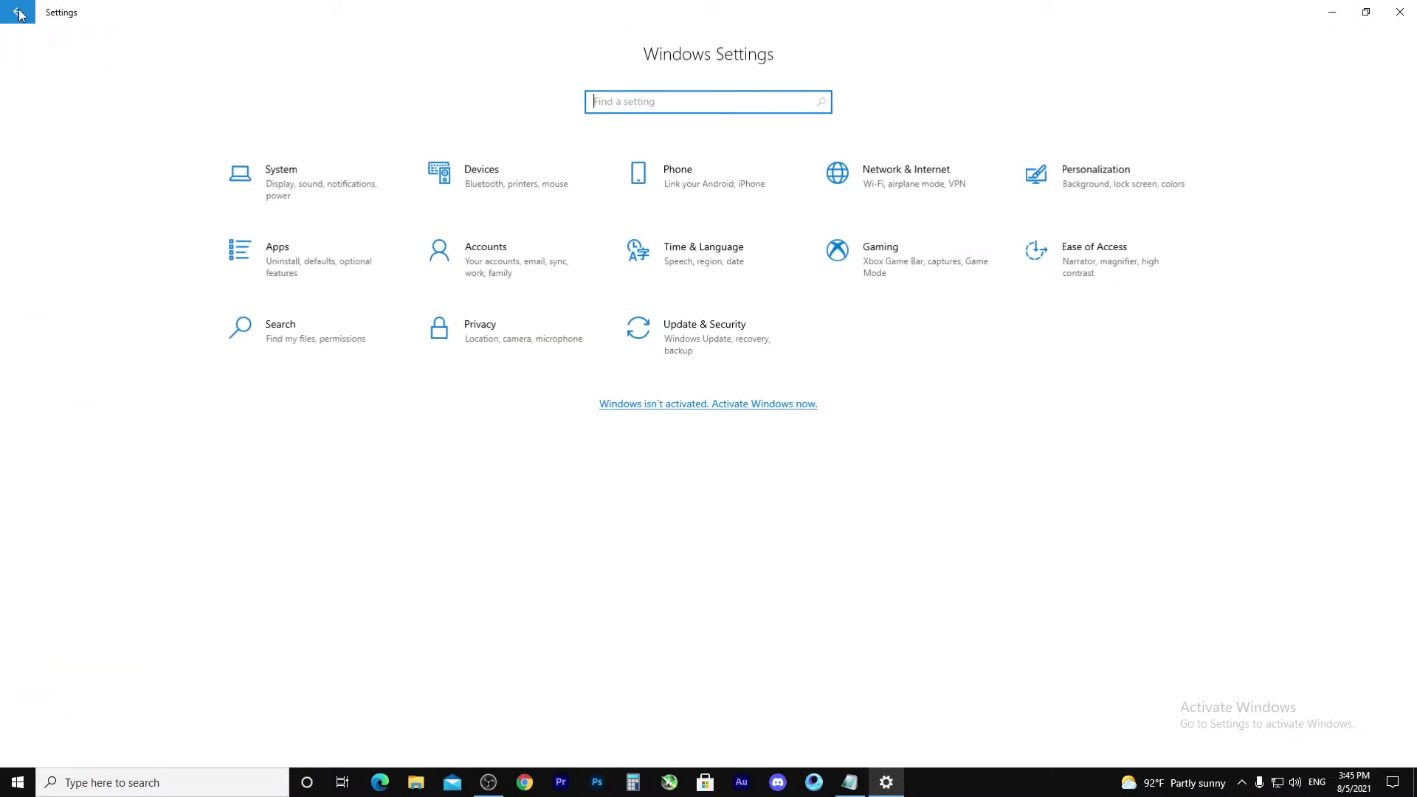
{"action": "left_click", "coordinate": [28, 16]}
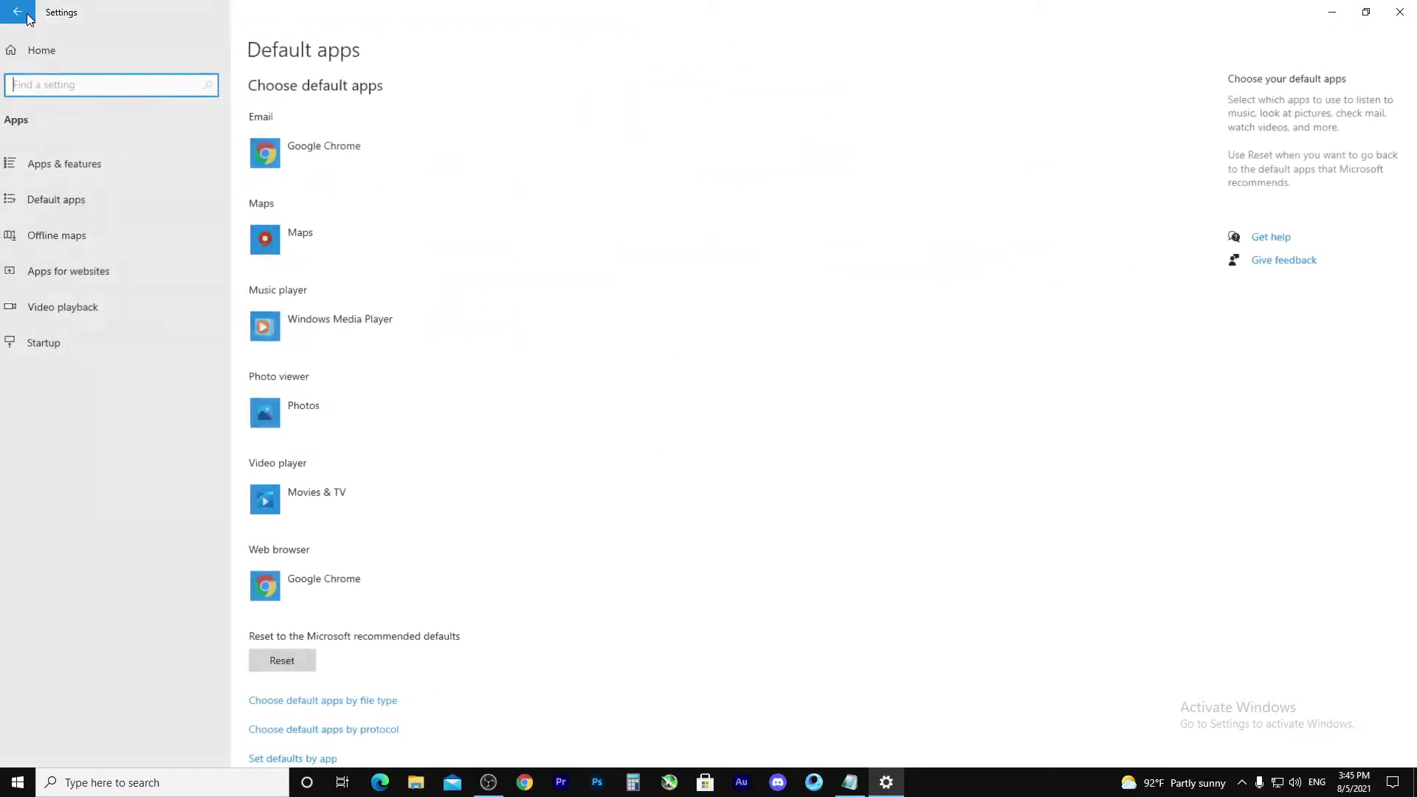
{"action": "scroll", "coordinate": [453, 453], "scroll_direction": "down", "scroll_amount": 1}
{"action": "scroll", "coordinate": [440, 471], "scroll_direction": "up", "scroll_amount": 1}
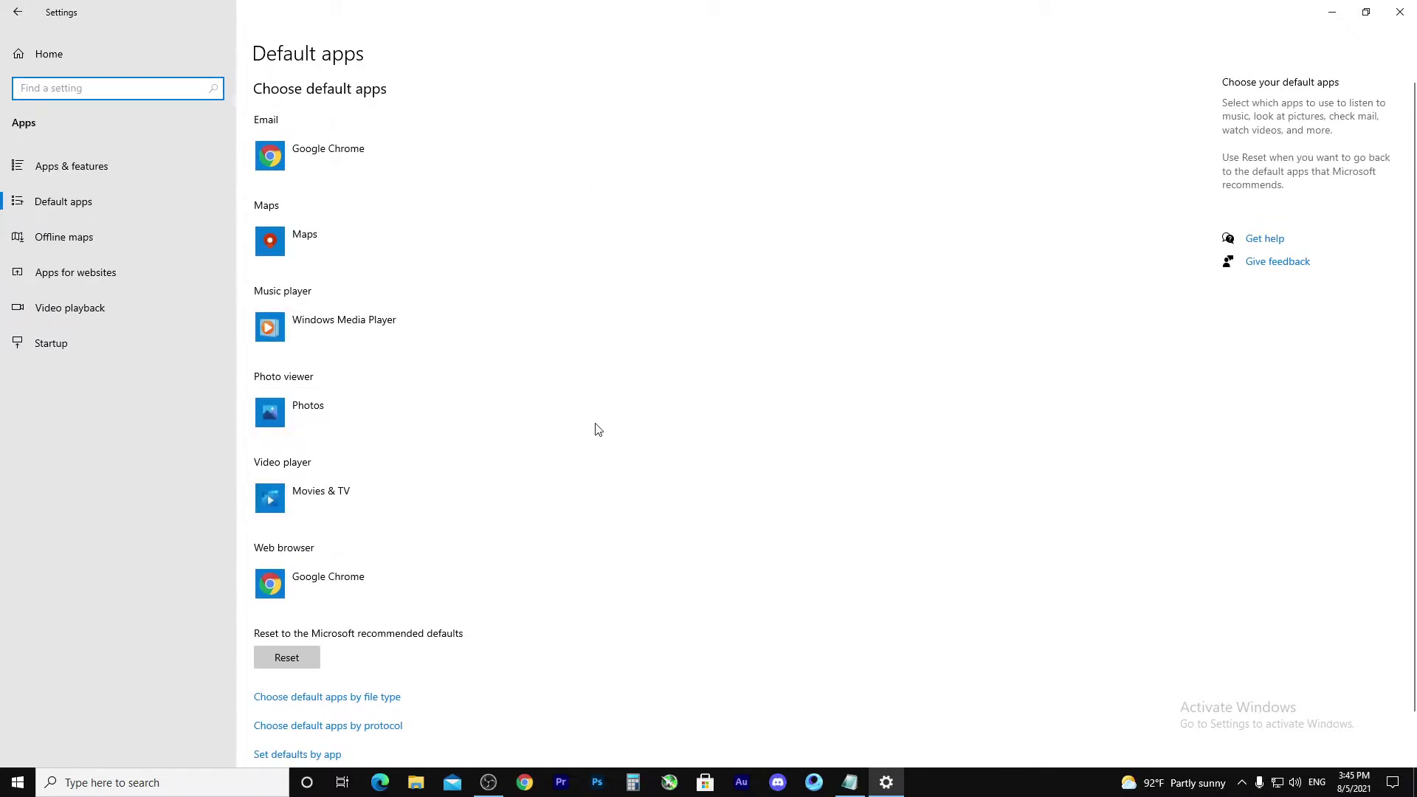
{"action": "left_click", "coordinate": [326, 245]}
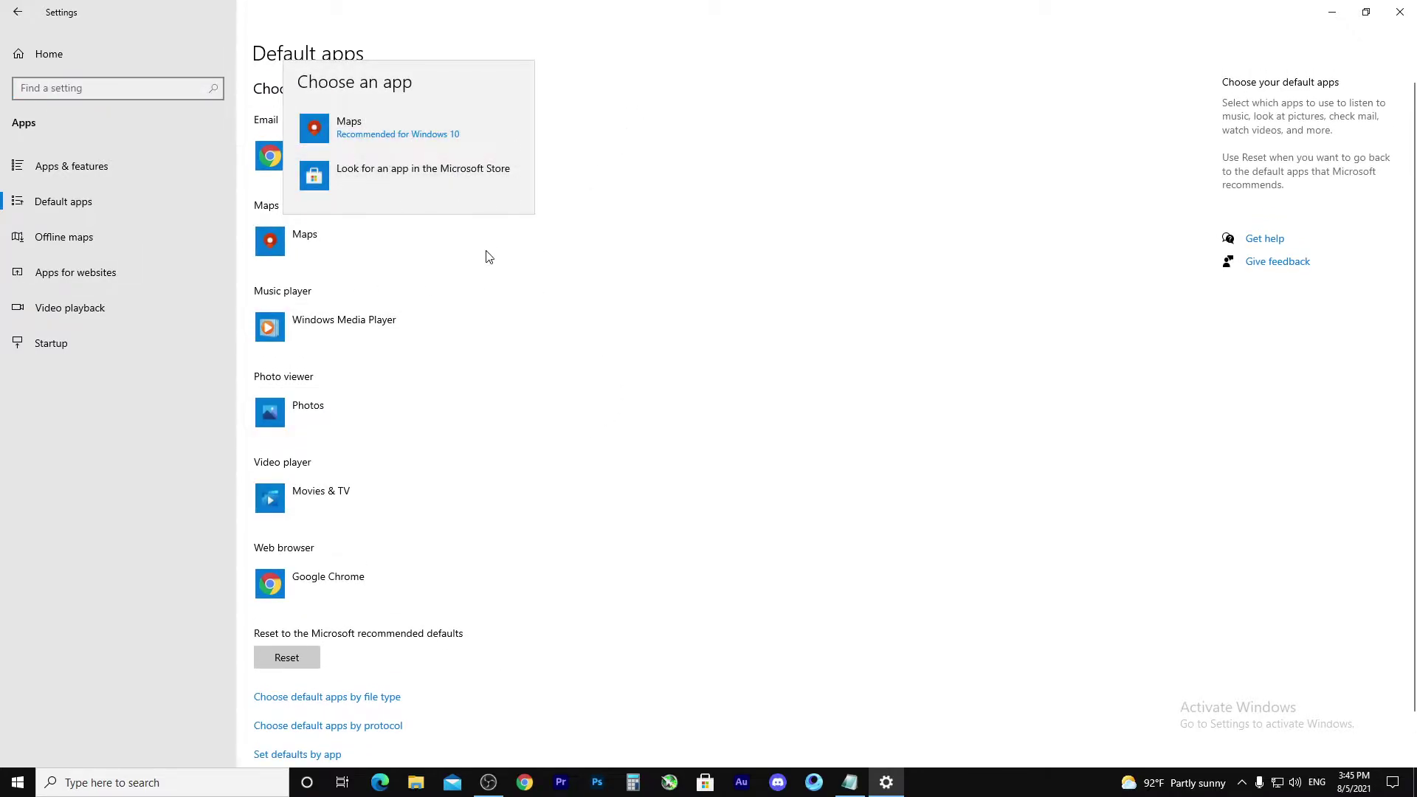
{"action": "left_click", "coordinate": [431, 262]}
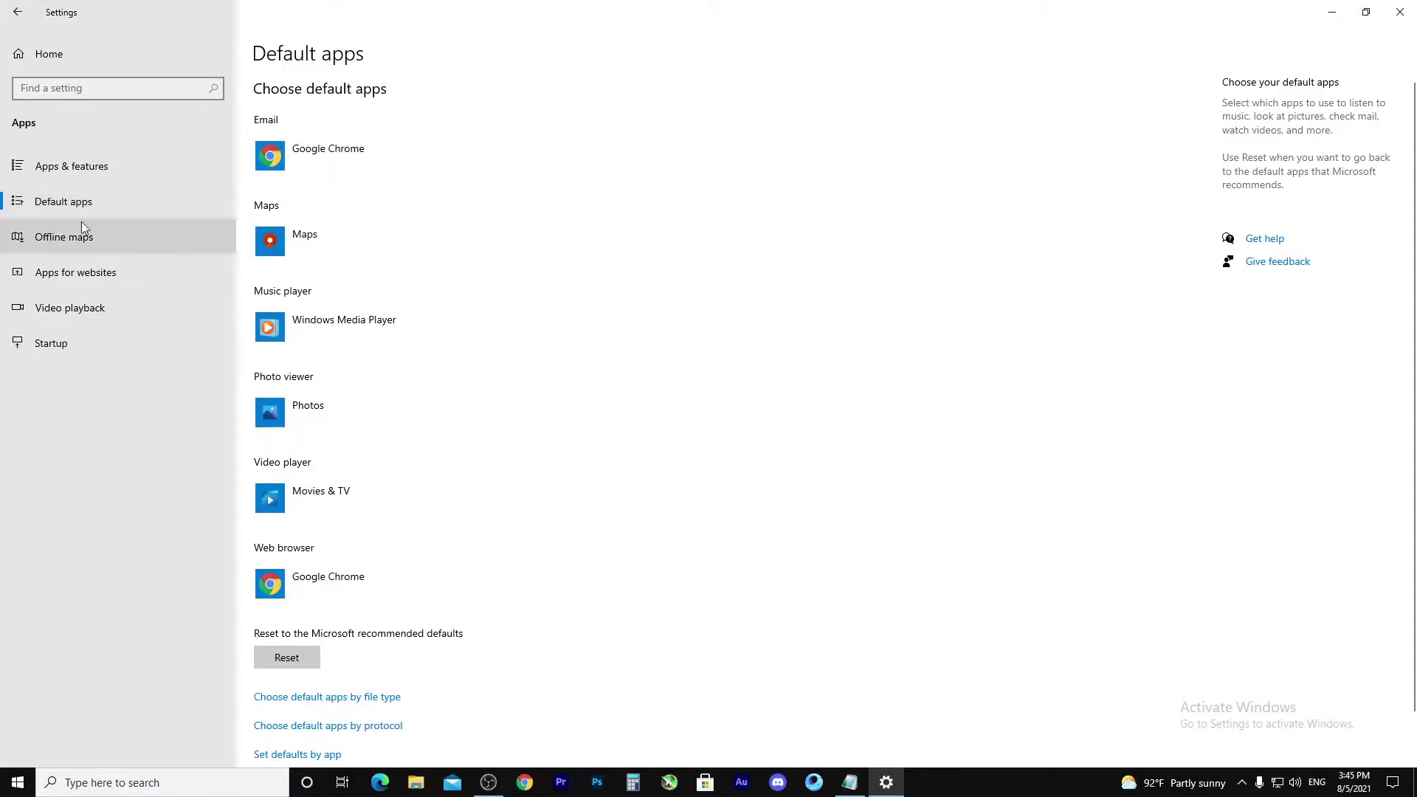
{"action": "scroll", "coordinate": [598, 507], "scroll_direction": "down", "scroll_amount": 1}
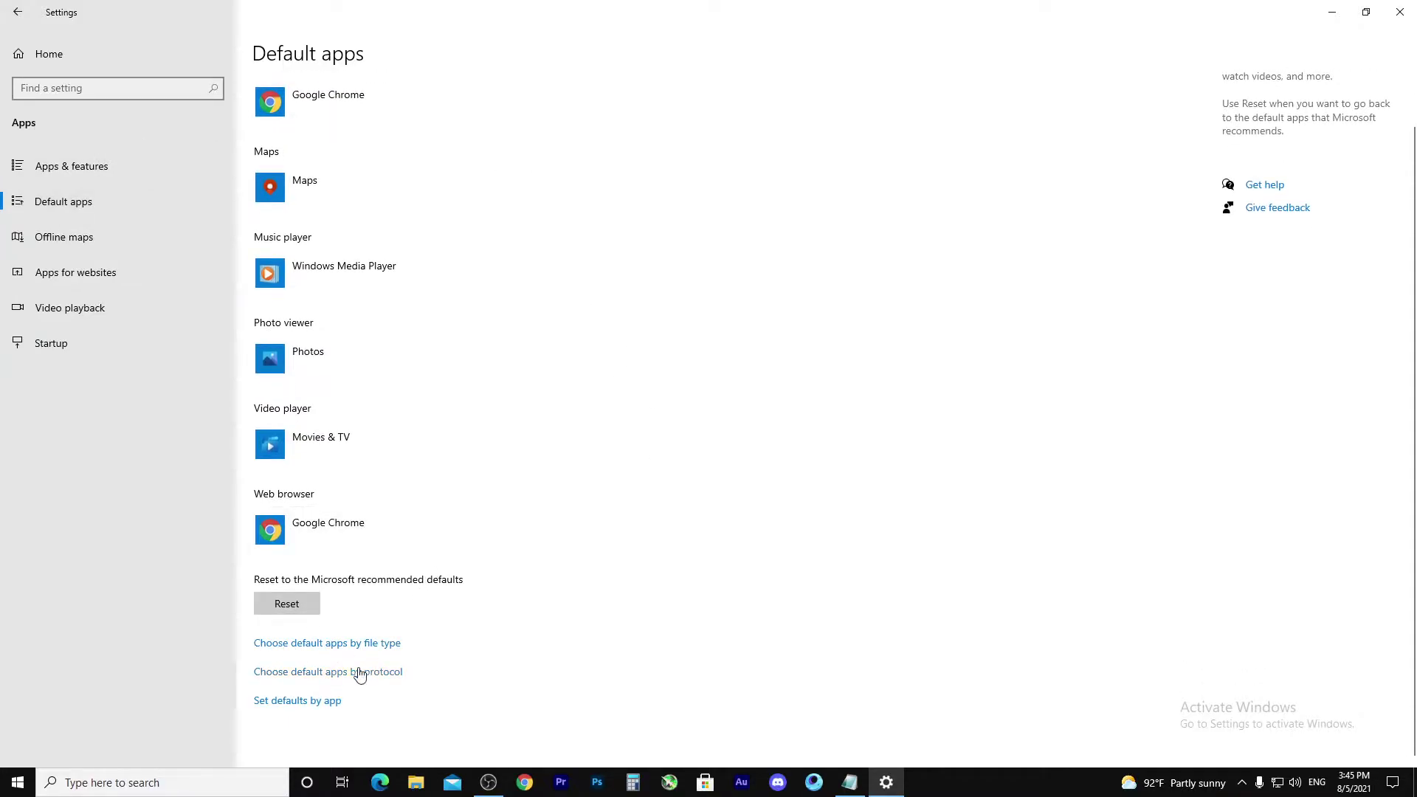
{"action": "scroll", "coordinate": [743, 458], "scroll_direction": "up", "scroll_amount": 1}
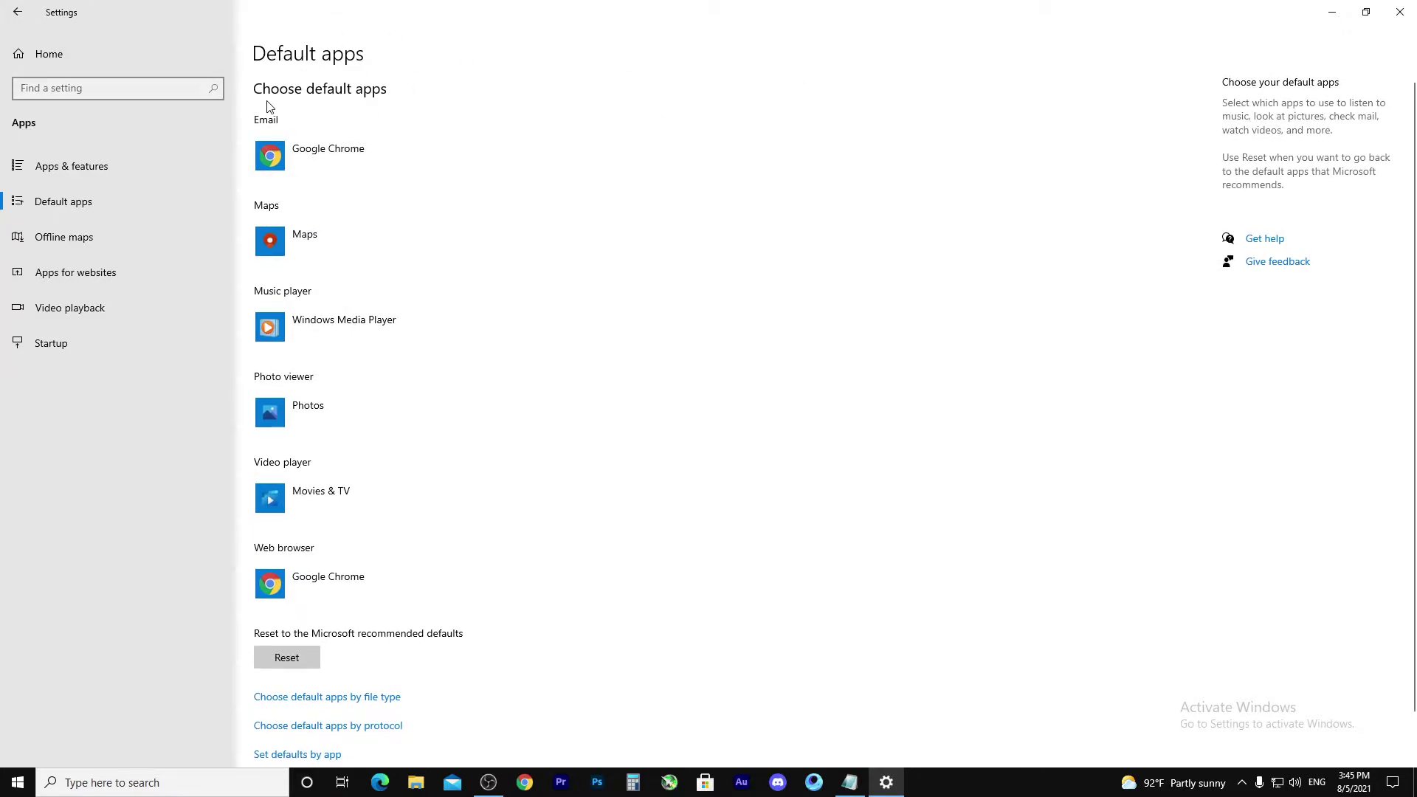
Step: Delete all downloaded maps in the Offline maps settings
{"action": "left_click", "coordinate": [95, 242]}
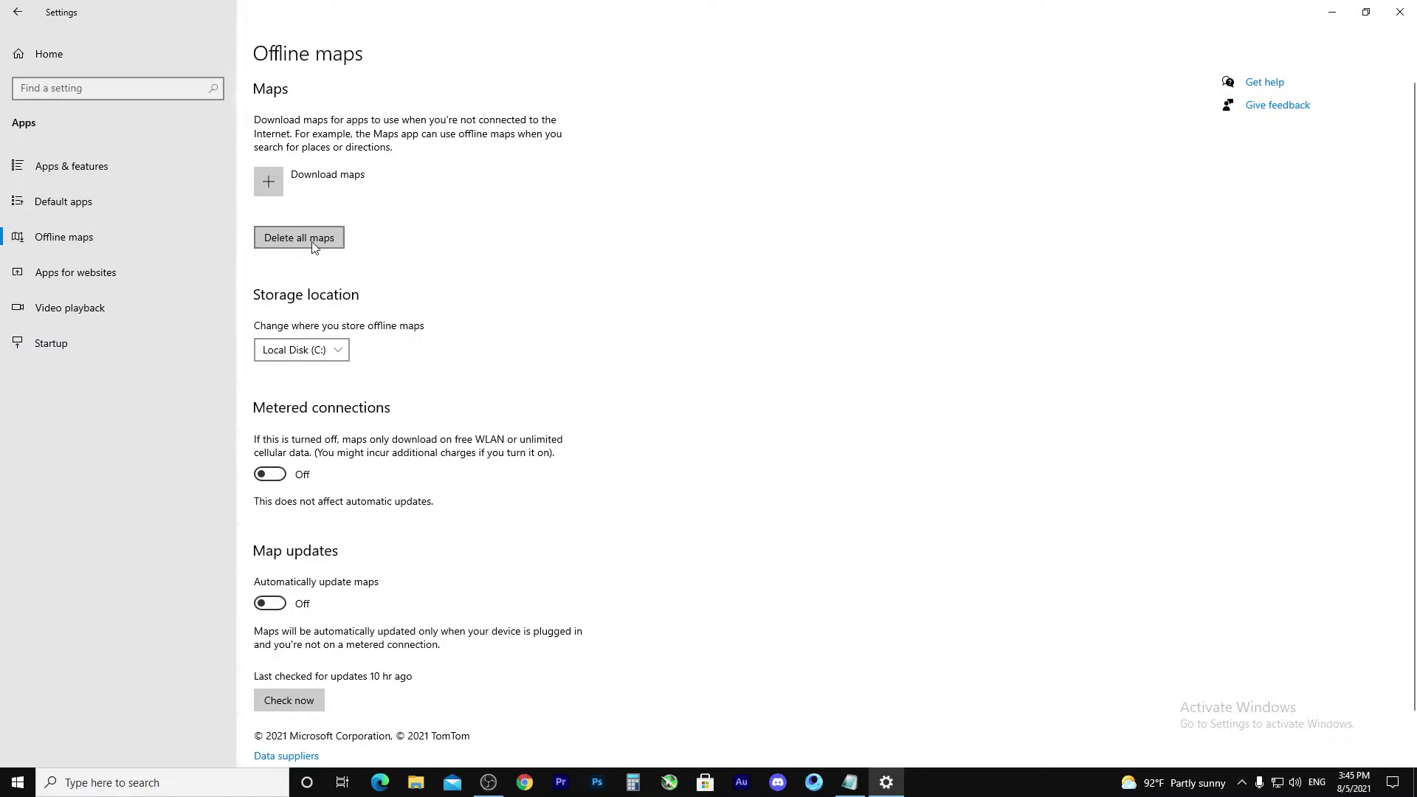
{"action": "left_click", "coordinate": [332, 241]}
{"action": "left_click", "coordinate": [383, 199]}
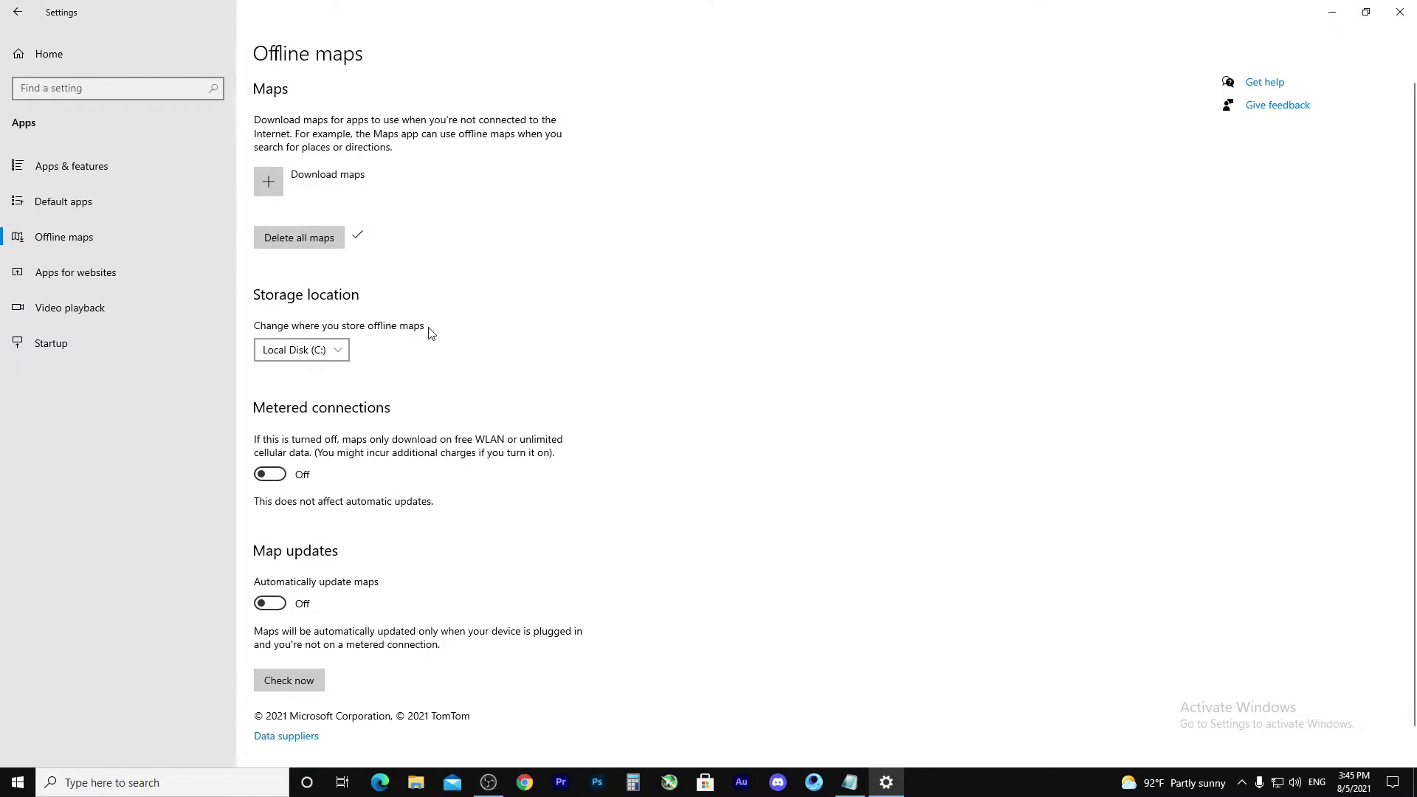
Step: Look through the remaining Offline maps options, the Apps for websites page and the Startup apps page
{"action": "scroll", "coordinate": [452, 350], "scroll_direction": "down", "scroll_amount": 1}
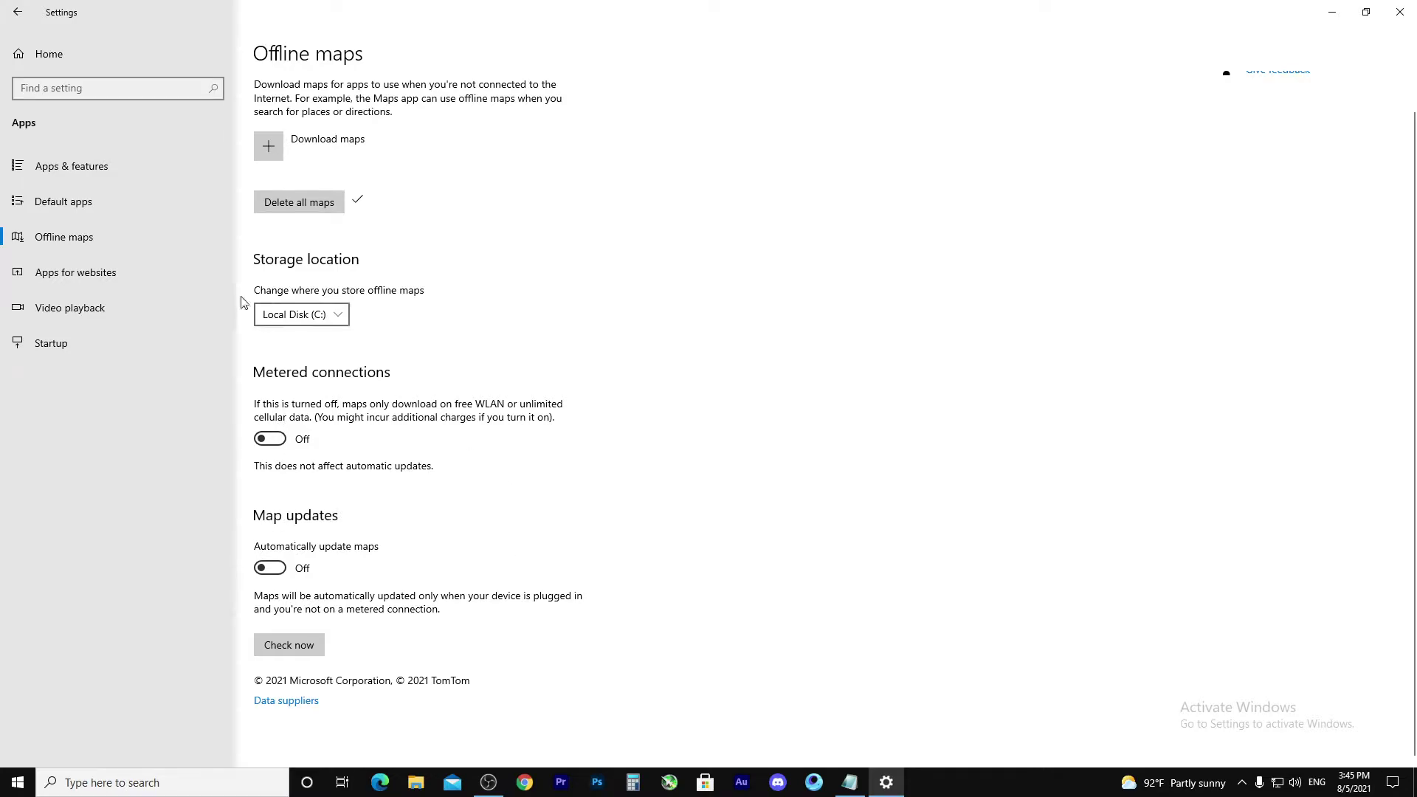
{"action": "left_click", "coordinate": [76, 277]}
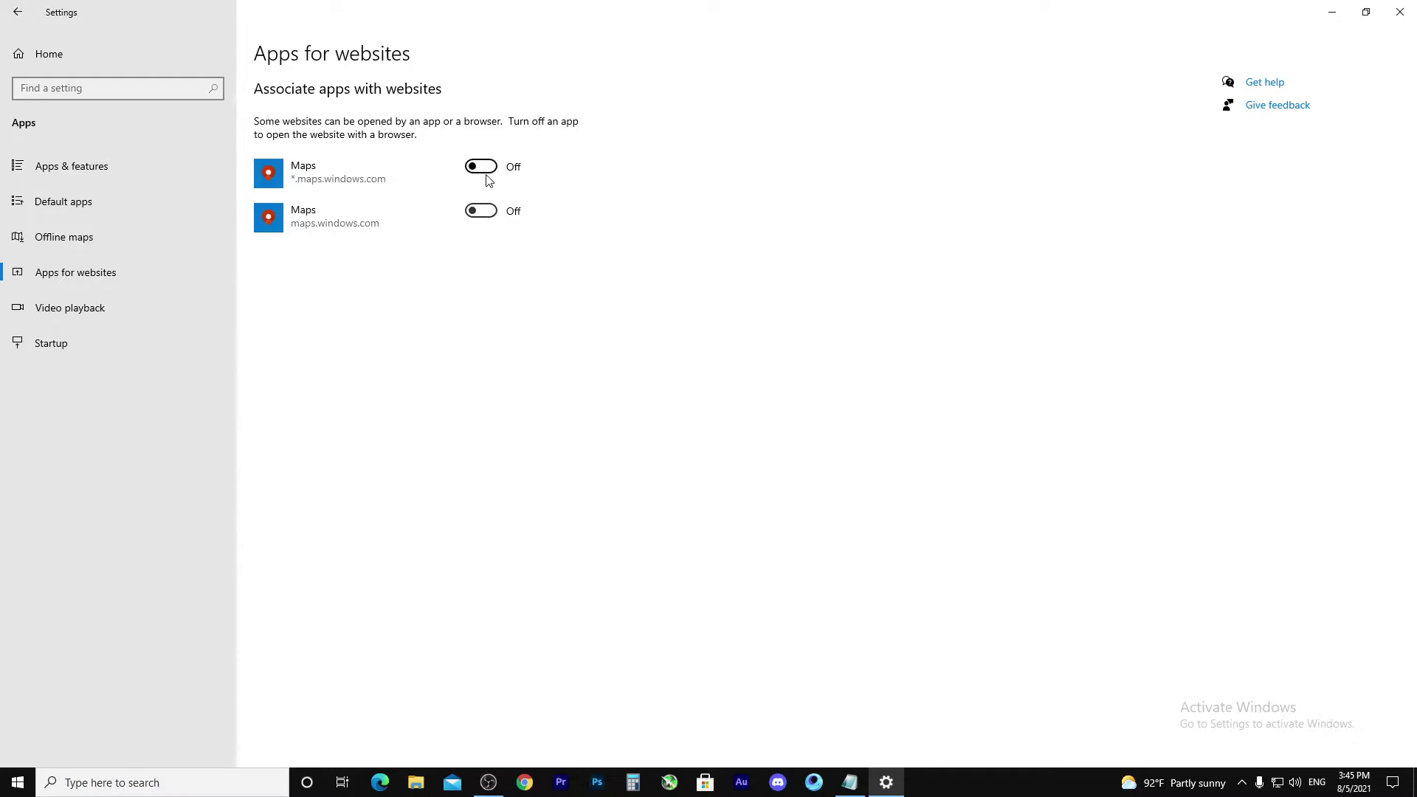
{"action": "left_click", "coordinate": [102, 308]}
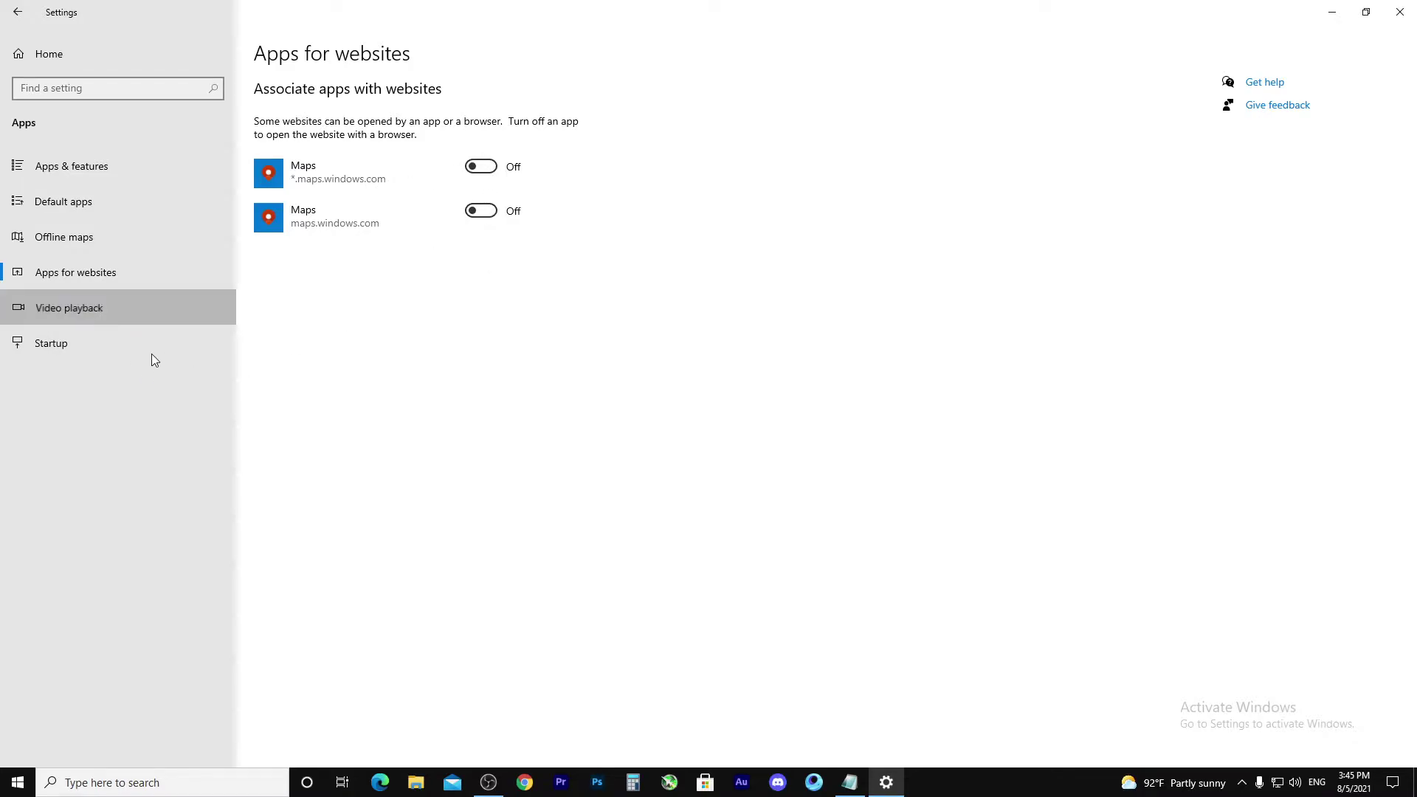
{"action": "left_click", "coordinate": [33, 353]}
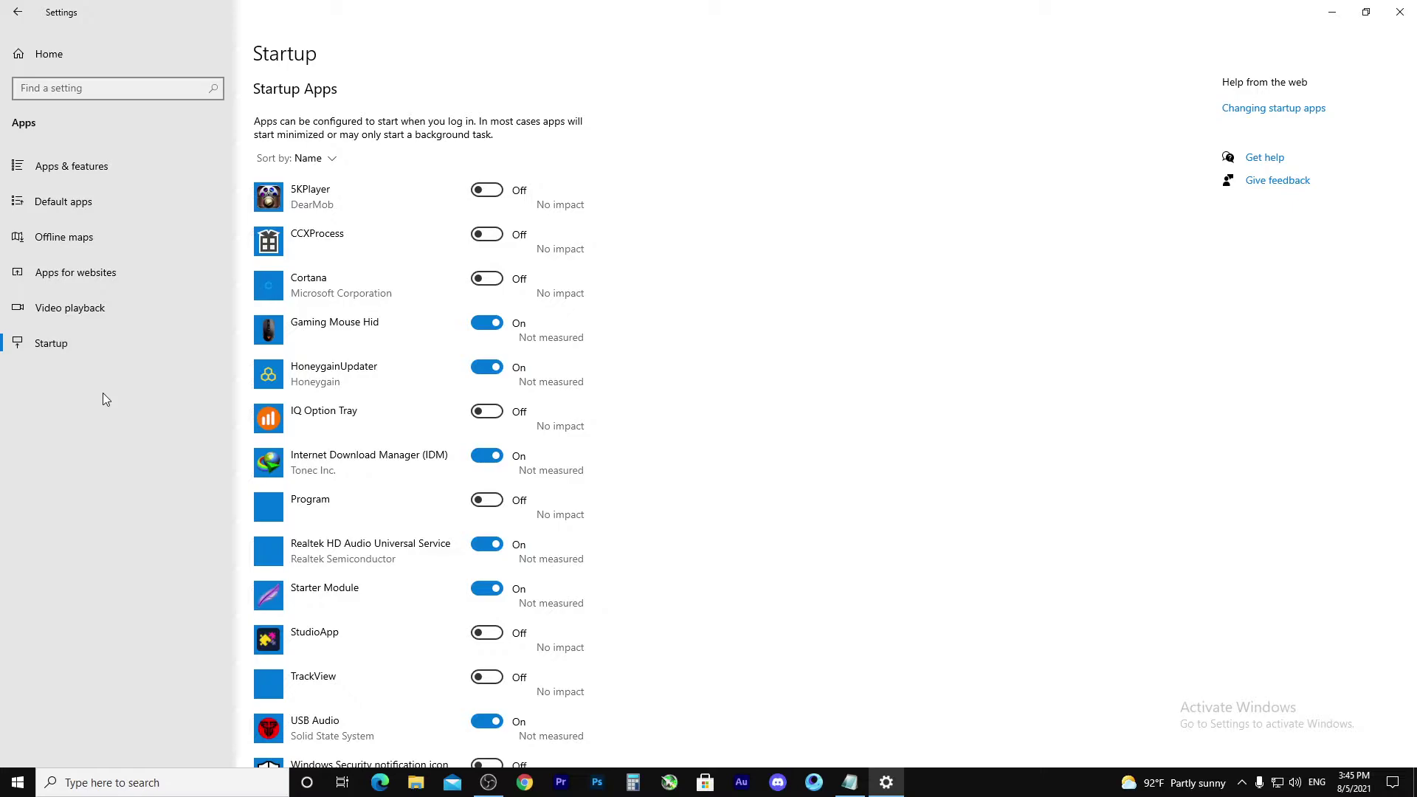
Step: Open Task Manager in full-screen size and examine the status of its startup programs, selecting Starter Module
{"action": "right_click", "coordinate": [972, 775]}
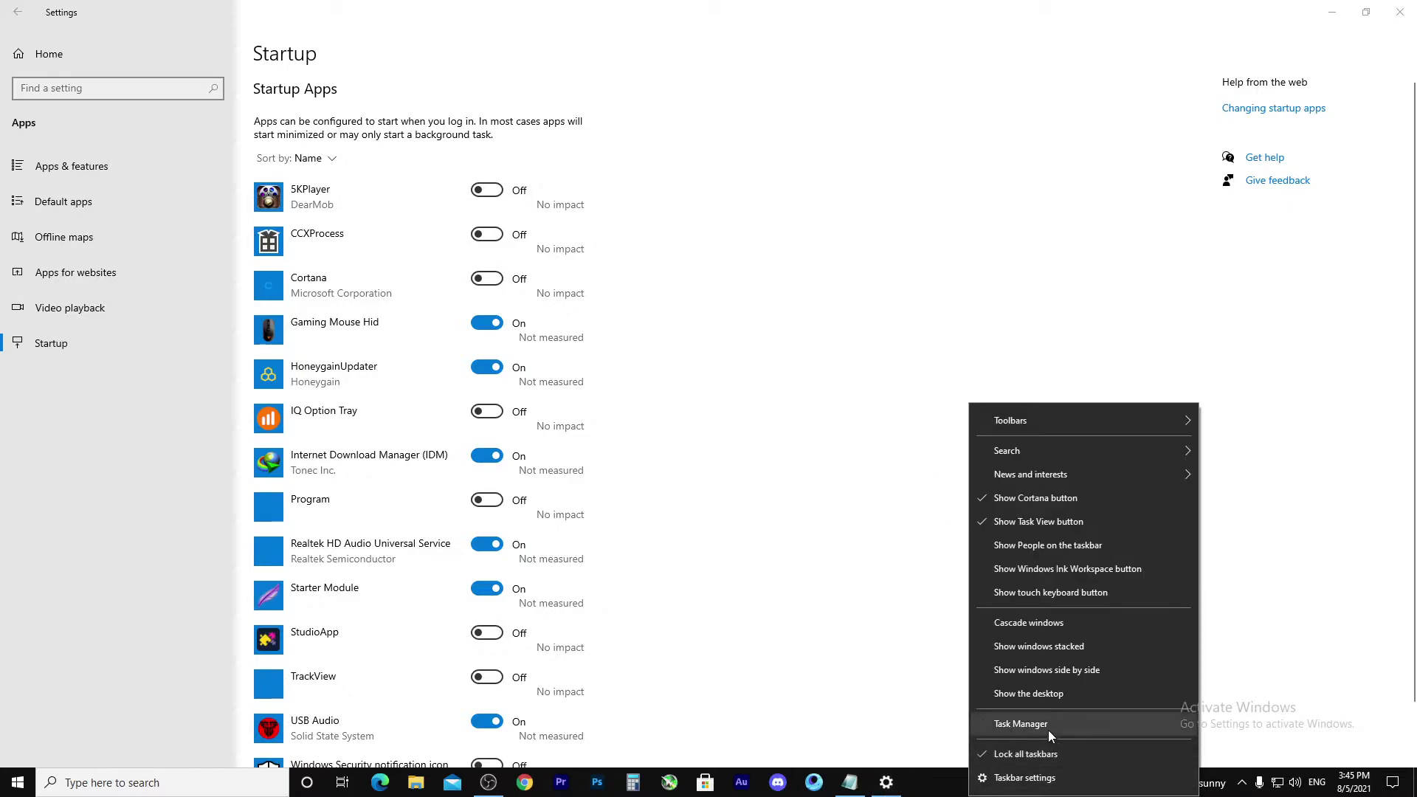
{"action": "left_click", "coordinate": [1026, 726]}
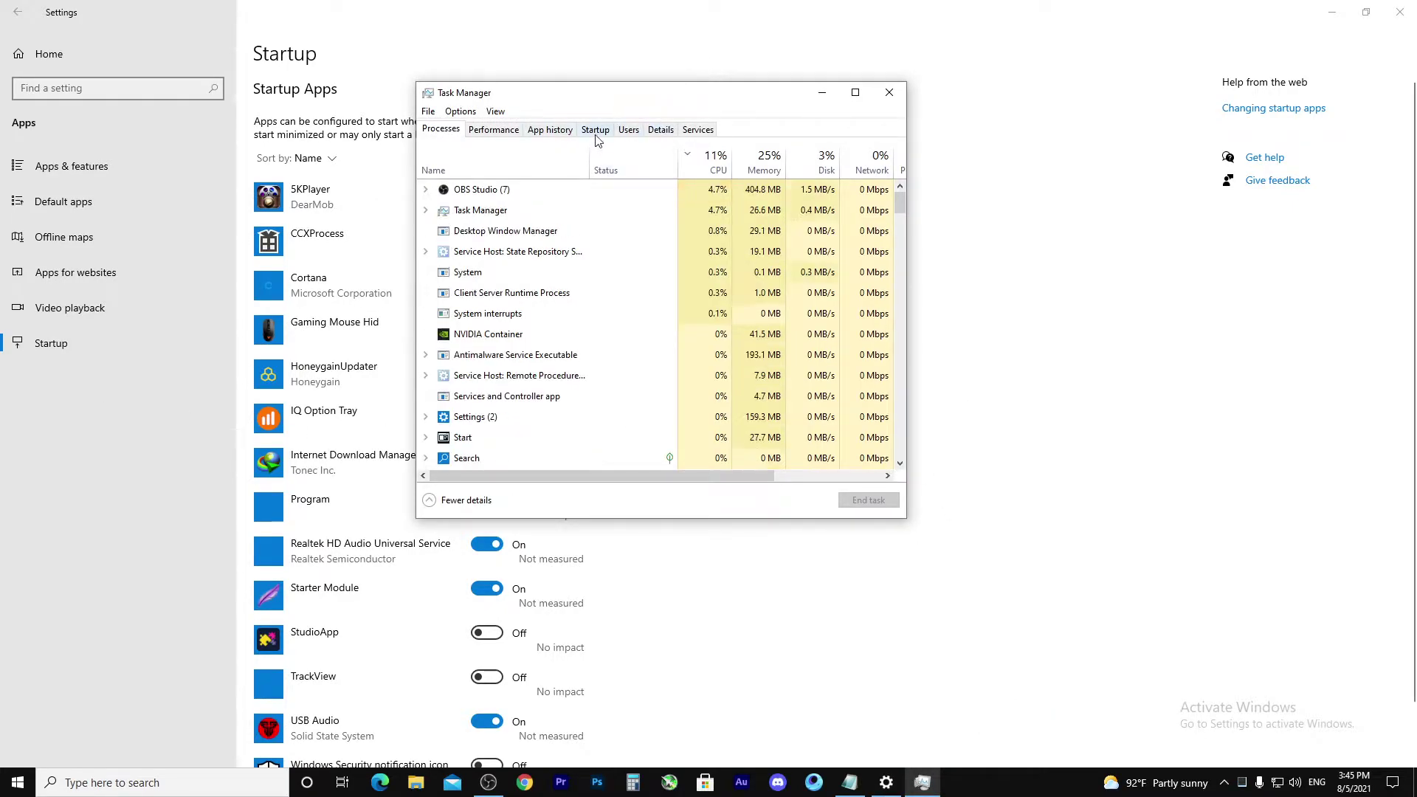
{"action": "left_click", "coordinate": [596, 131]}
{"action": "left_click", "coordinate": [856, 94]}
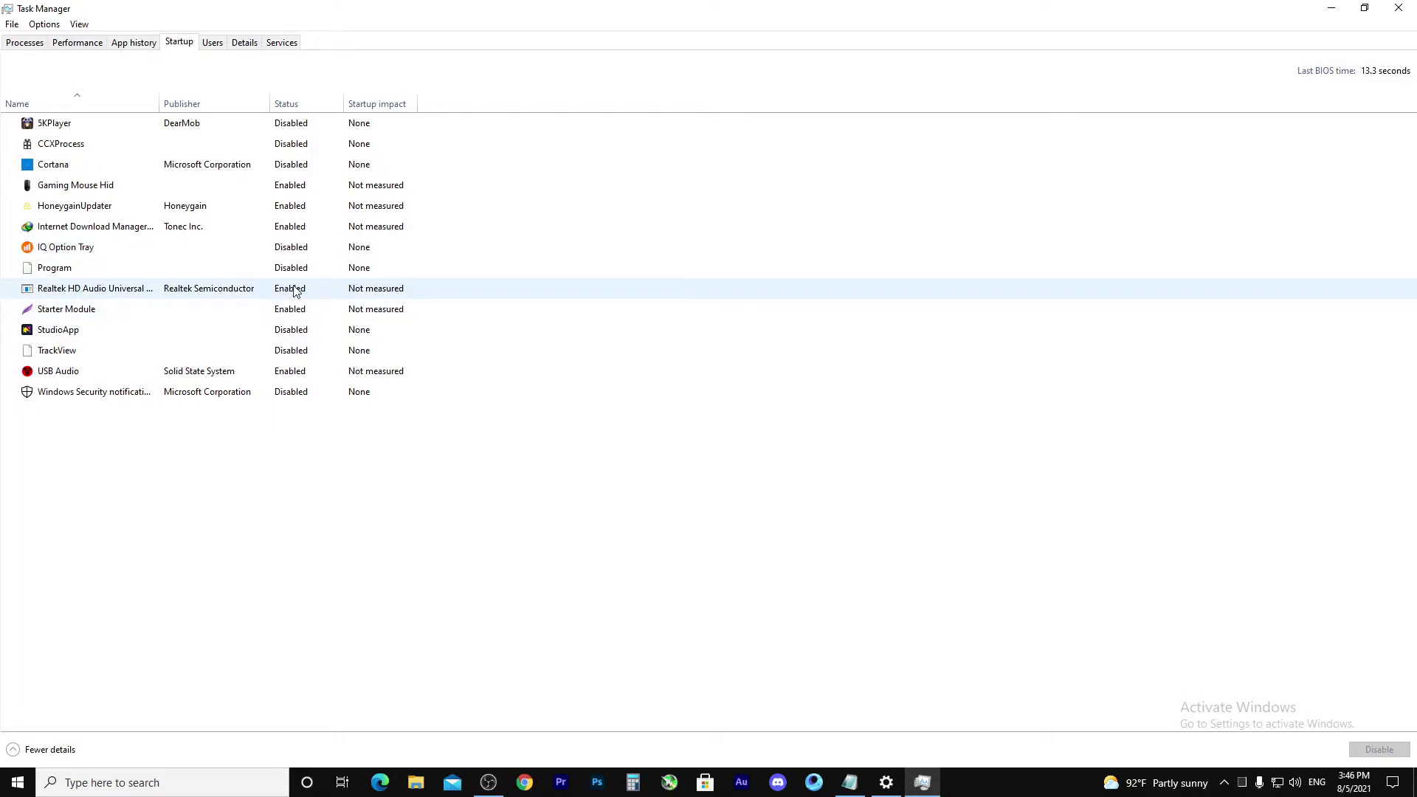
{"action": "left_click", "coordinate": [290, 312]}
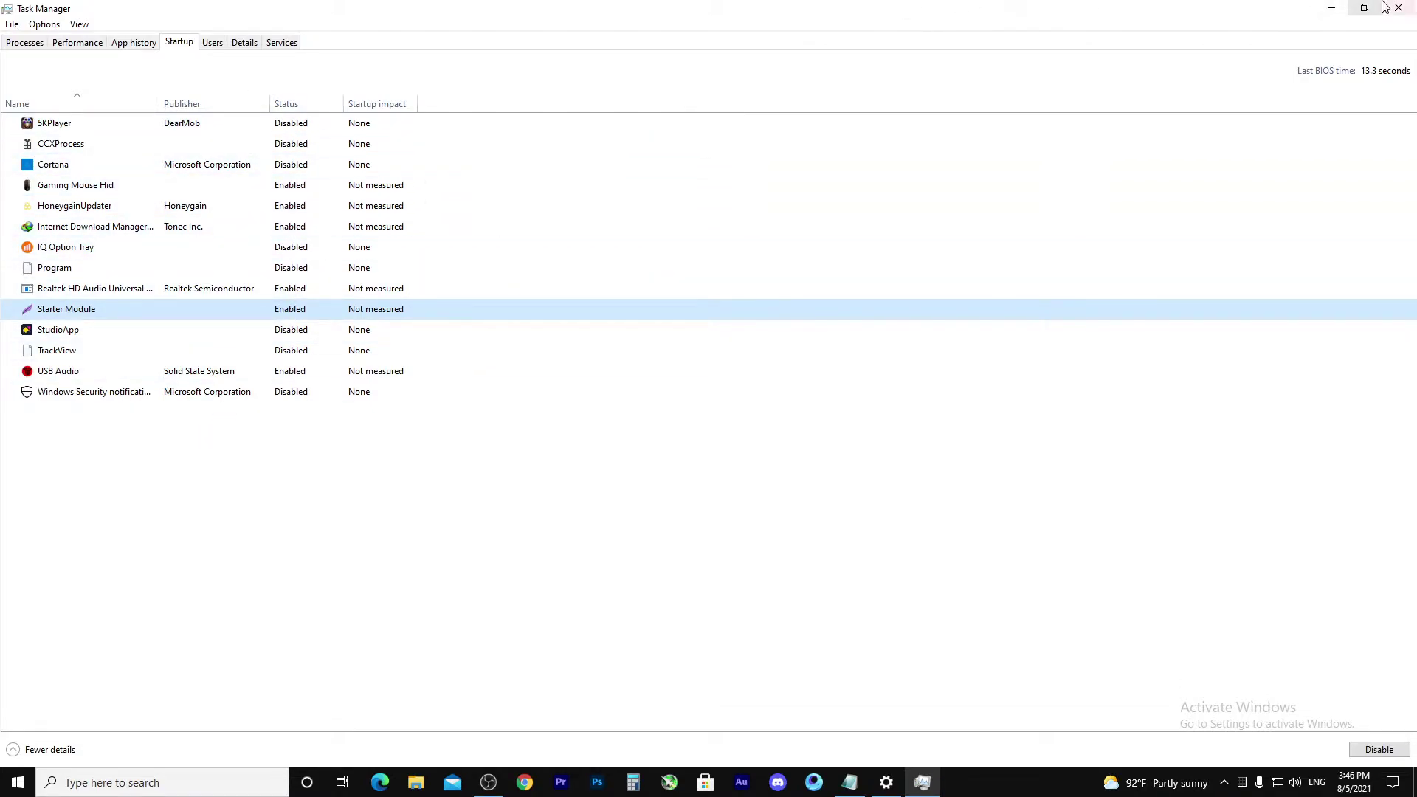
Step: Check the CPU and memory usage of the running processes and close Task Manager
{"action": "left_click", "coordinate": [27, 45]}
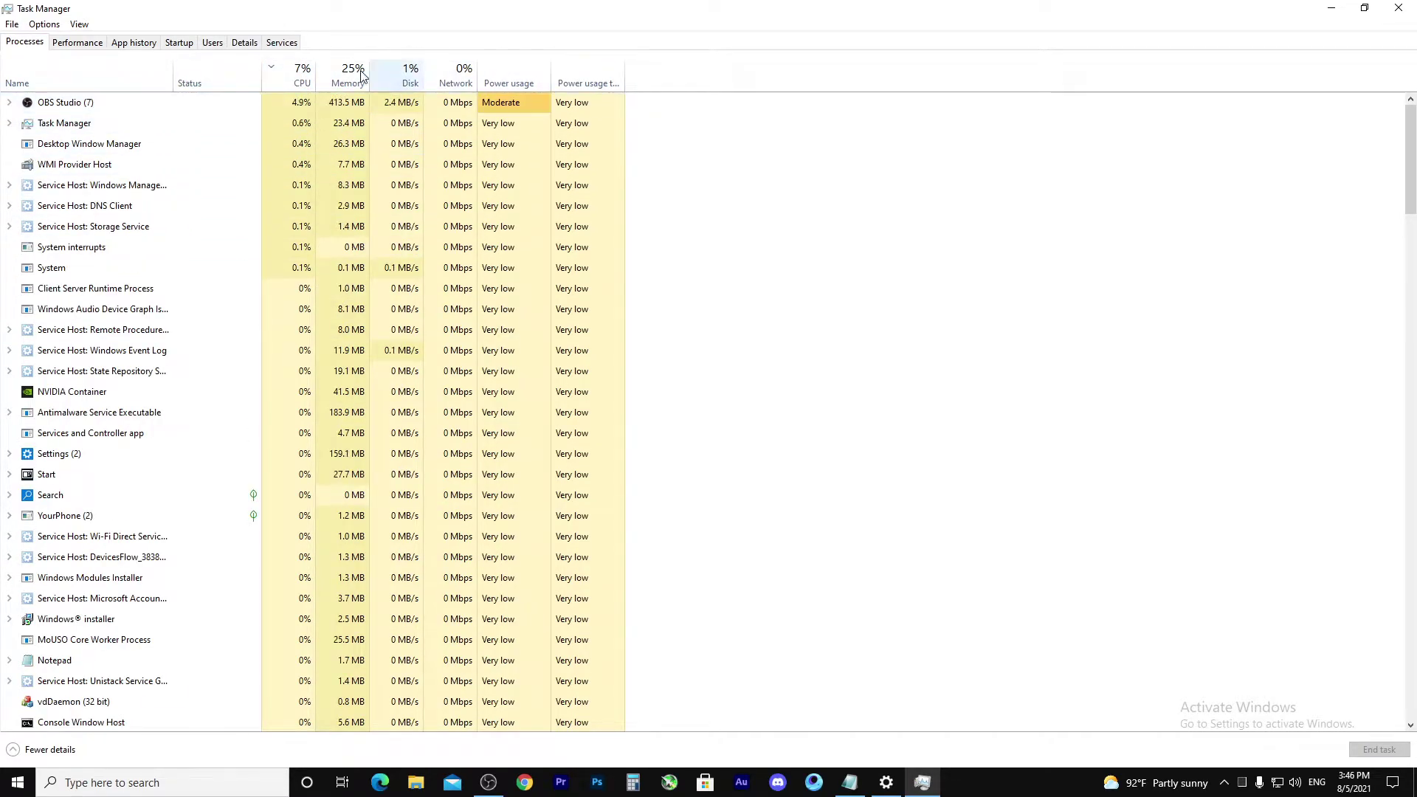
{"action": "left_click", "coordinate": [303, 79]}
{"action": "left_click", "coordinate": [303, 81]}
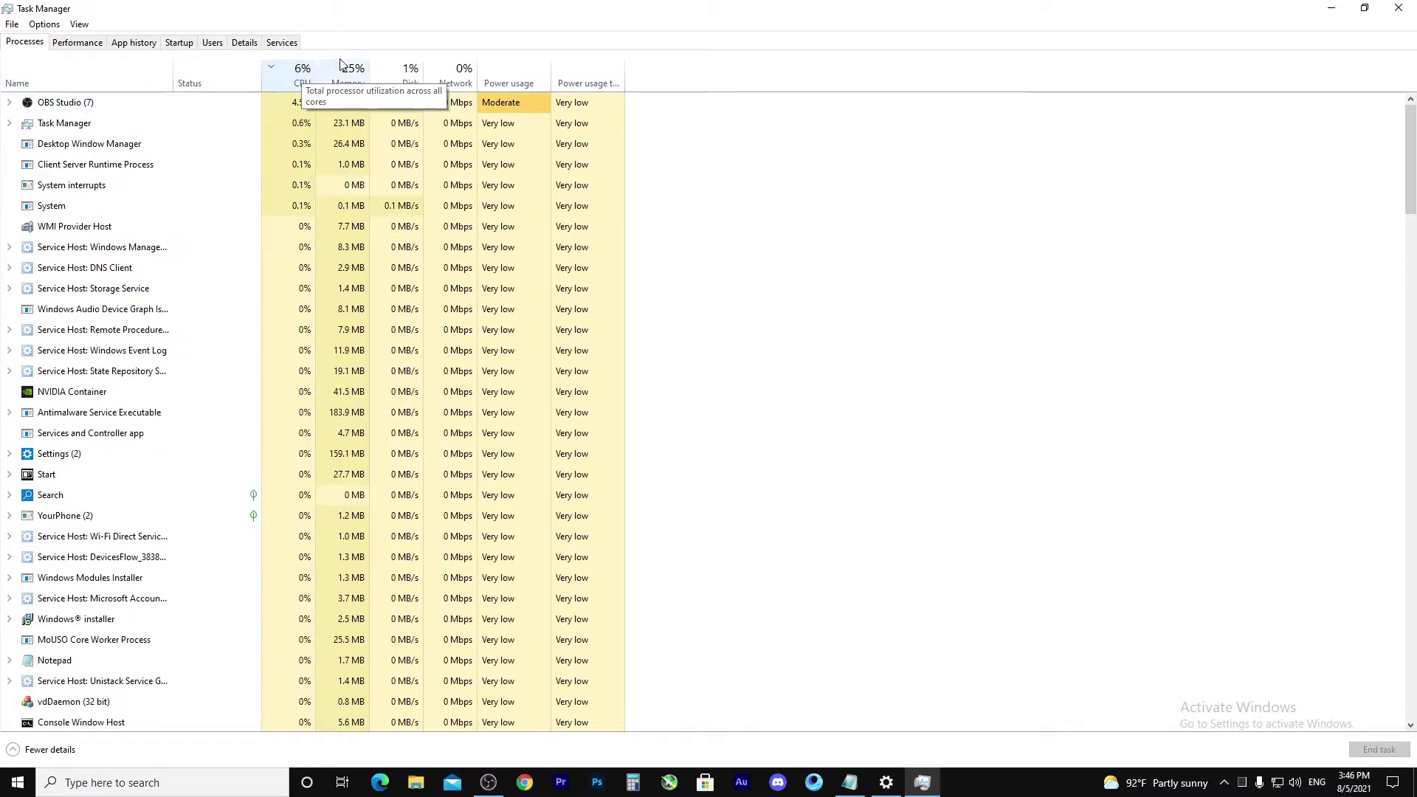
{"action": "key", "text": "alt+F4"}
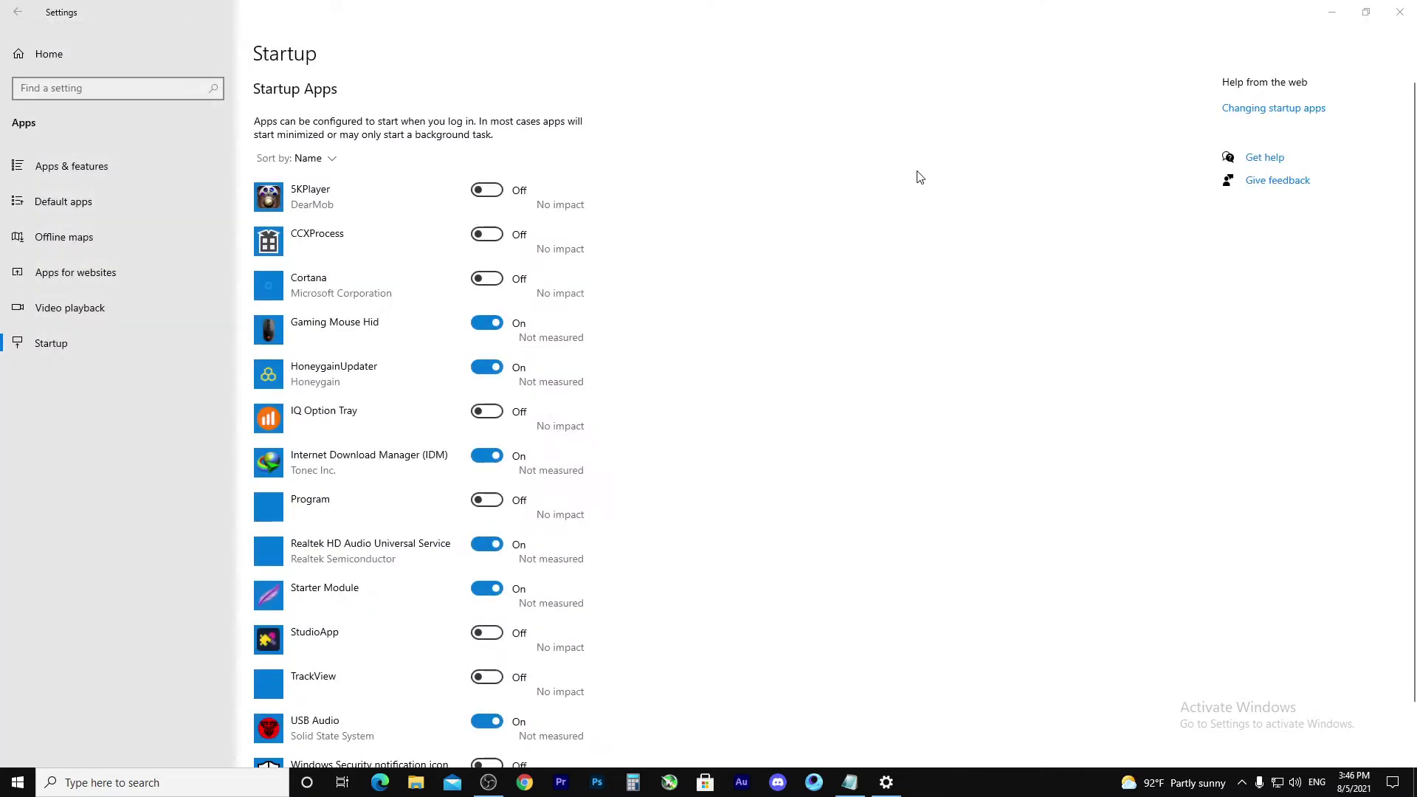
Step: Review the full list of startup apps in Settings and return to the Settings home page
{"action": "scroll", "coordinate": [500, 637], "scroll_direction": "down", "scroll_amount": 2}
{"action": "scroll", "coordinate": [481, 631], "scroll_direction": "up", "scroll_amount": 2}
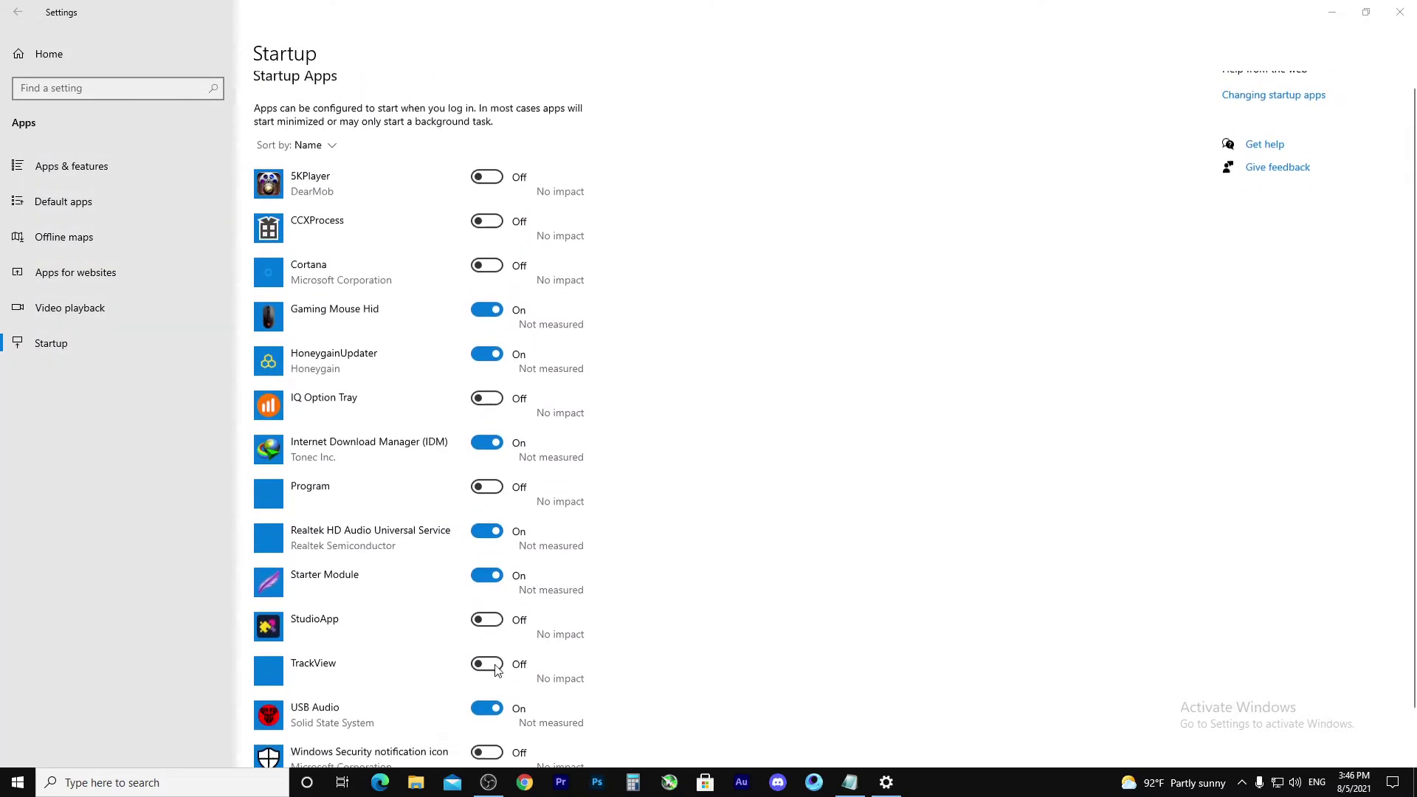
{"action": "scroll", "coordinate": [481, 275], "scroll_direction": "down", "scroll_amount": 2}
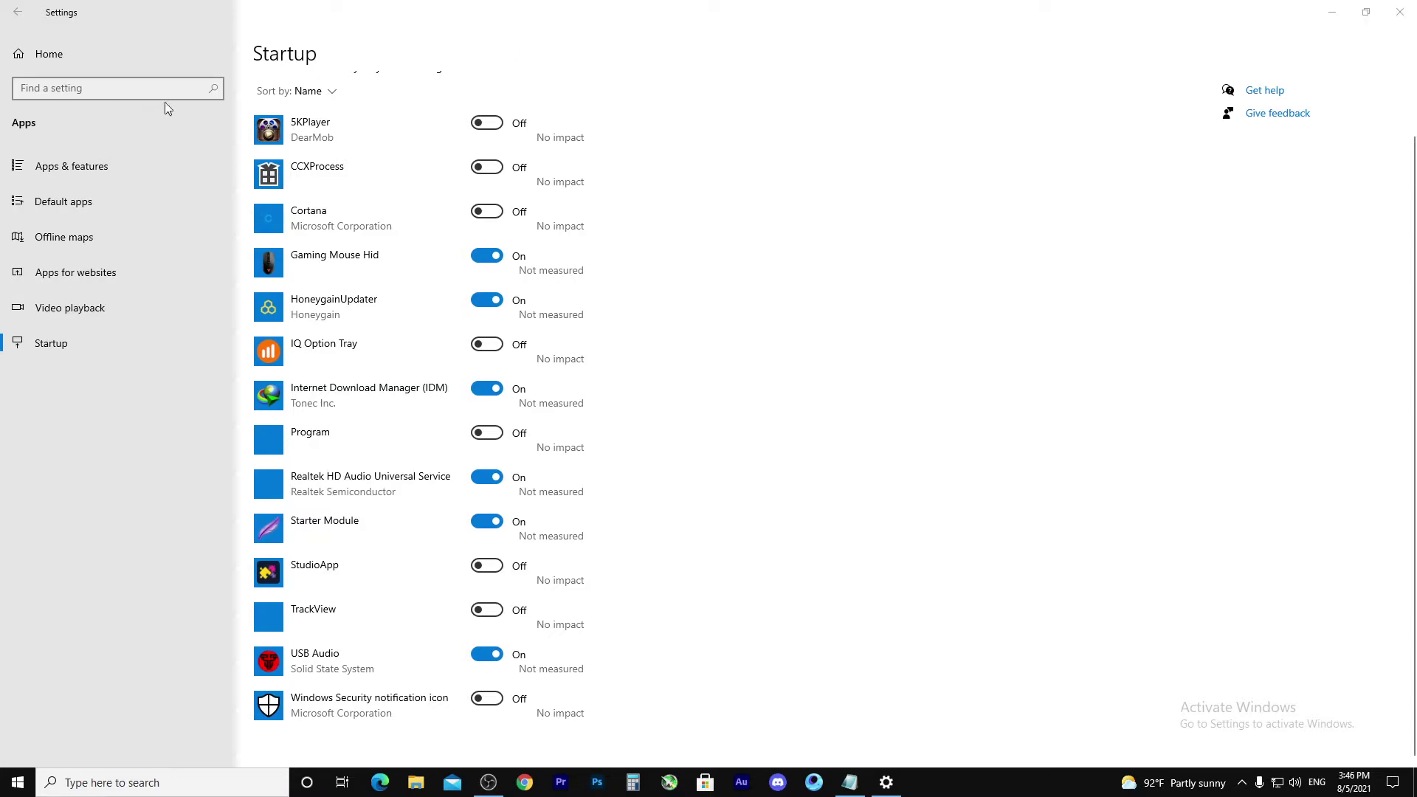
{"action": "left_click", "coordinate": [44, 54]}
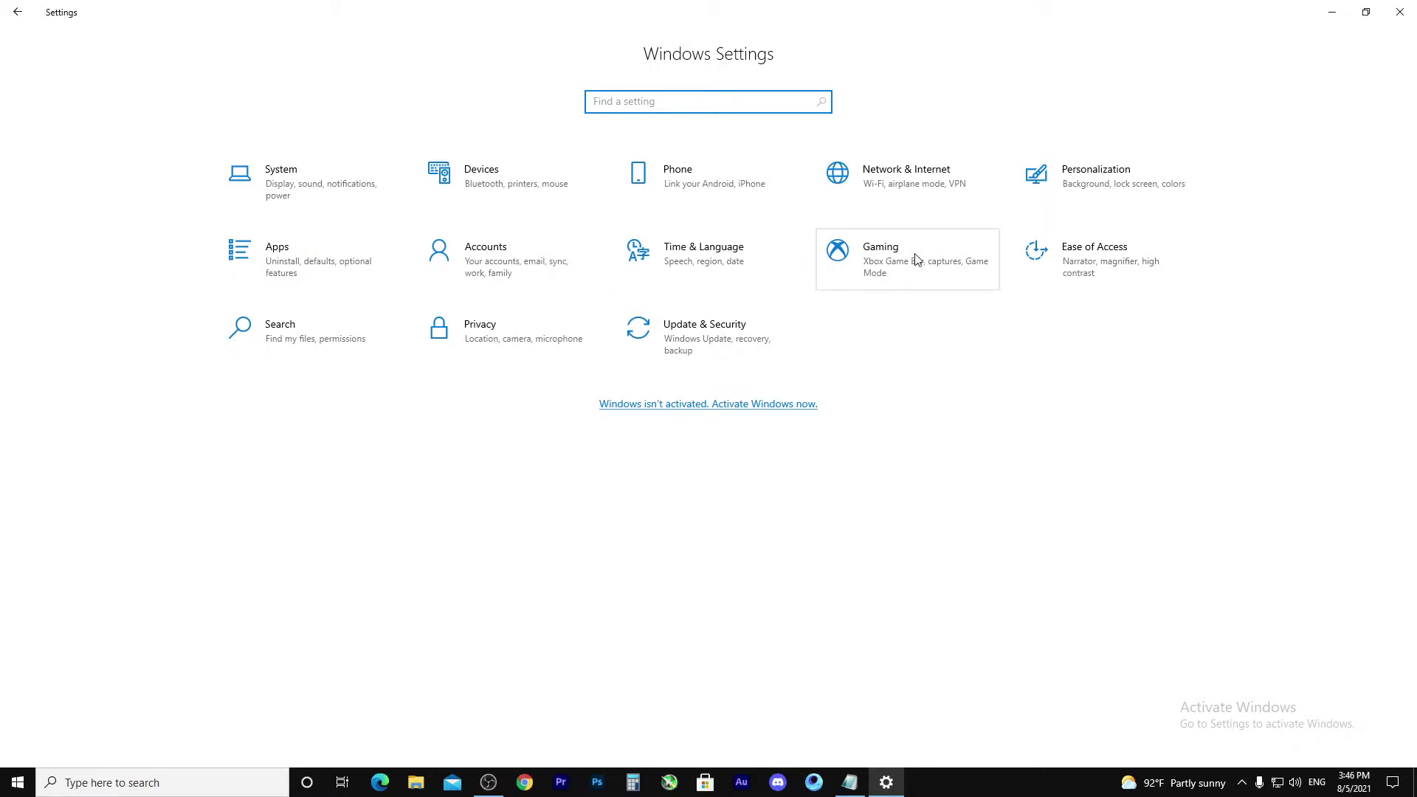
Step: Look at the Background and Lock screen personalization pages and the Phone settings, and return to the Settings home page
{"action": "left_click", "coordinate": [1094, 196]}
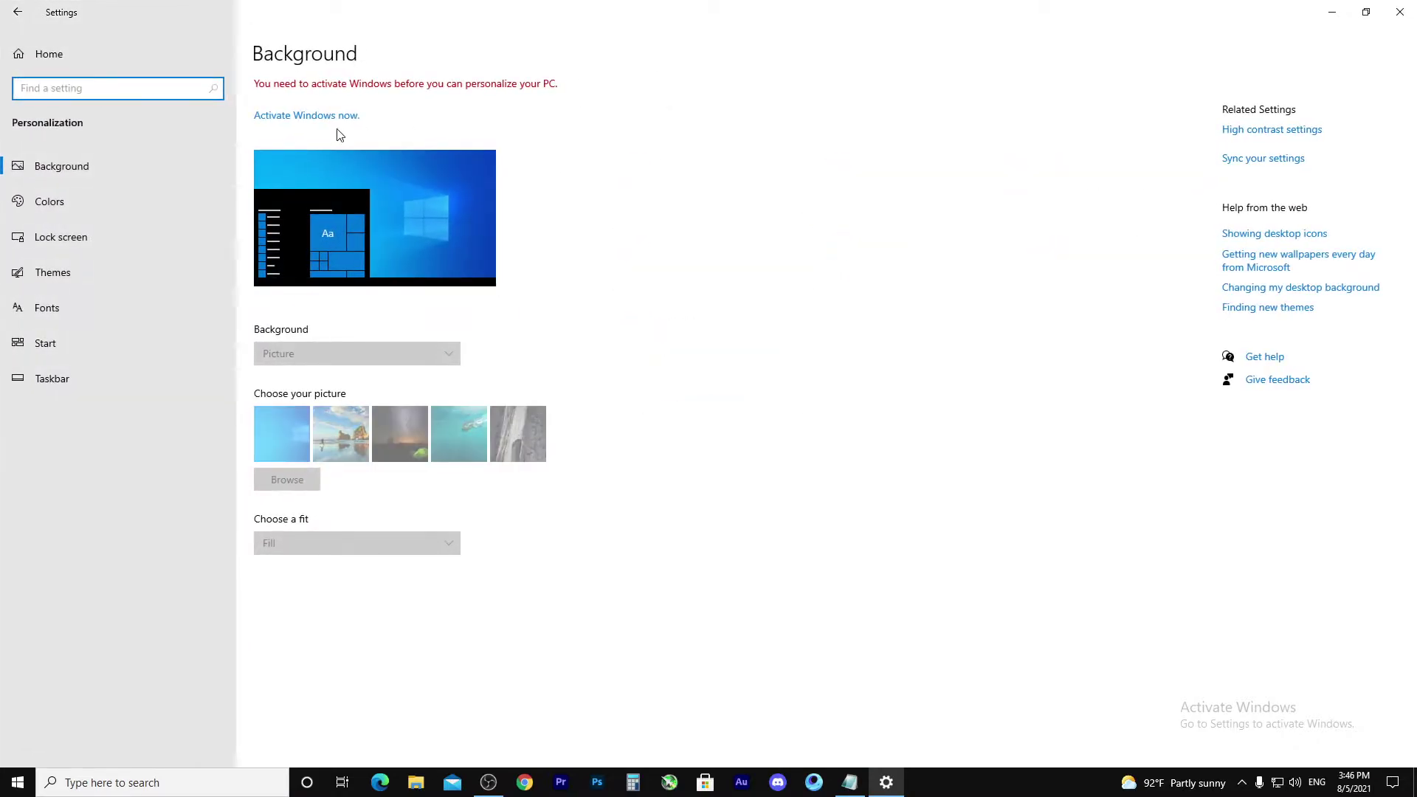
{"action": "left_click", "coordinate": [169, 237]}
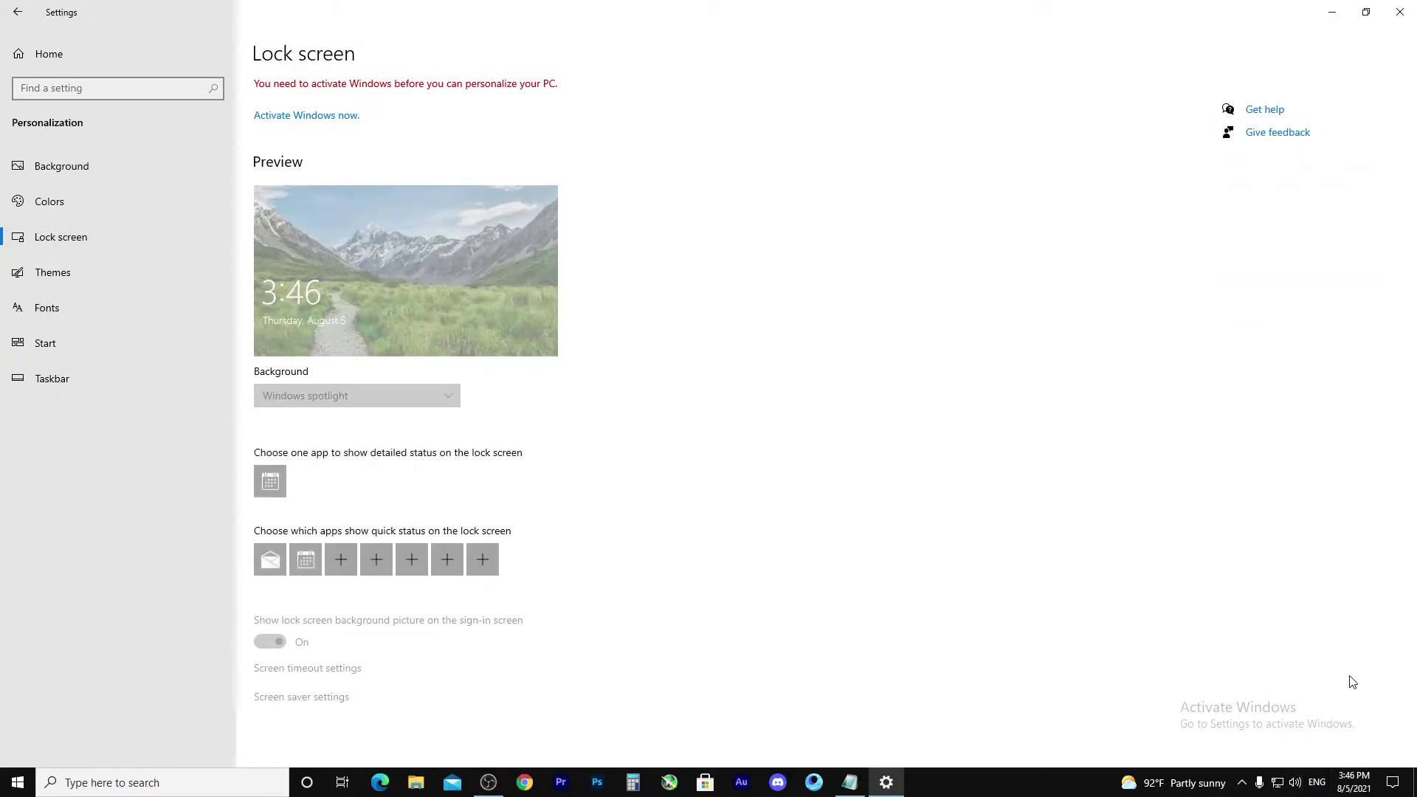
{"action": "left_click", "coordinate": [77, 68]}
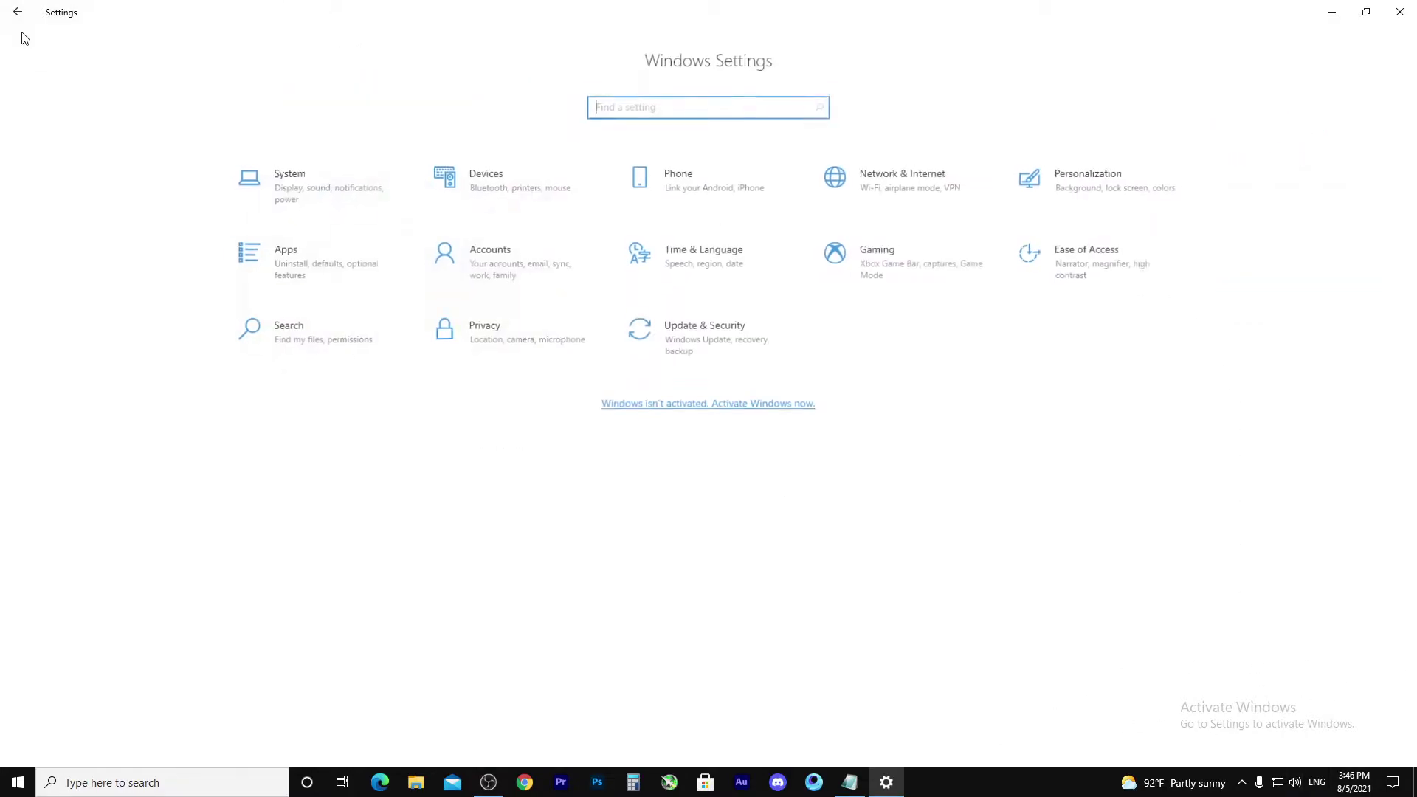
{"action": "left_click", "coordinate": [676, 171]}
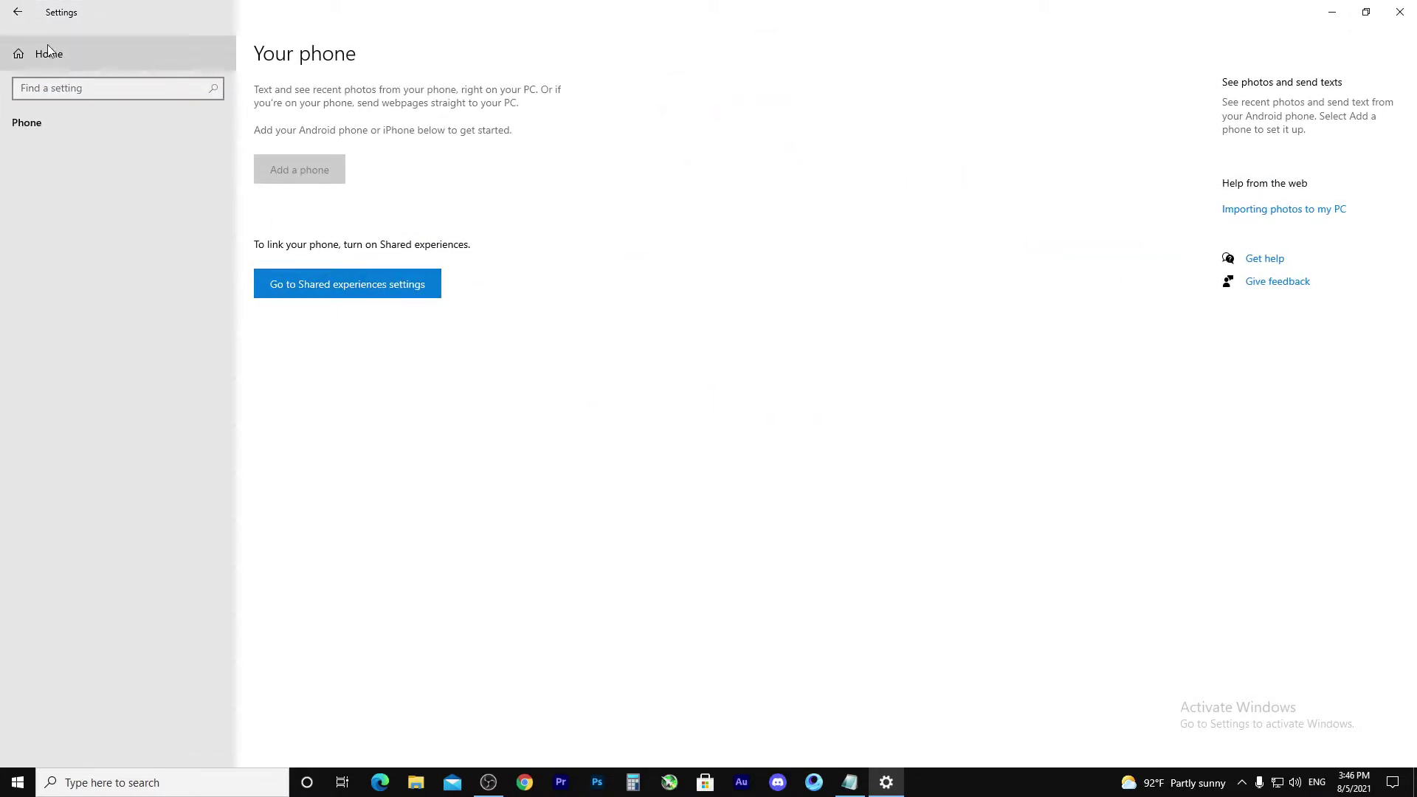
{"action": "left_click", "coordinate": [17, 12]}
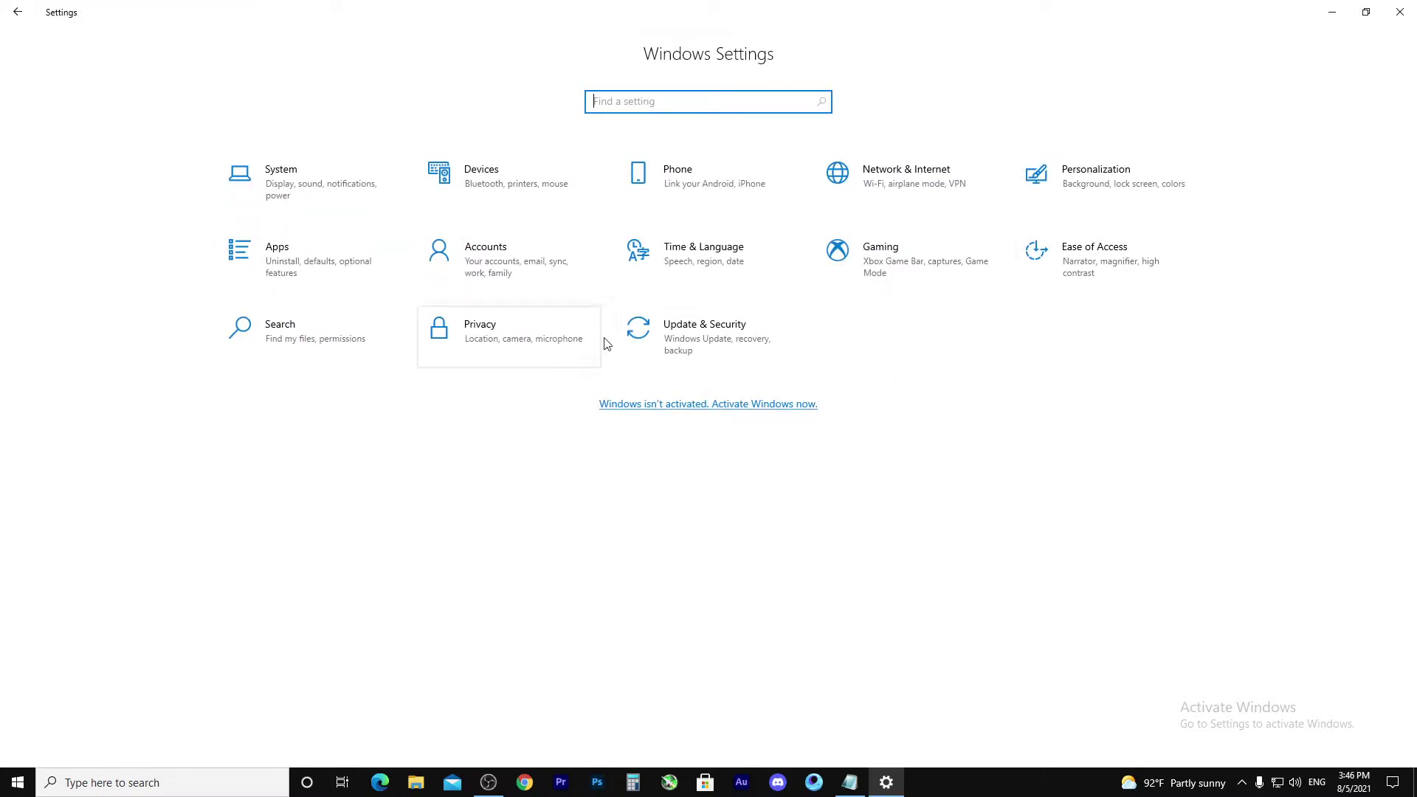
Step: Turn off Xbox Game Bar in the Gaming settings and disable opening it with the controller button
{"action": "left_click", "coordinate": [888, 267]}
{"action": "scroll", "coordinate": [386, 376], "scroll_direction": "down", "scroll_amount": 2}
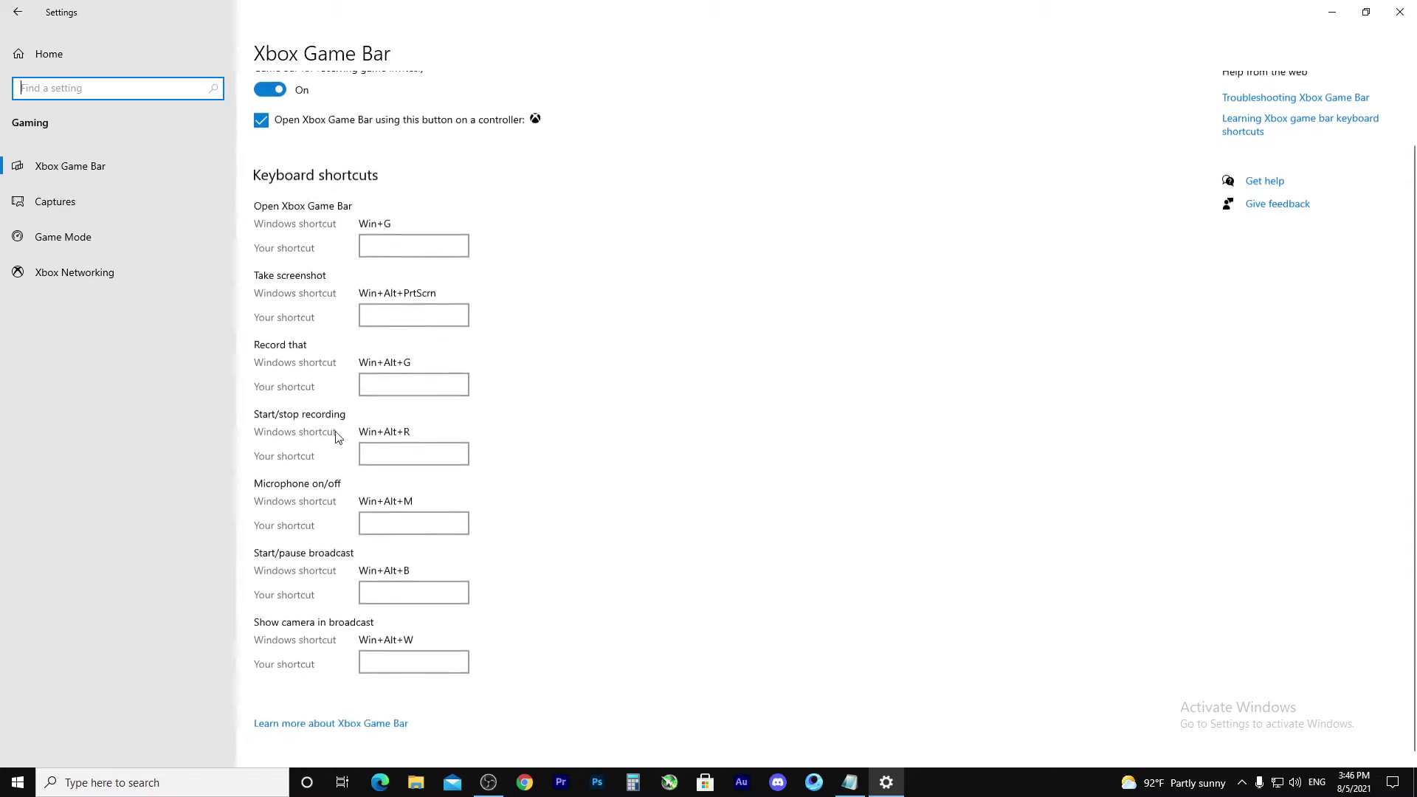
{"action": "scroll", "coordinate": [517, 602], "scroll_direction": "down", "scroll_amount": 1}
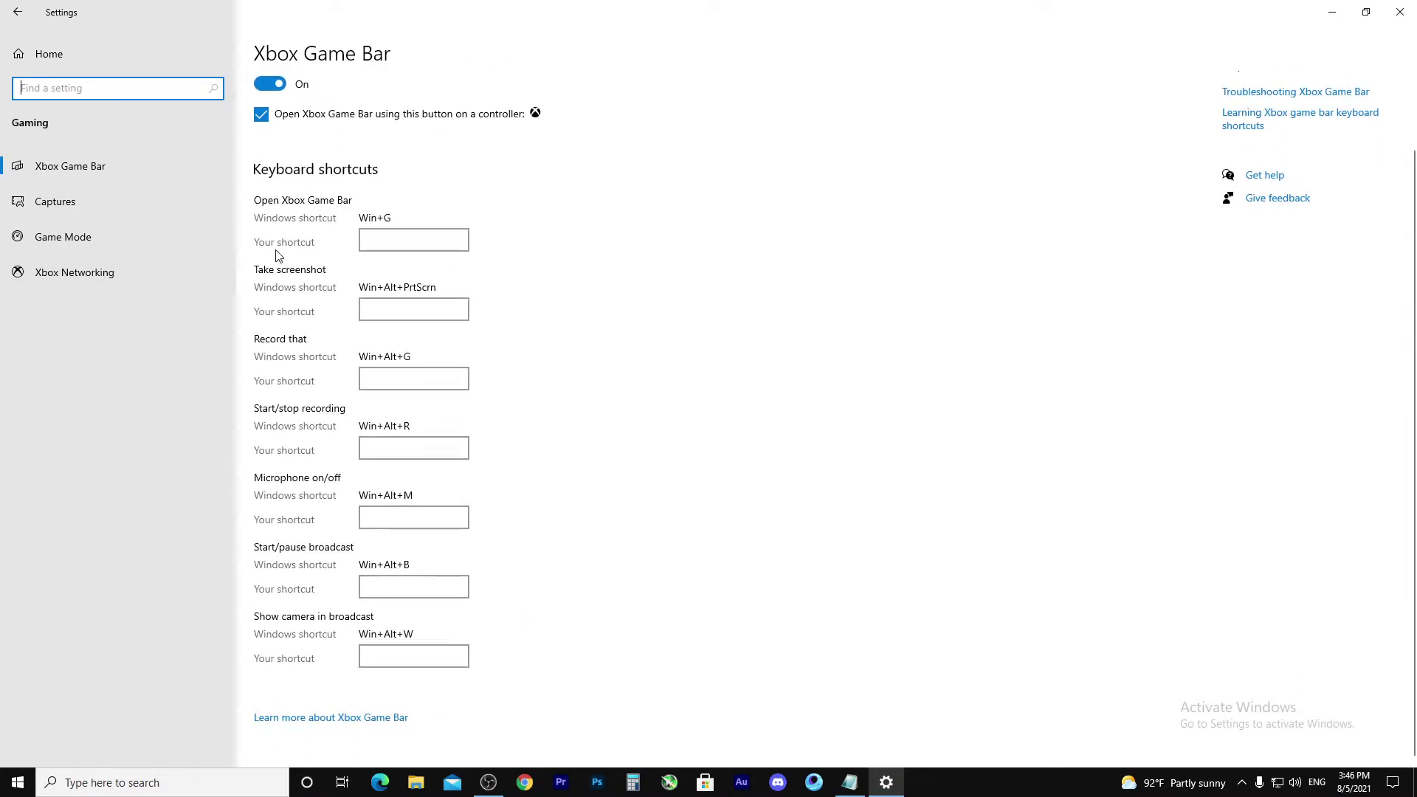
{"action": "scroll", "coordinate": [277, 256], "scroll_direction": "up", "scroll_amount": 1}
{"action": "left_click", "coordinate": [270, 169]}
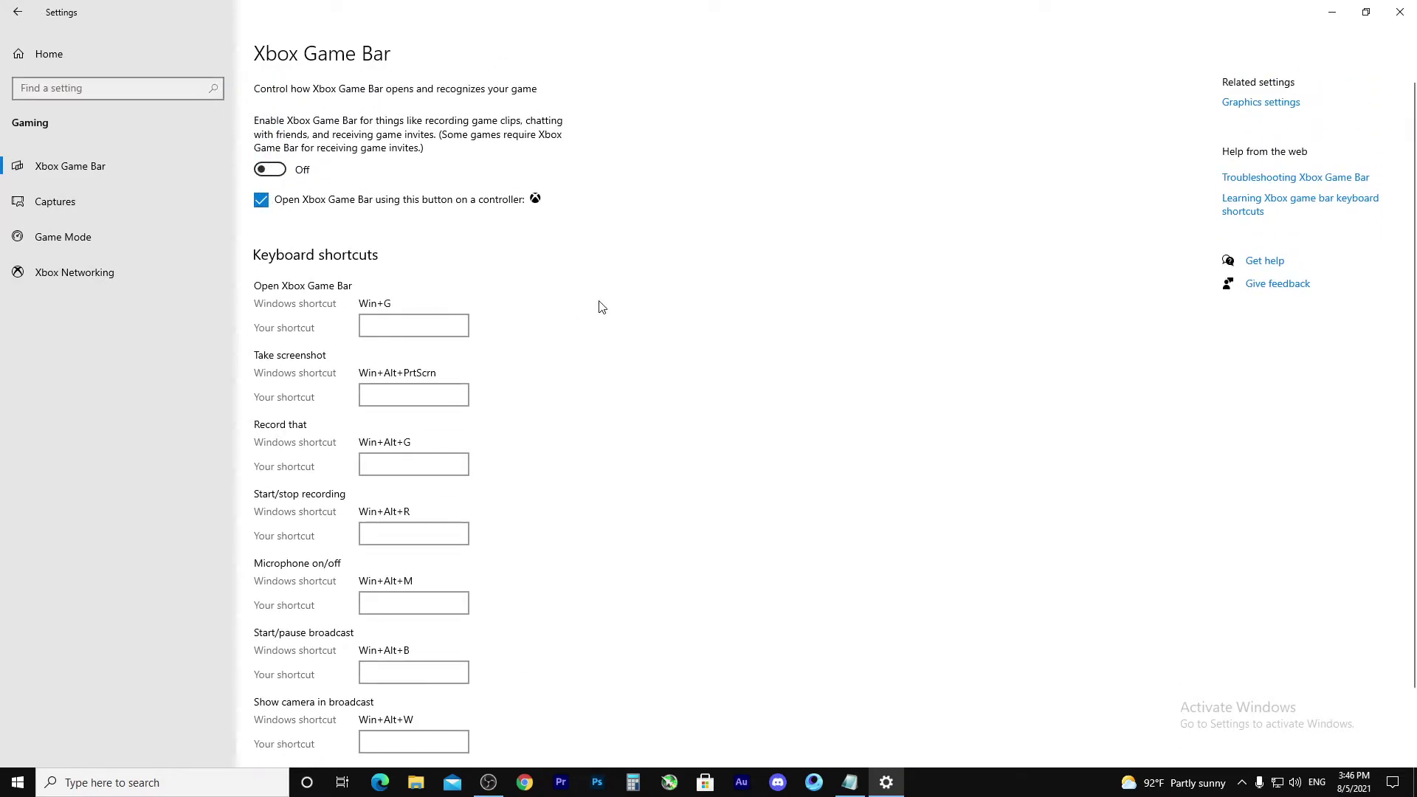
{"action": "scroll", "coordinate": [661, 490], "scroll_direction": "down", "scroll_amount": 2}
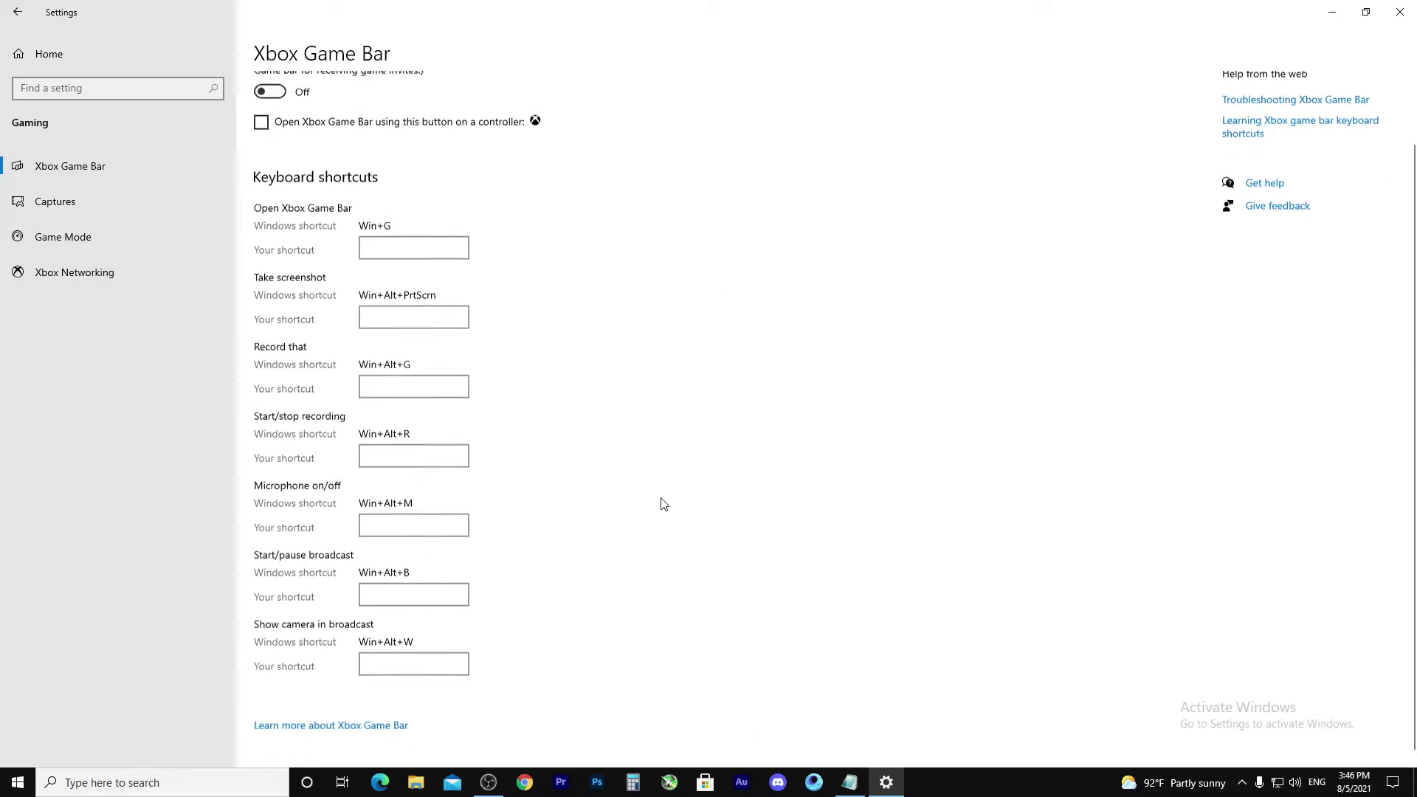
{"action": "scroll", "coordinate": [661, 576], "scroll_direction": "up", "scroll_amount": 2}
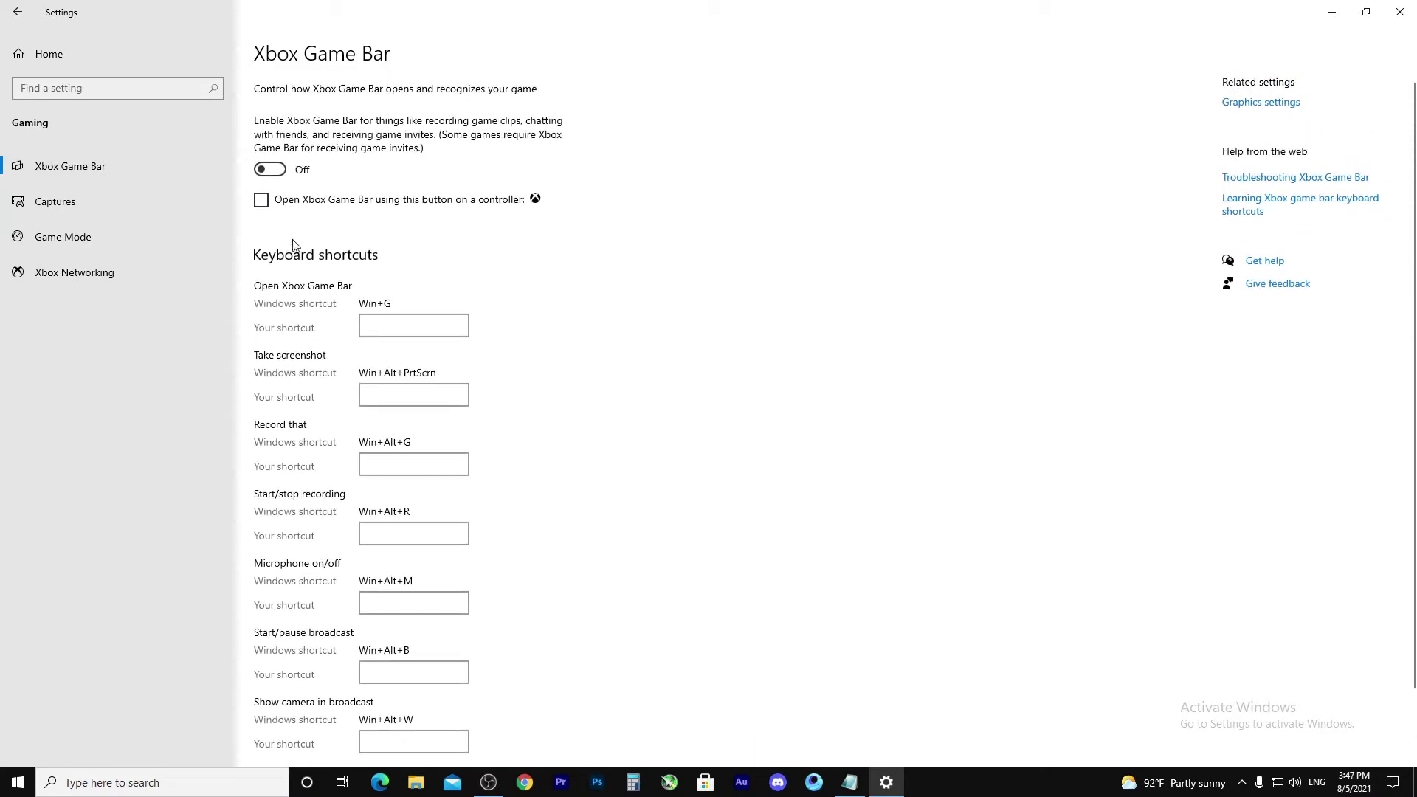
Step: Turn off audio recording for games in the Captures settings
{"action": "left_click", "coordinate": [142, 206]}
{"action": "scroll", "coordinate": [323, 301], "scroll_direction": "down", "scroll_amount": 4}
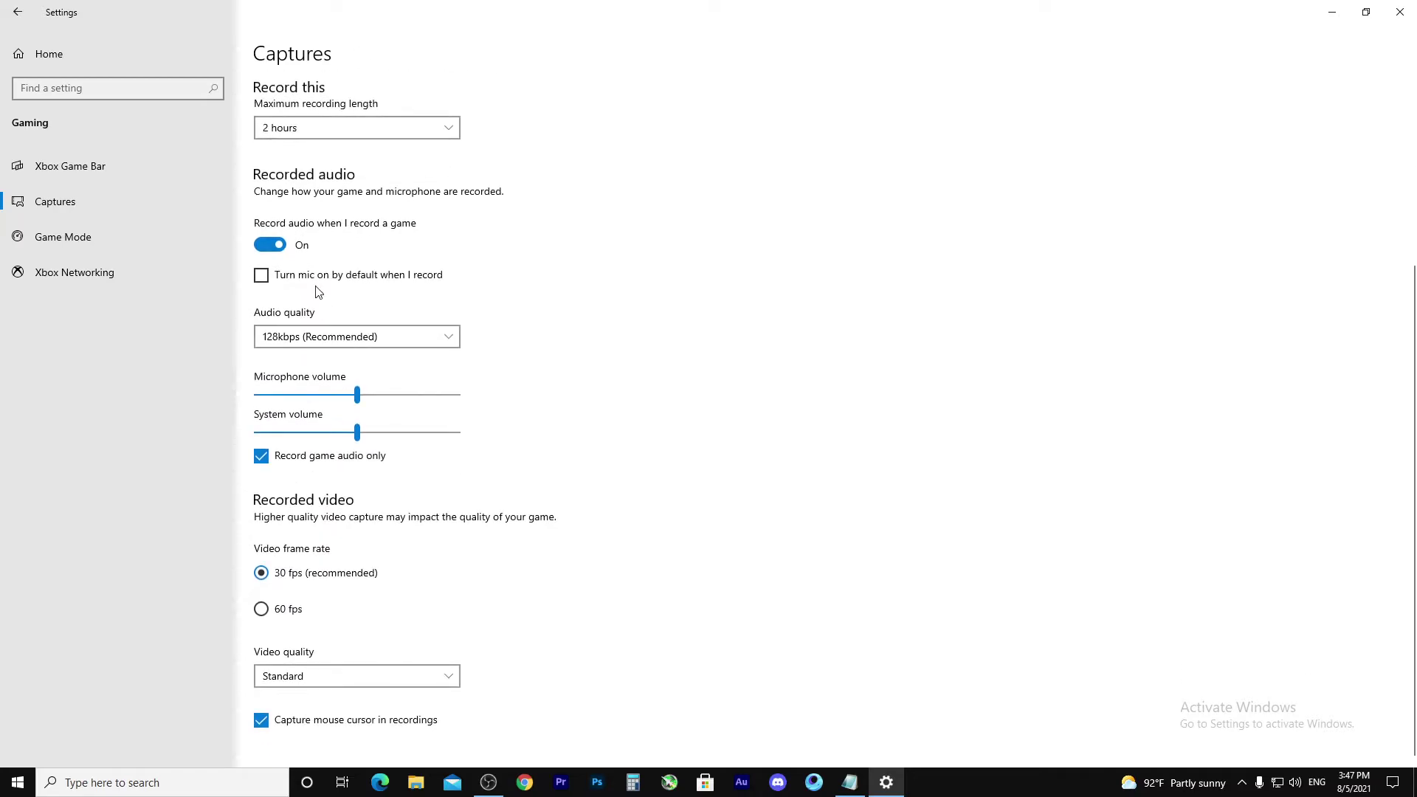
{"action": "left_click", "coordinate": [270, 245]}
Step: Turn on background game recording, including when the PC isn't plugged in and while wirelessly projecting the screen
{"action": "scroll", "coordinate": [271, 254], "scroll_direction": "up", "scroll_amount": 3}
{"action": "left_click", "coordinate": [270, 326]}
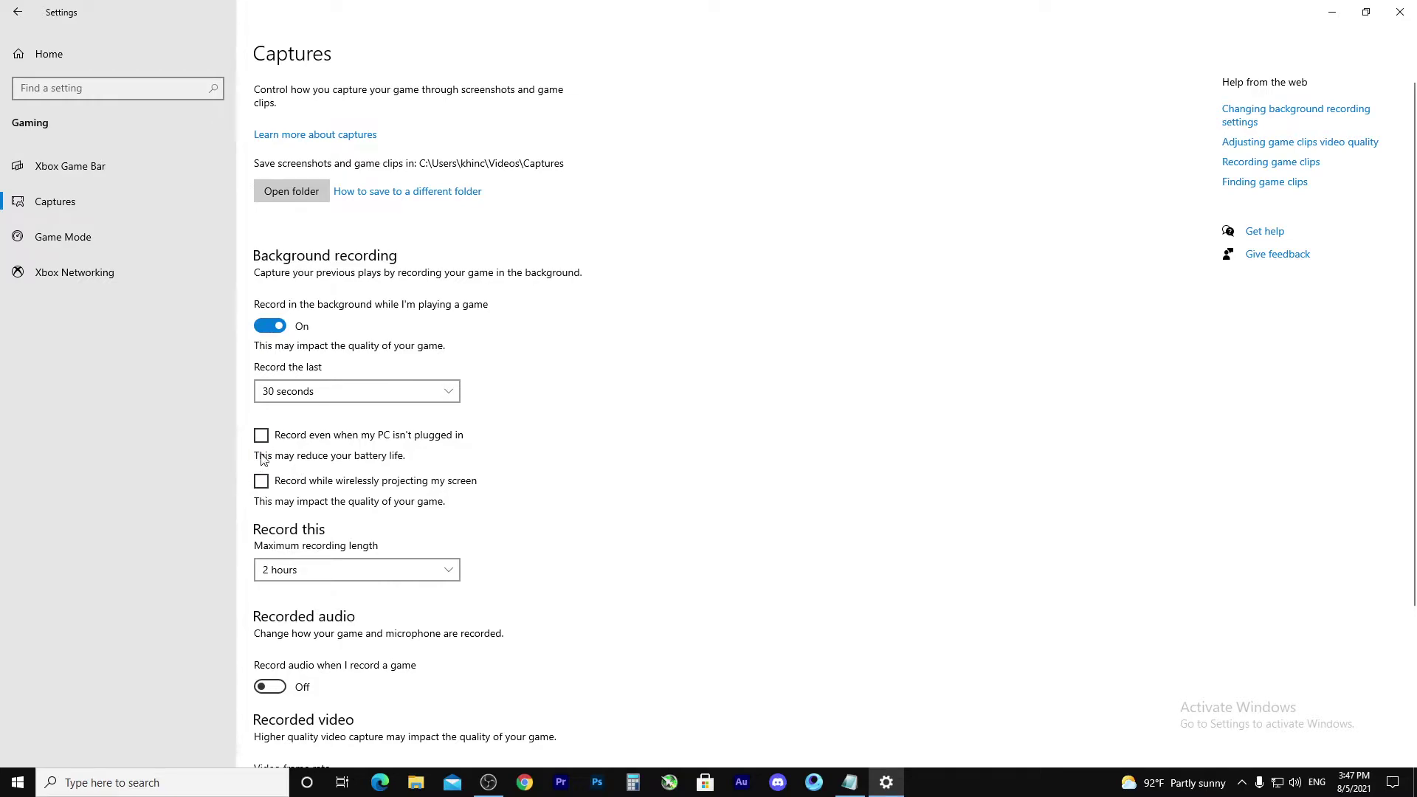
{"action": "left_click", "coordinate": [262, 435]}
{"action": "left_click", "coordinate": [261, 482]}
{"action": "scroll", "coordinate": [656, 482], "scroll_direction": "down", "scroll_amount": 3}
{"action": "scroll", "coordinate": [655, 481], "scroll_direction": "up", "scroll_amount": 3}
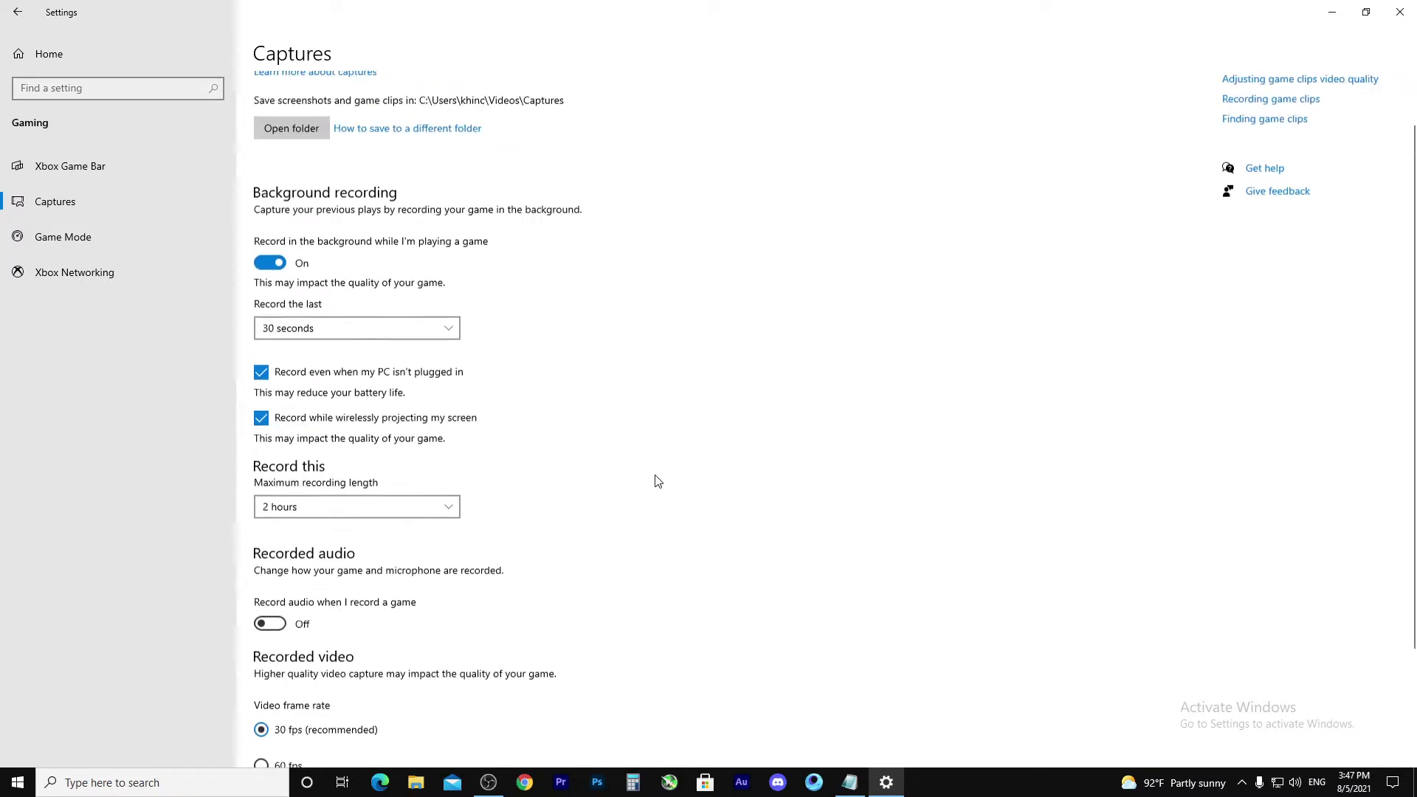
Step: Examine the duration choices for background recording and the remaining Captures options without changing them
{"action": "left_click", "coordinate": [396, 393]}
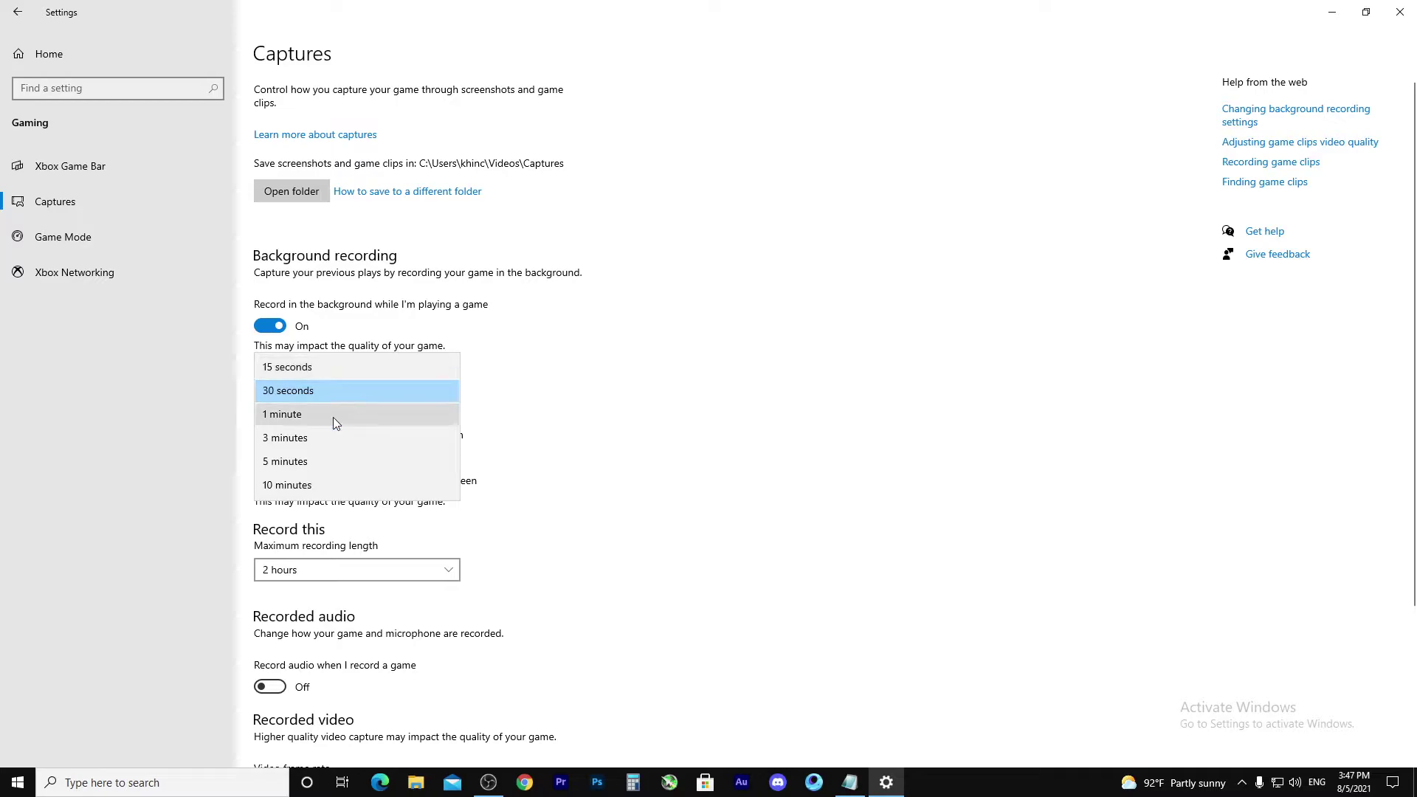
{"action": "left_click", "coordinate": [744, 442]}
{"action": "scroll", "coordinate": [664, 509], "scroll_direction": "down", "scroll_amount": 3}
{"action": "scroll", "coordinate": [648, 406], "scroll_direction": "up", "scroll_amount": 3}
Step: Turn off Game Mode, look at the Xbox Networking status and leave the Gaming settings
{"action": "left_click", "coordinate": [107, 234]}
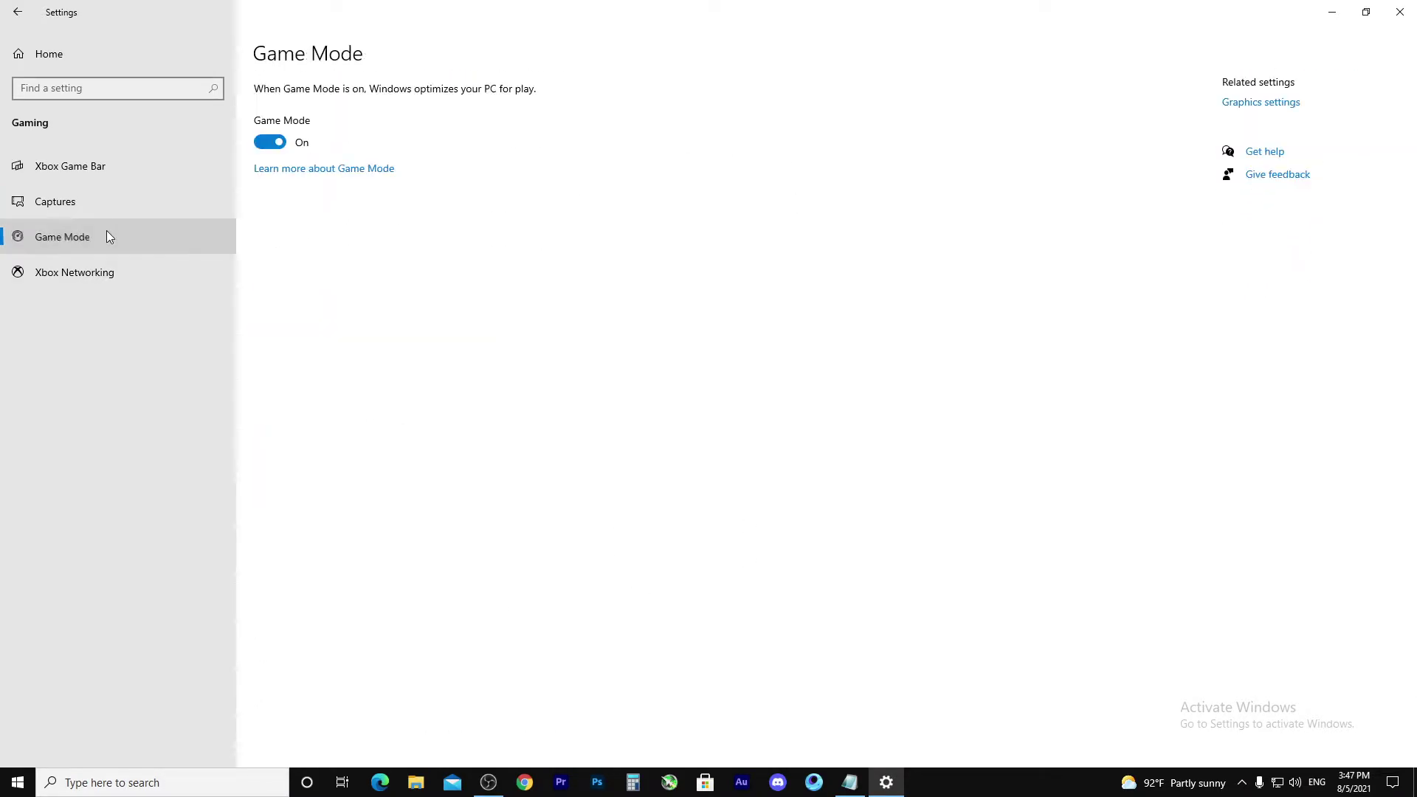
{"action": "left_click", "coordinate": [273, 143]}
{"action": "left_click", "coordinate": [124, 272]}
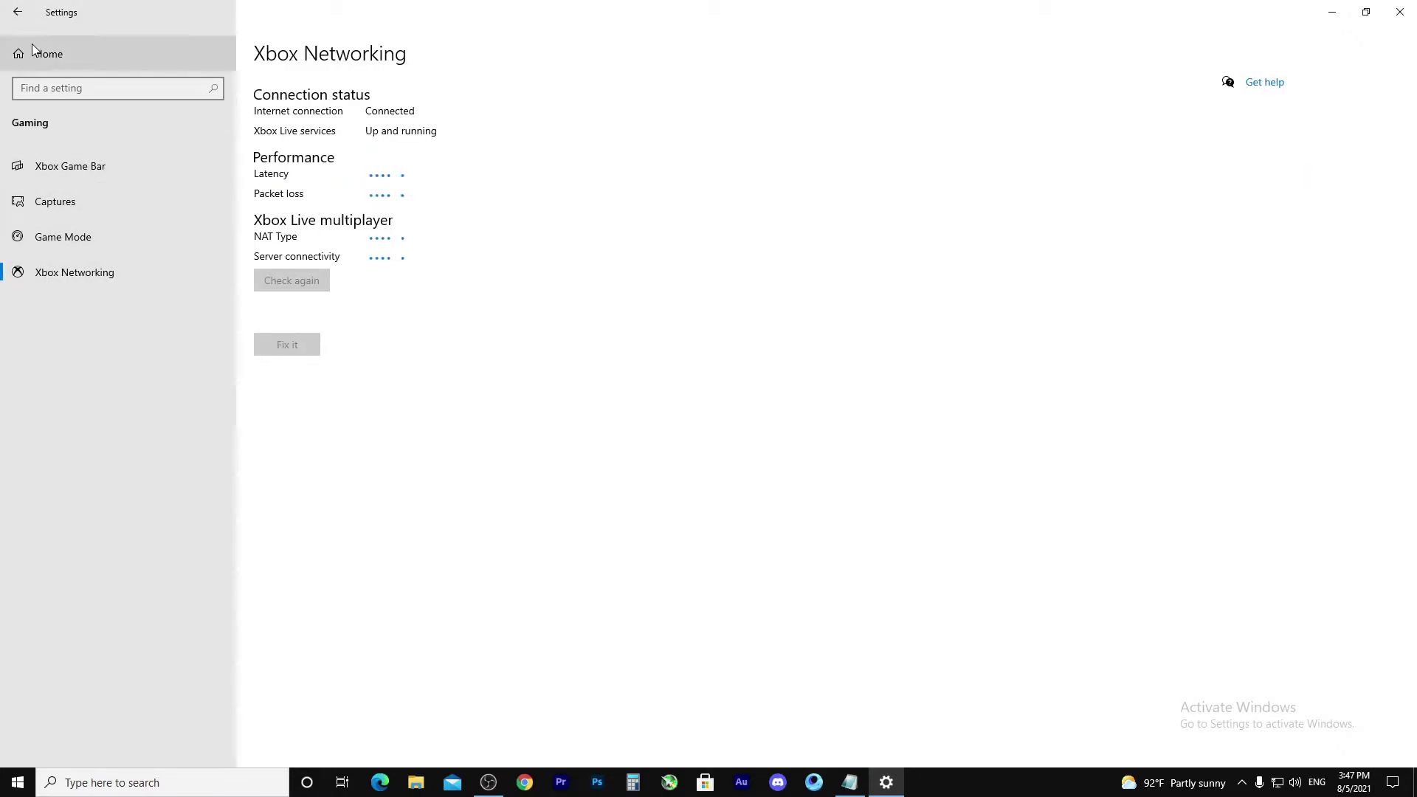
{"action": "left_click", "coordinate": [212, 51]}
{"action": "key", "text": "alt+Left"}
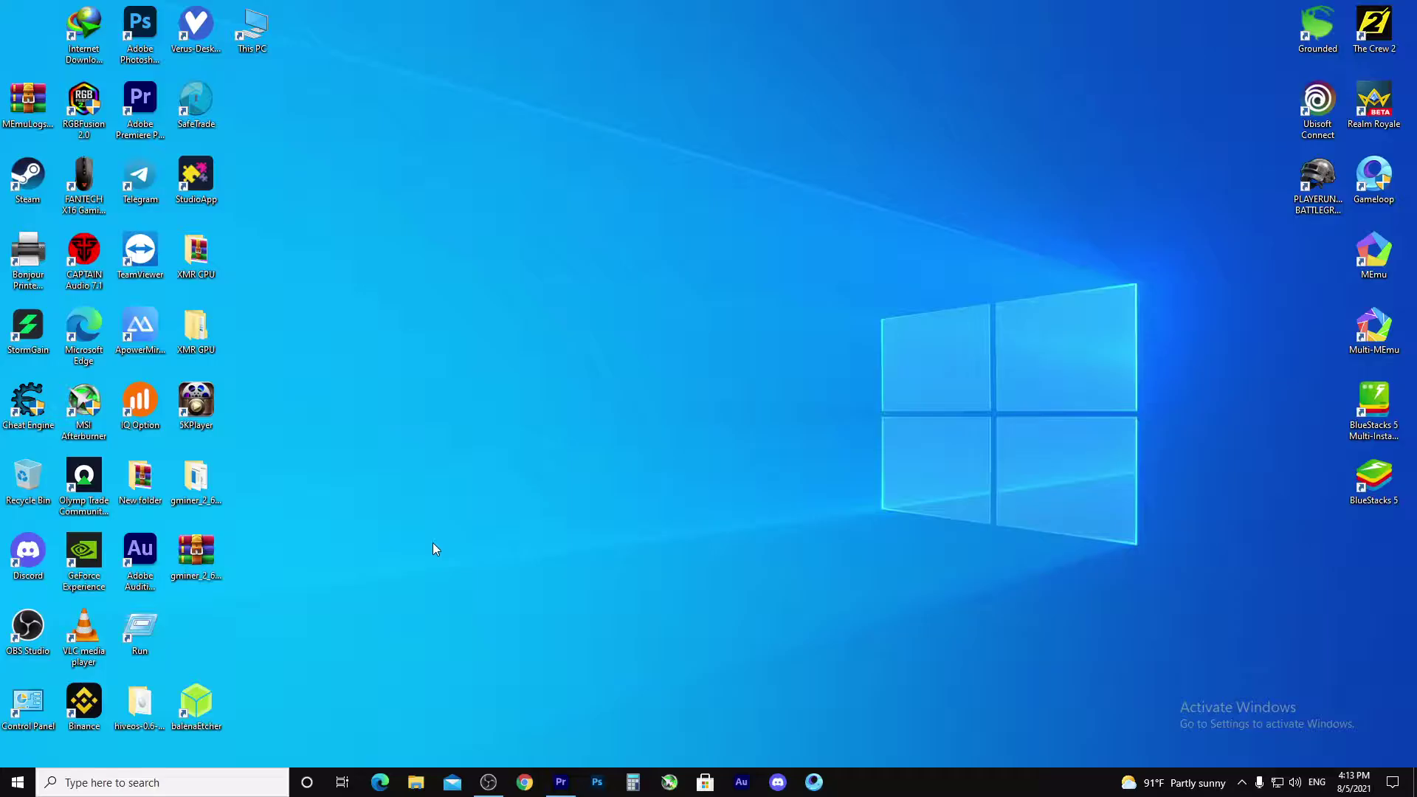
Step: Search Windows for System Configuration, open it and display its boot options
{"action": "left_click", "coordinate": [114, 787]}
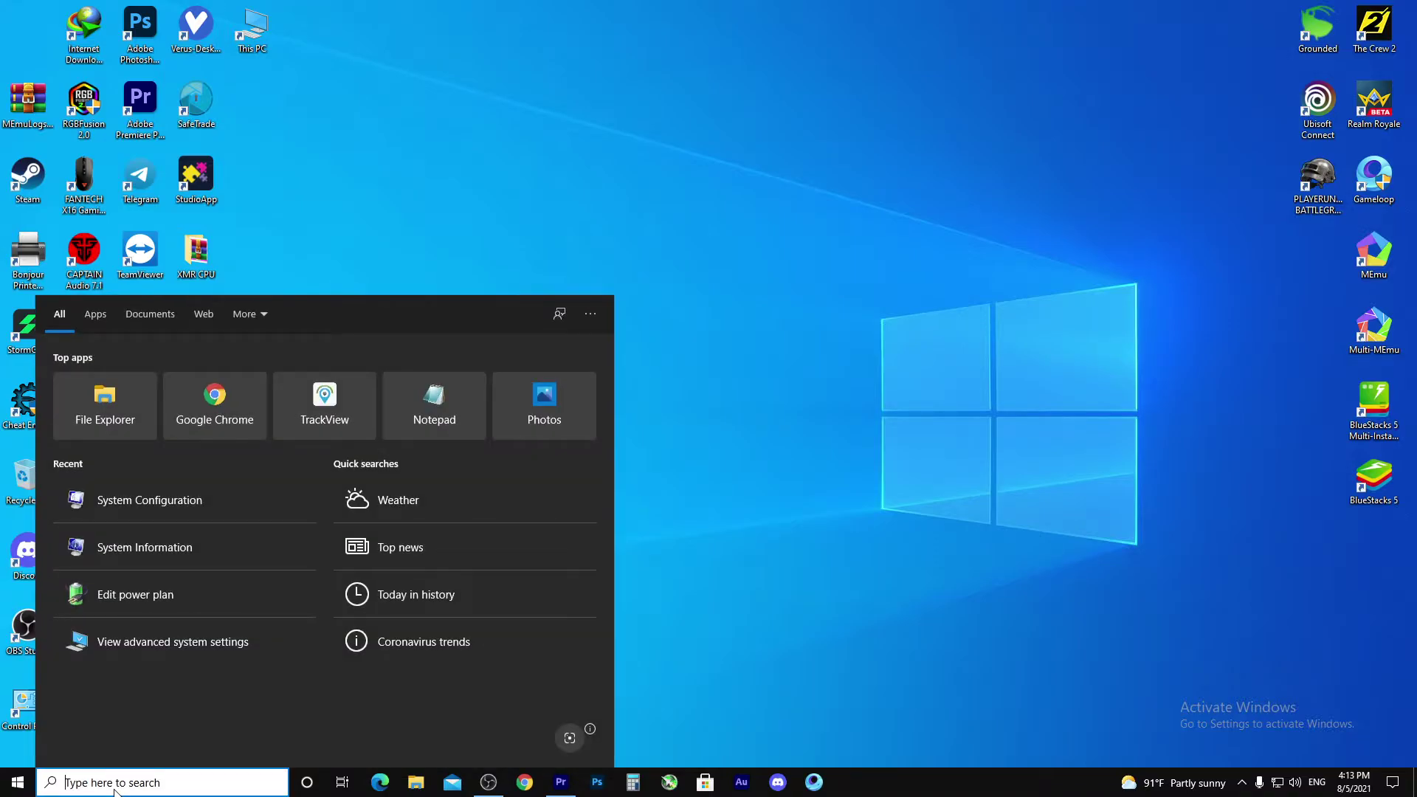
{"action": "type", "text": "sy"}
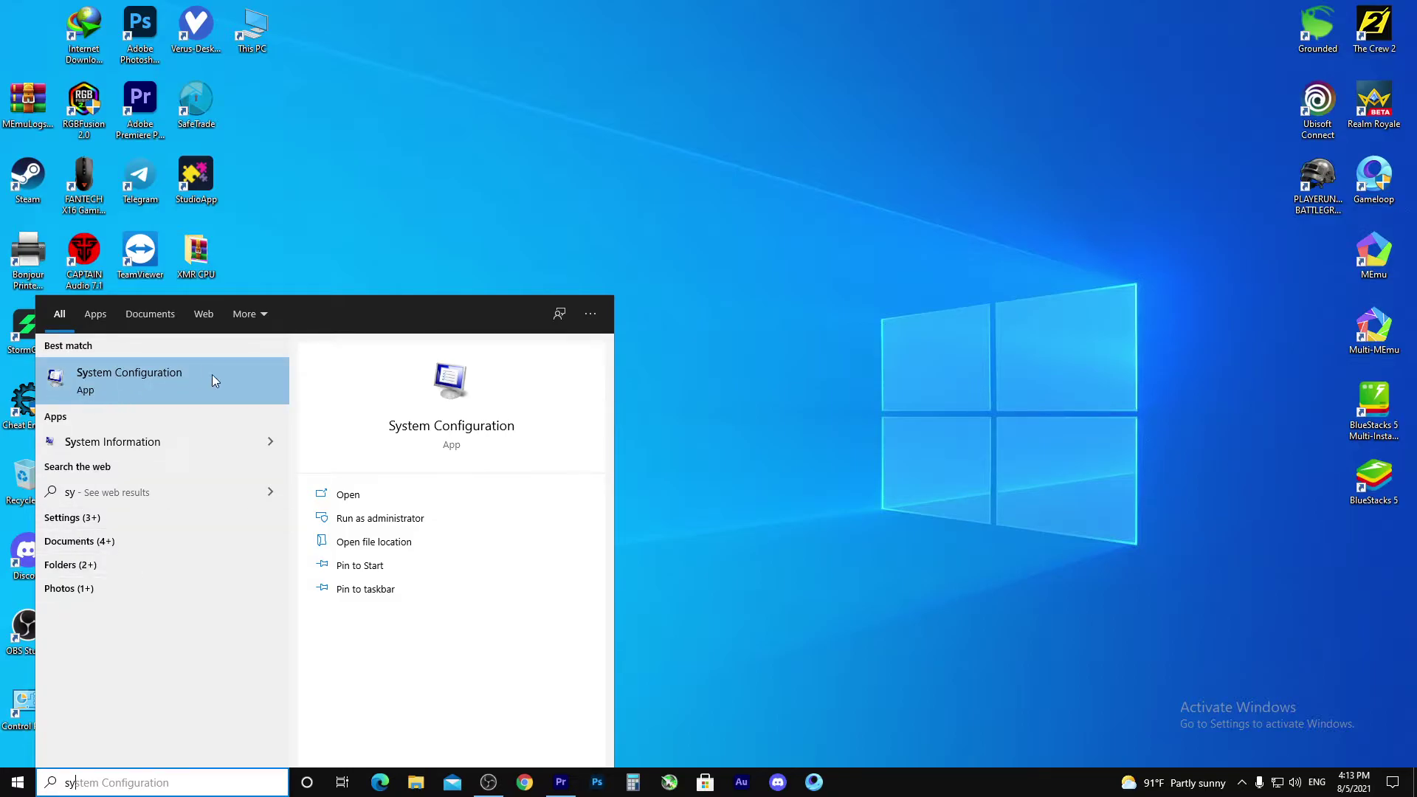
{"action": "left_click", "coordinate": [163, 384]}
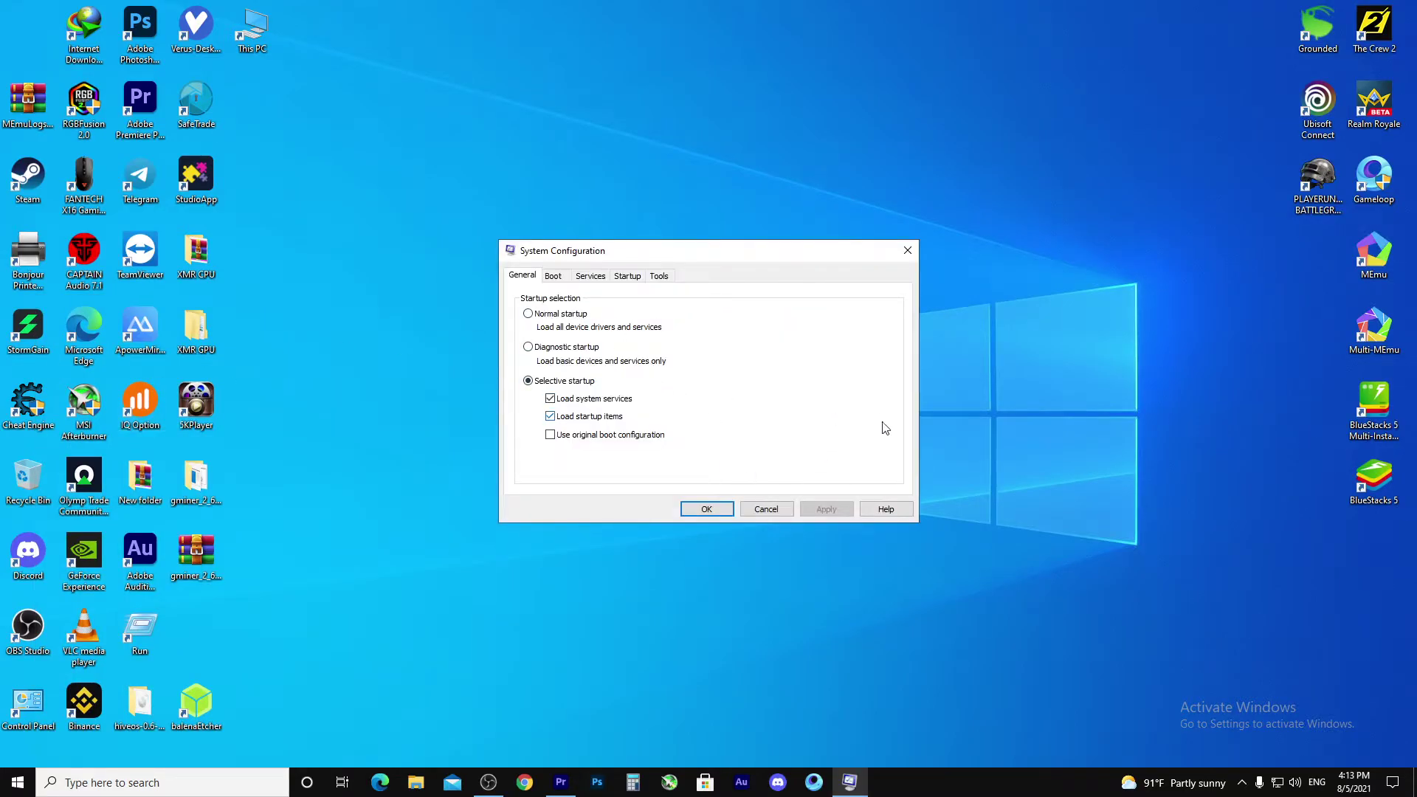
{"action": "left_click", "coordinate": [555, 278]}
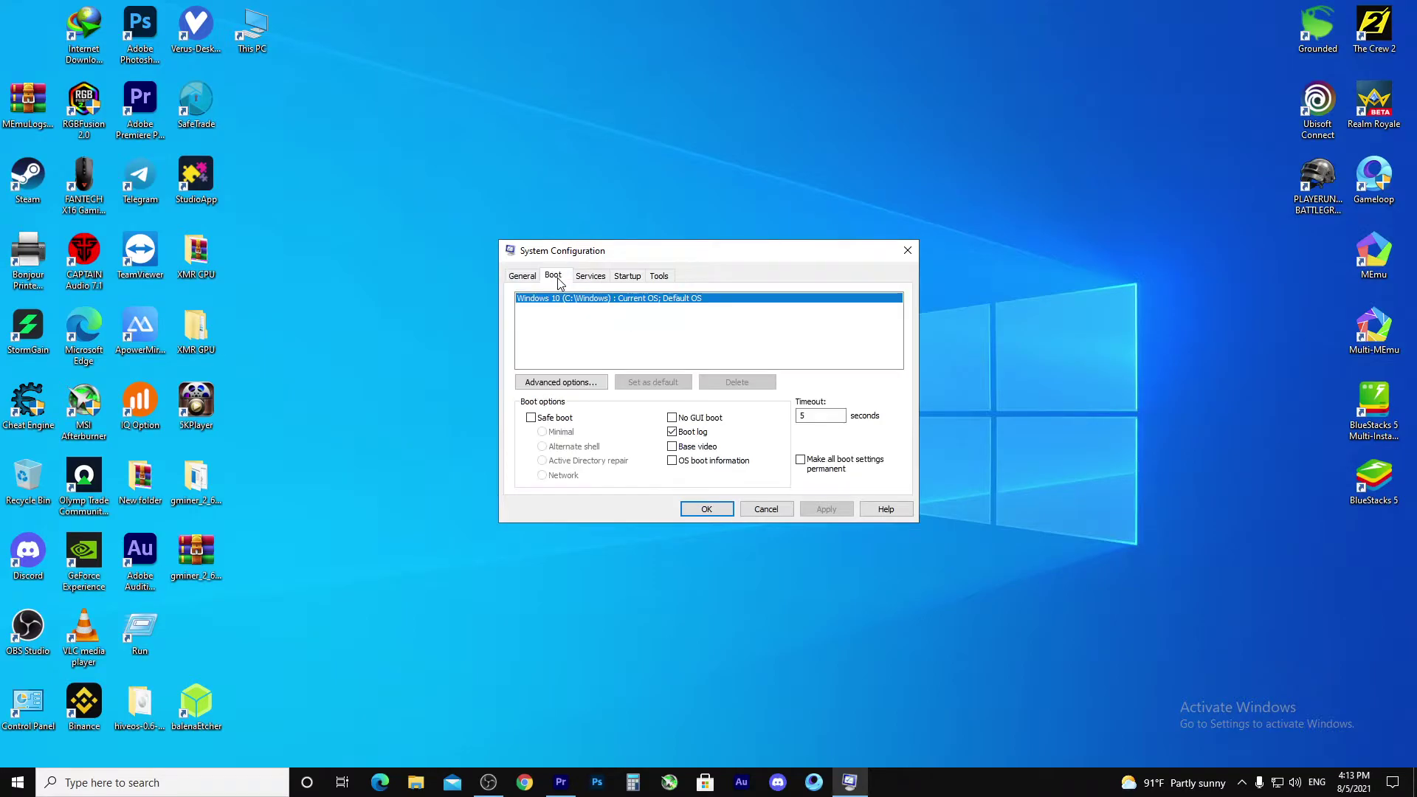
Step: Turn on No GUI boot and turn off Boot log for the Windows 10 boot entry
{"action": "left_click", "coordinate": [672, 432]}
{"action": "left_click", "coordinate": [674, 419]}
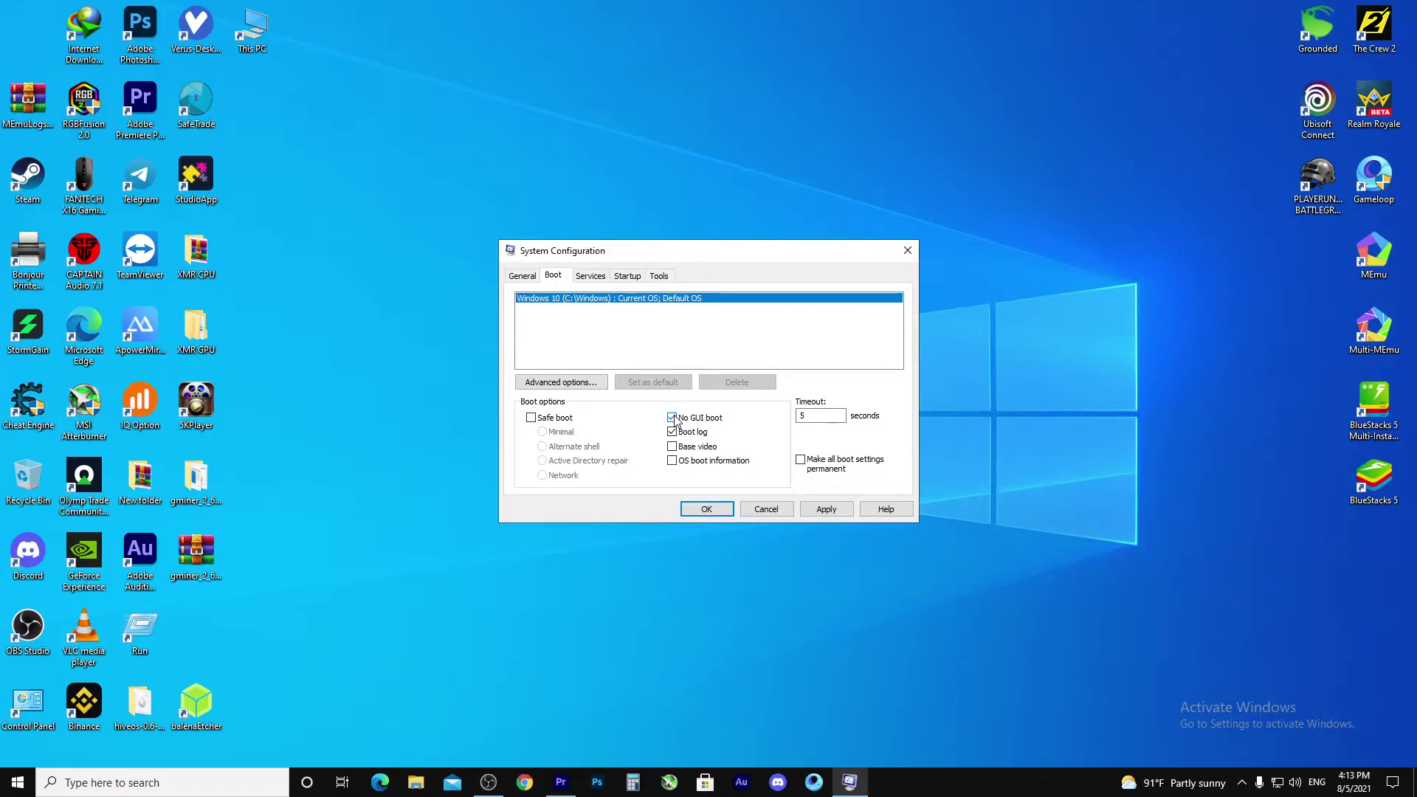
{"action": "double_click", "coordinate": [823, 416]}
{"action": "left_click", "coordinate": [592, 301]}
{"action": "left_click", "coordinate": [674, 430]}
Step: Set the boot timeout to 3 seconds and apply the boot changes
{"action": "left_click", "coordinate": [815, 417]}
{"action": "double_click", "coordinate": [816, 417]}
{"action": "left_click", "coordinate": [821, 415]}
{"action": "type", "text": "35"}
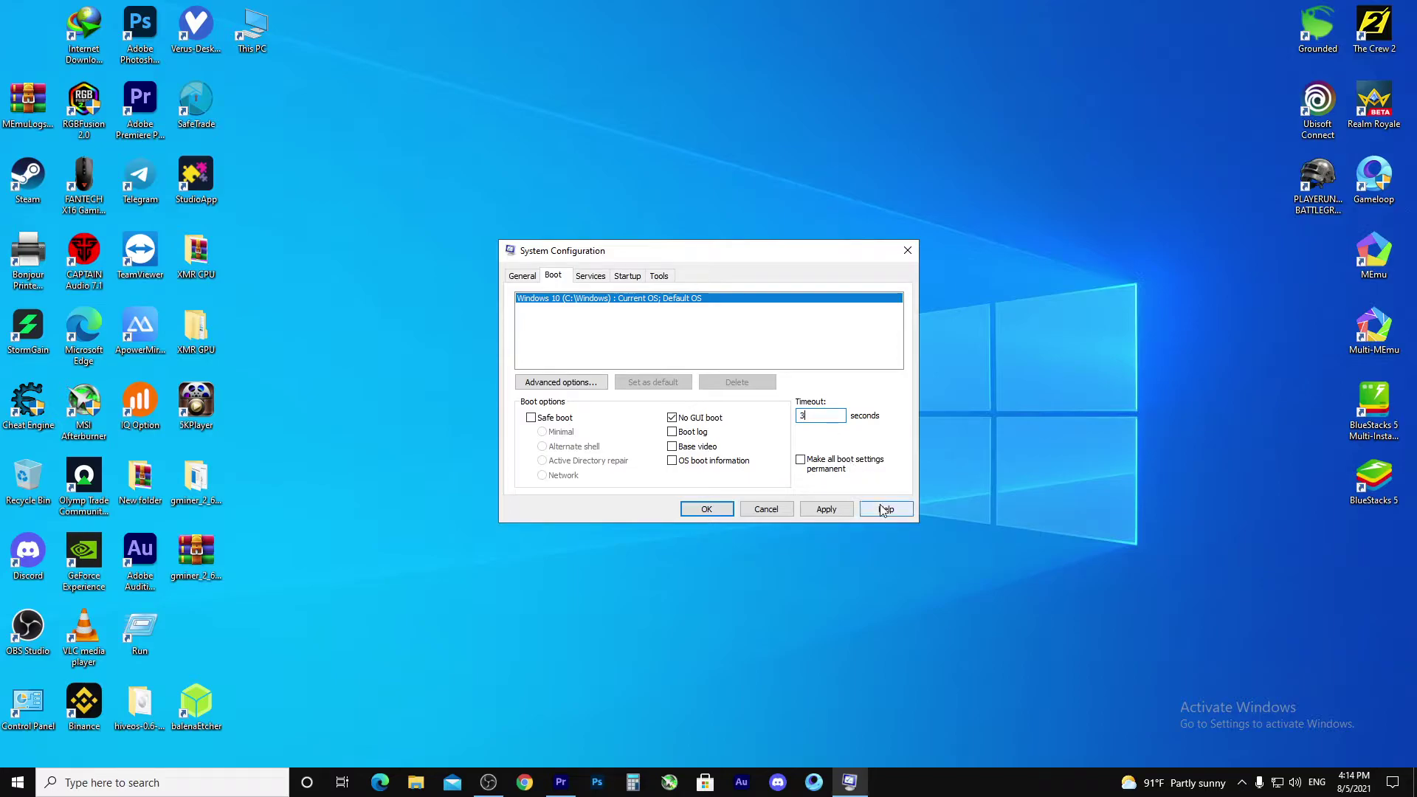
{"action": "left_click", "coordinate": [826, 510]}
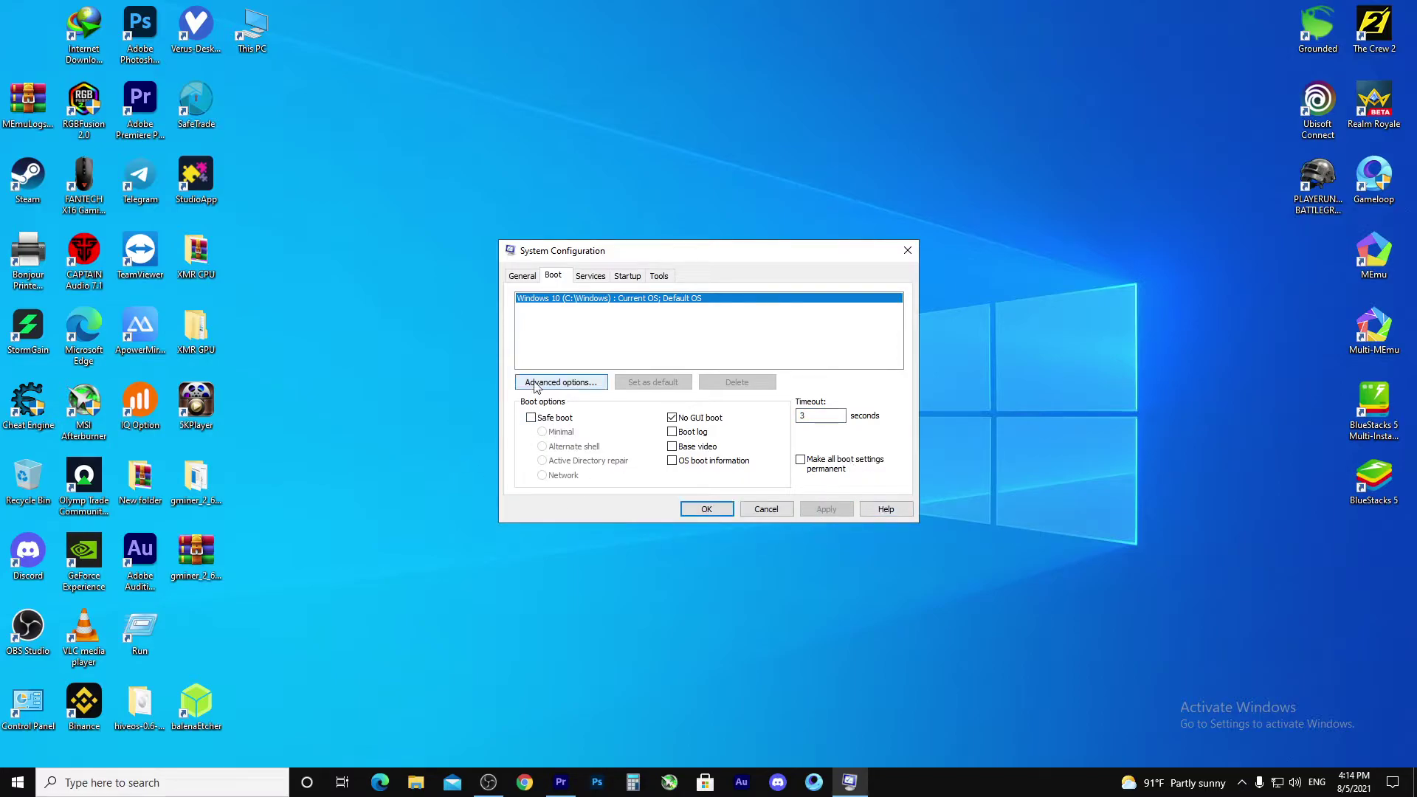
Step: In the advanced boot options, enable the number of processors, choose 12 and confirm
{"action": "left_click", "coordinate": [574, 384]}
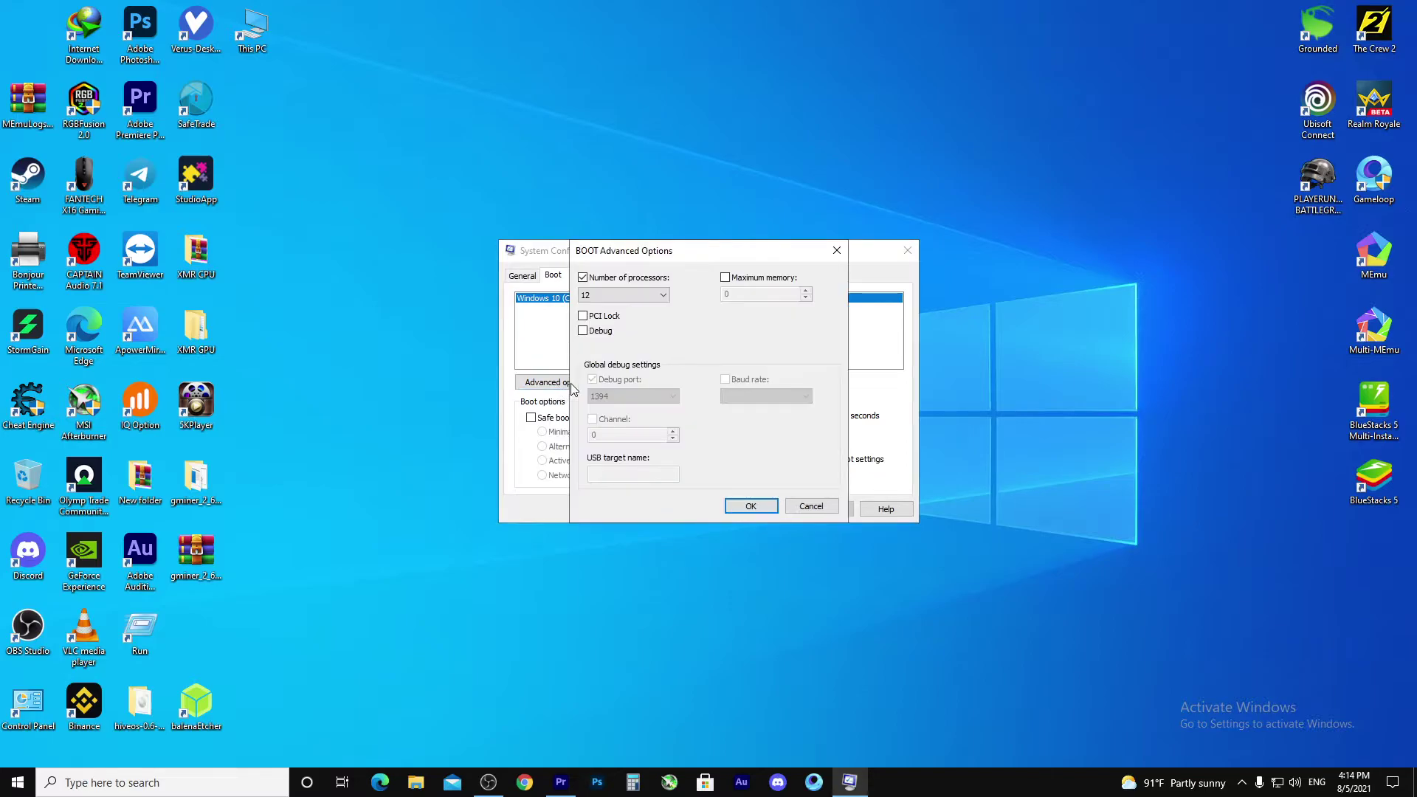
{"action": "left_click", "coordinate": [583, 278]}
{"action": "left_click", "coordinate": [583, 278]}
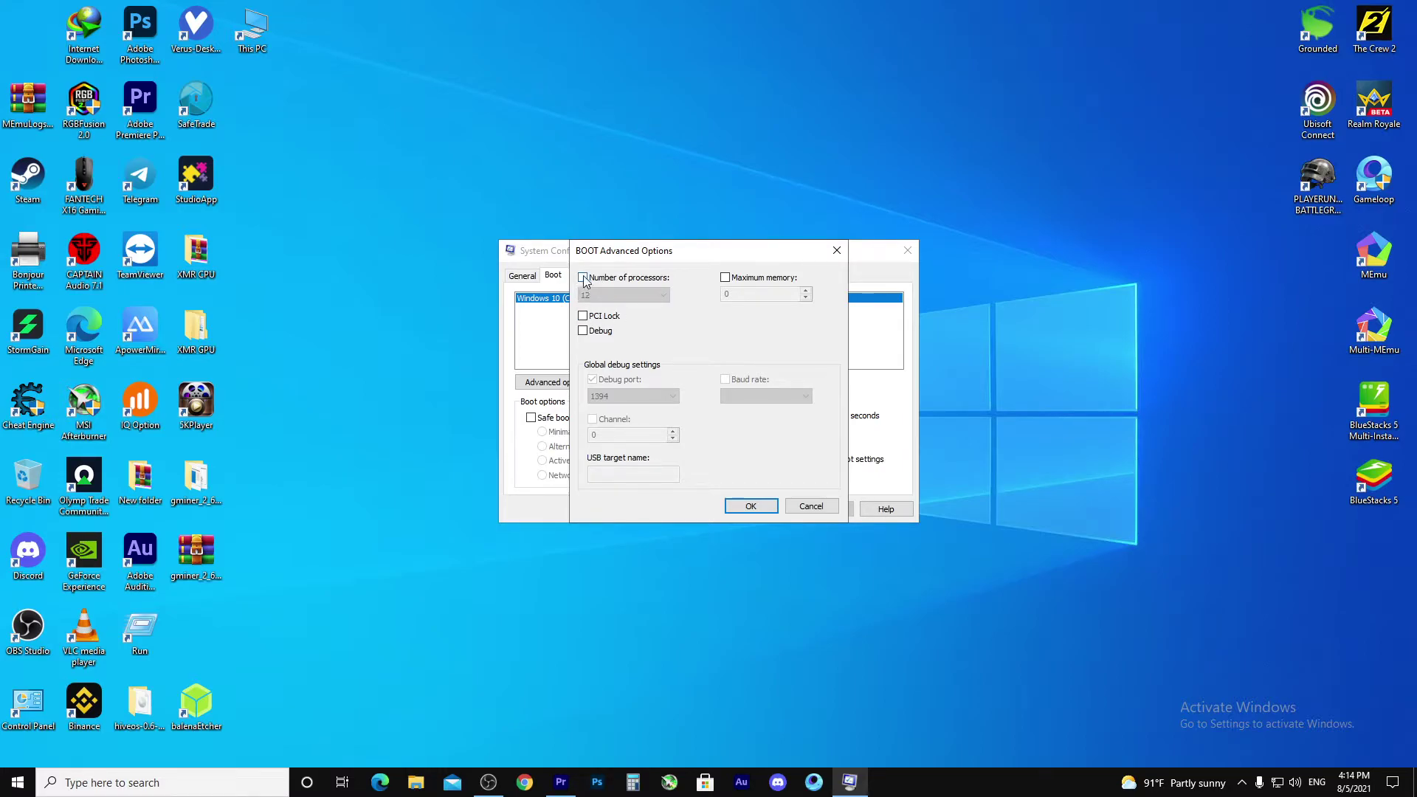
{"action": "left_click", "coordinate": [583, 278]}
{"action": "left_click", "coordinate": [594, 296]}
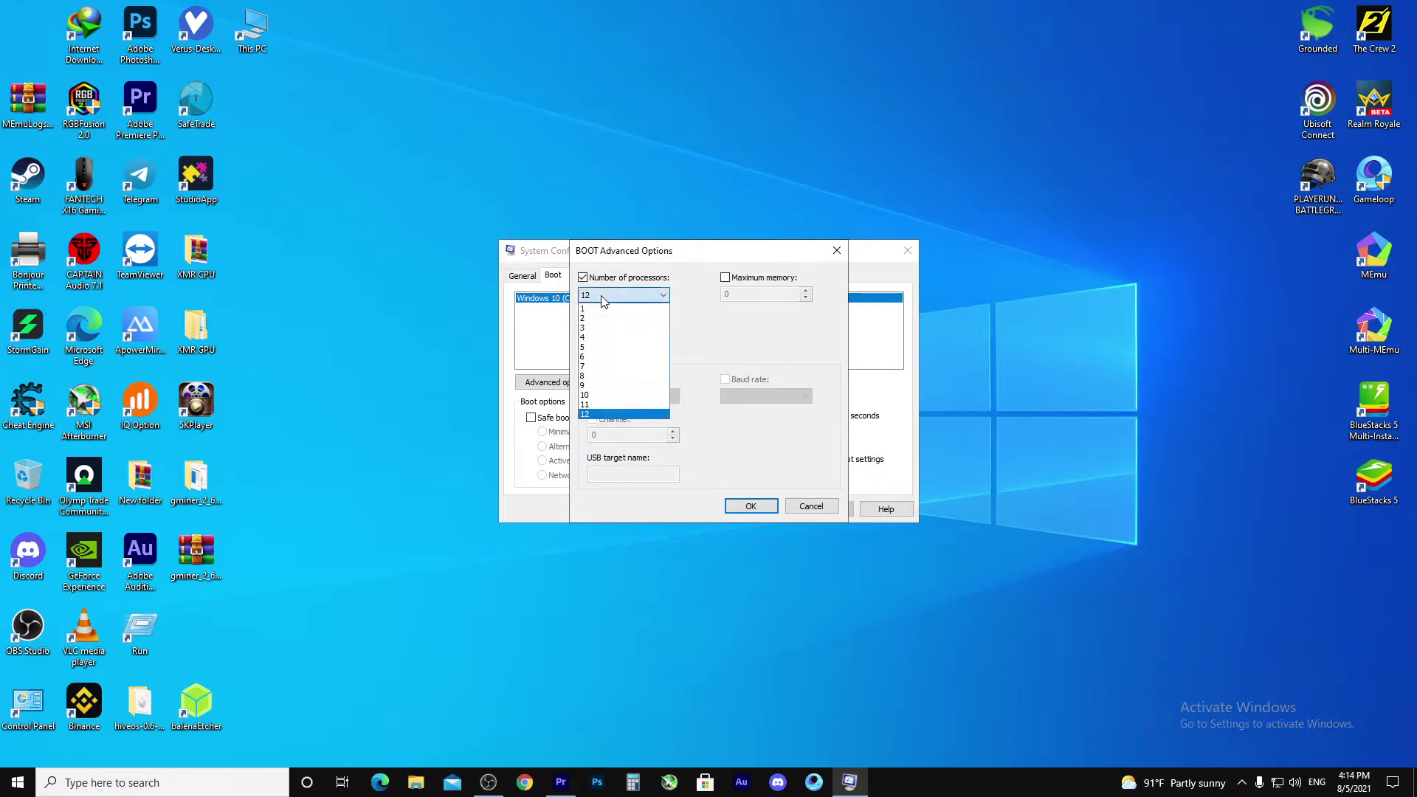
{"action": "left_click", "coordinate": [594, 414]}
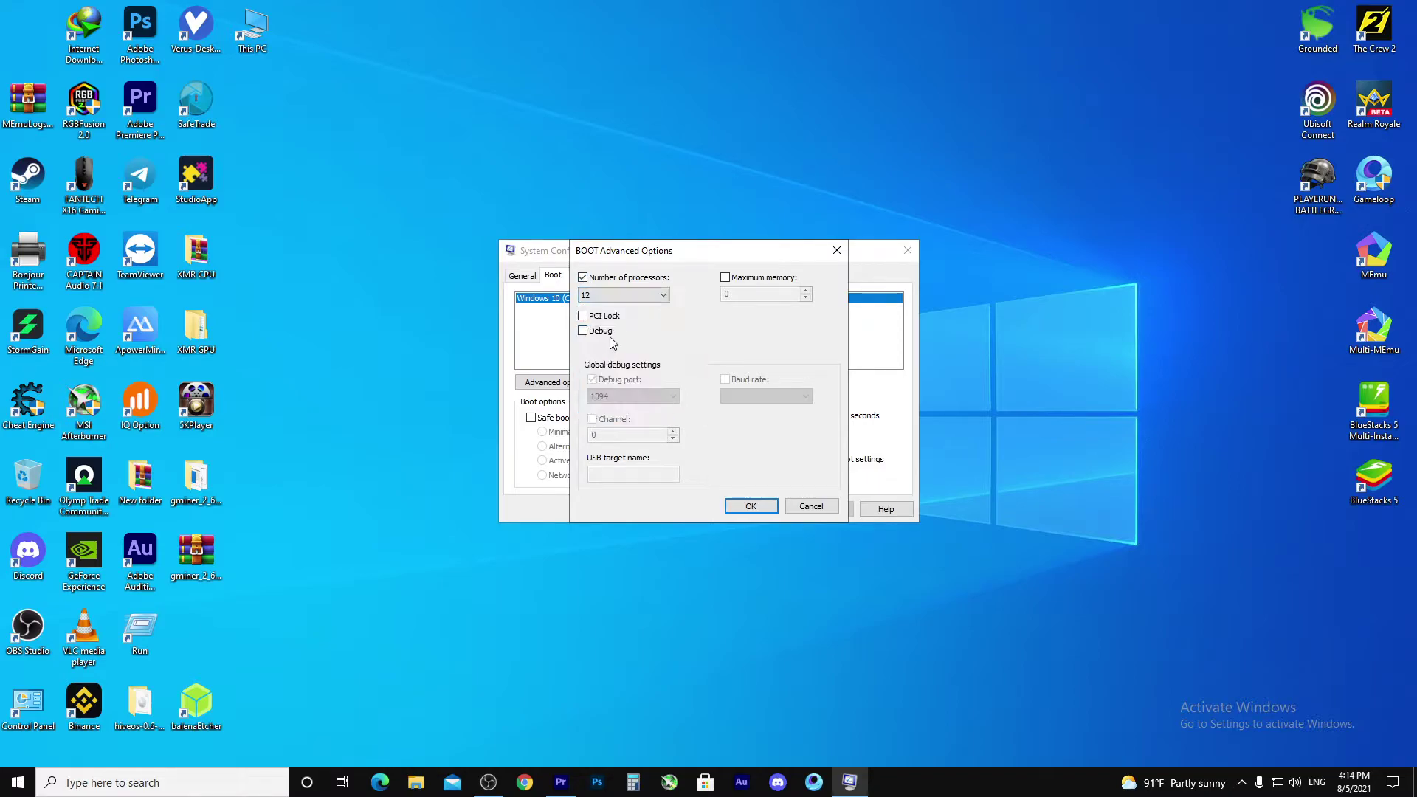
{"action": "left_click", "coordinate": [628, 296]}
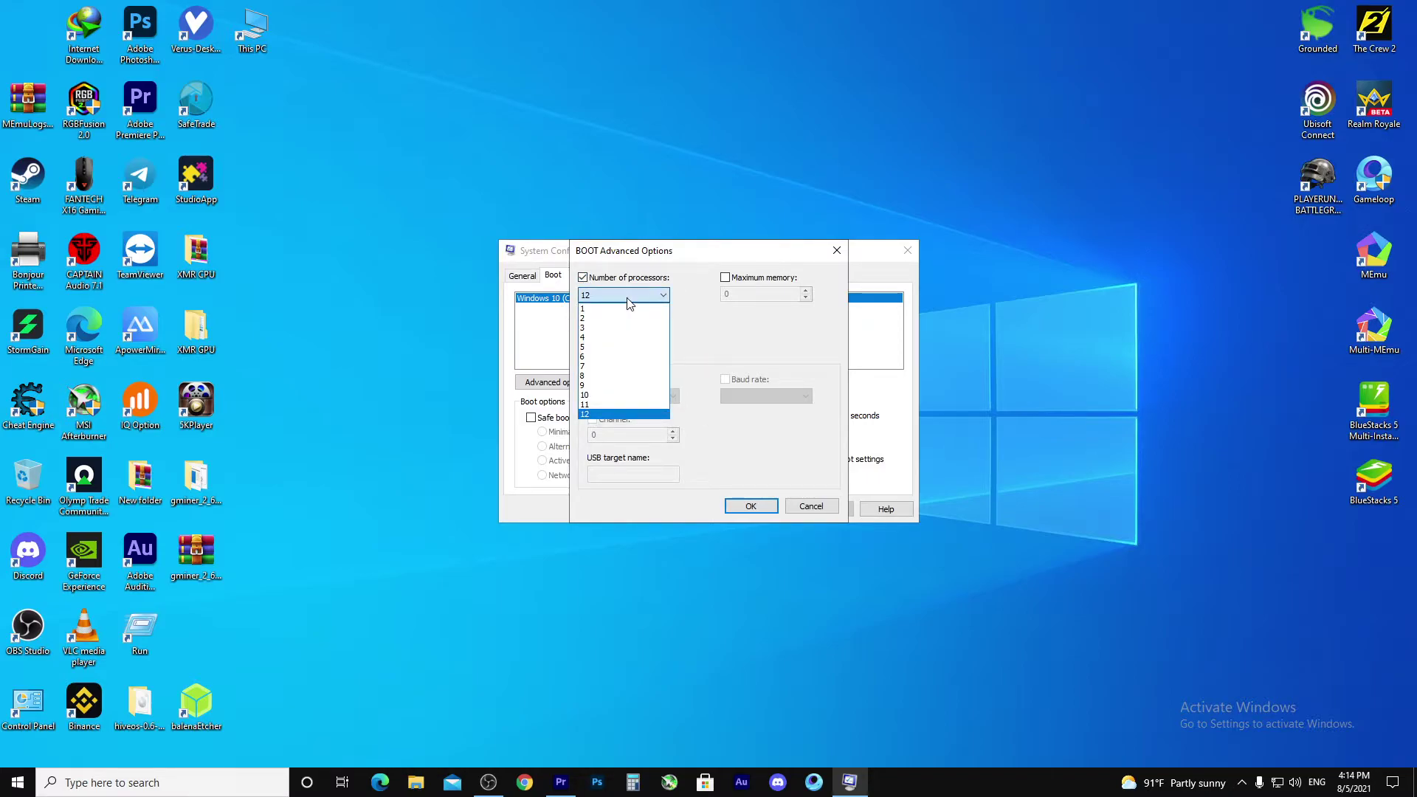
{"action": "left_click", "coordinate": [591, 415]}
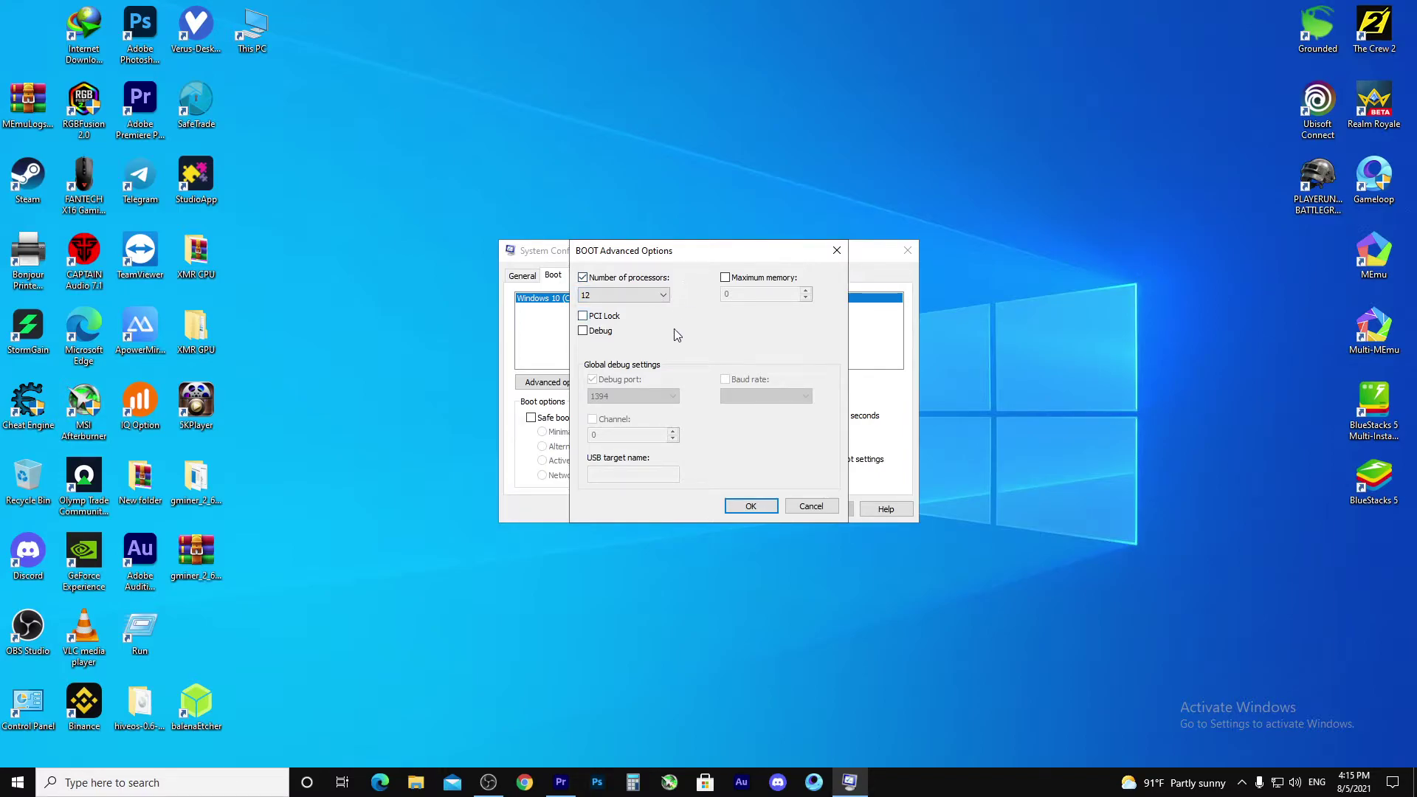
{"action": "left_click_drag", "start_coordinate": [668, 251], "coordinate": [634, 251]}
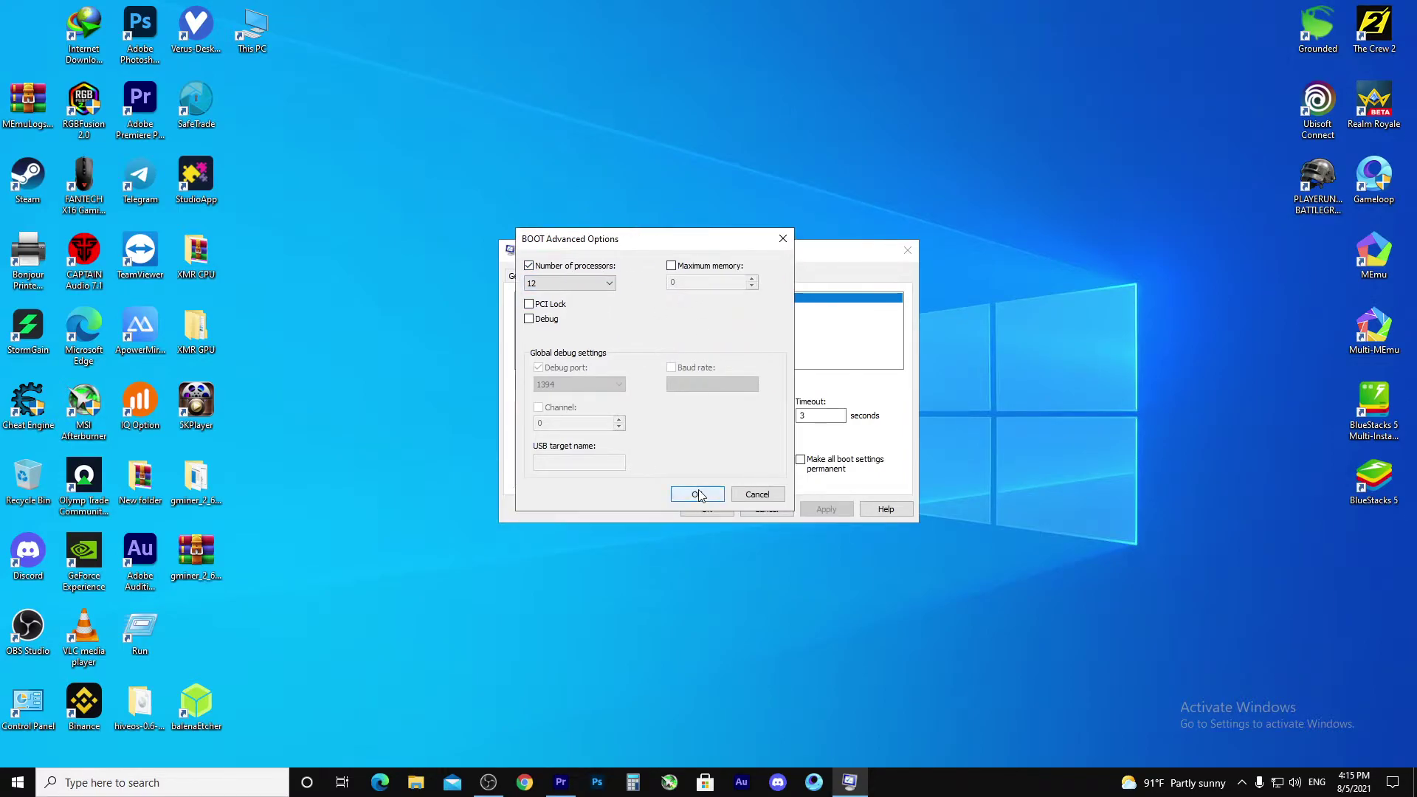
{"action": "left_click", "coordinate": [690, 500]}
Step: Confirm the System Configuration changes and exit without restarting the computer
{"action": "left_click", "coordinate": [831, 514]}
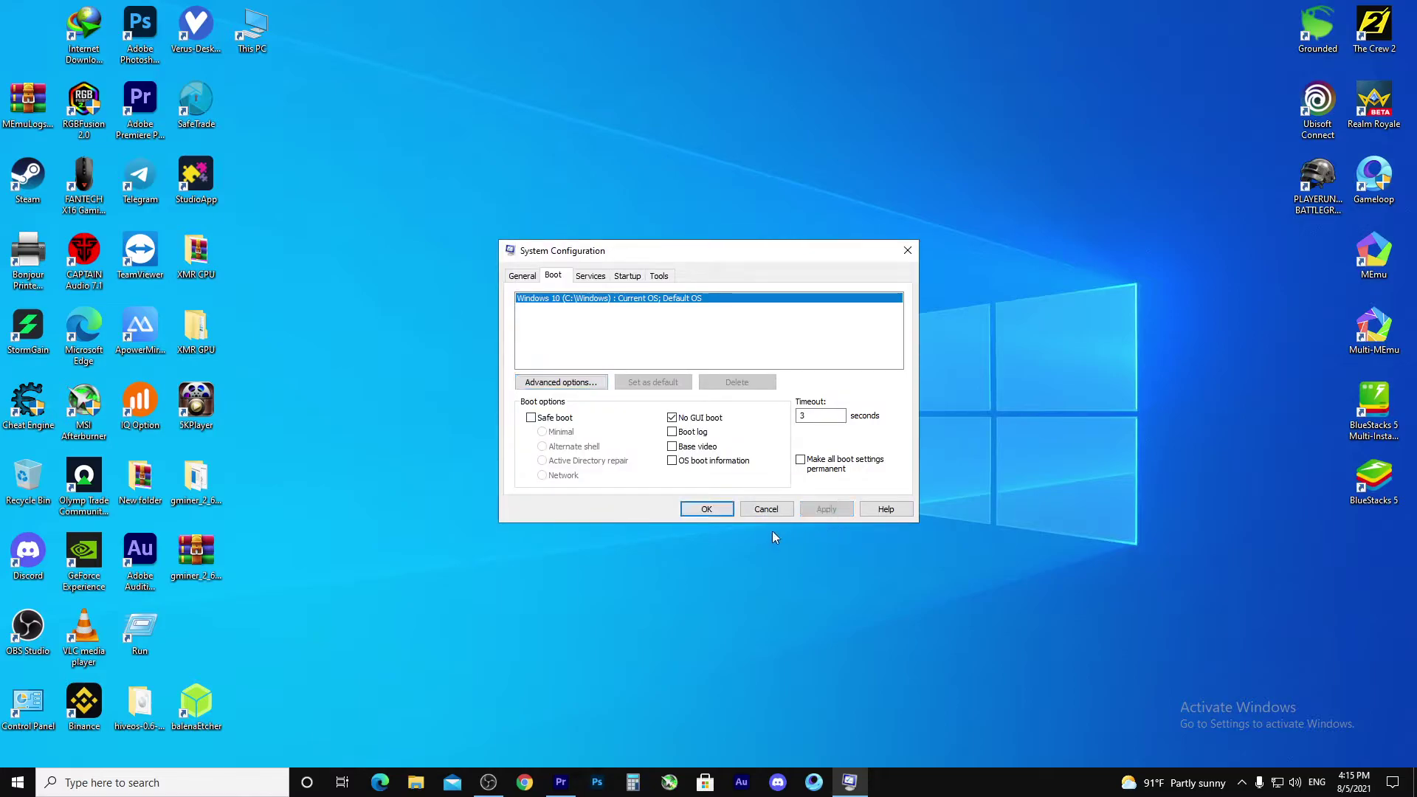
{"action": "left_click", "coordinate": [707, 509]}
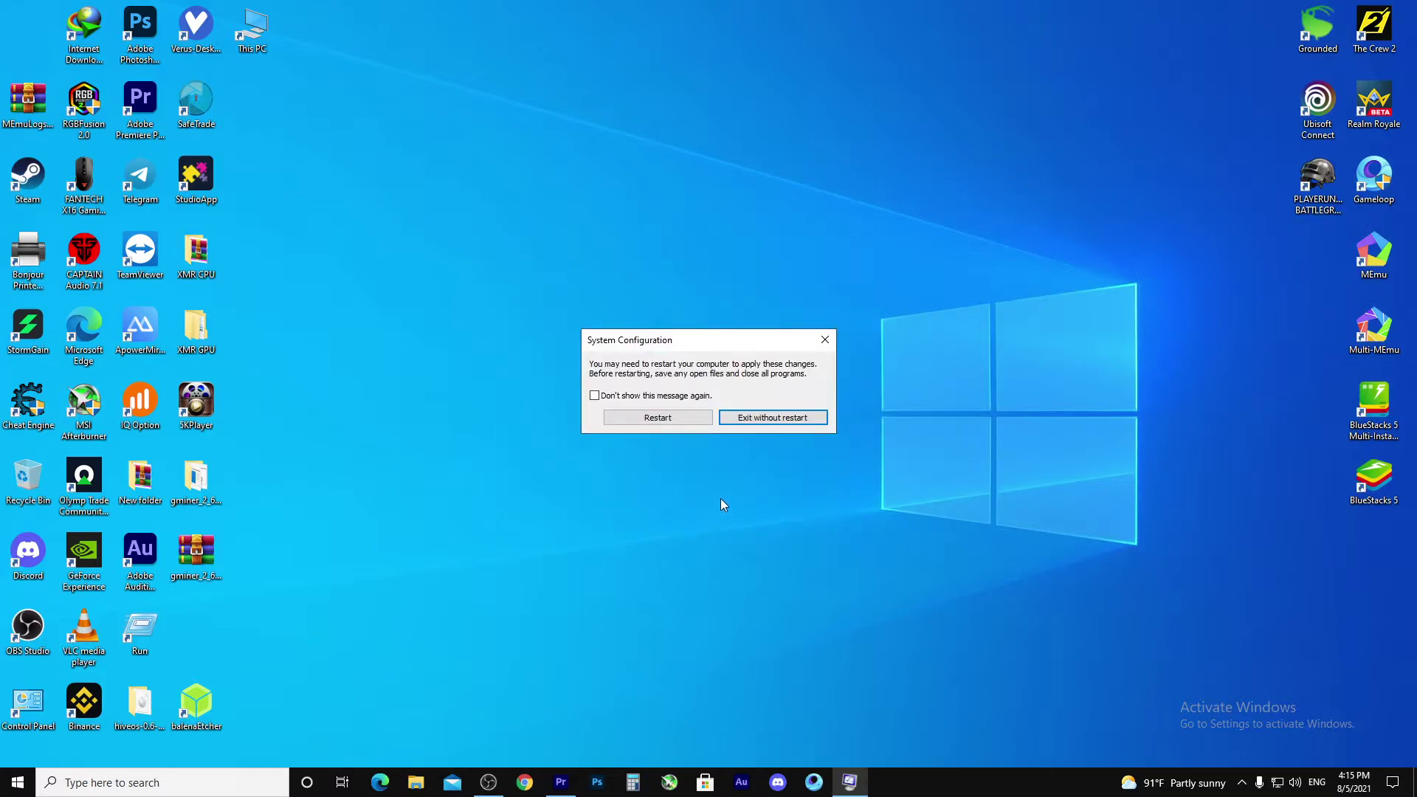
{"action": "left_click", "coordinate": [773, 418]}
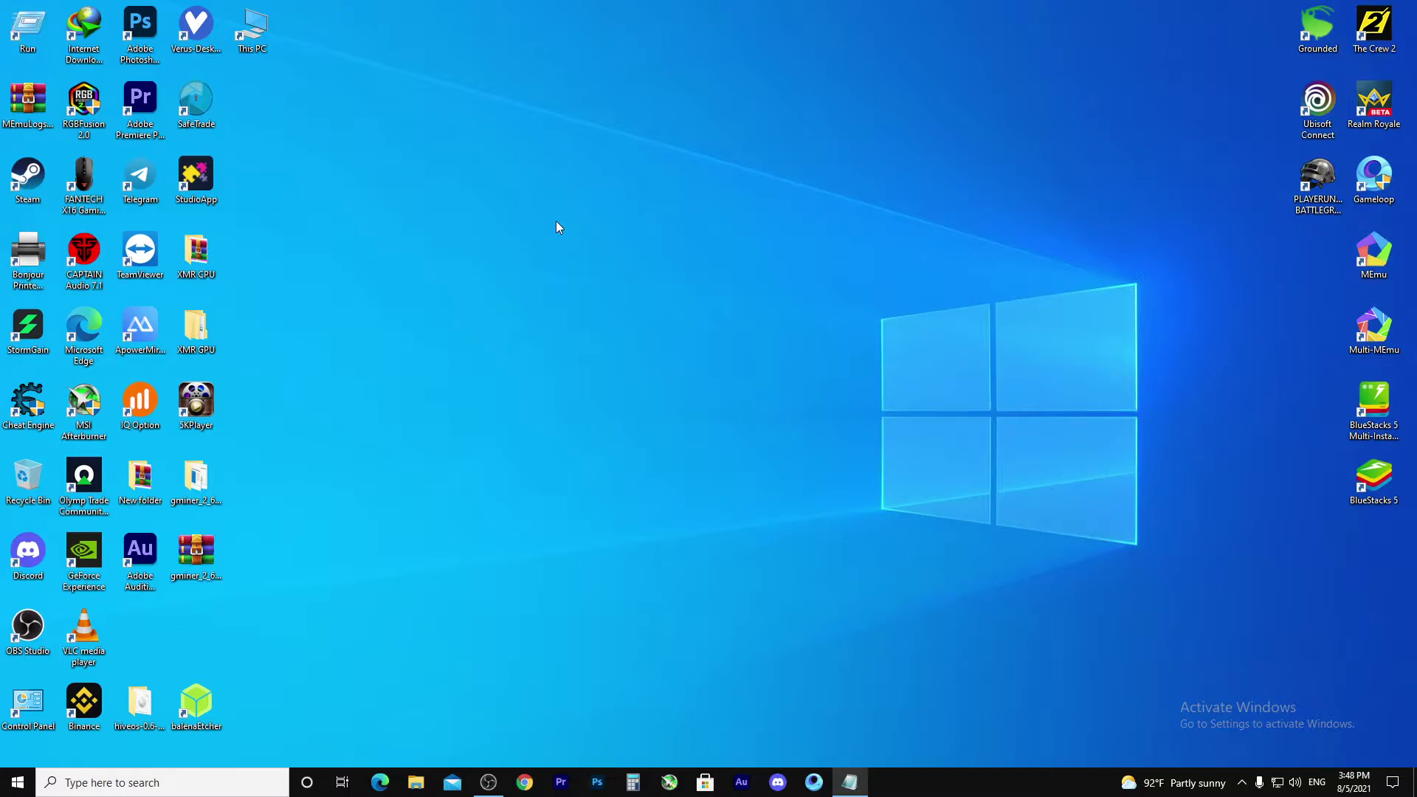
Step: Search Windows for "system restore" and open the Create a restore point settings
{"action": "left_click", "coordinate": [117, 786]}
{"action": "type", "text": "system restore"}
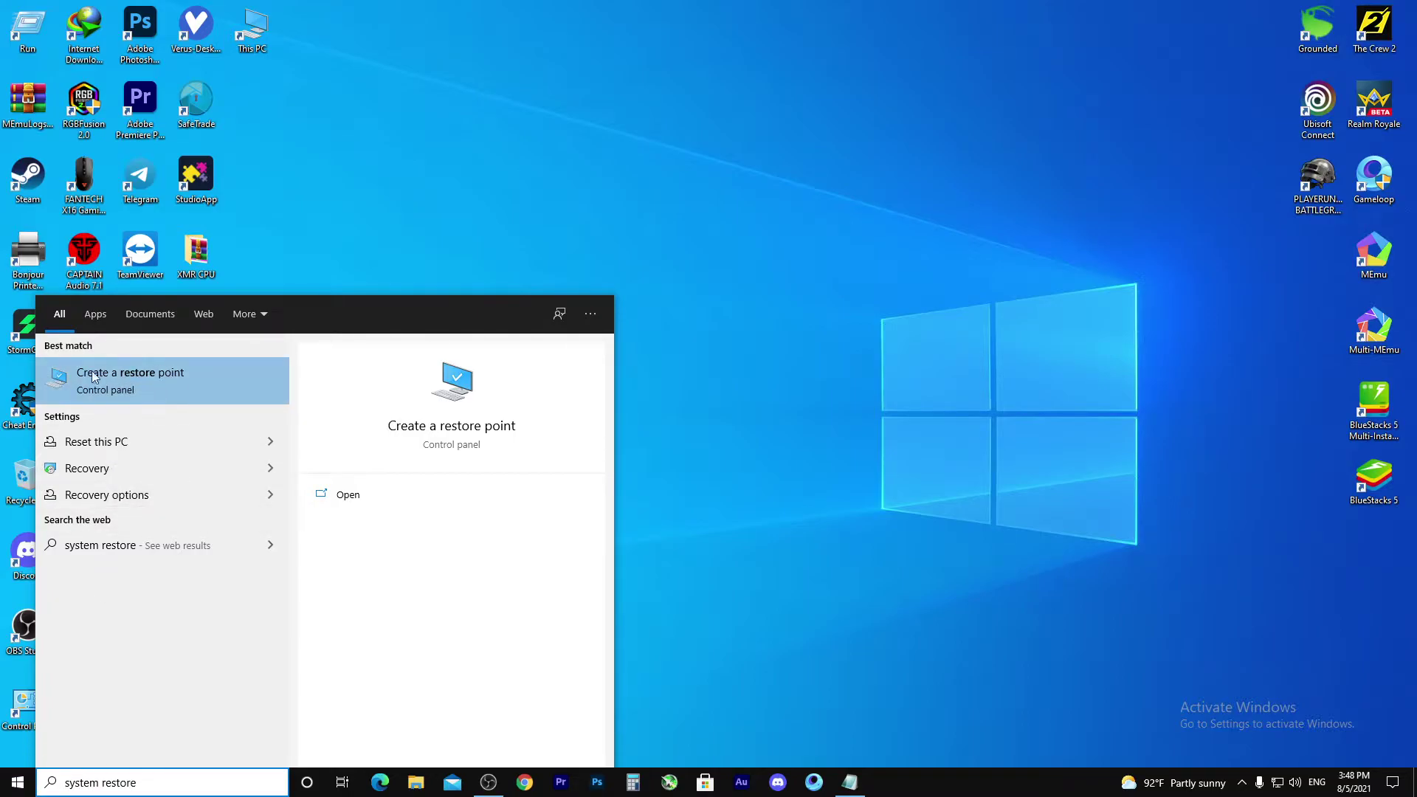
{"action": "left_click", "coordinate": [140, 371]}
{"action": "left_click_drag", "start_coordinate": [301, 150], "coordinate": [450, 160]}
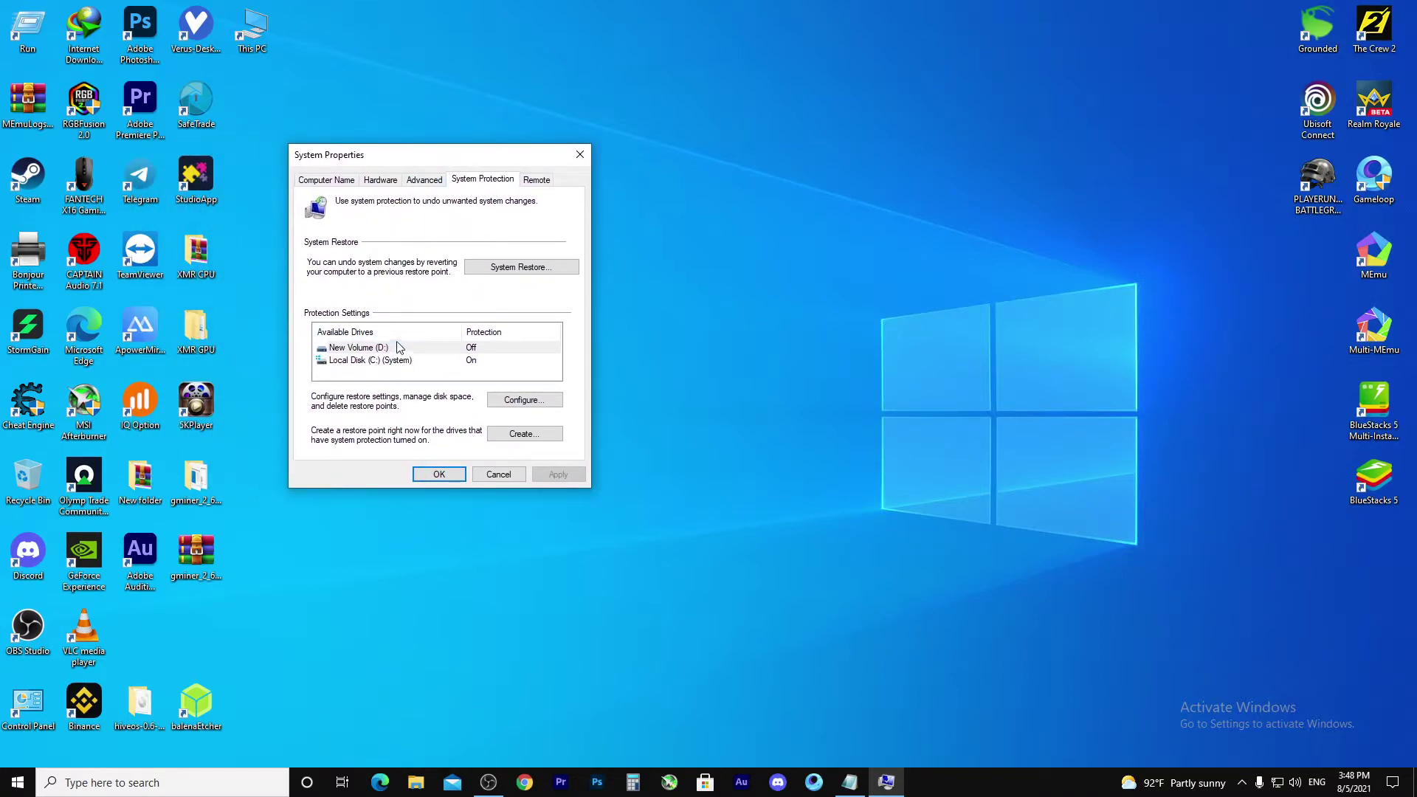
Step: Slightly increase the maximum disk space used by system protection on Local Disk (C:) and apply it
{"action": "left_click", "coordinate": [382, 366]}
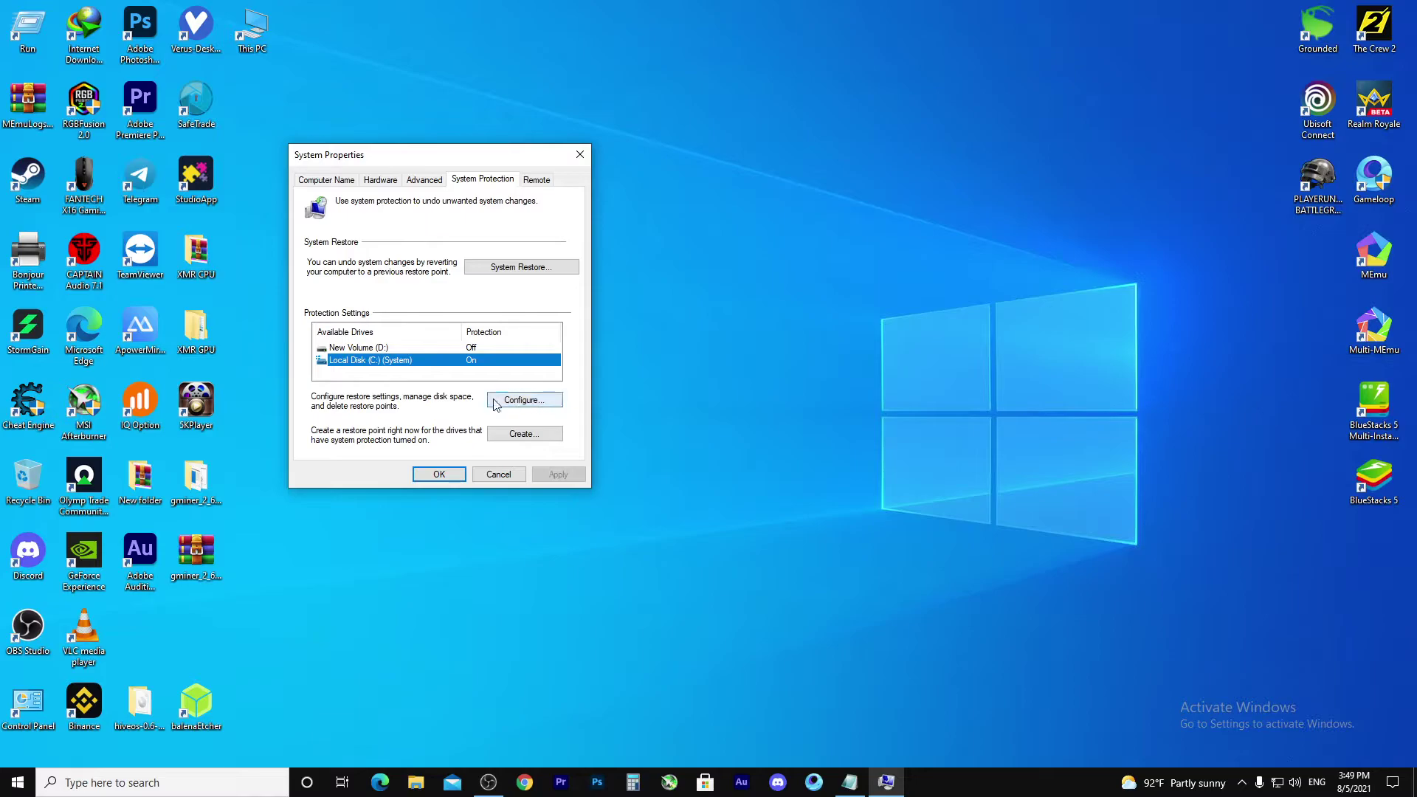
{"action": "left_click", "coordinate": [533, 402]}
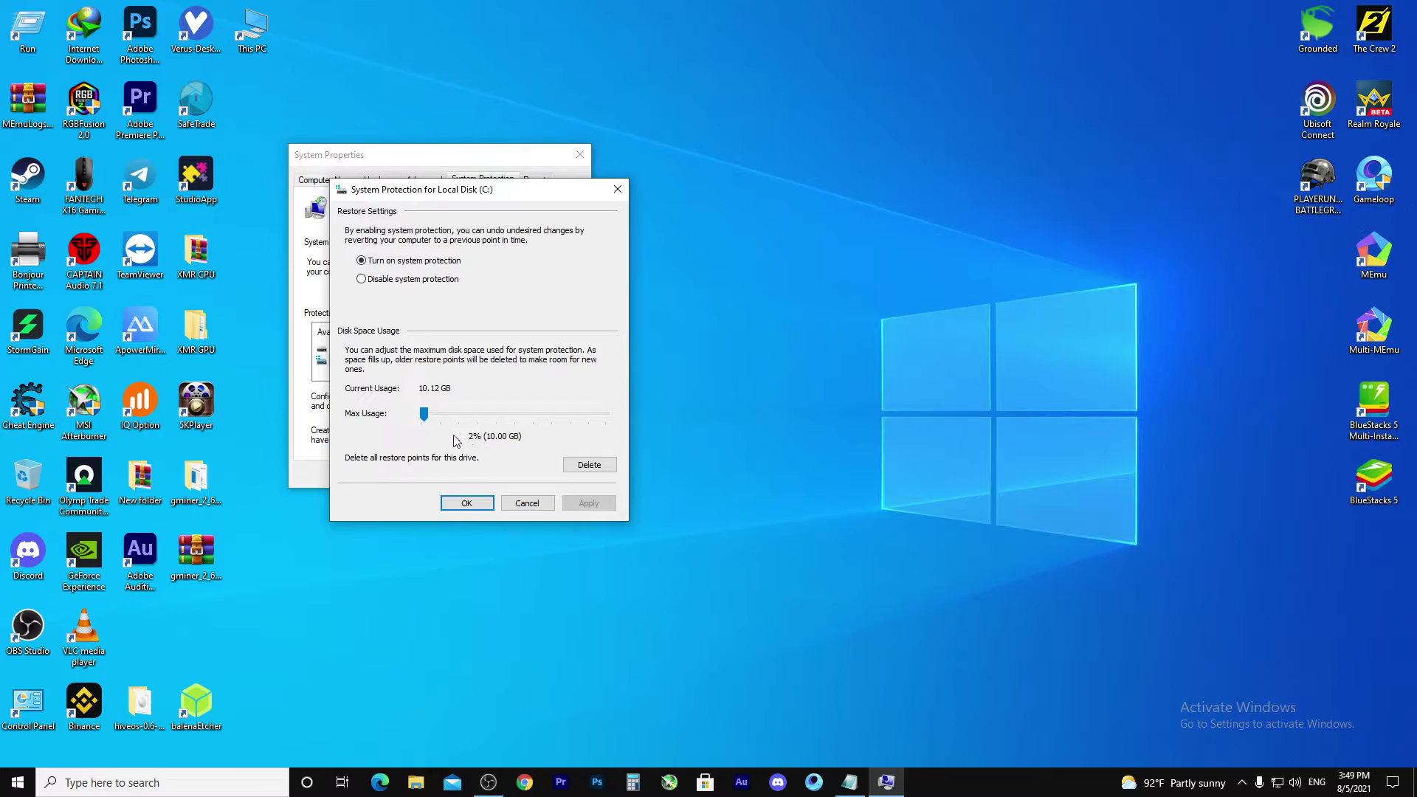
{"action": "left_click", "coordinate": [424, 417]}
{"action": "left_click_drag", "start_coordinate": [424, 417], "coordinate": [427, 416]}
{"action": "left_click", "coordinate": [594, 507]}
{"action": "left_click", "coordinate": [465, 502]}
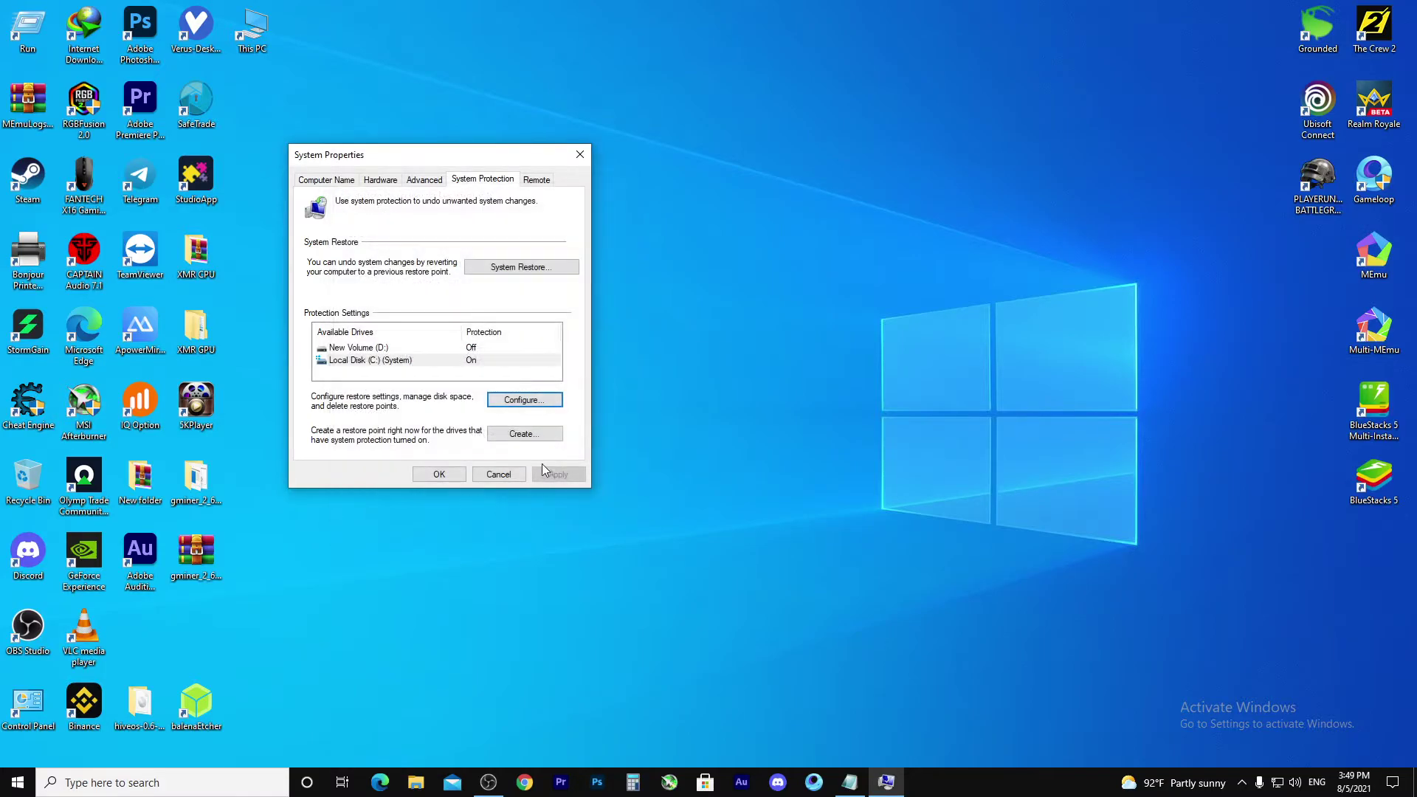
Step: Create a restore point named "Backup" and close System Properties
{"action": "left_click", "coordinate": [522, 435]}
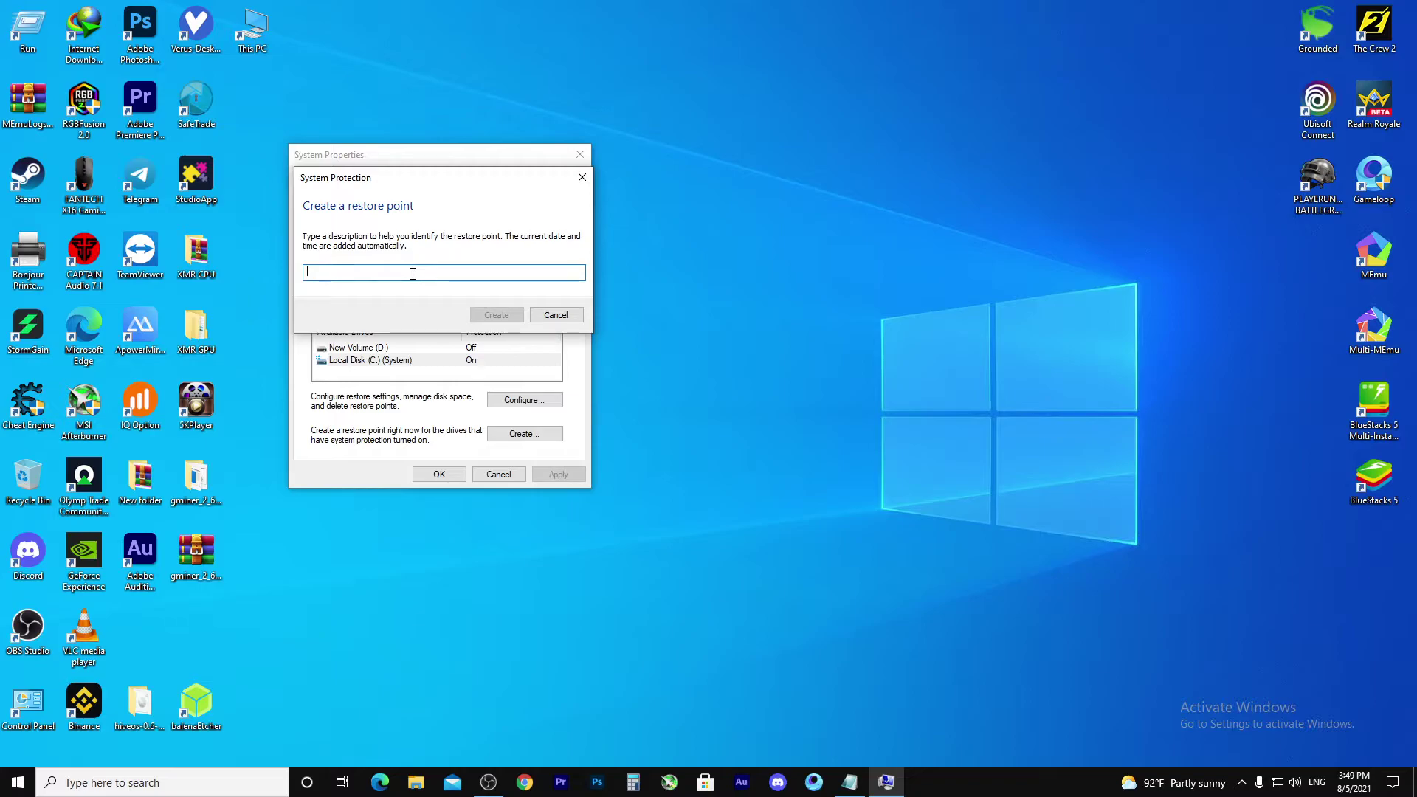
{"action": "type", "text": "Back"}
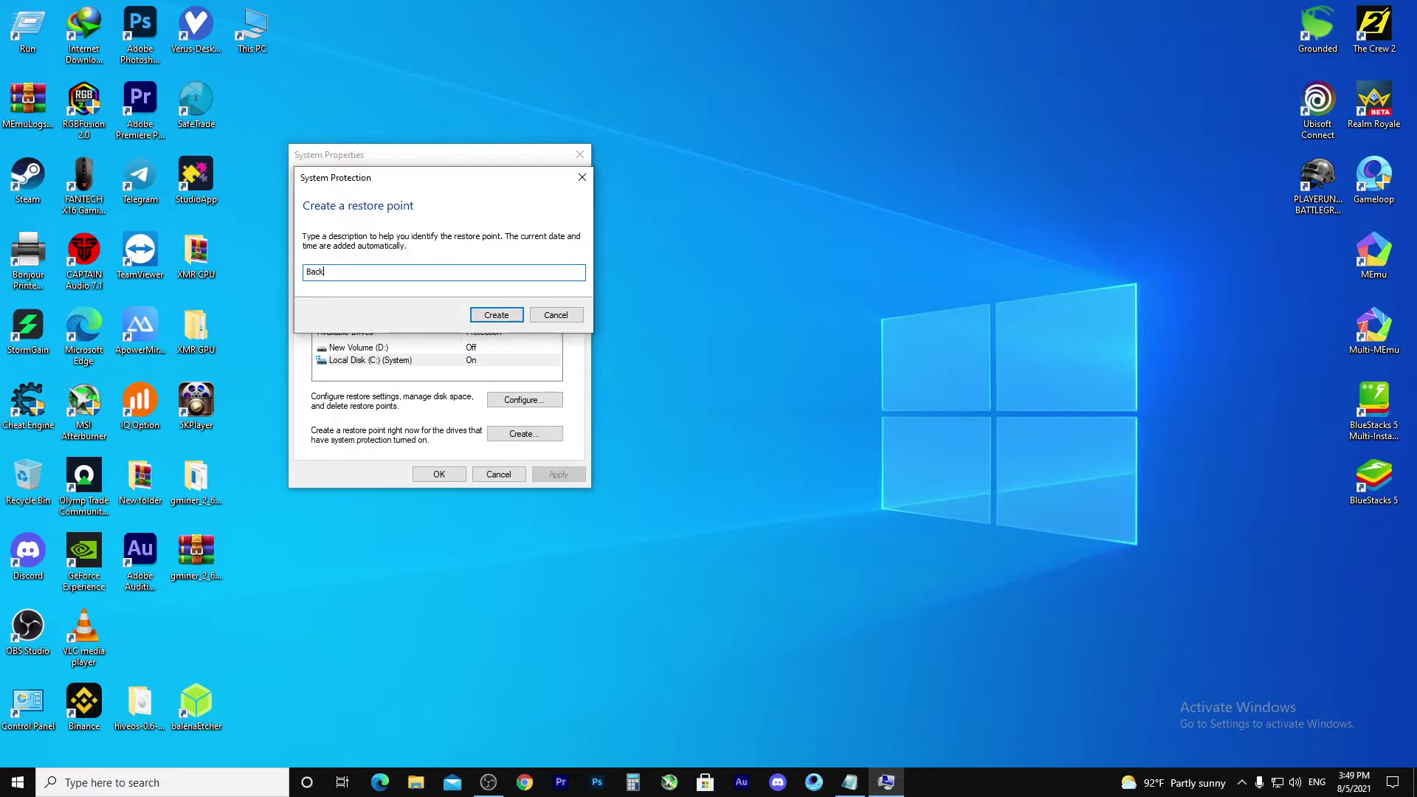
{"action": "type", "text": "uo"}
{"action": "key", "text": "BackSpace"}
{"action": "type", "text": "p"}
{"action": "left_click", "coordinate": [492, 315]}
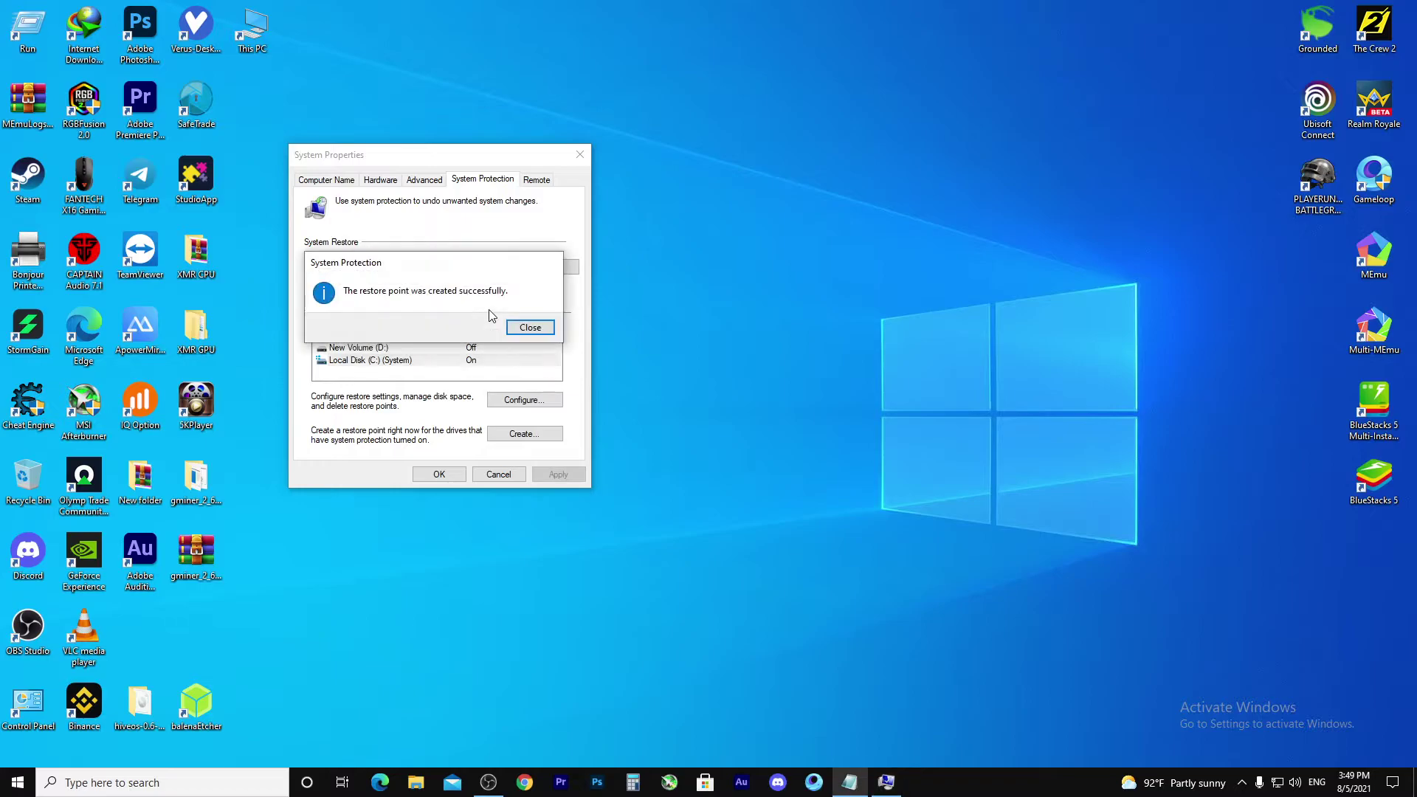
{"action": "left_click", "coordinate": [525, 327]}
{"action": "left_click", "coordinate": [445, 474]}
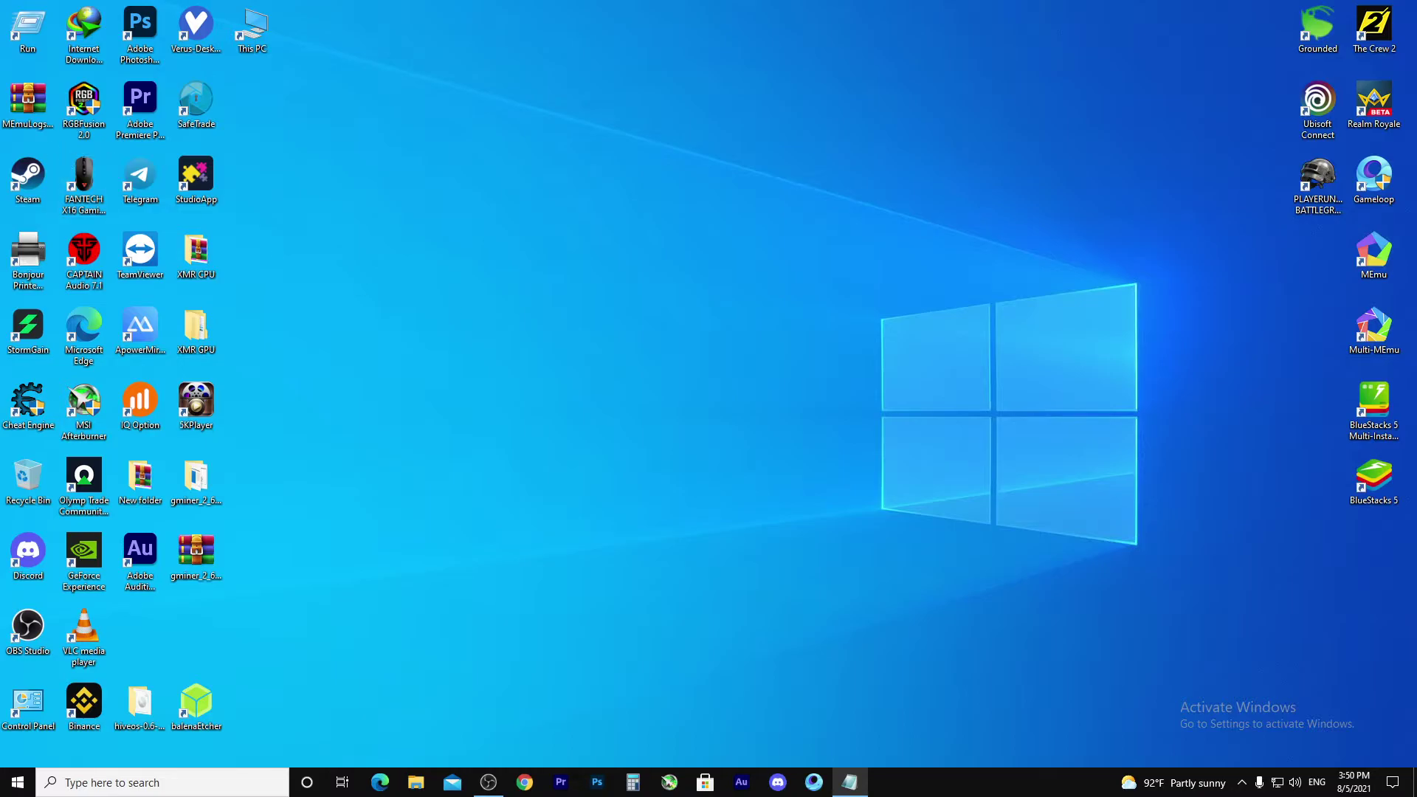
Step: Search Windows for "Advanced system" and open the advanced system settings
{"action": "left_click", "coordinate": [139, 777]}
{"action": "type", "text": "Advanced system"}
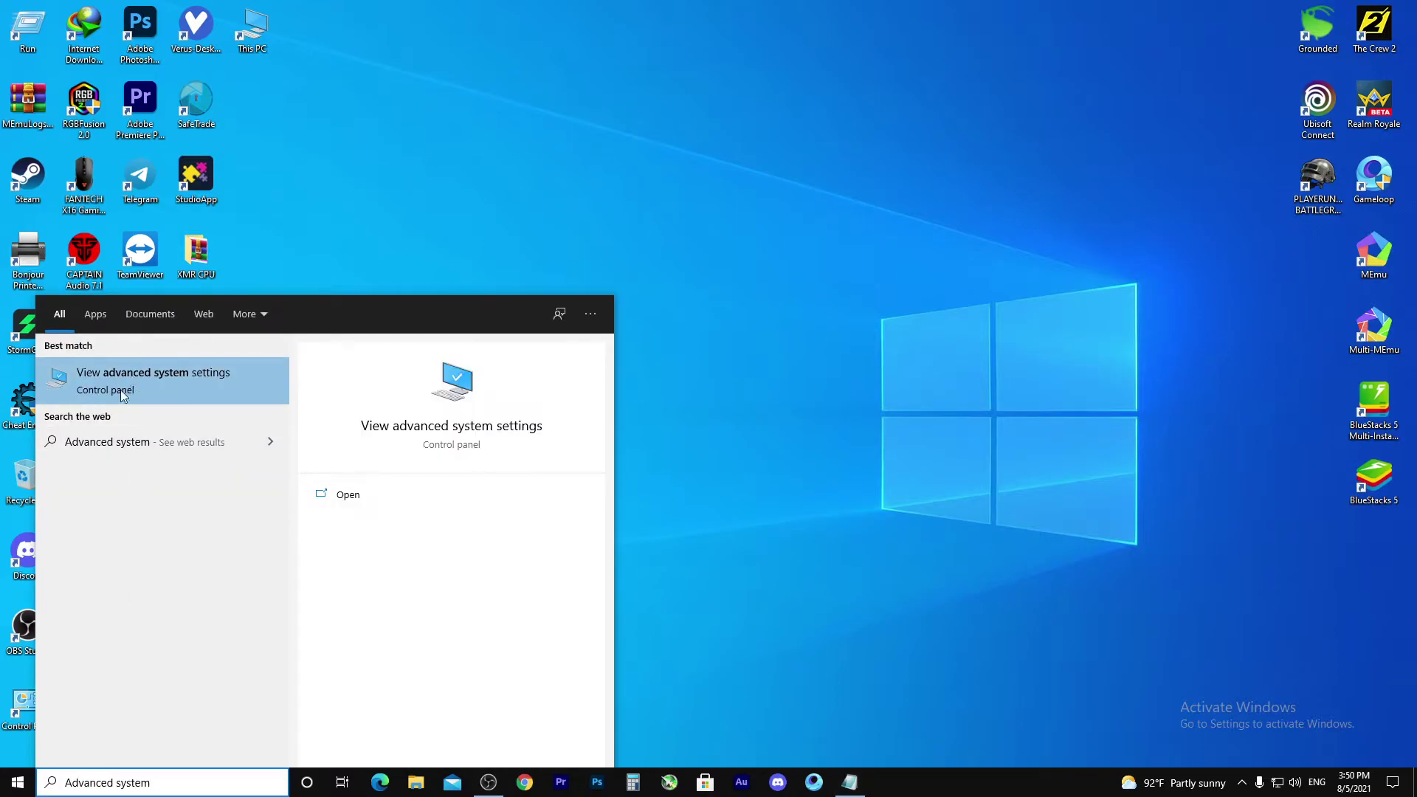
{"action": "left_click", "coordinate": [201, 382]}
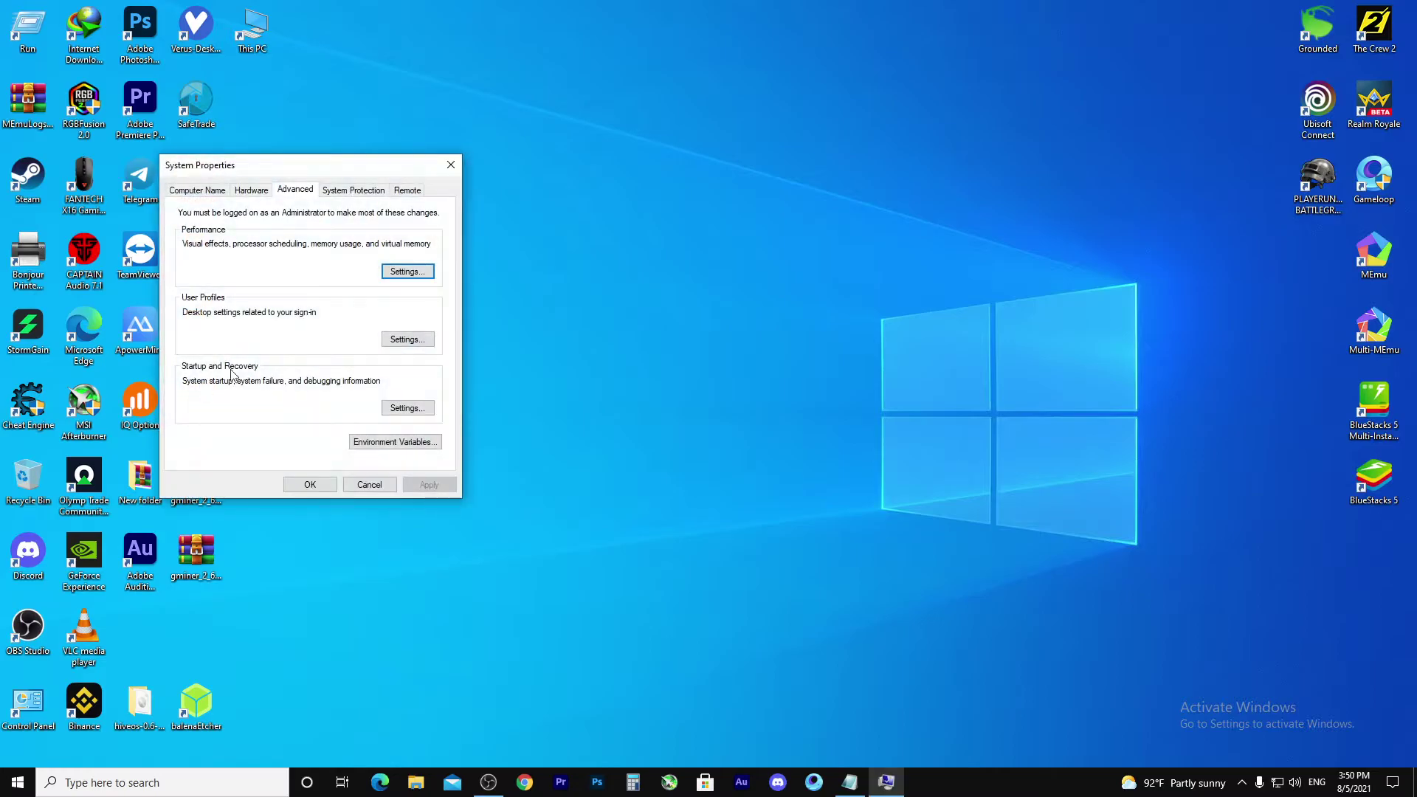
{"action": "left_click_drag", "start_coordinate": [382, 166], "coordinate": [557, 151]}
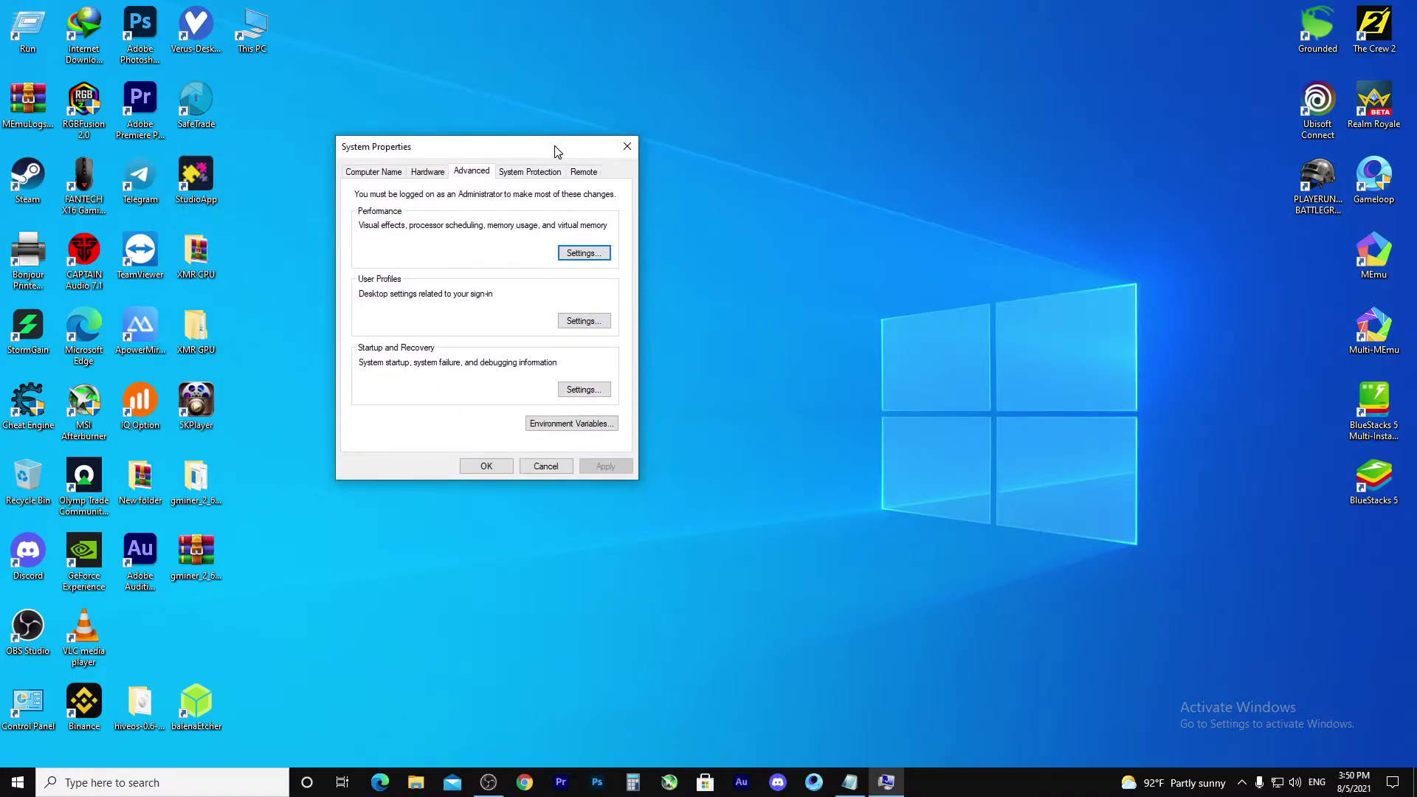
Step: Open the Performance settings and adjust the visual effects for best performance
{"action": "left_click", "coordinate": [582, 255]}
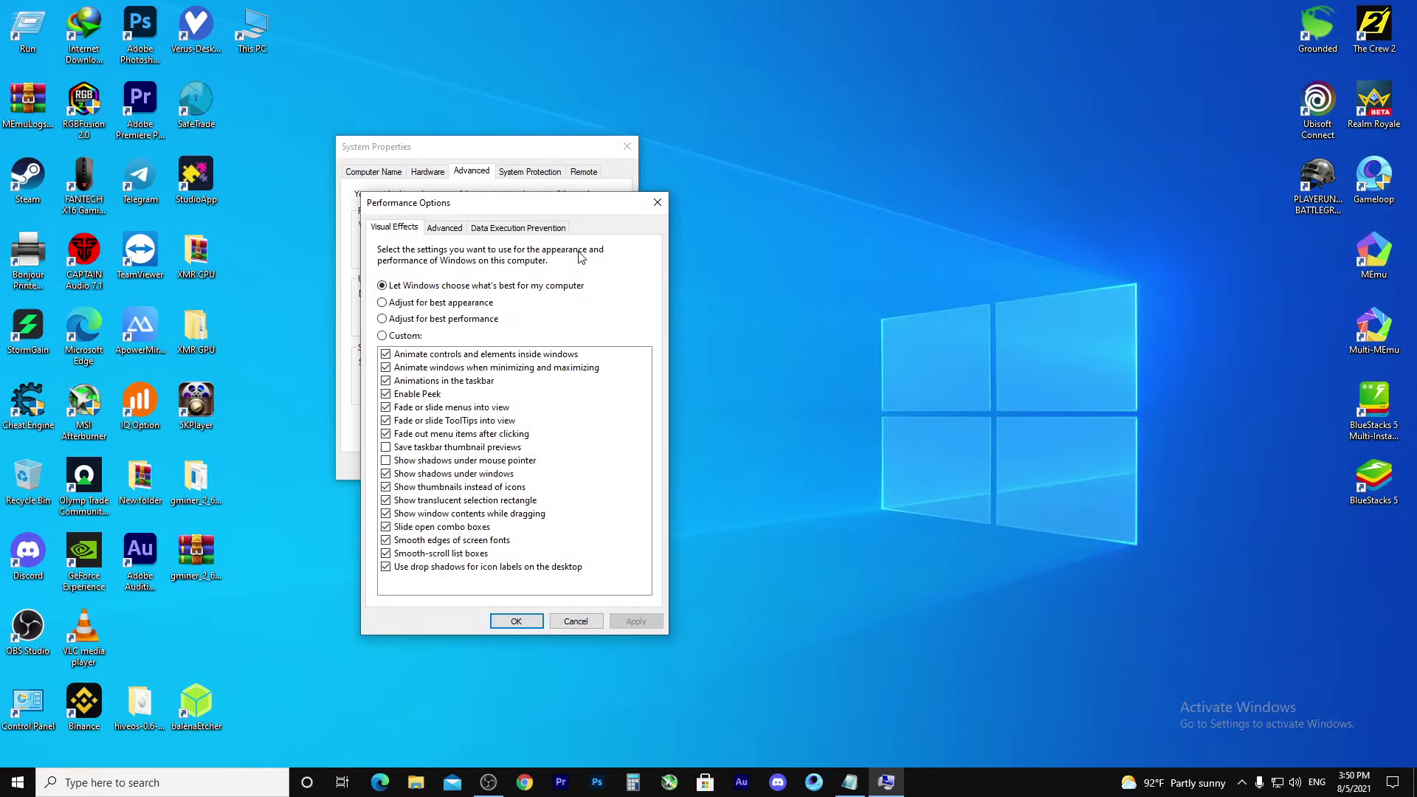
{"action": "left_click_drag", "start_coordinate": [582, 209], "coordinate": [586, 83]}
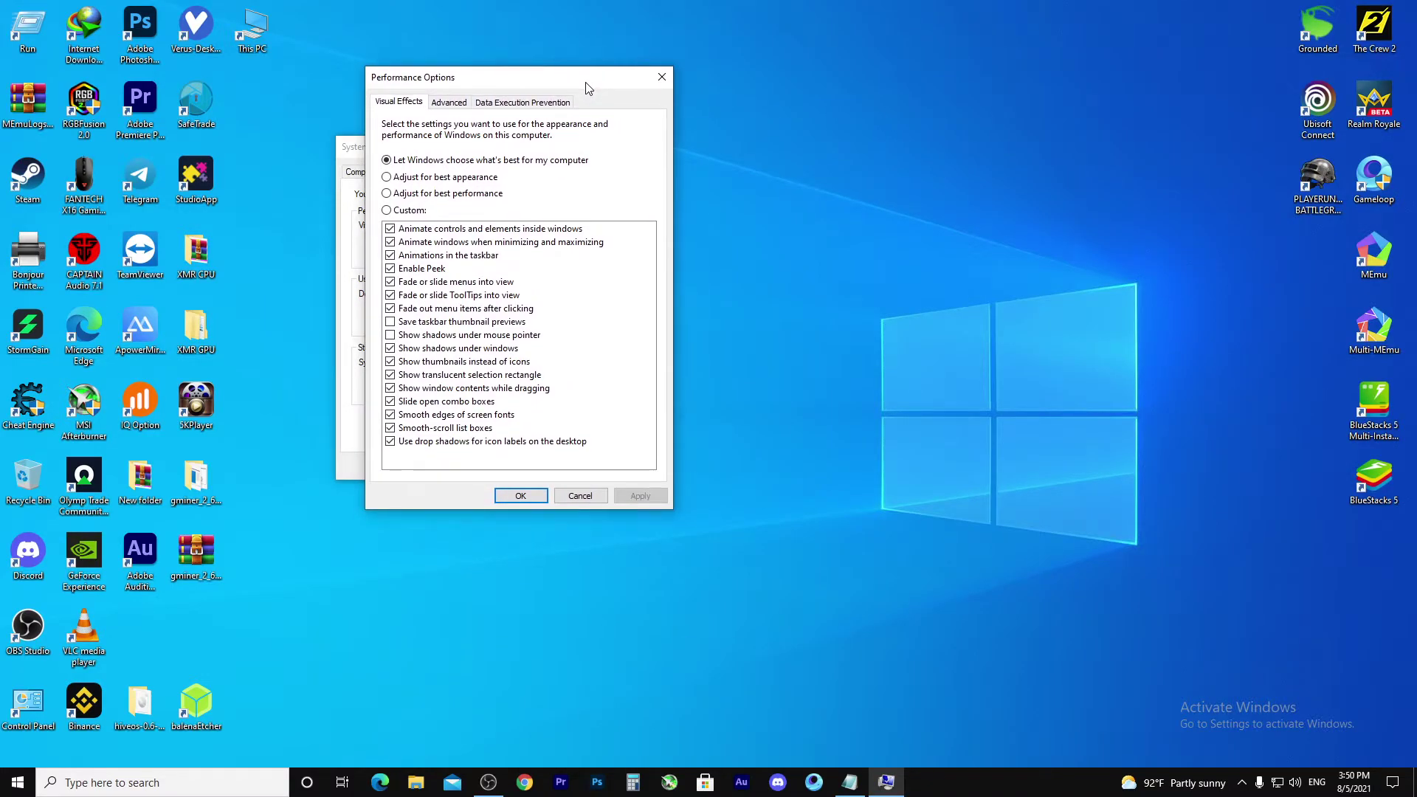
{"action": "left_click", "coordinate": [387, 193]}
{"action": "left_click", "coordinate": [387, 160]}
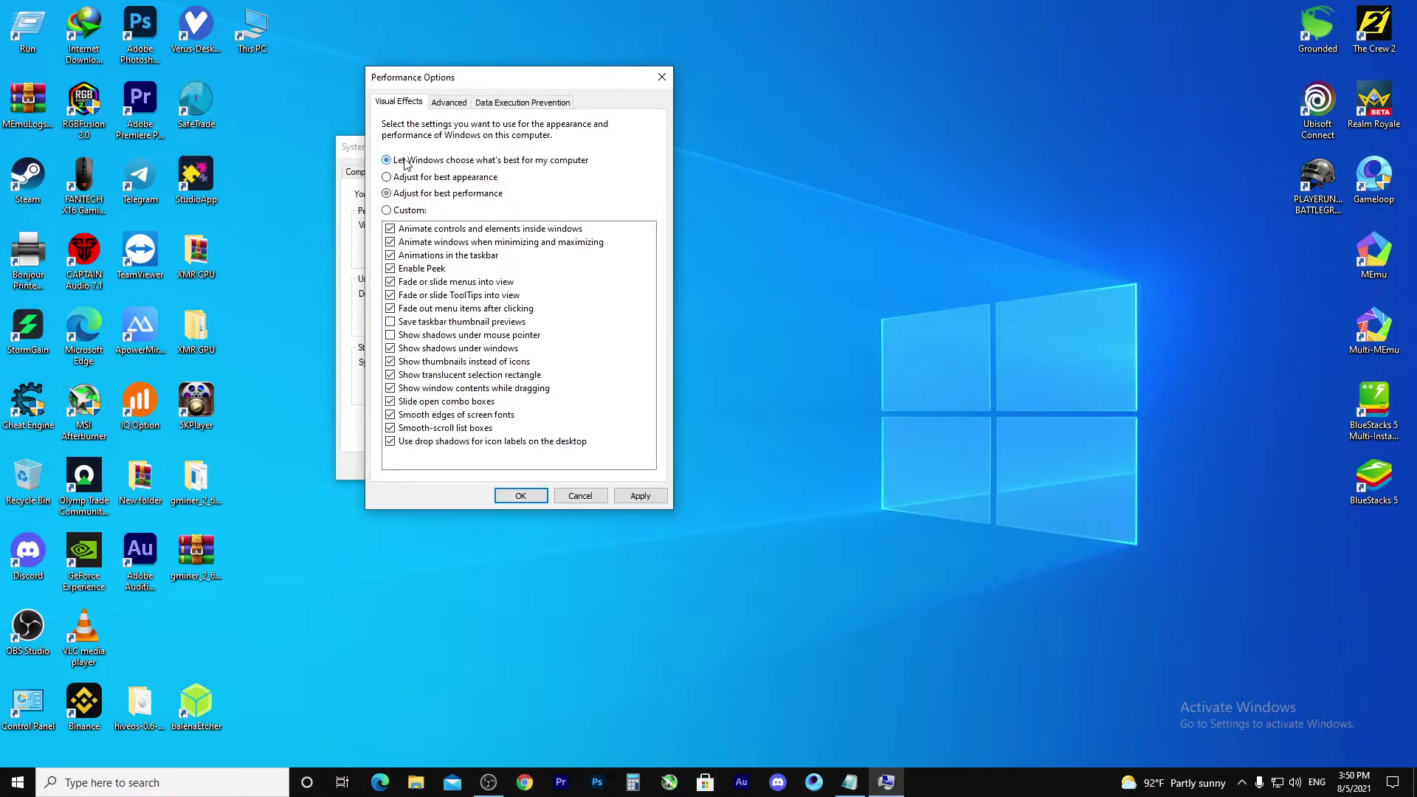
{"action": "left_click", "coordinate": [387, 193]}
Step: Re-enable smooth edges of screen fonts and thumbnails instead of icons, then apply and close Performance Options
{"action": "left_click", "coordinate": [392, 416]}
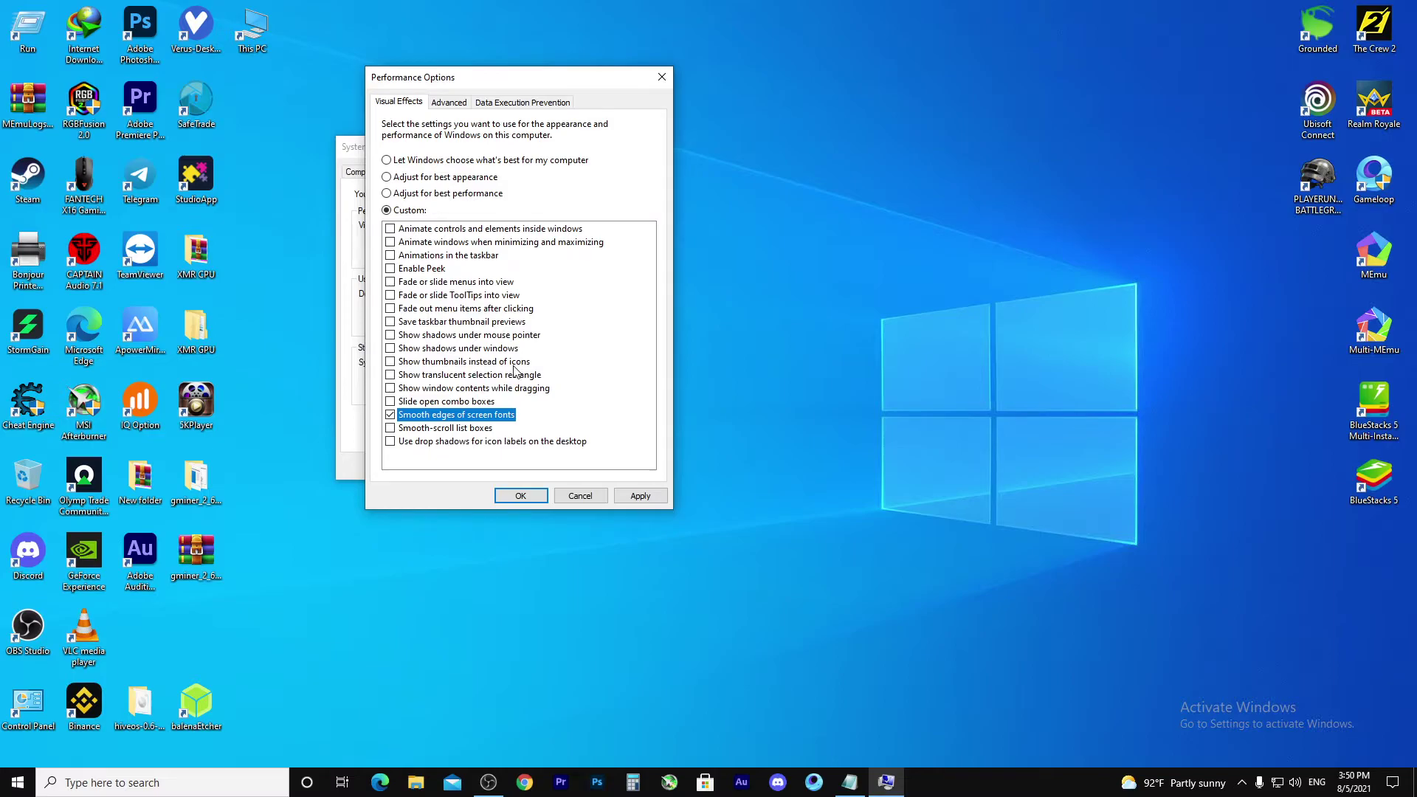
{"action": "left_click", "coordinate": [391, 362]}
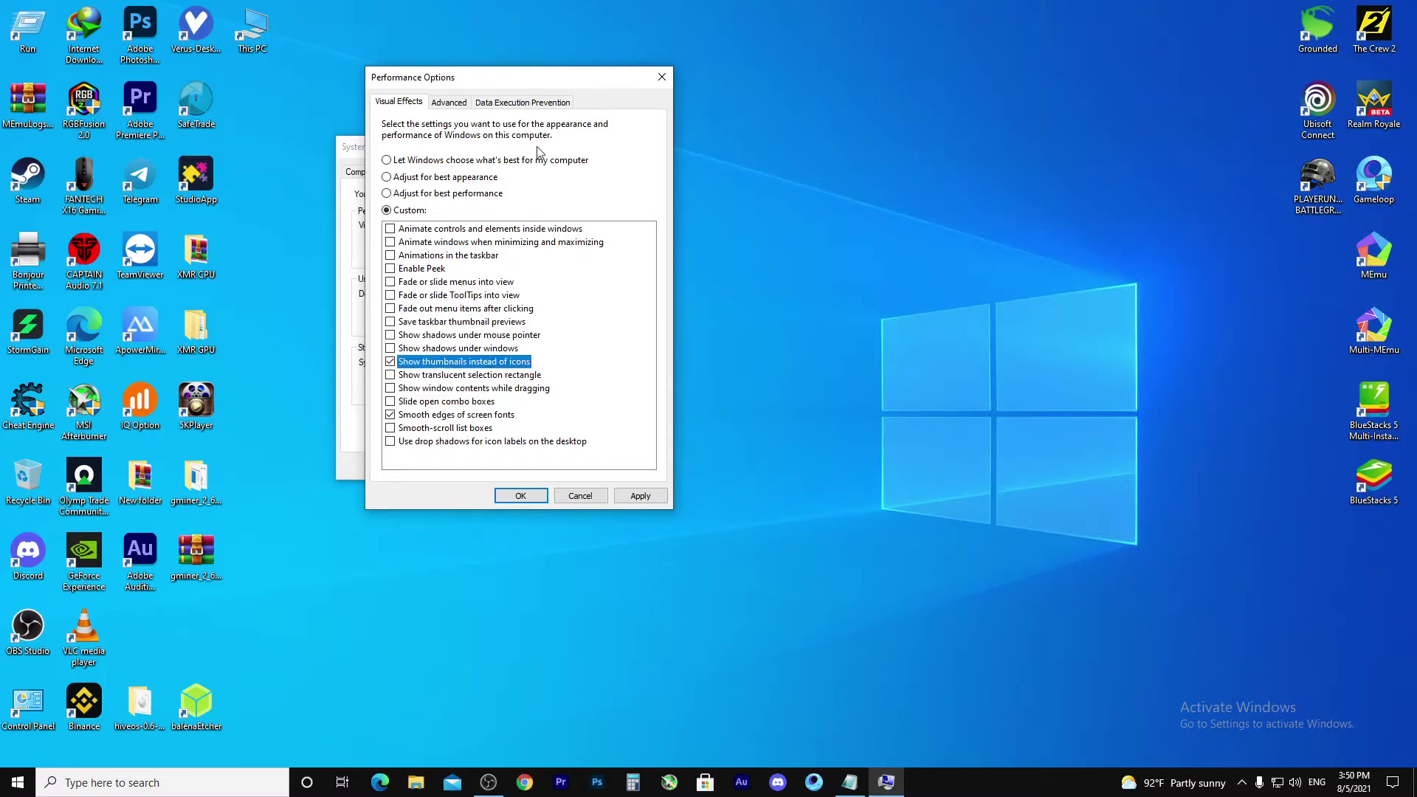
{"action": "left_click_drag", "start_coordinate": [519, 81], "coordinate": [575, 77]}
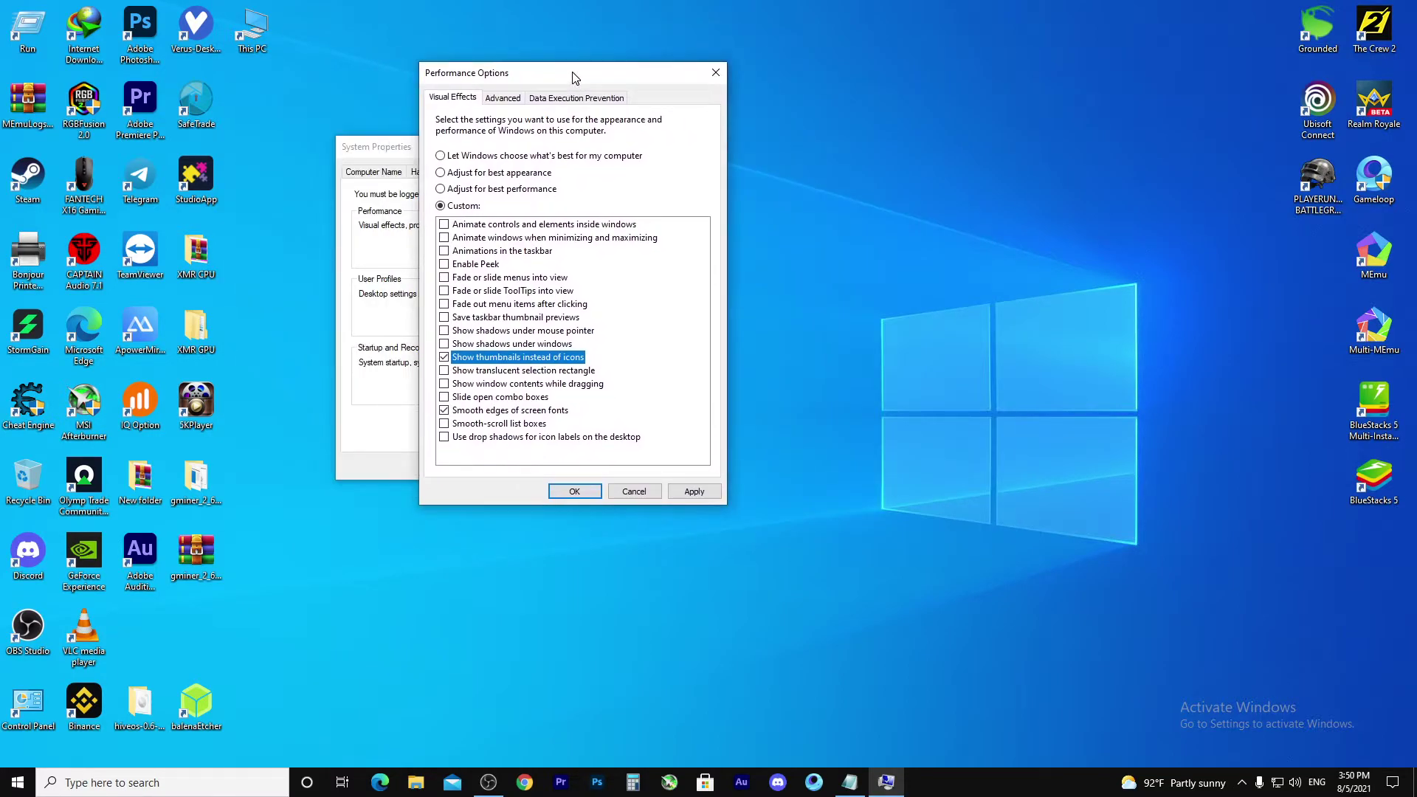
{"action": "left_click", "coordinate": [694, 491]}
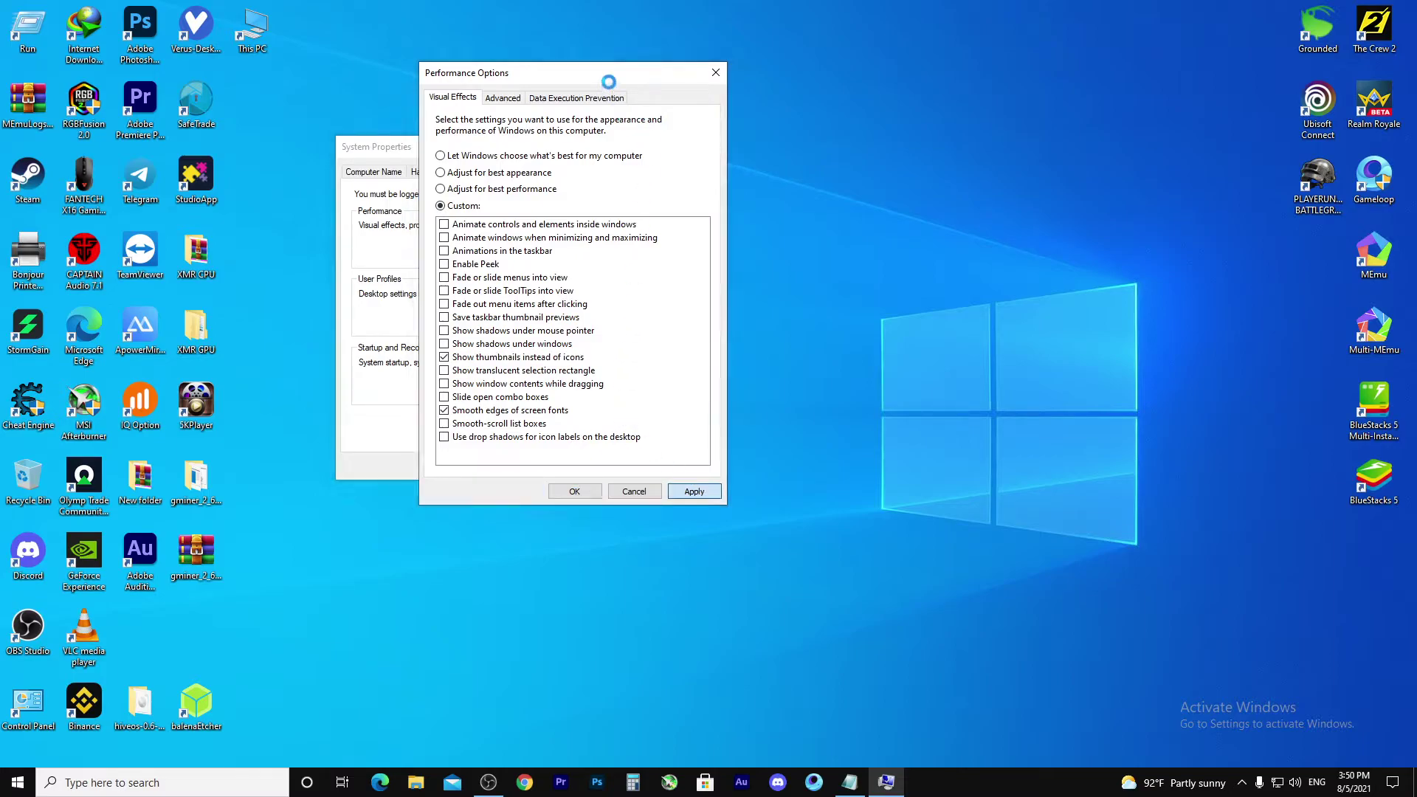
{"action": "left_click_drag", "start_coordinate": [594, 74], "coordinate": [465, 92]}
{"action": "left_click", "coordinate": [424, 501]}
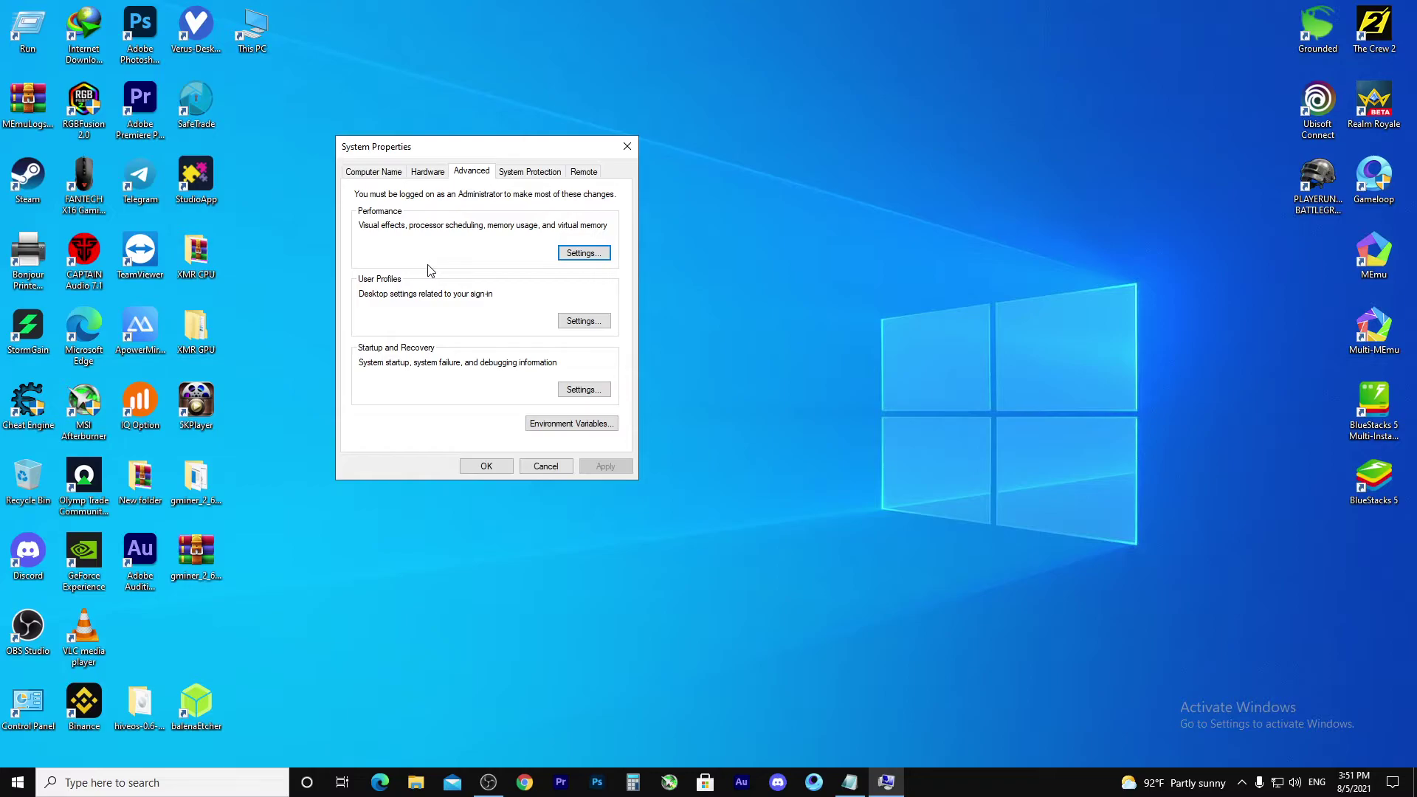
Step: Look at the User Profiles stored on the computer and close the list without changes
{"action": "left_click", "coordinate": [573, 322]}
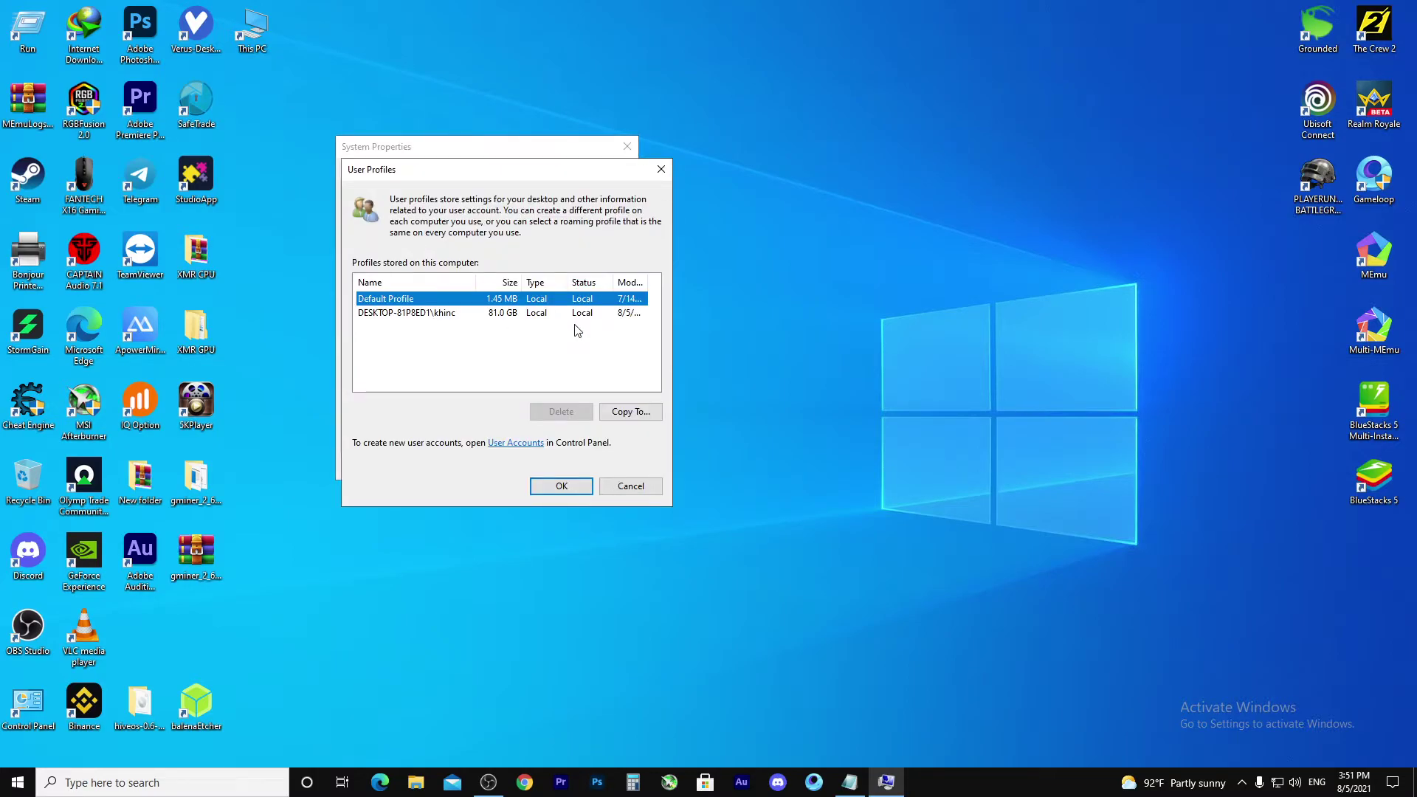
{"action": "left_click", "coordinate": [660, 171]}
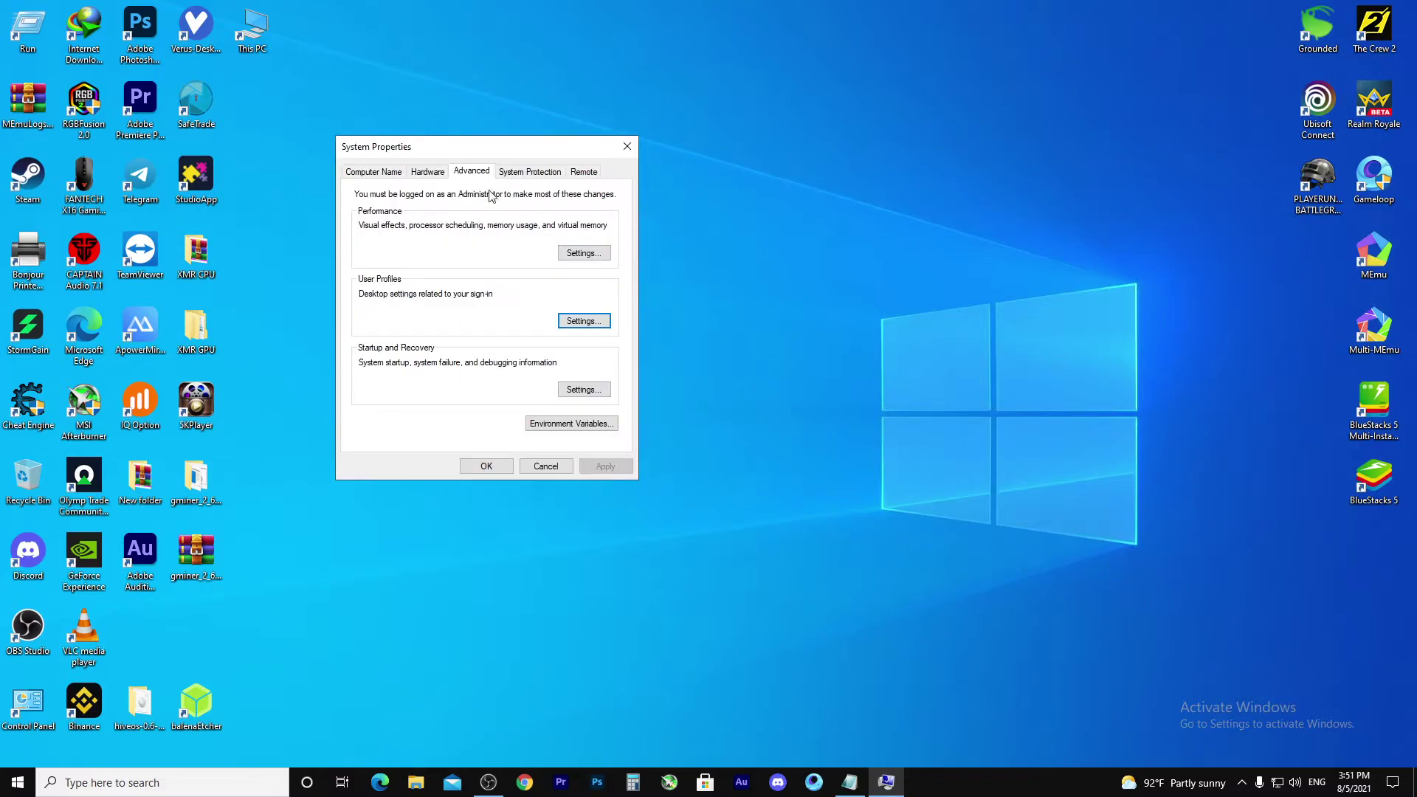
Step: Look at the Hardware settings and the Startup and Recovery settings, then close Startup and Recovery without changes
{"action": "left_click", "coordinate": [446, 173]}
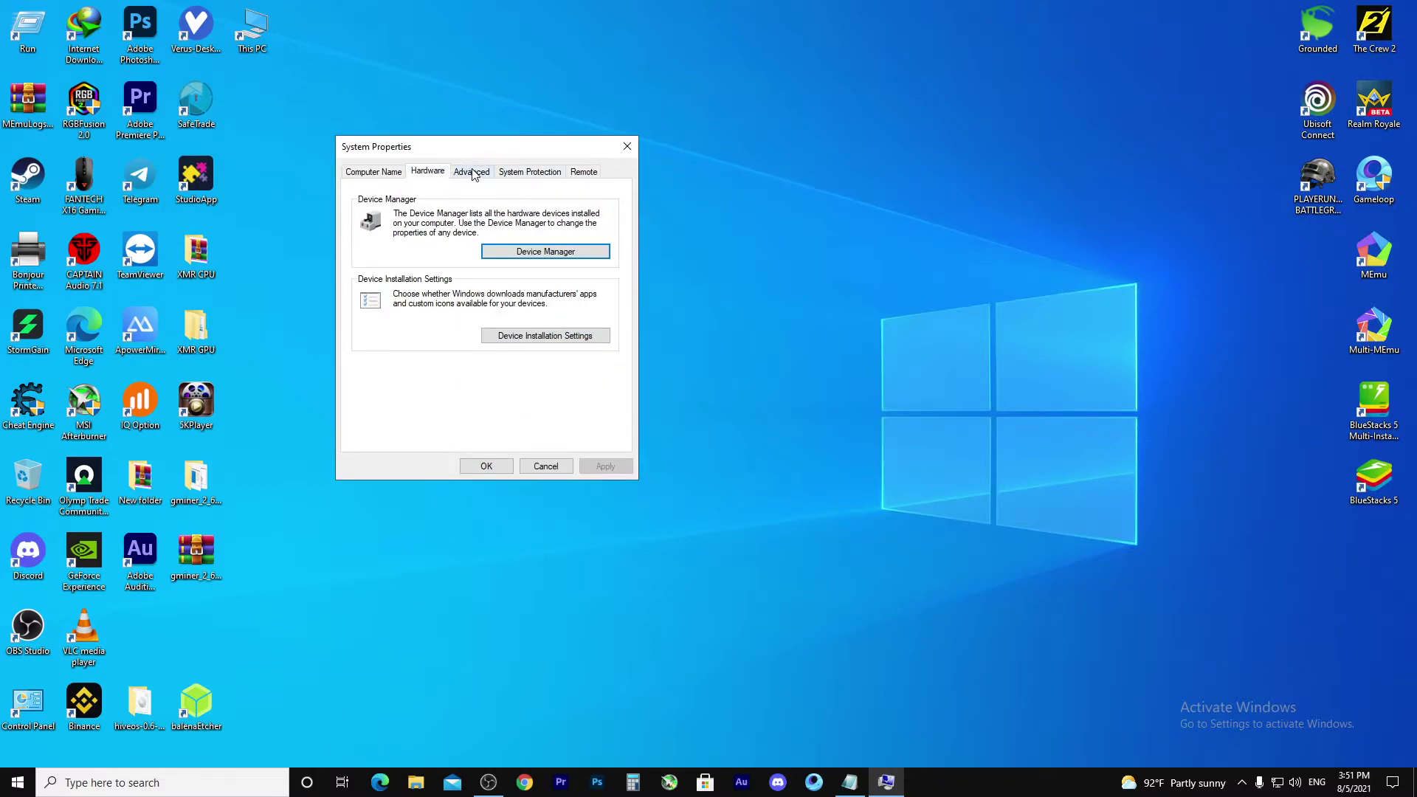
{"action": "left_click", "coordinate": [476, 174]}
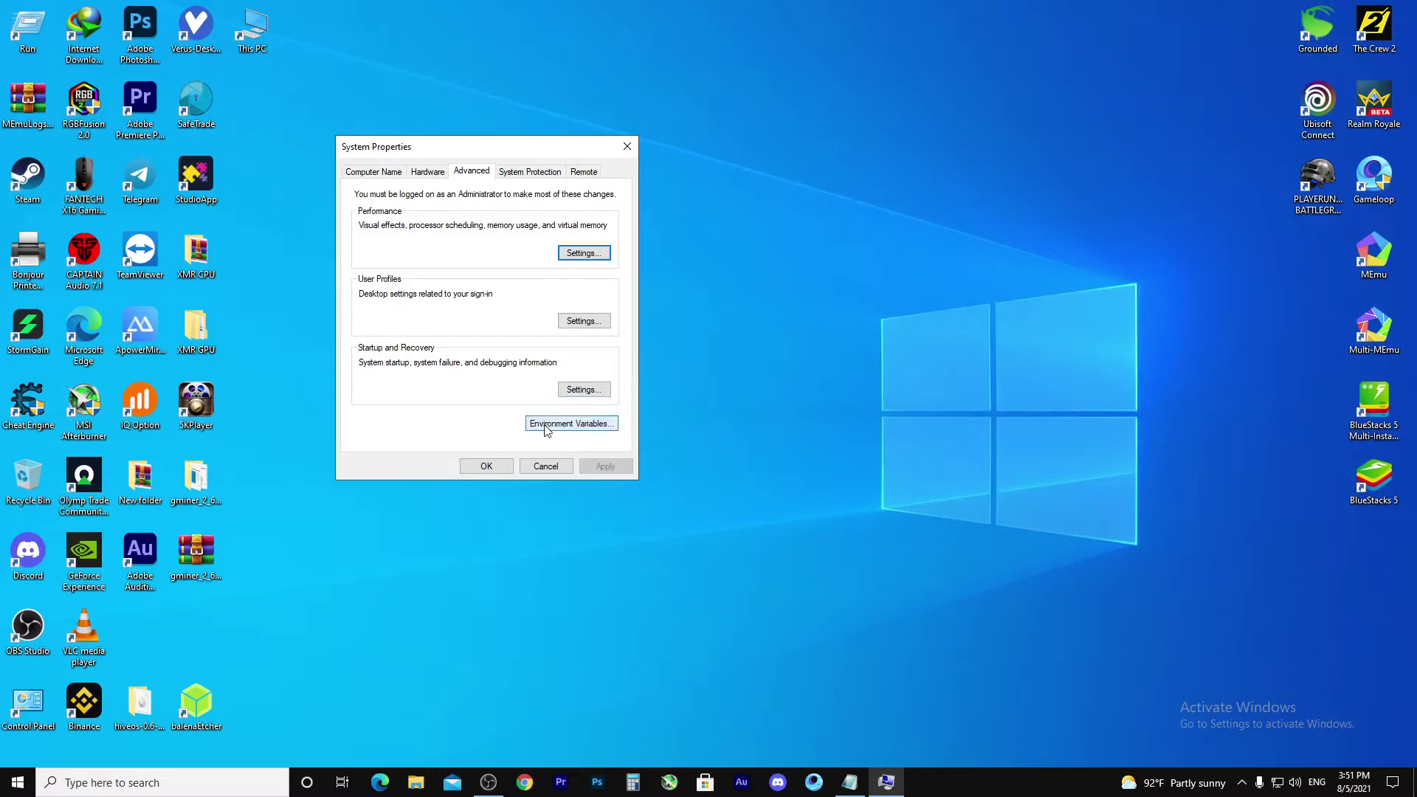
{"action": "left_click", "coordinate": [582, 389]}
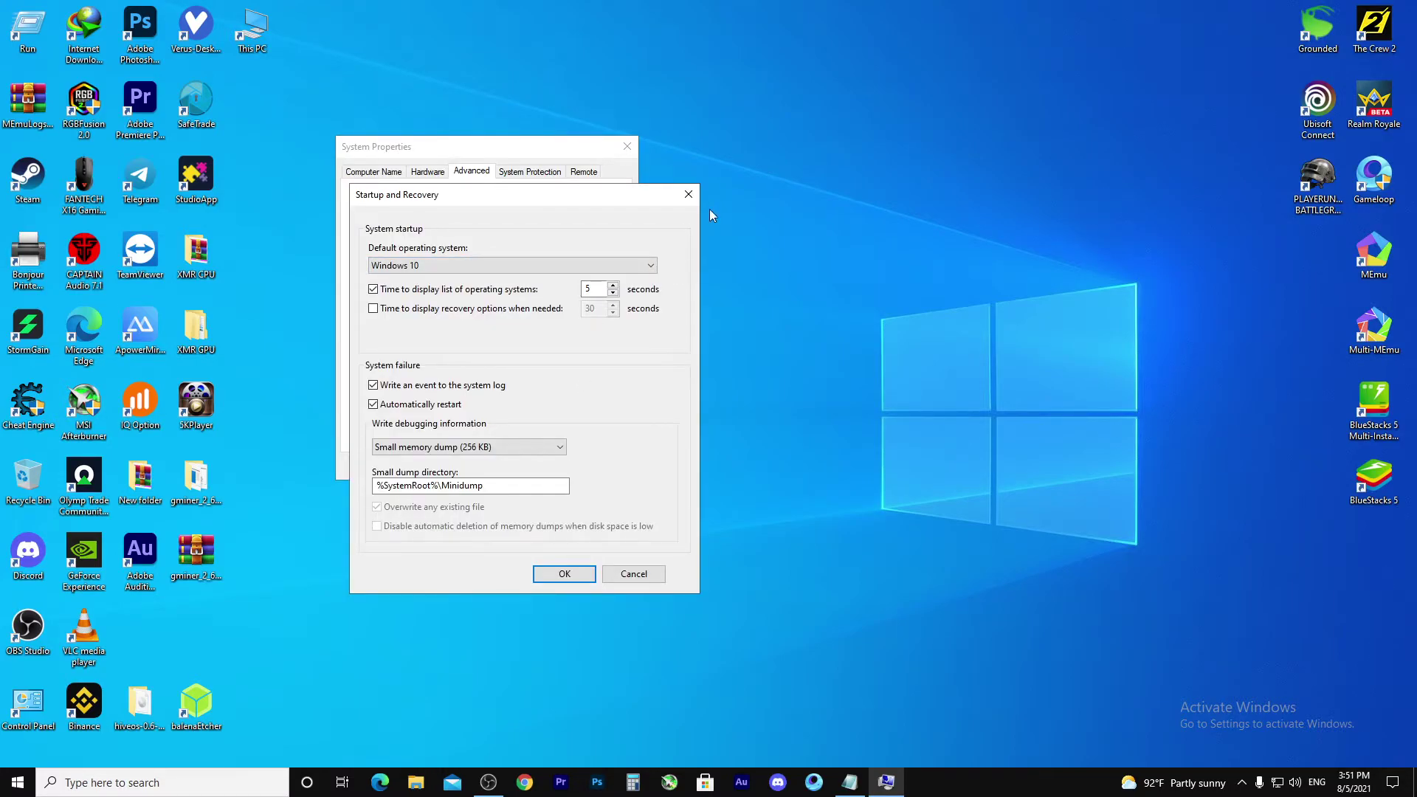
{"action": "left_click", "coordinate": [687, 194]}
Step: View the virtual memory settings in the advanced Performance Options, then close both dialogs without changes
{"action": "left_click", "coordinate": [584, 254]}
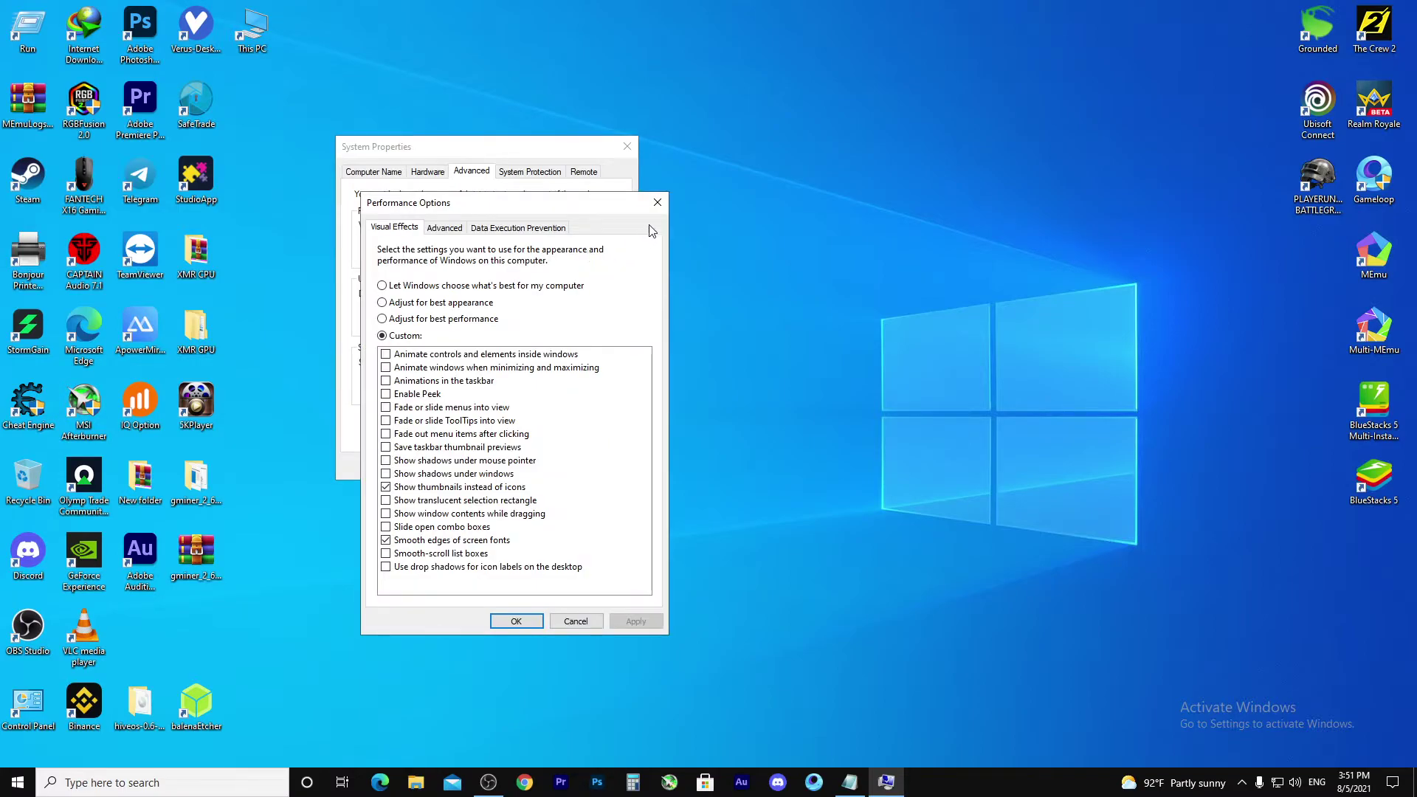
{"action": "left_click", "coordinate": [450, 231]}
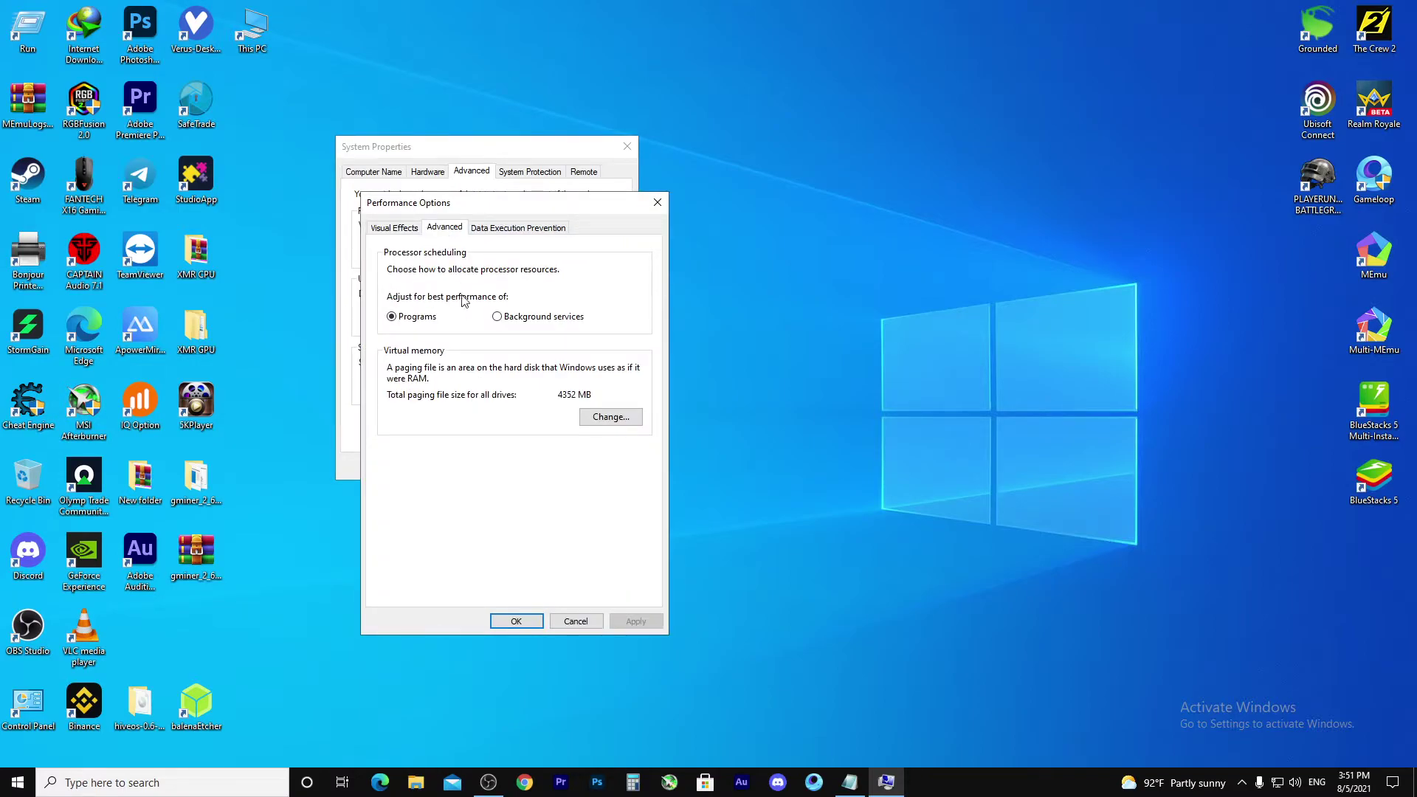
{"action": "left_click", "coordinate": [604, 416]}
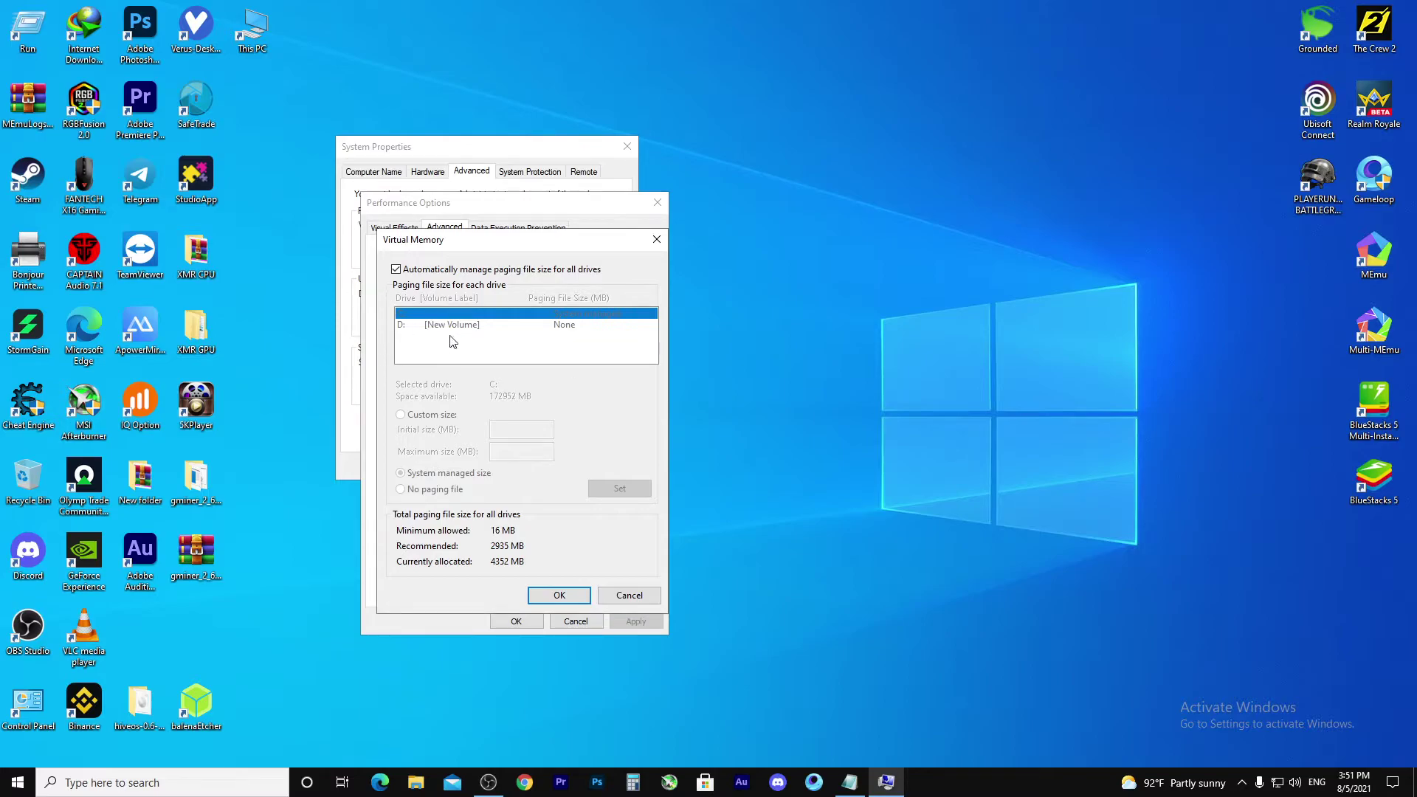
{"action": "left_click", "coordinate": [656, 241]}
{"action": "left_click", "coordinate": [658, 202]}
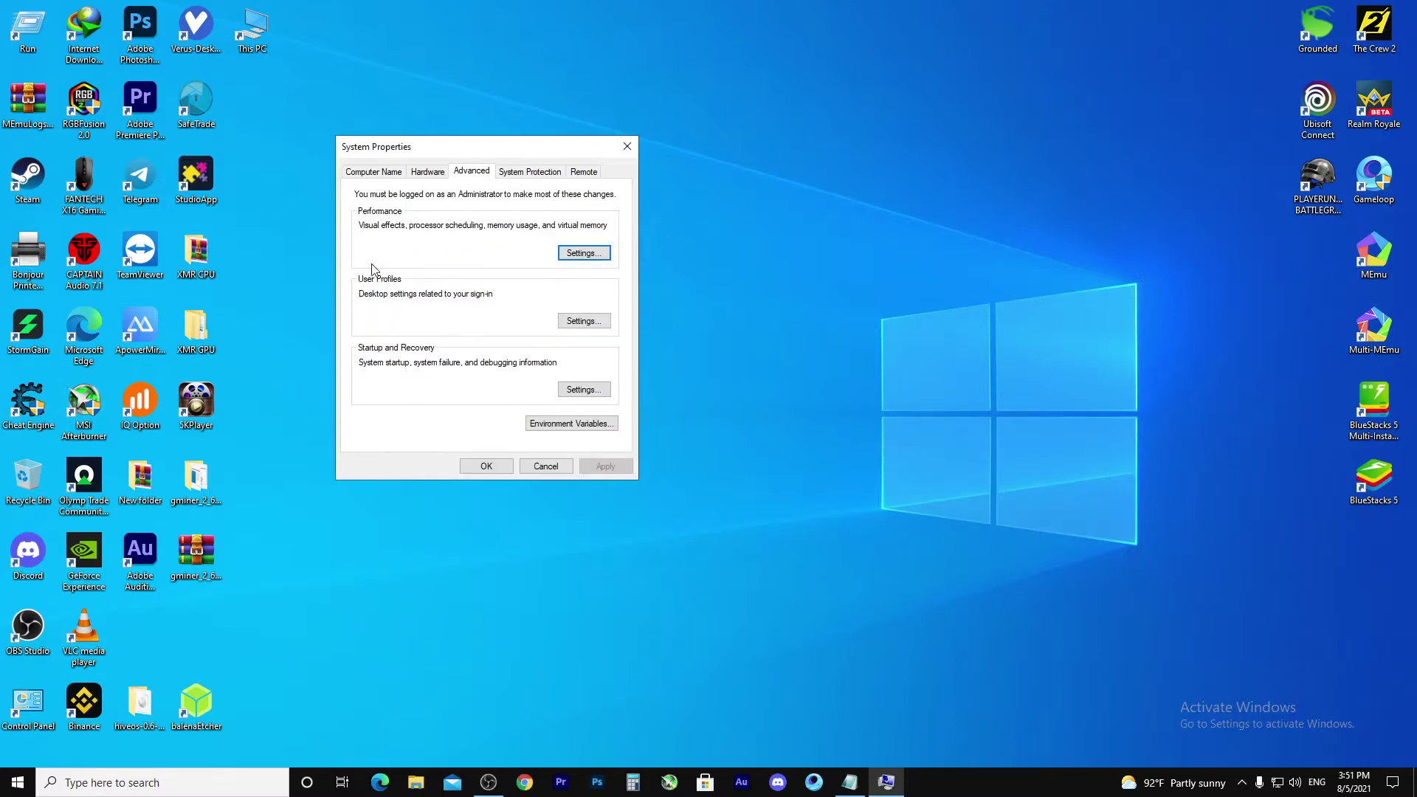
Step: In the Virtual Memory settings, turn off automatic paging file management and set drive D to no paging file, accepting the restart notice
{"action": "left_click", "coordinate": [583, 252]}
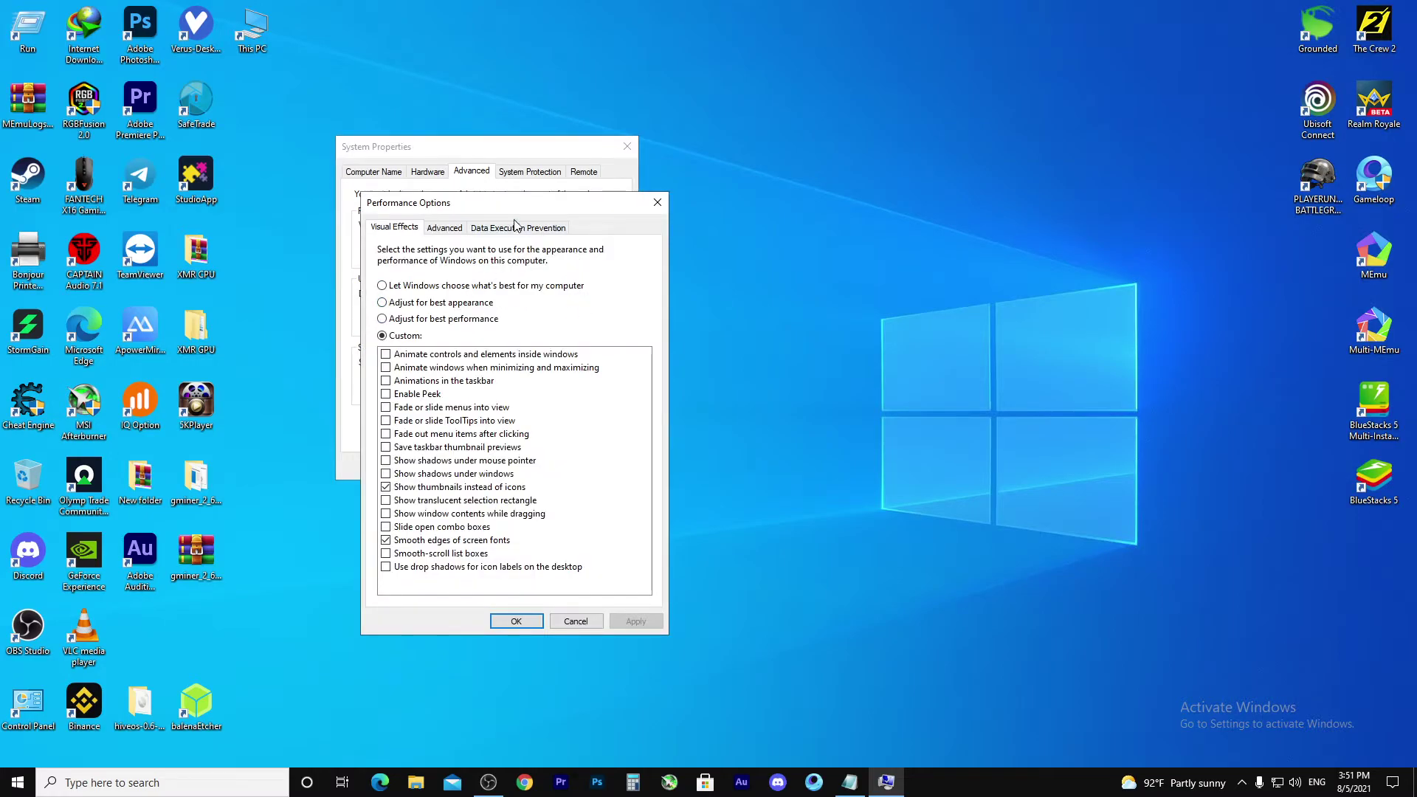
{"action": "left_click_drag", "start_coordinate": [528, 203], "coordinate": [555, 125]}
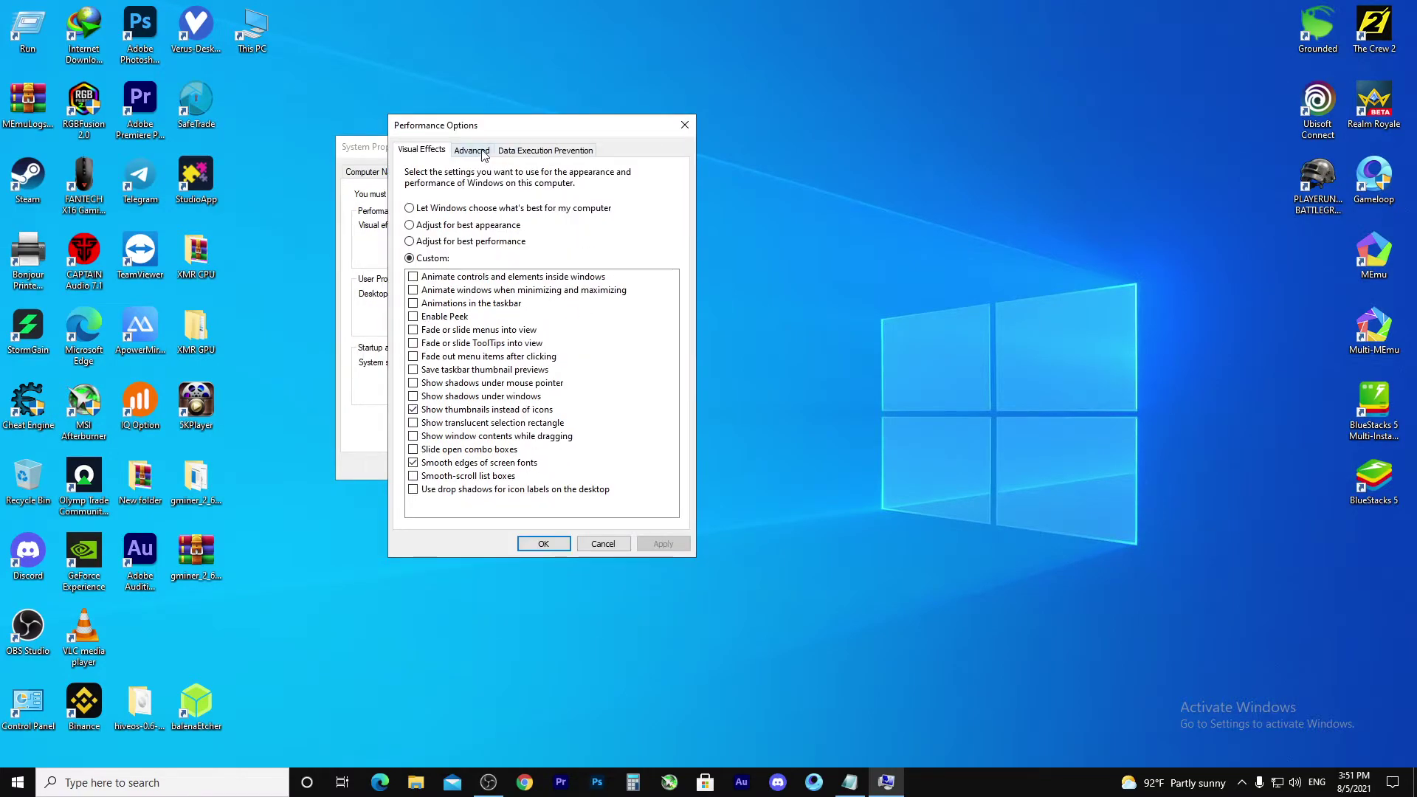
{"action": "left_click", "coordinate": [484, 155]}
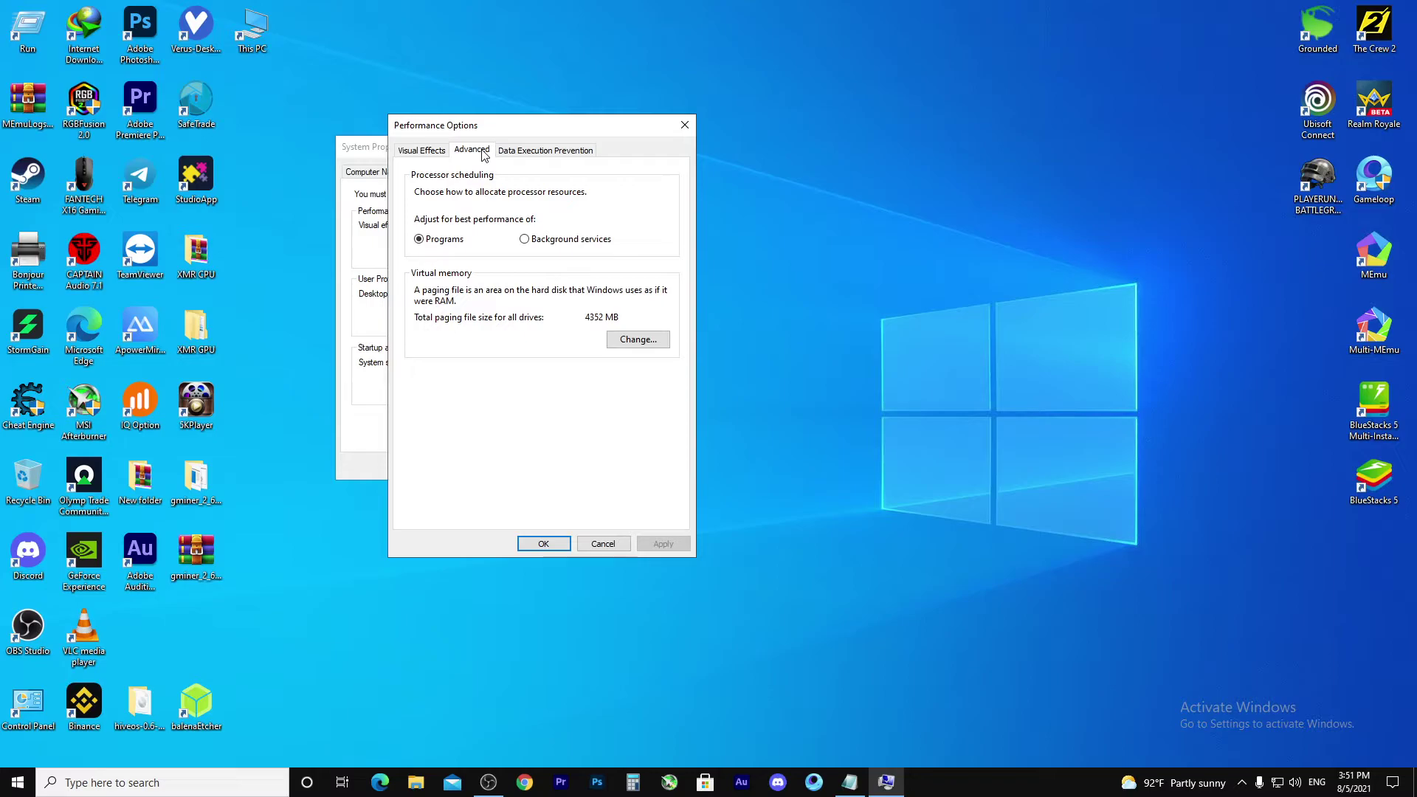
{"action": "left_click", "coordinate": [636, 339]}
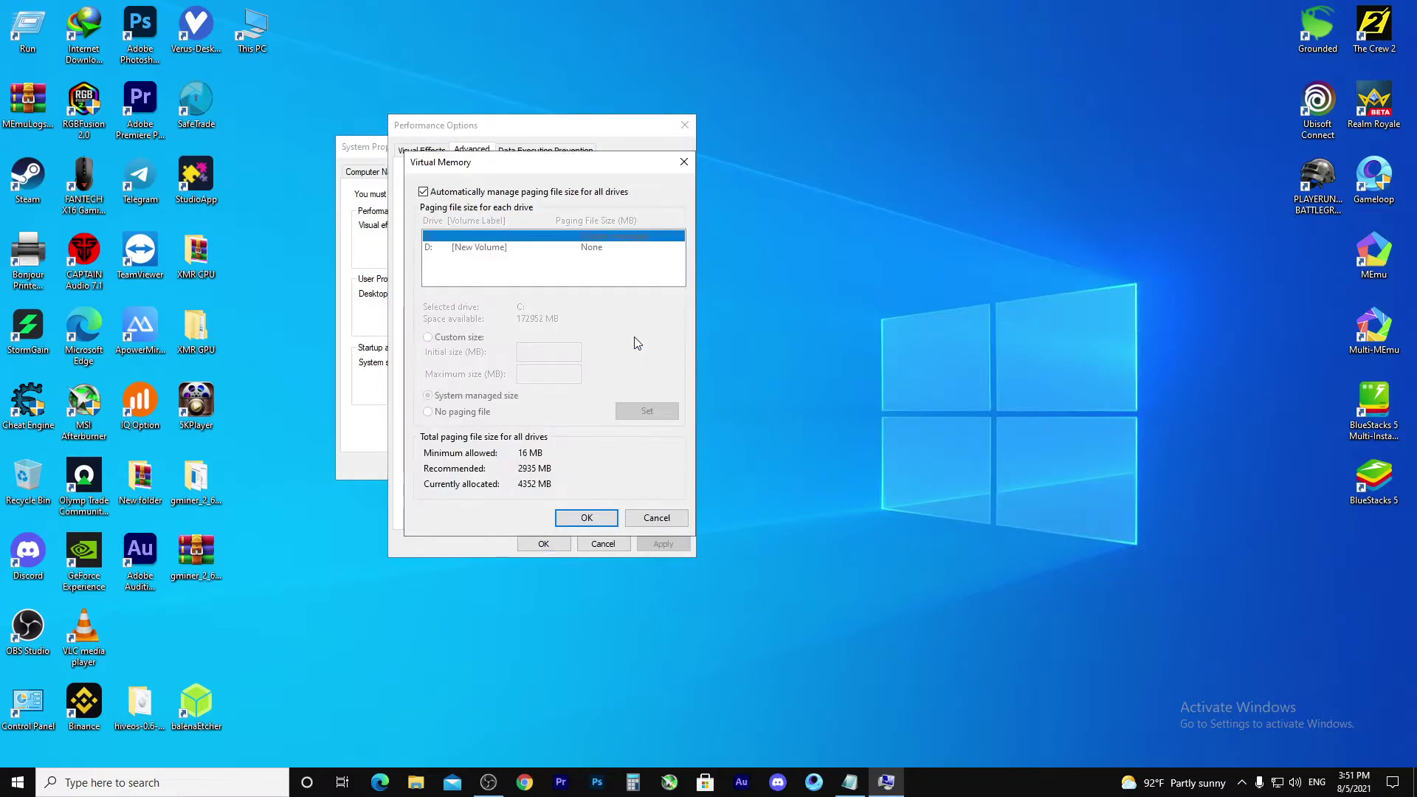
{"action": "left_click", "coordinate": [424, 191]}
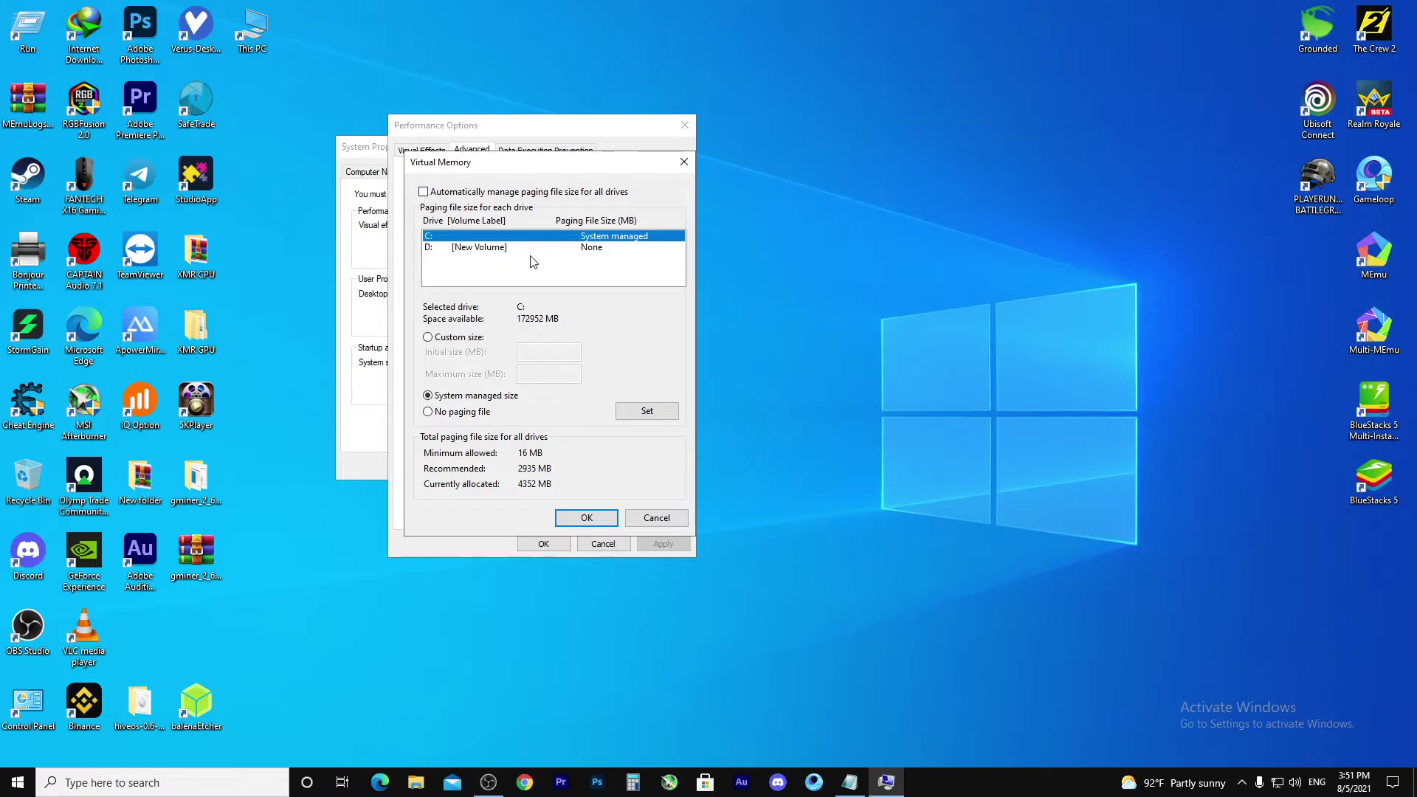
{"action": "left_click", "coordinate": [453, 249]}
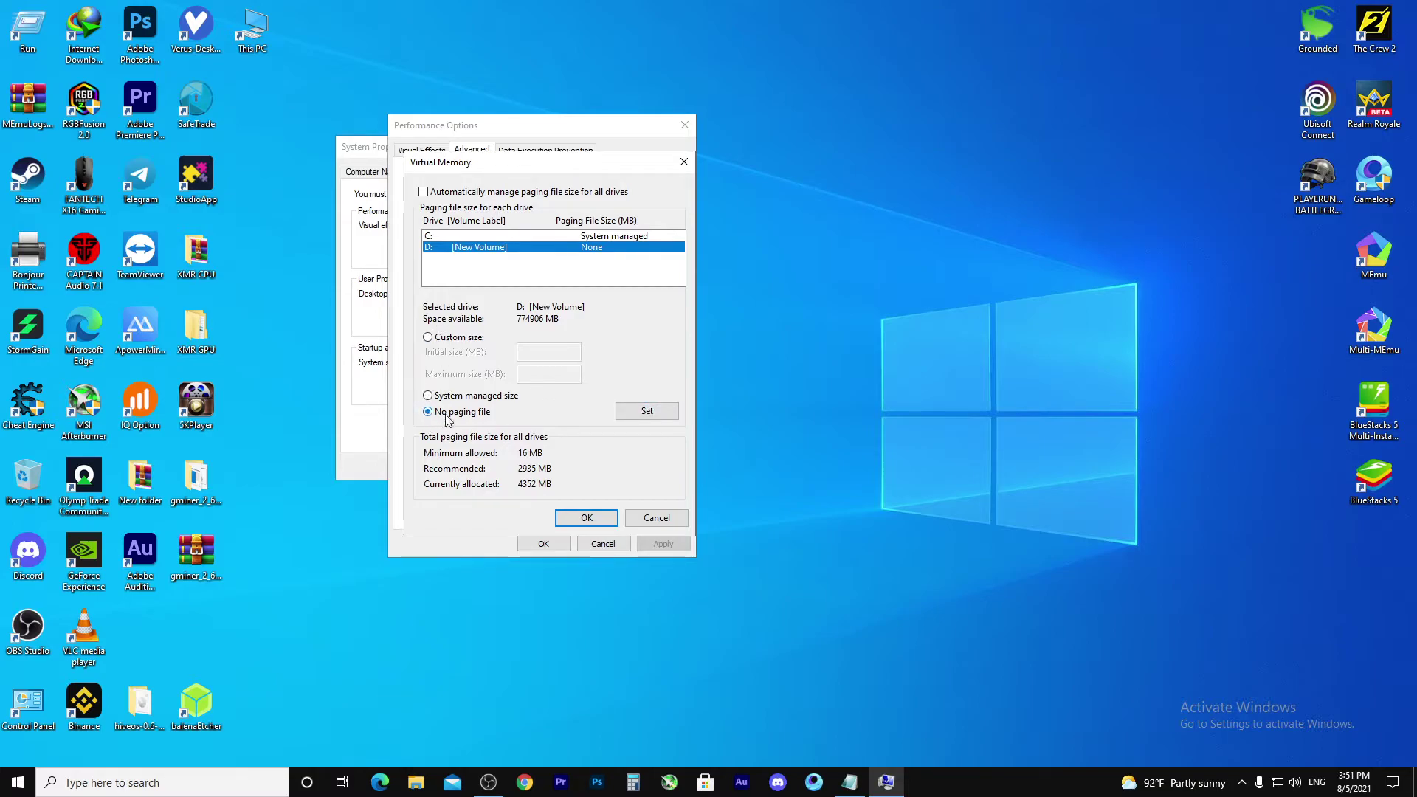
{"action": "left_click", "coordinate": [648, 413]}
{"action": "left_click", "coordinate": [586, 517]}
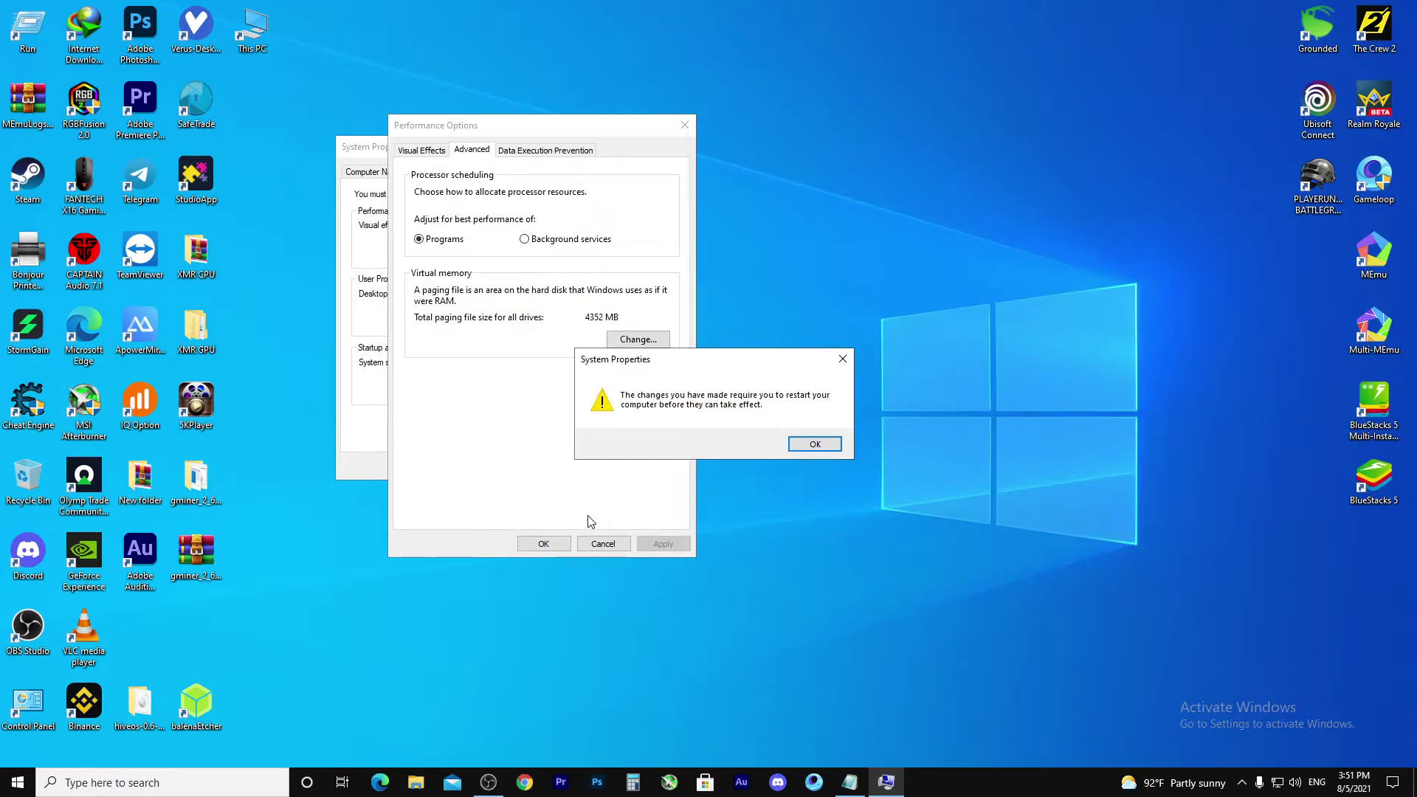
{"action": "left_click", "coordinate": [812, 446]}
Step: Try setting drive C to no paging file in the Virtual Memory settings and accept the warning
{"action": "left_click", "coordinate": [632, 338]}
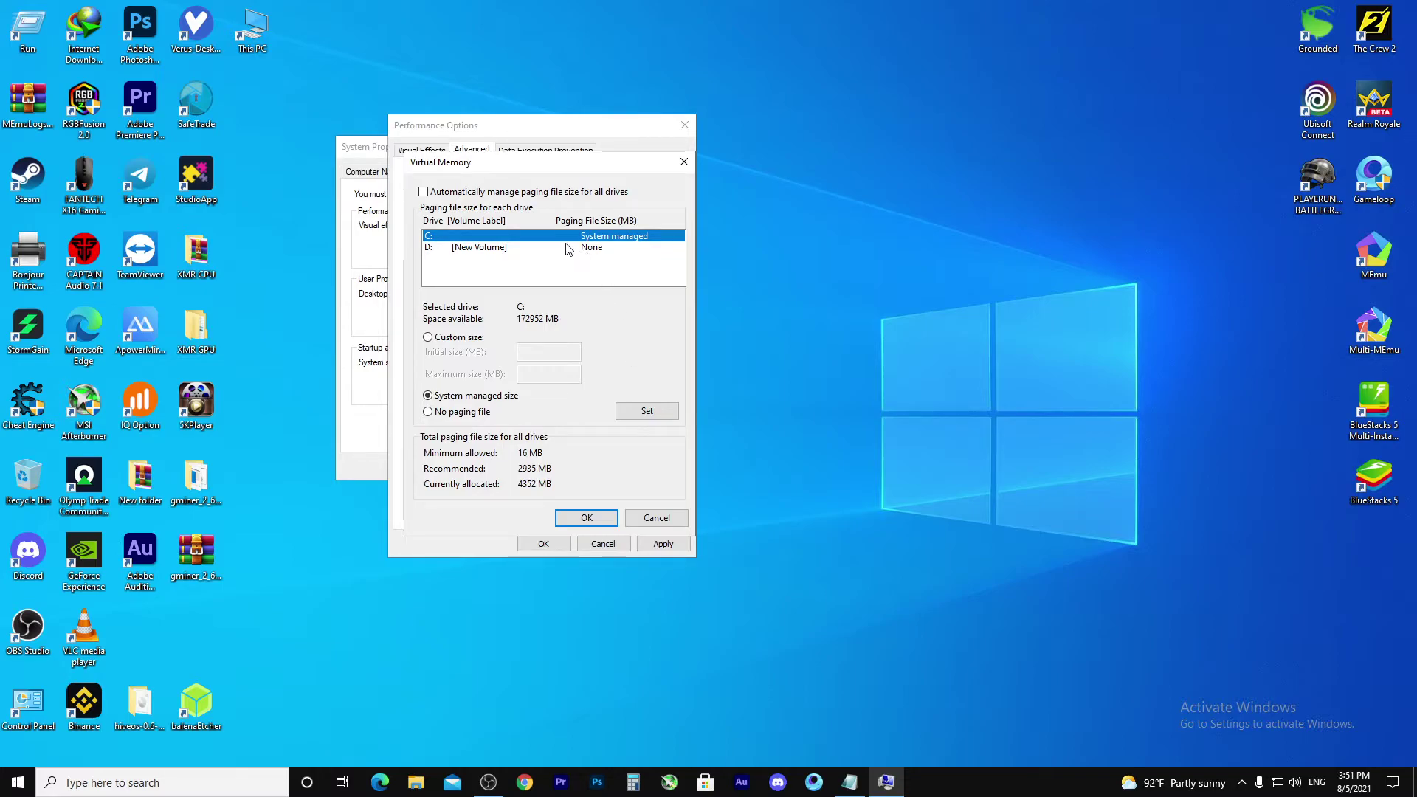
{"action": "left_click", "coordinate": [430, 343]}
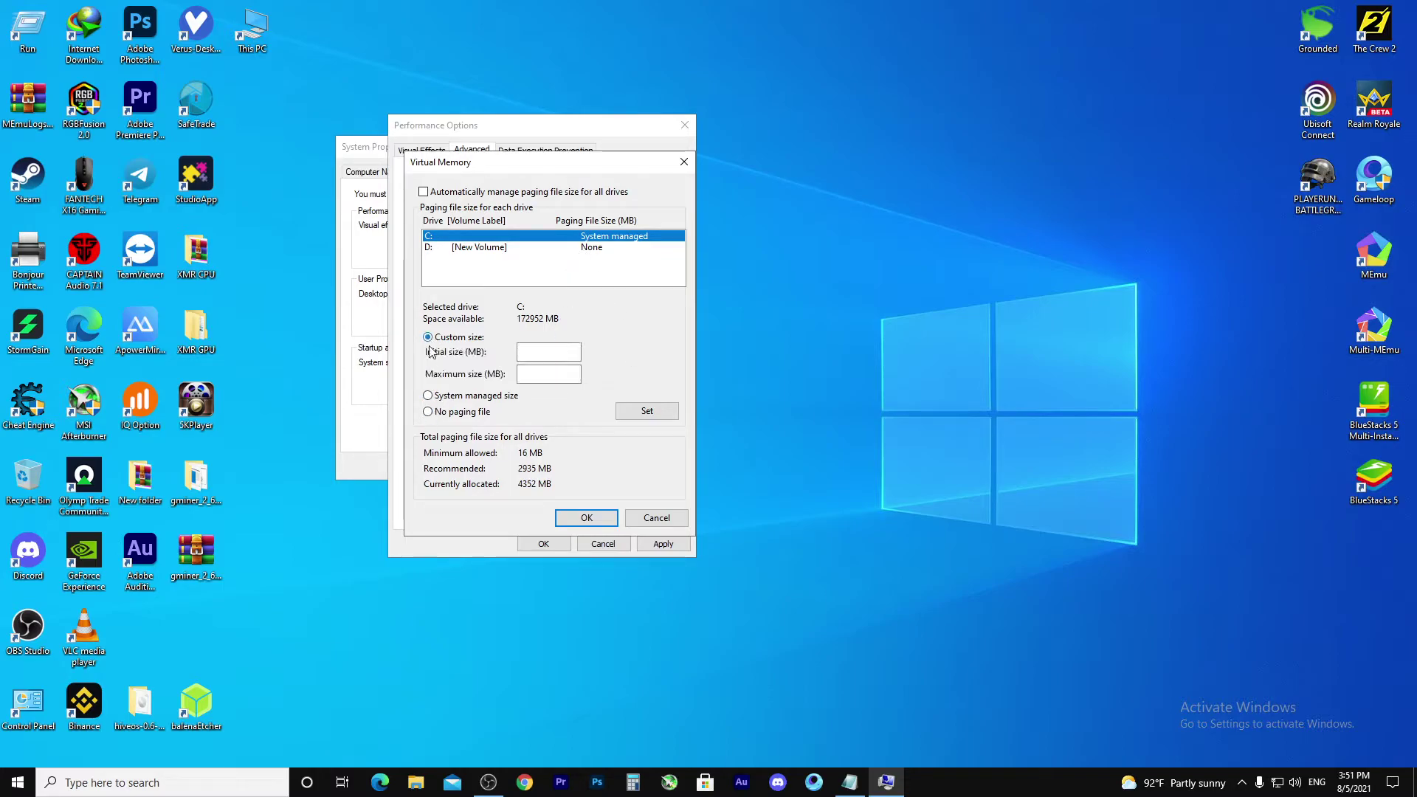
{"action": "left_click", "coordinate": [430, 413]}
{"action": "left_click", "coordinate": [646, 415]}
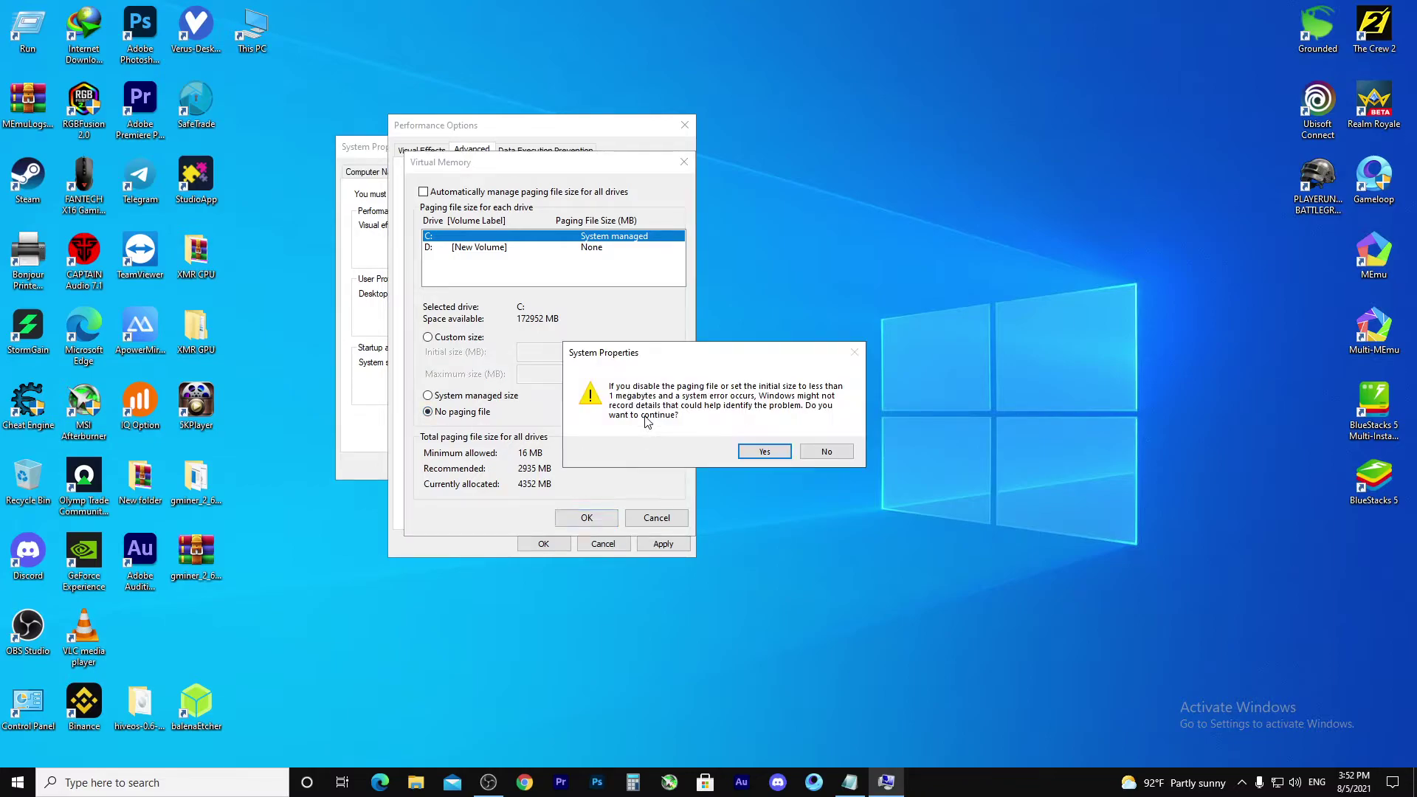
{"action": "left_click", "coordinate": [764, 451]}
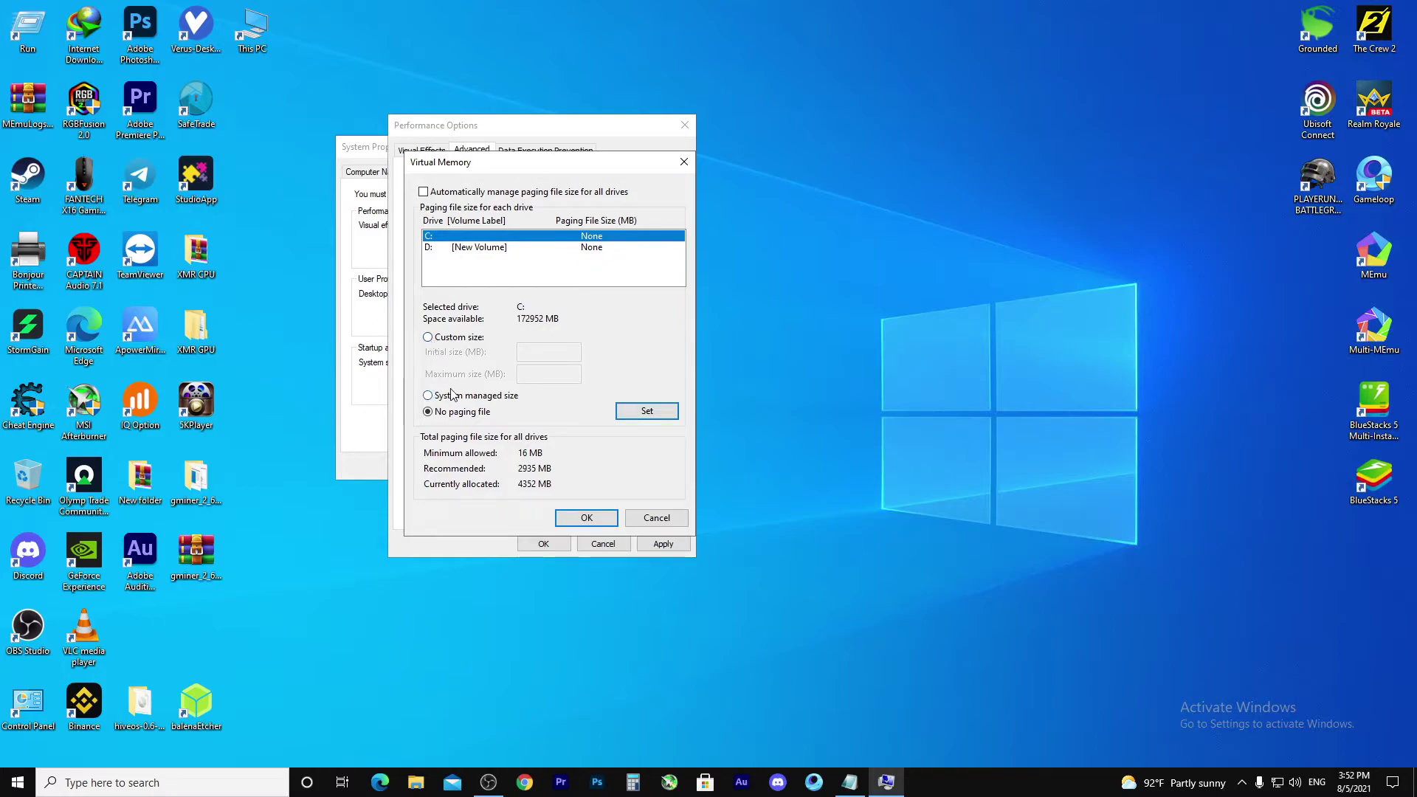
Step: Set drive C's paging file to System managed size, confirm the virtual memory settings, and apply and close Performance Options
{"action": "left_click", "coordinate": [428, 396]}
{"action": "left_click", "coordinate": [622, 413]}
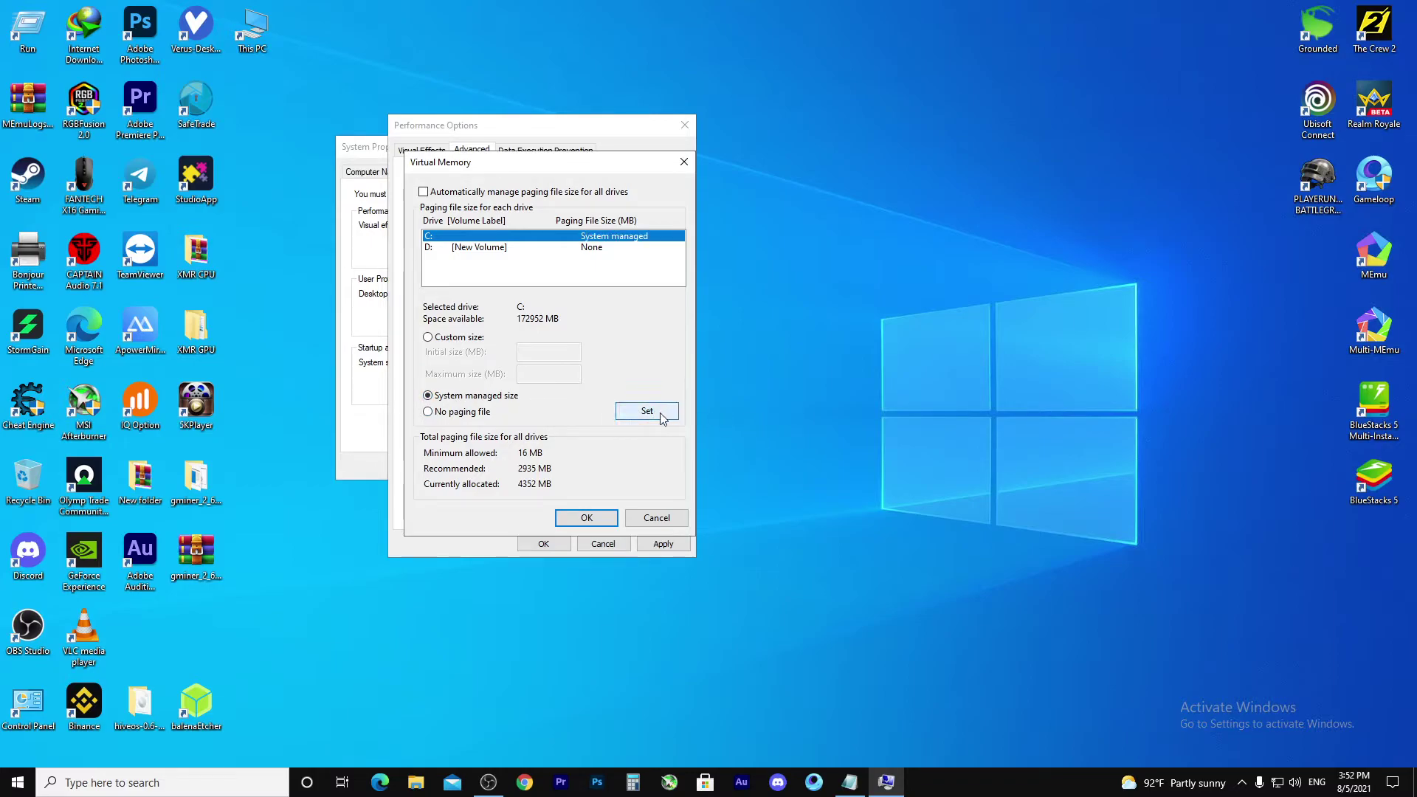
{"action": "left_click", "coordinate": [592, 246]}
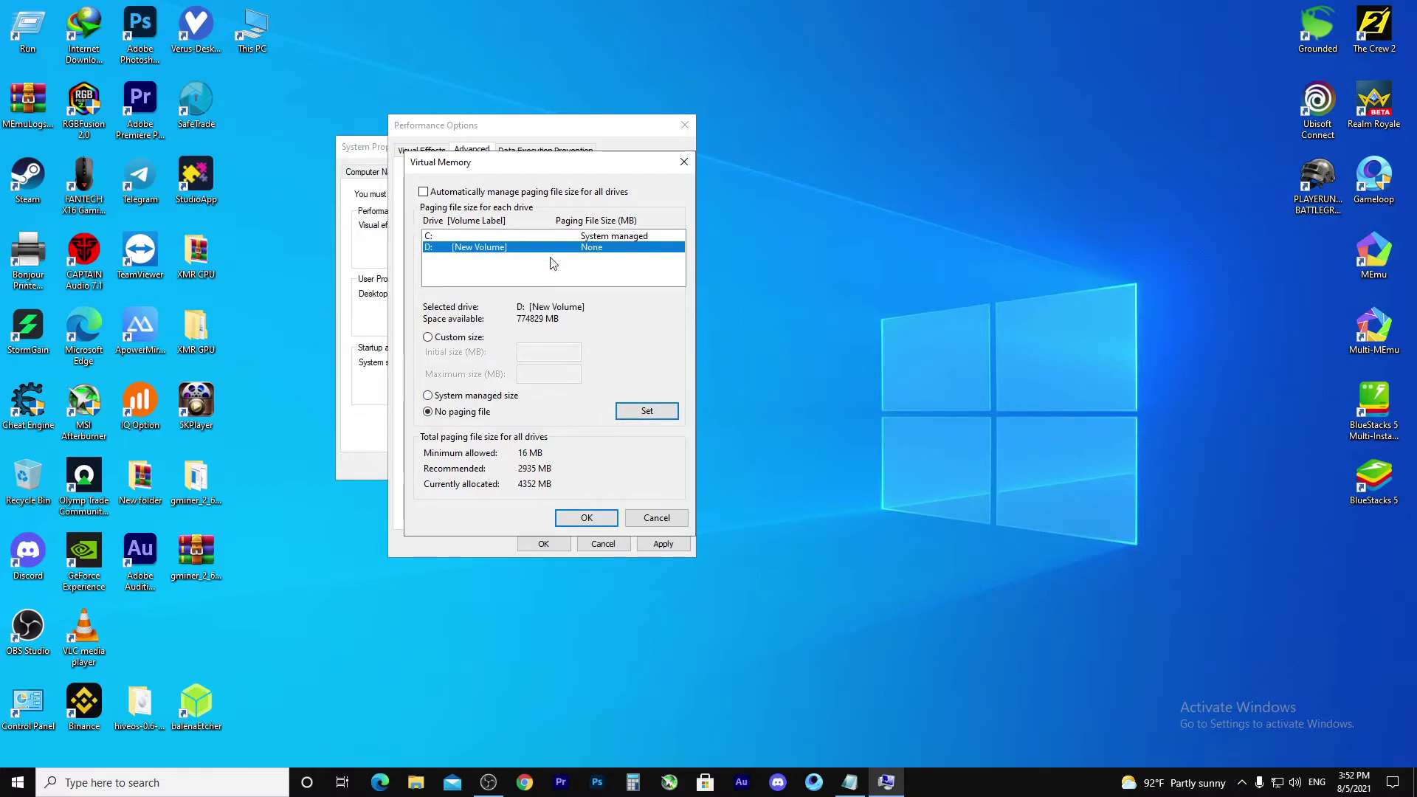
{"action": "left_click", "coordinate": [428, 395]}
{"action": "left_click", "coordinate": [552, 237]}
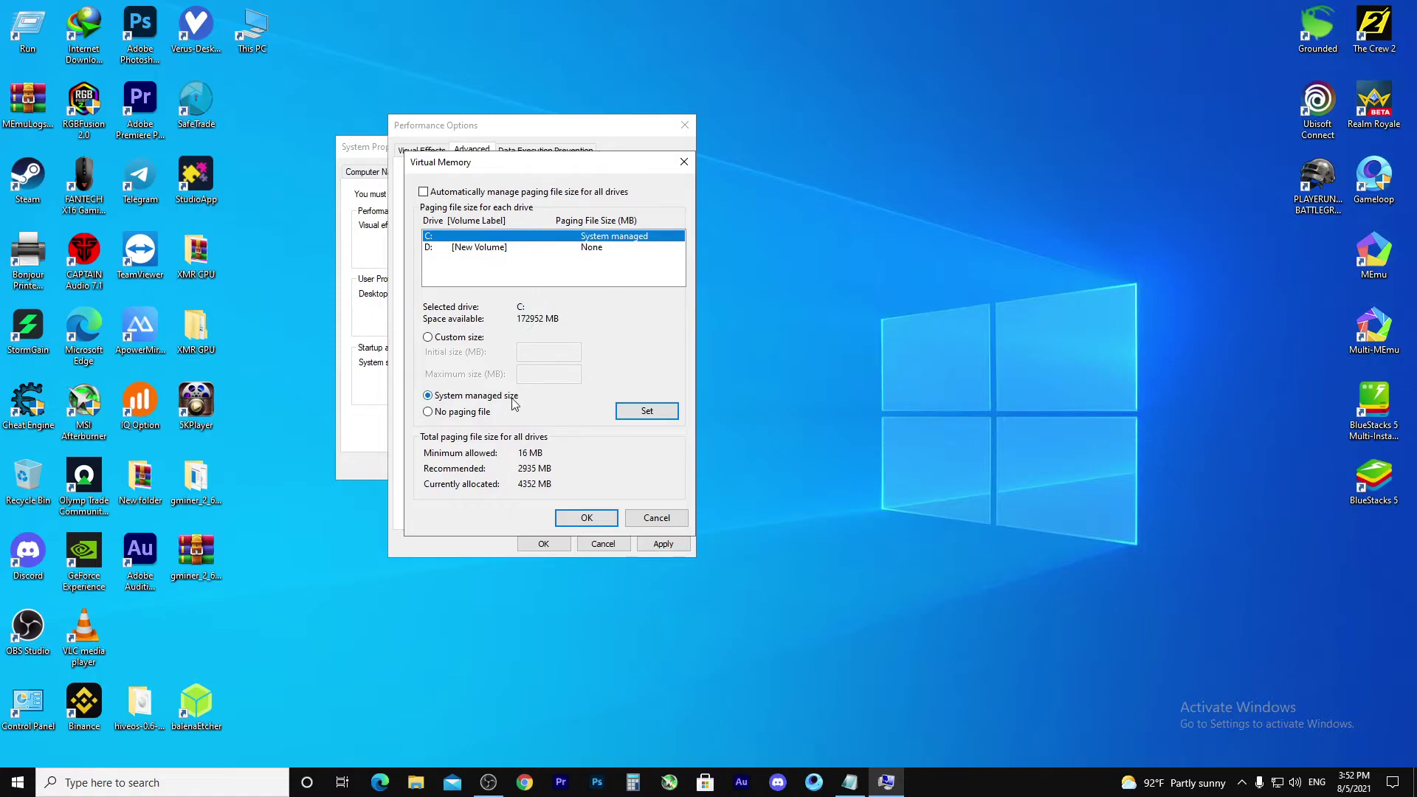
{"action": "left_click", "coordinate": [587, 517]}
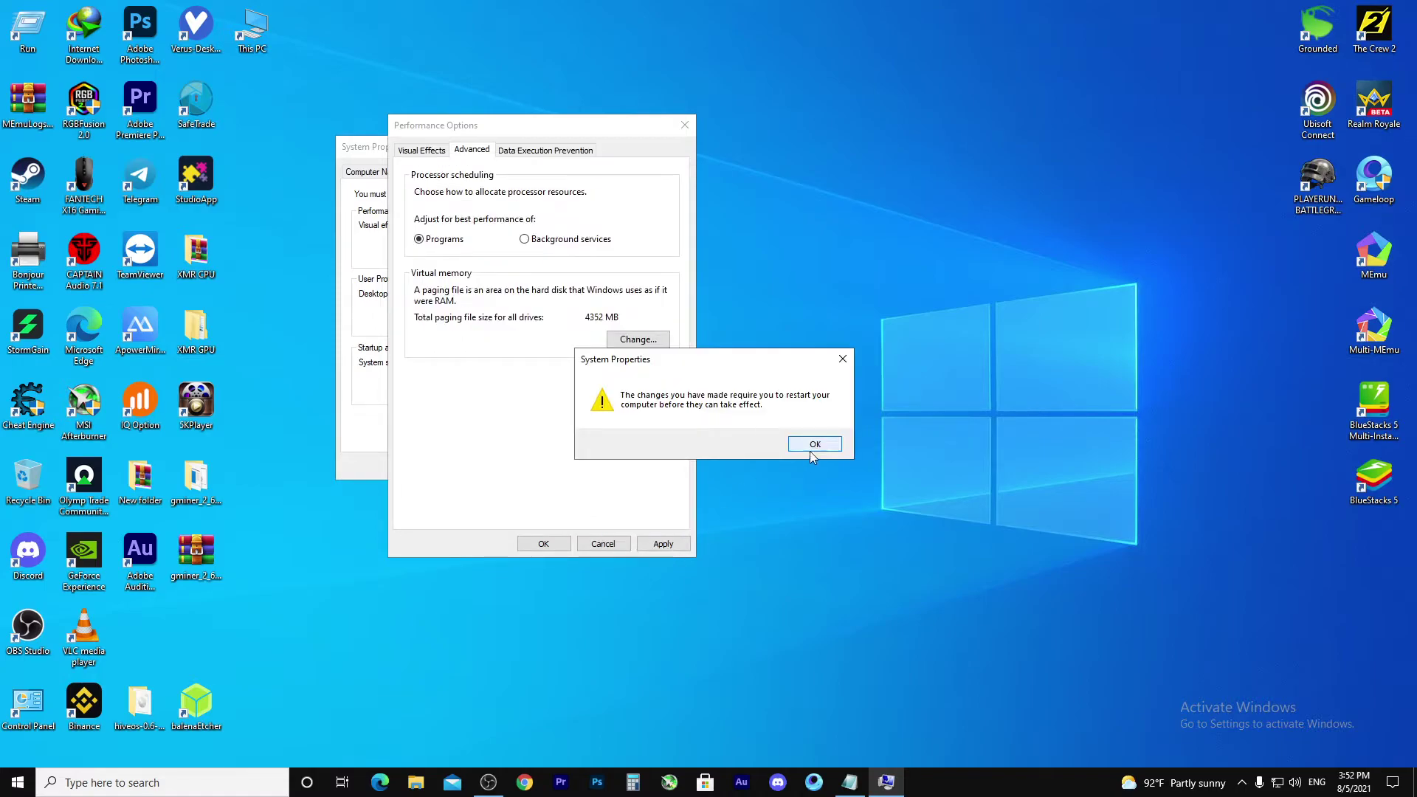
{"action": "left_click", "coordinate": [812, 445]}
{"action": "left_click", "coordinate": [664, 544]}
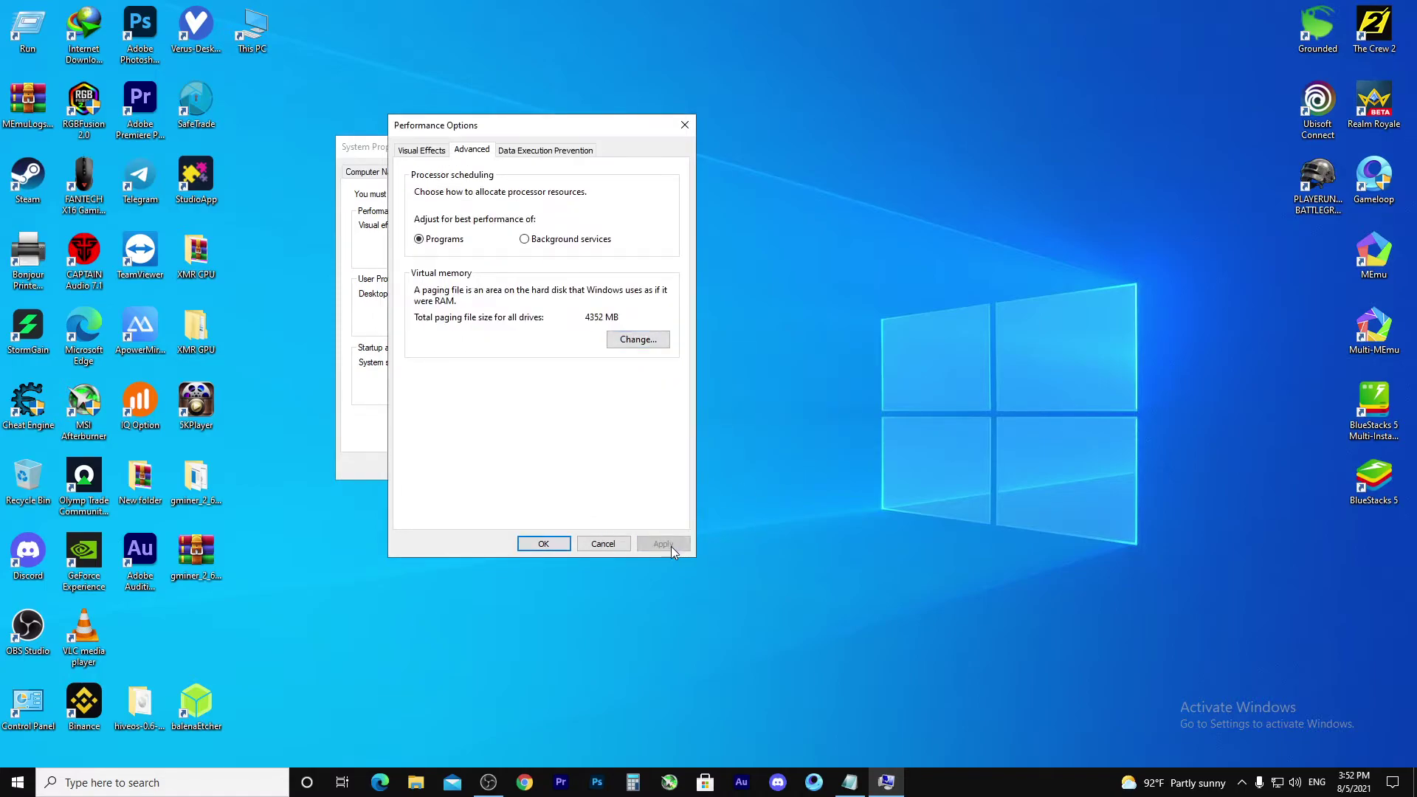
{"action": "left_click", "coordinate": [544, 545]}
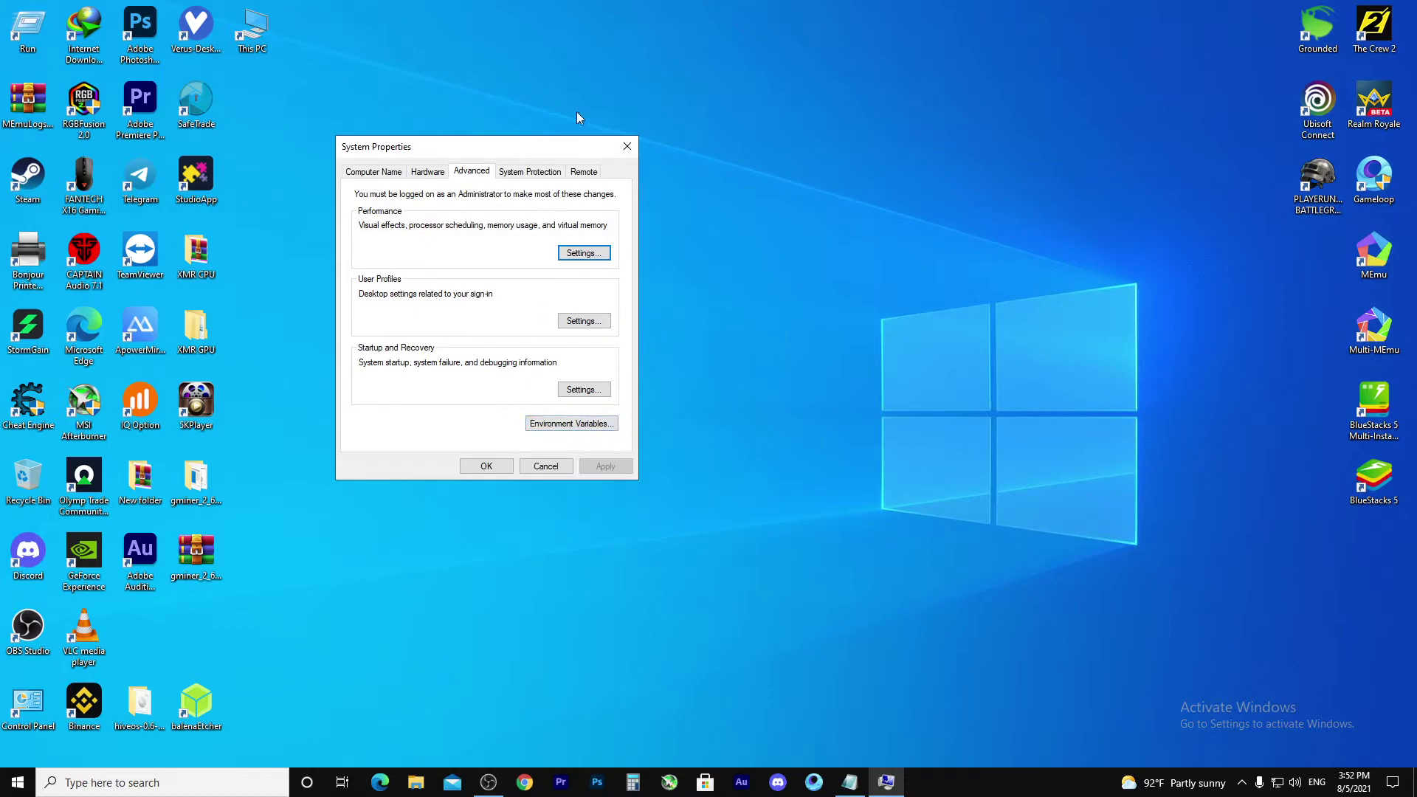
Step: Close System Properties and refresh the desktop
{"action": "left_click", "coordinate": [521, 174]}
{"action": "left_click", "coordinate": [627, 146]}
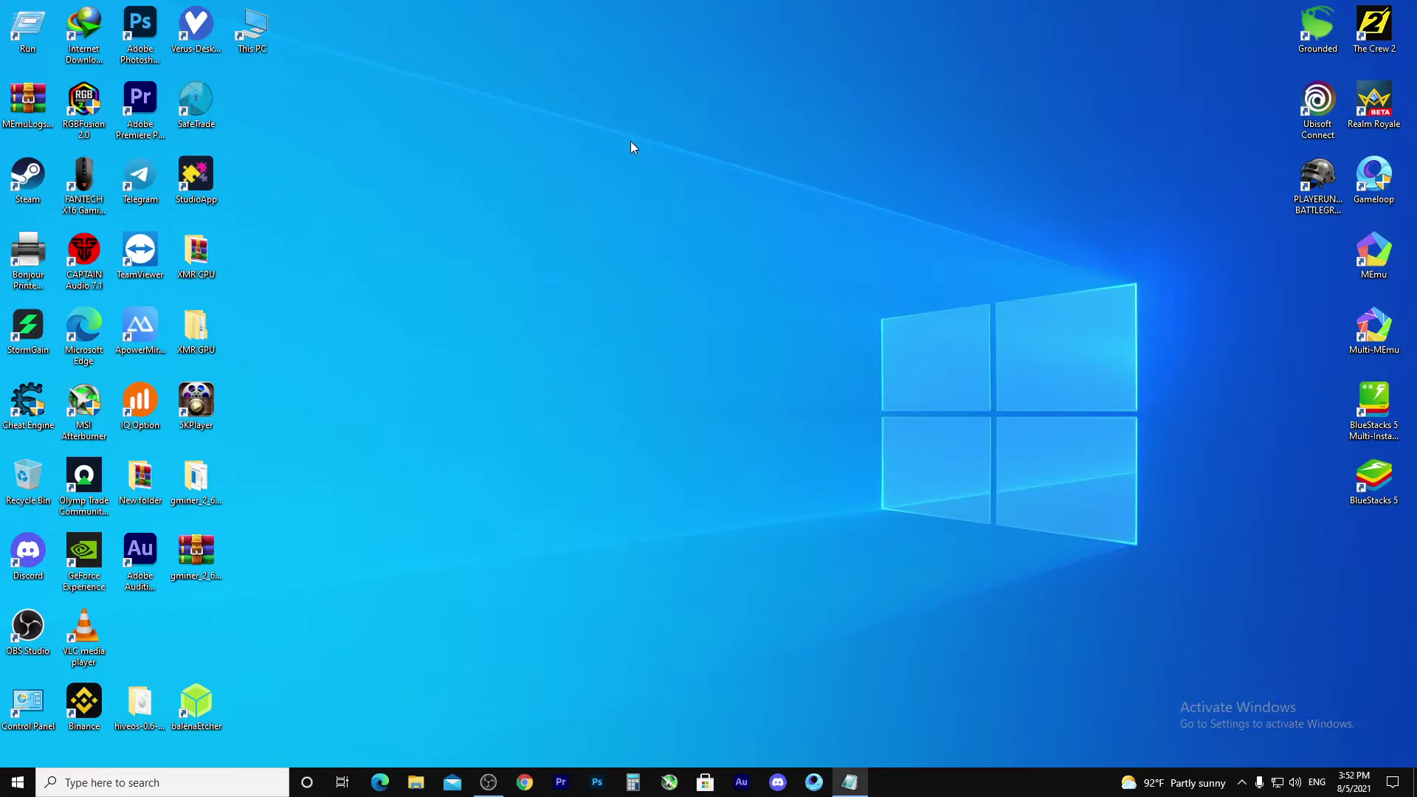
{"action": "right_click", "coordinate": [729, 166]}
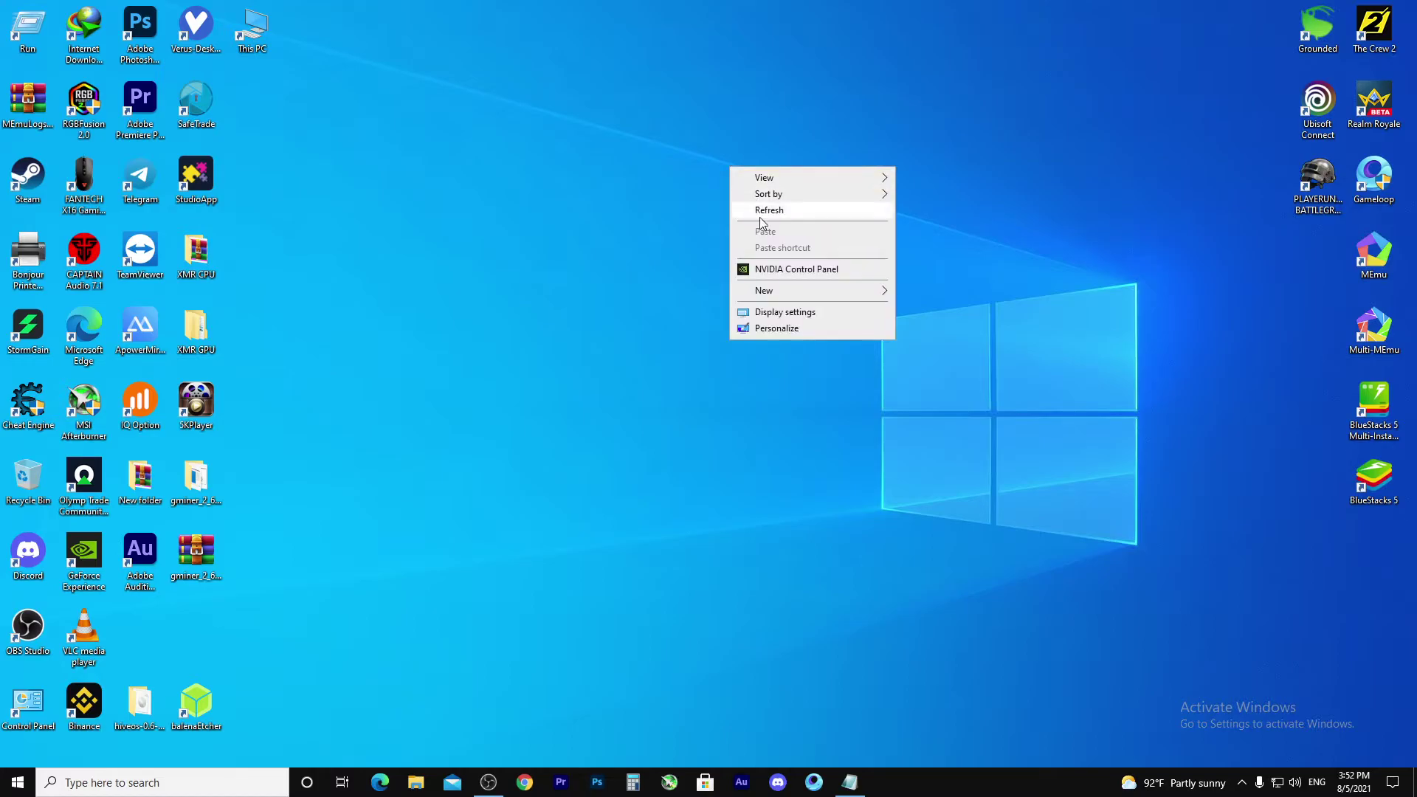
{"action": "left_click", "coordinate": [742, 209]}
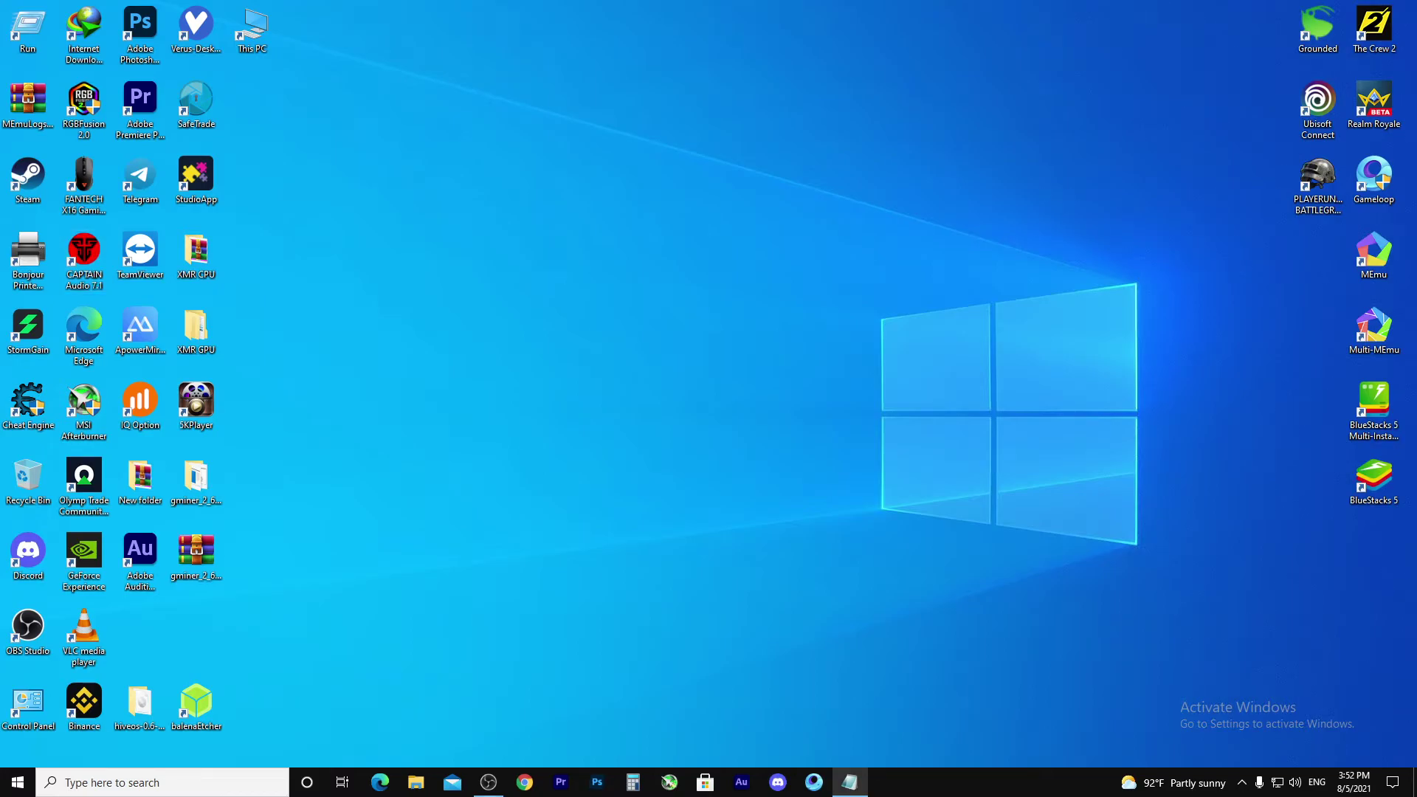
Step: Search Windows for "power plan", open Edit power plan and maximize its window
{"action": "left_click", "coordinate": [109, 782]}
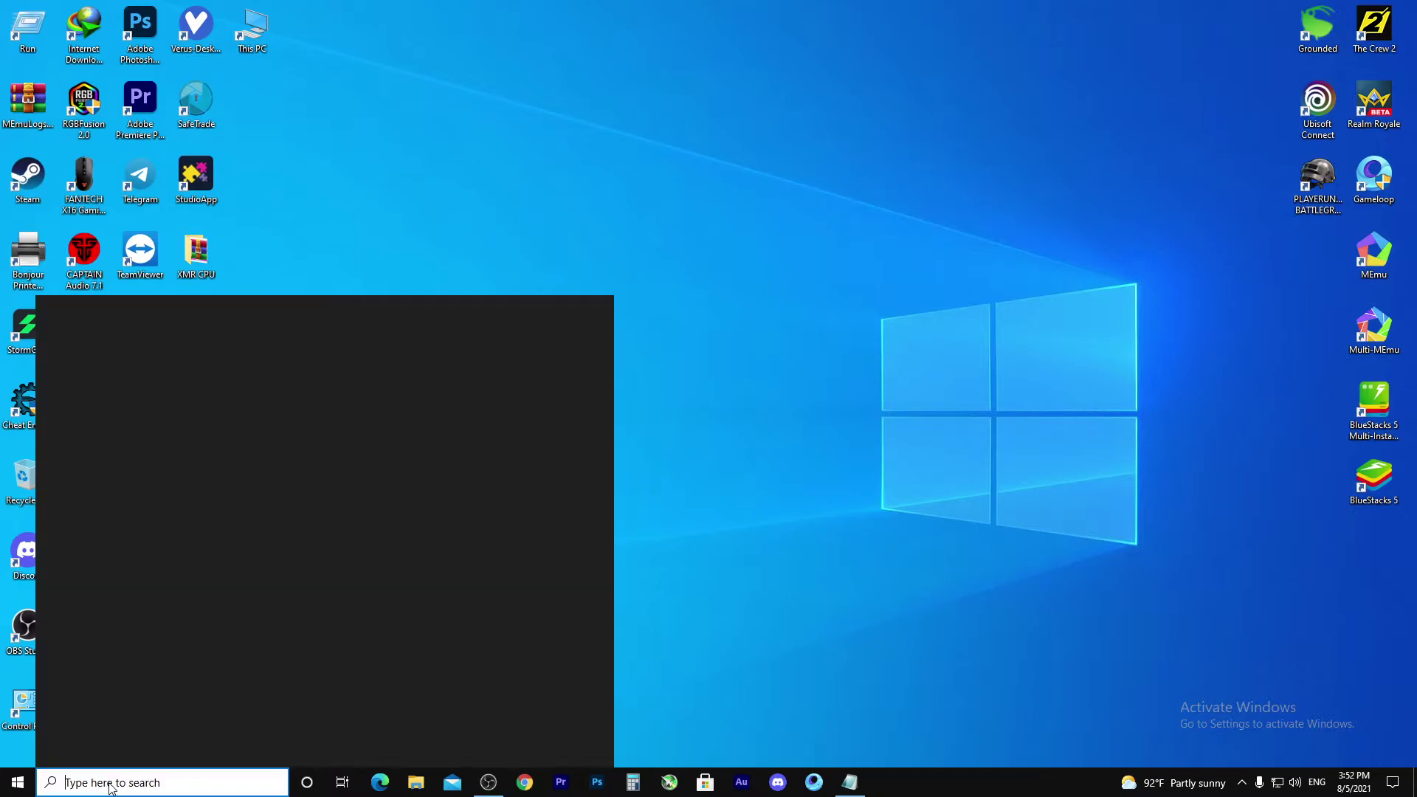
{"action": "type", "text": "power plan"}
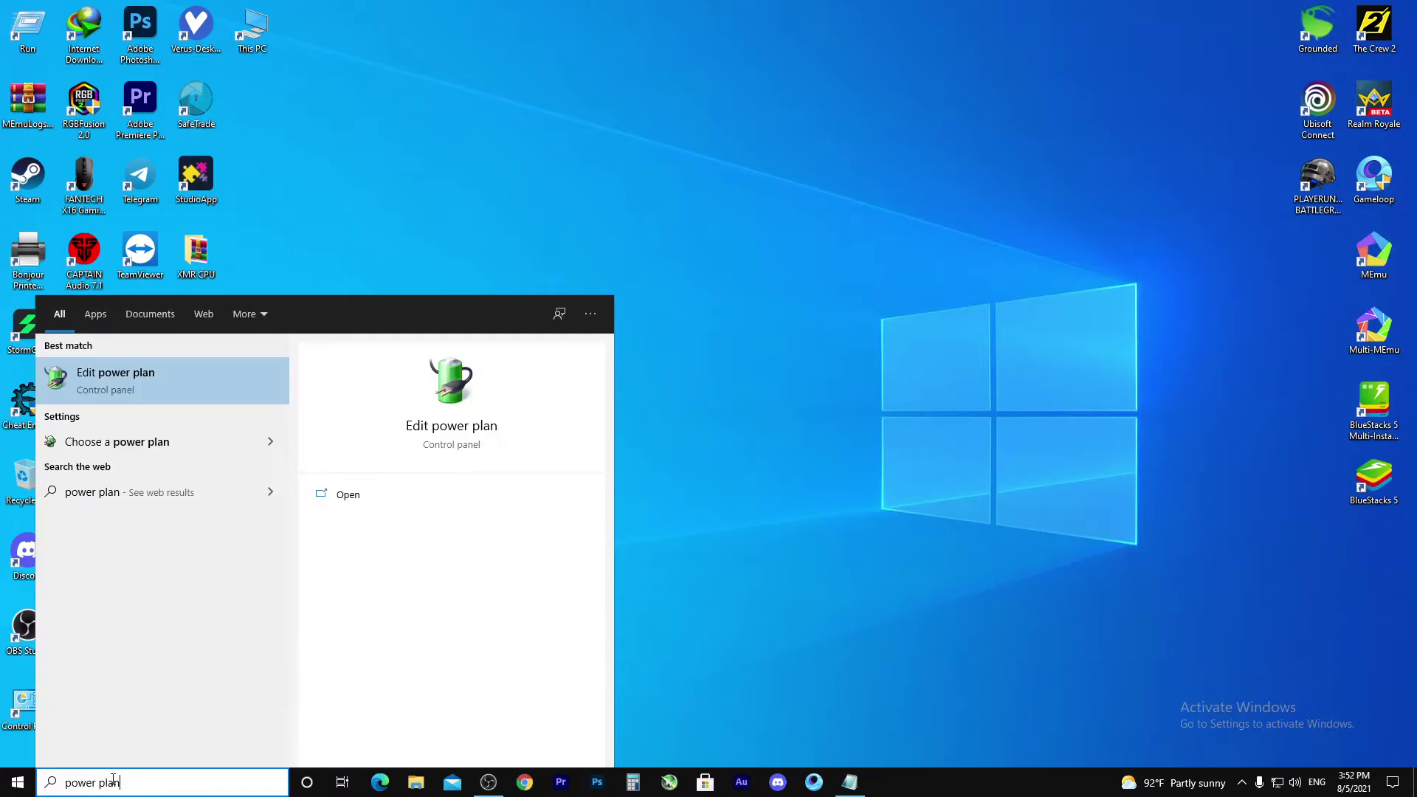
{"action": "left_click", "coordinate": [134, 389]}
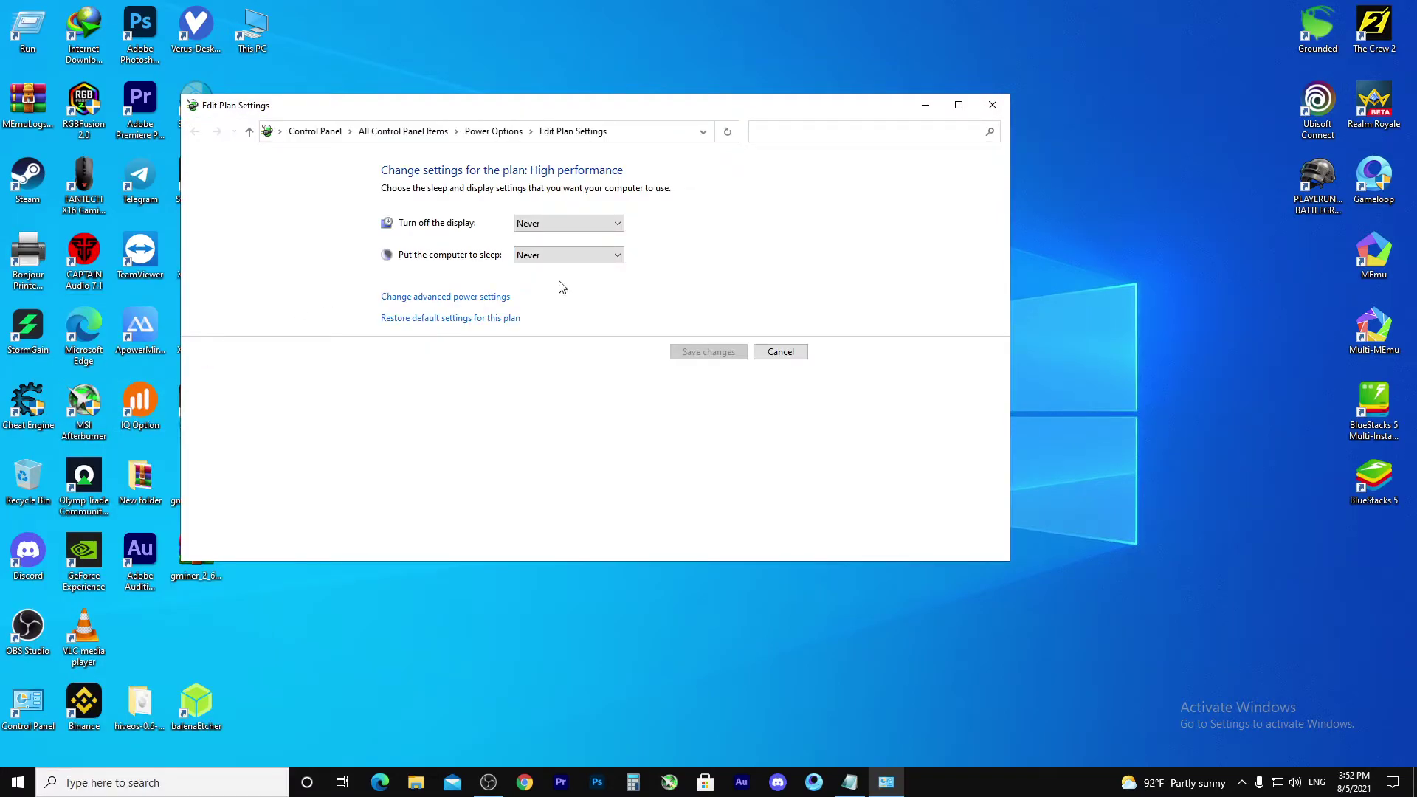
{"action": "left_click", "coordinate": [958, 105]}
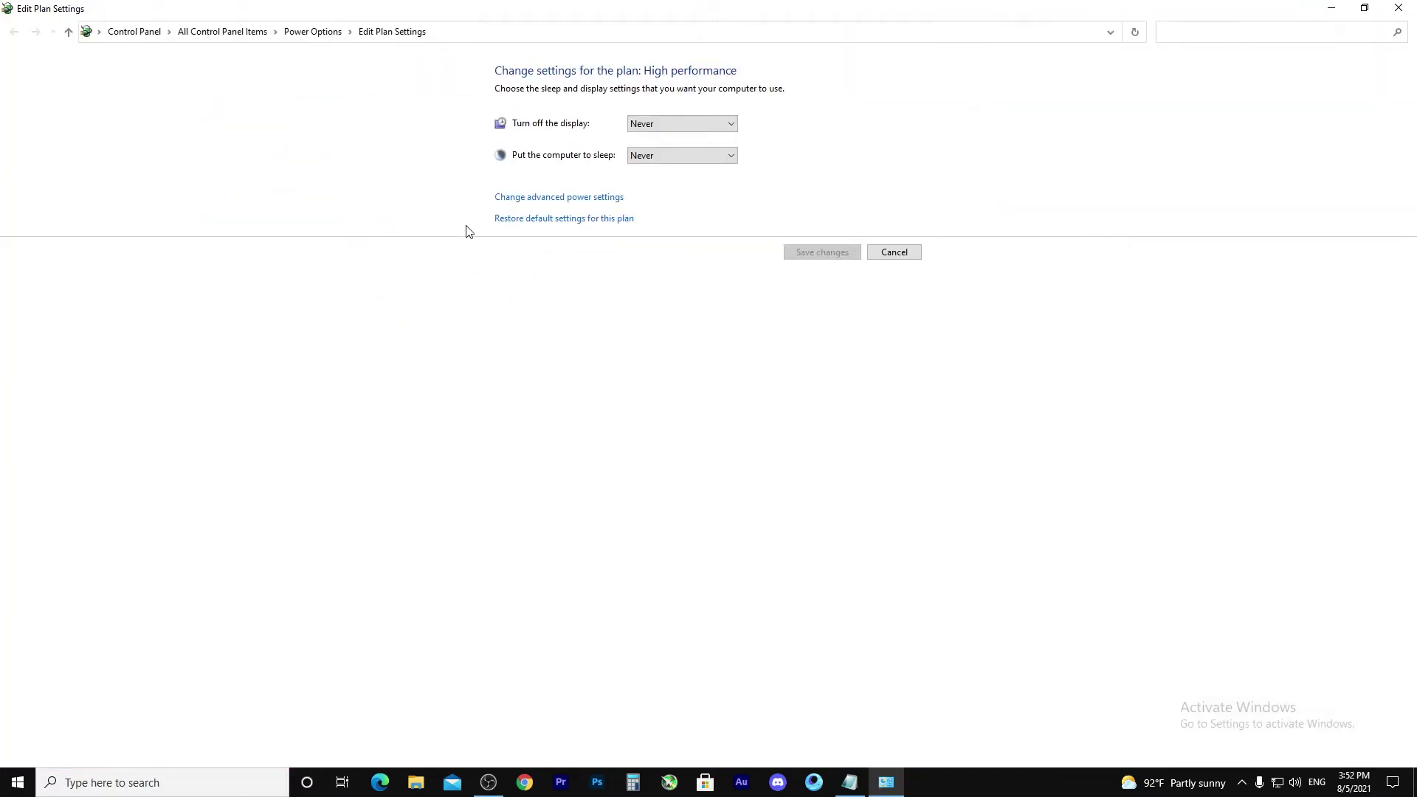
Step: Open the plan's advanced power settings, then return to the plan window and go to Power Options through All Control Panel Items
{"action": "left_click", "coordinate": [570, 197]}
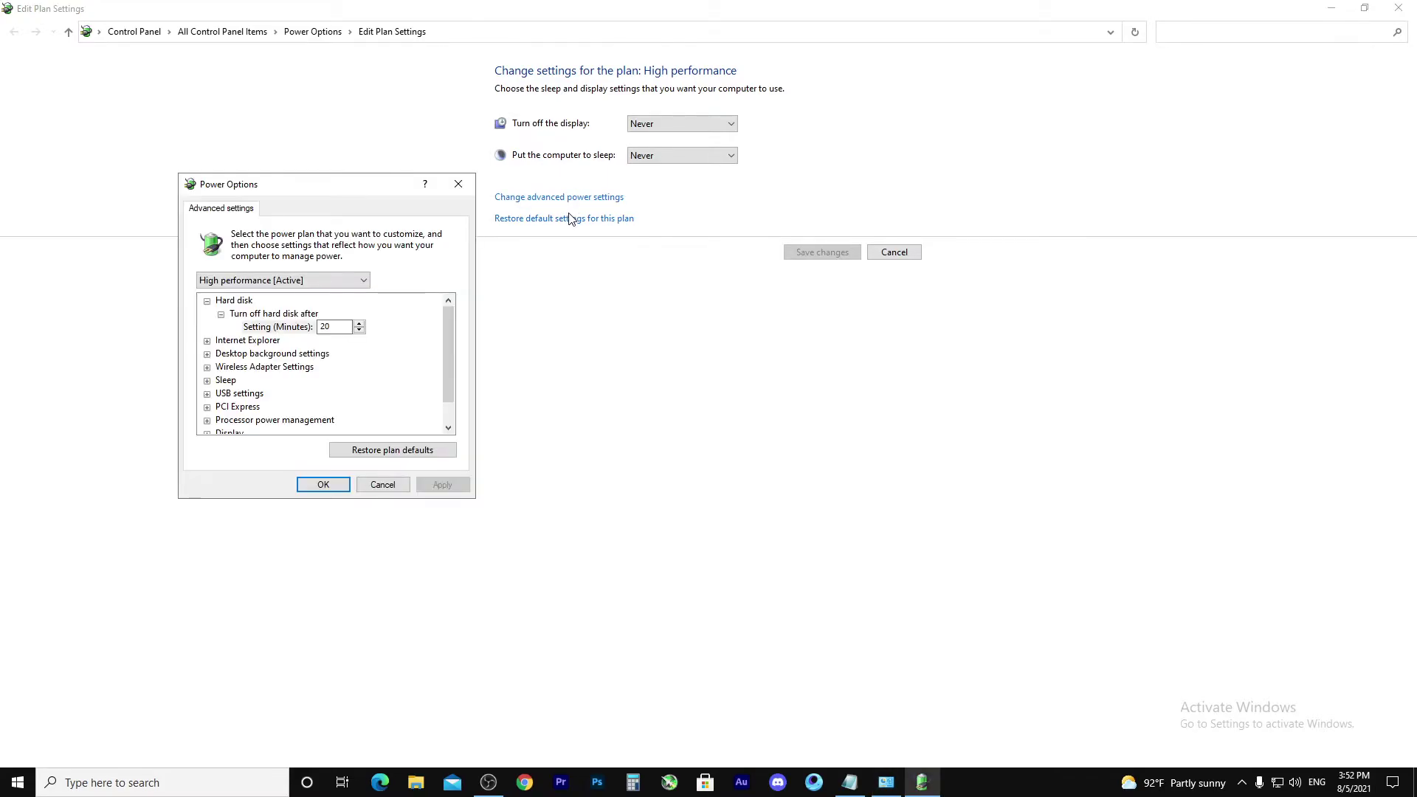
{"action": "left_click", "coordinate": [568, 219]}
{"action": "left_click", "coordinate": [800, 411]}
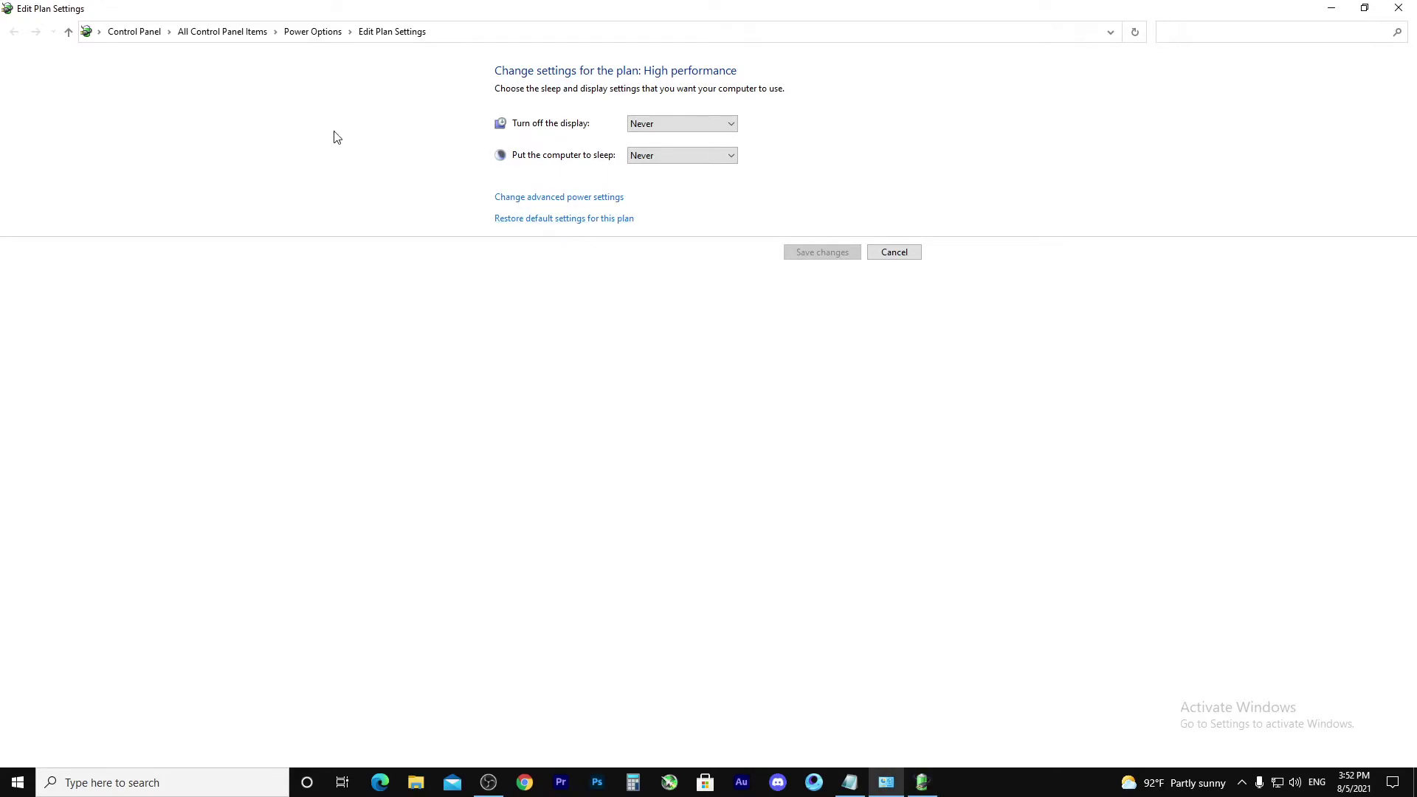
{"action": "left_click", "coordinate": [226, 33]}
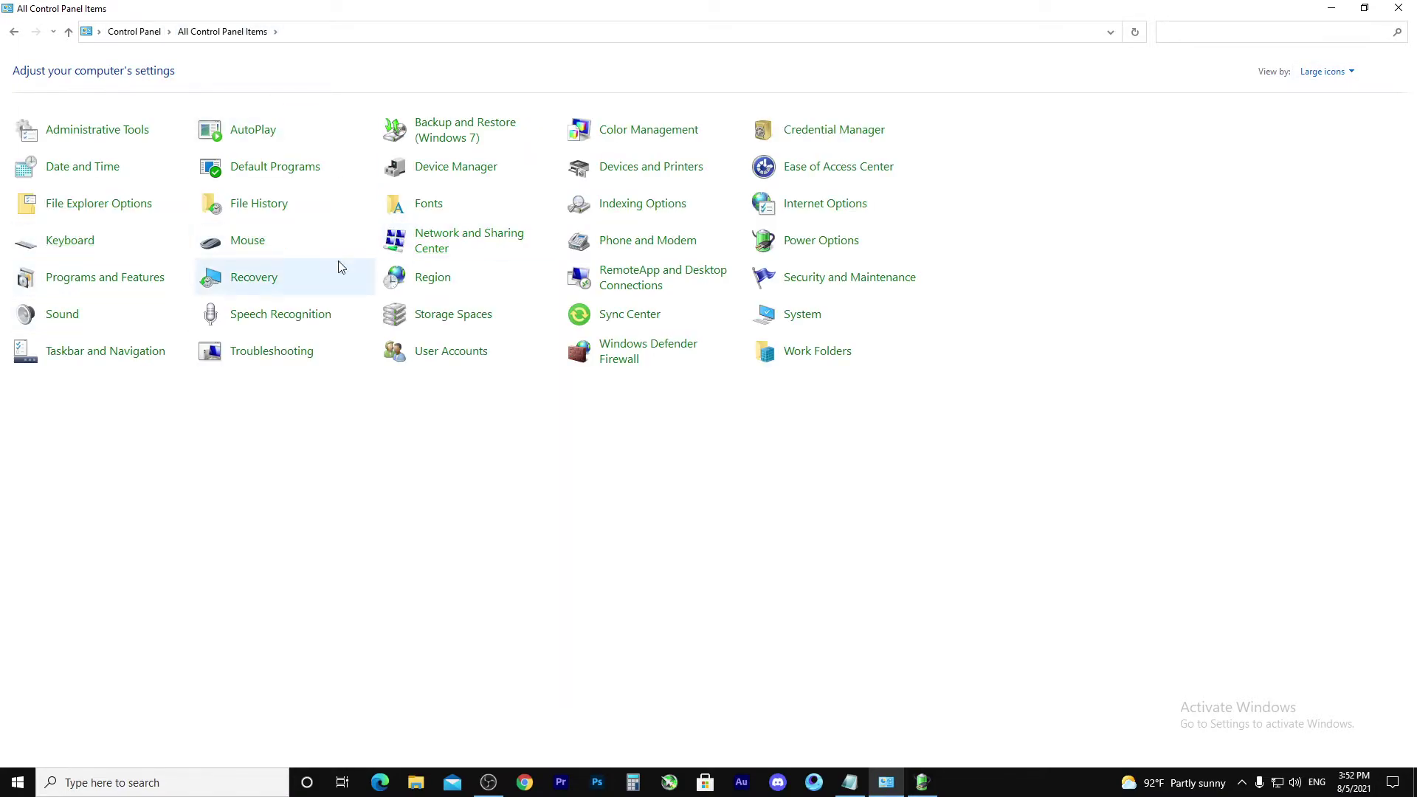
{"action": "left_click", "coordinate": [808, 244]}
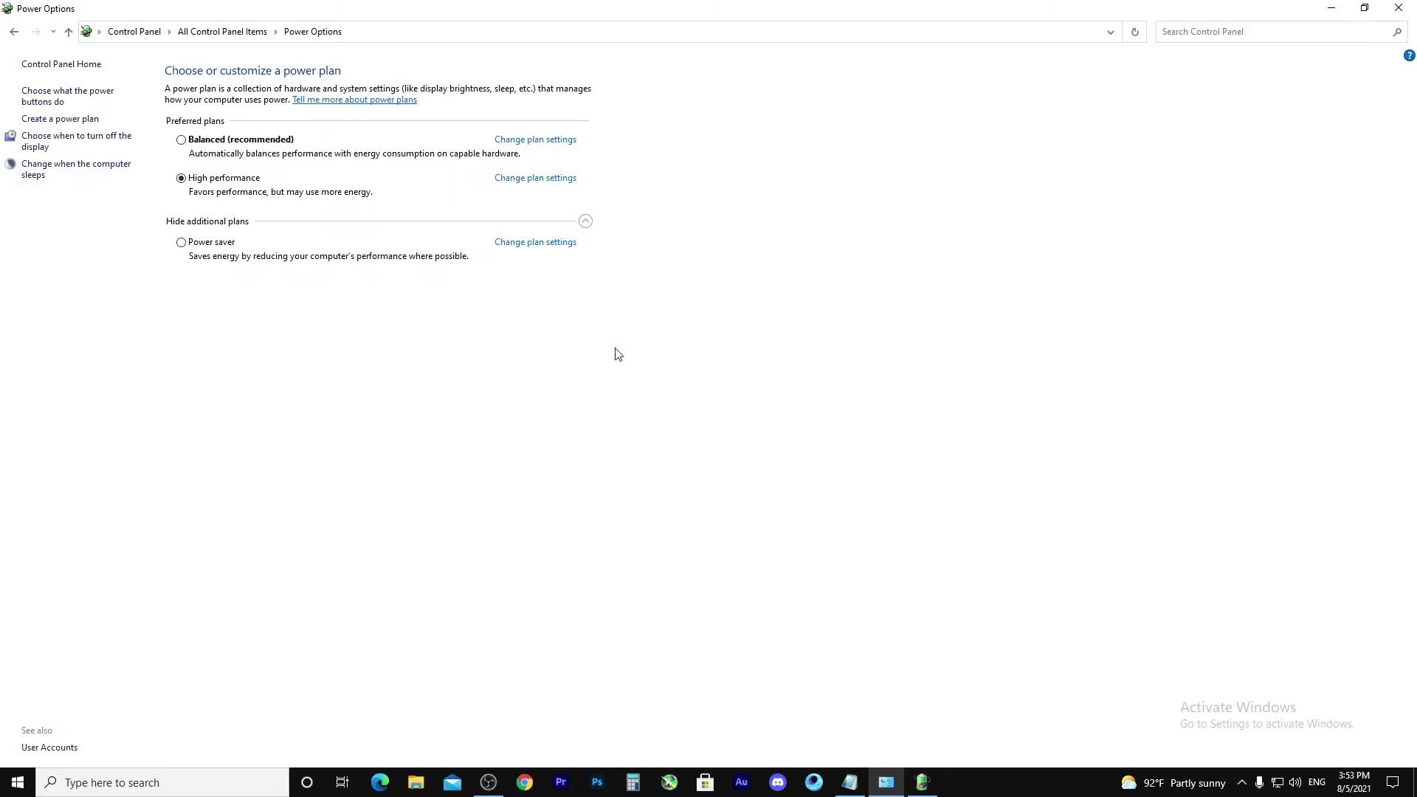
Step: Collapse the additional power plans and open the plan settings for High performance
{"action": "left_click", "coordinate": [181, 141]}
{"action": "left_click", "coordinate": [587, 222]}
{"action": "left_click", "coordinate": [533, 179]}
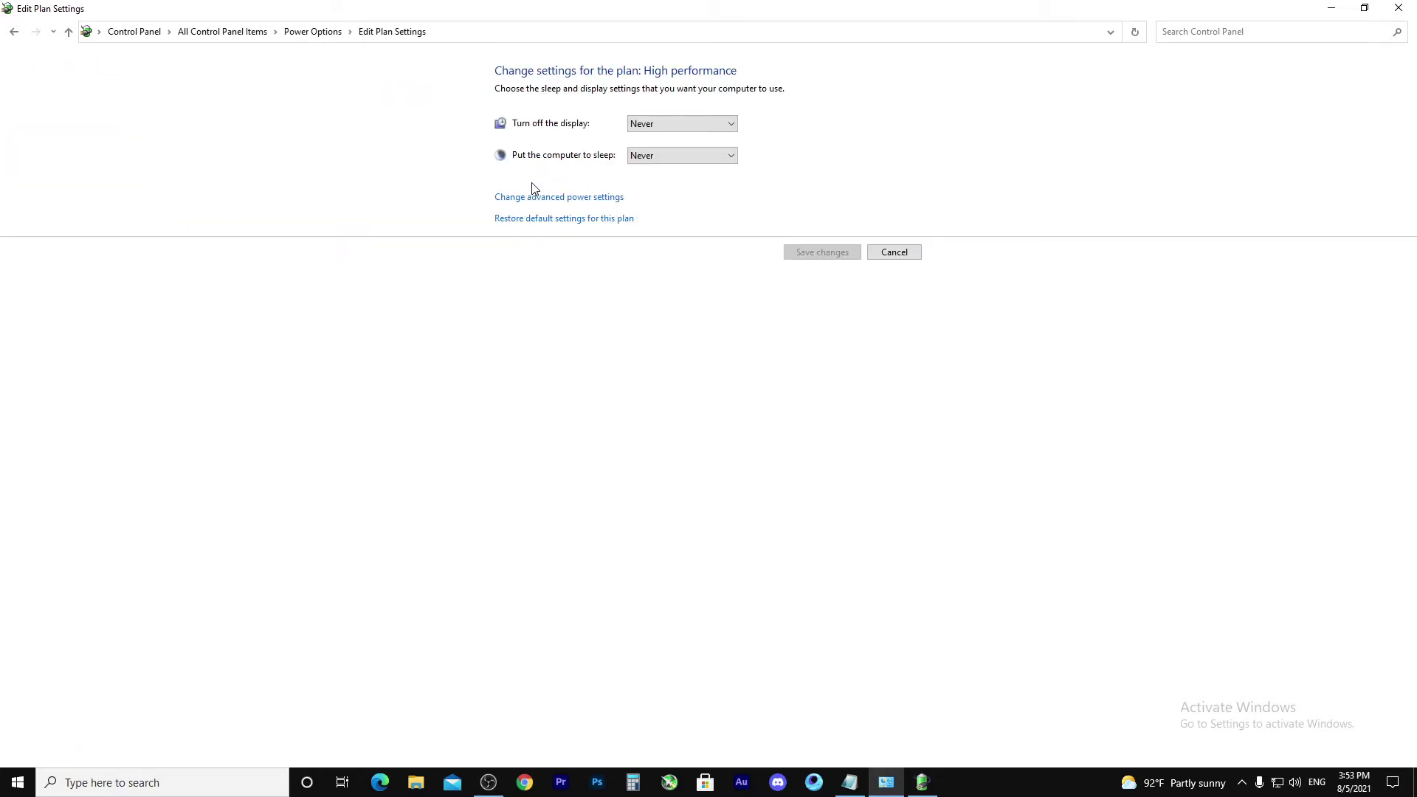
Step: In the High performance plan's advanced settings, set the hard disk turn-off time to 0 minutes and apply it
{"action": "left_click", "coordinate": [607, 196]}
{"action": "left_click_drag", "start_coordinate": [321, 194], "coordinate": [397, 194]}
{"action": "left_click", "coordinate": [344, 327]}
{"action": "type", "text": "0"}
{"action": "left_click", "coordinate": [517, 485]}
Step: Under Processor power management, set the minimum processor state to 100% and apply it
{"action": "left_click_drag", "start_coordinate": [521, 325], "coordinate": [533, 416]}
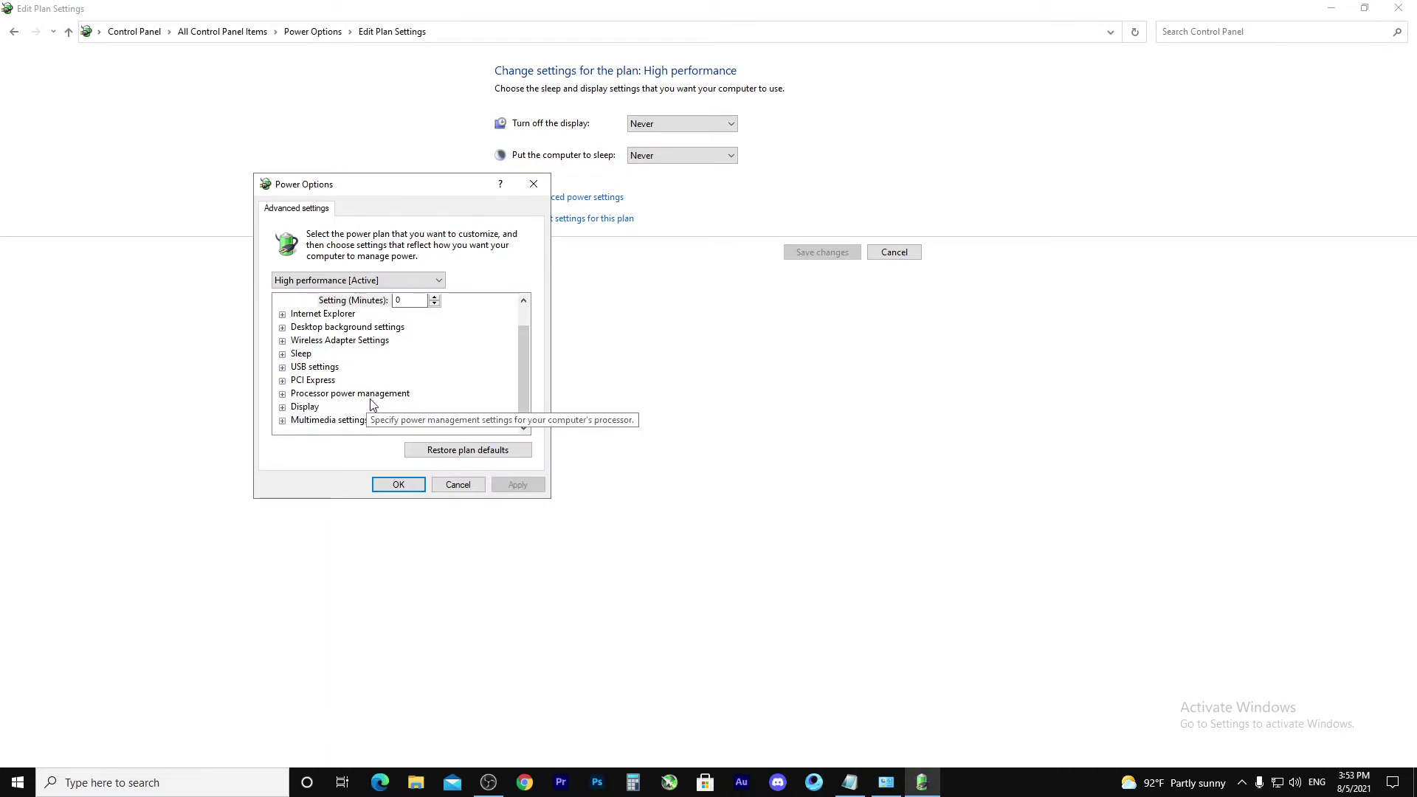
{"action": "left_click", "coordinate": [309, 396]}
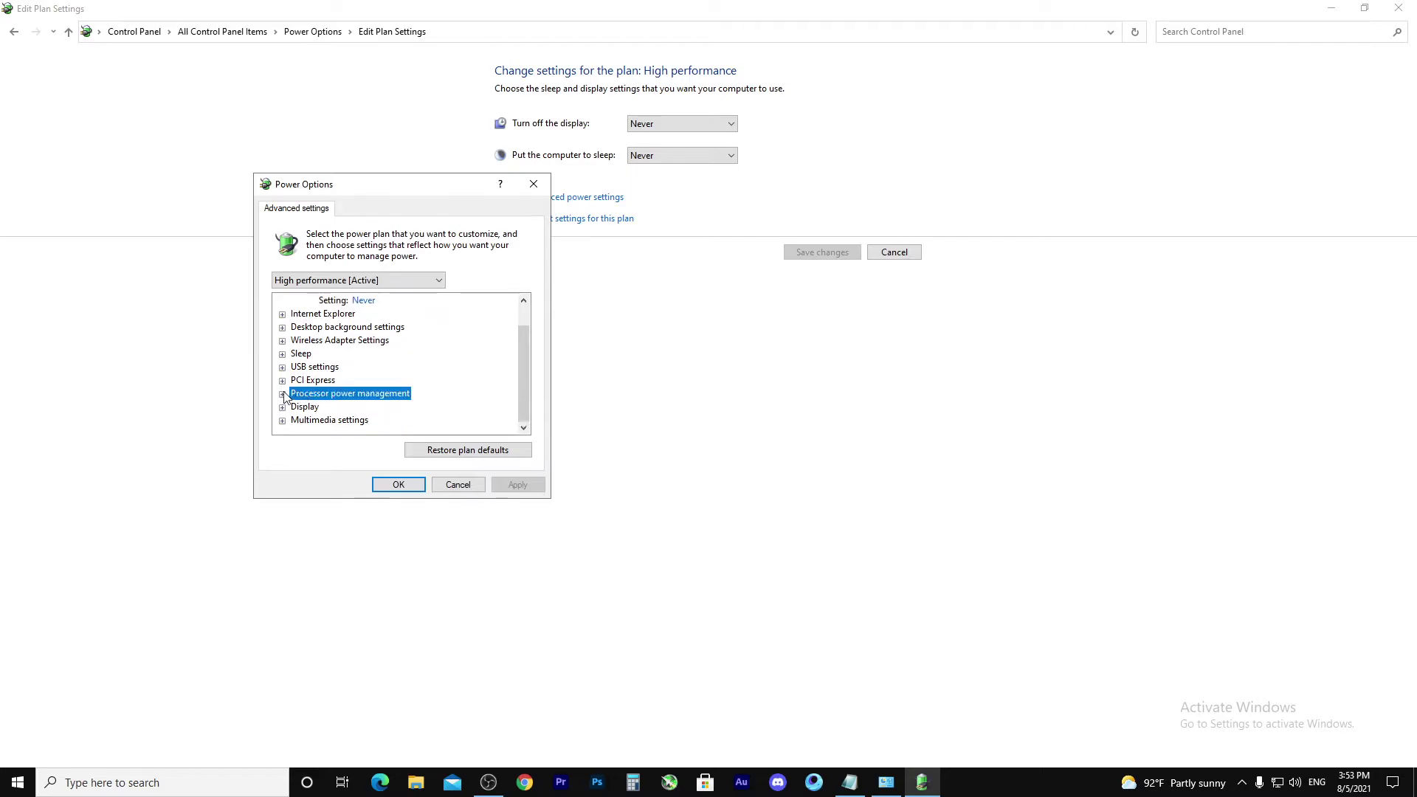
{"action": "left_click", "coordinate": [283, 394]}
{"action": "left_click", "coordinate": [282, 381]}
{"action": "left_click", "coordinate": [282, 393]}
{"action": "scroll", "coordinate": [521, 357], "scroll_direction": "down", "scroll_amount": 1}
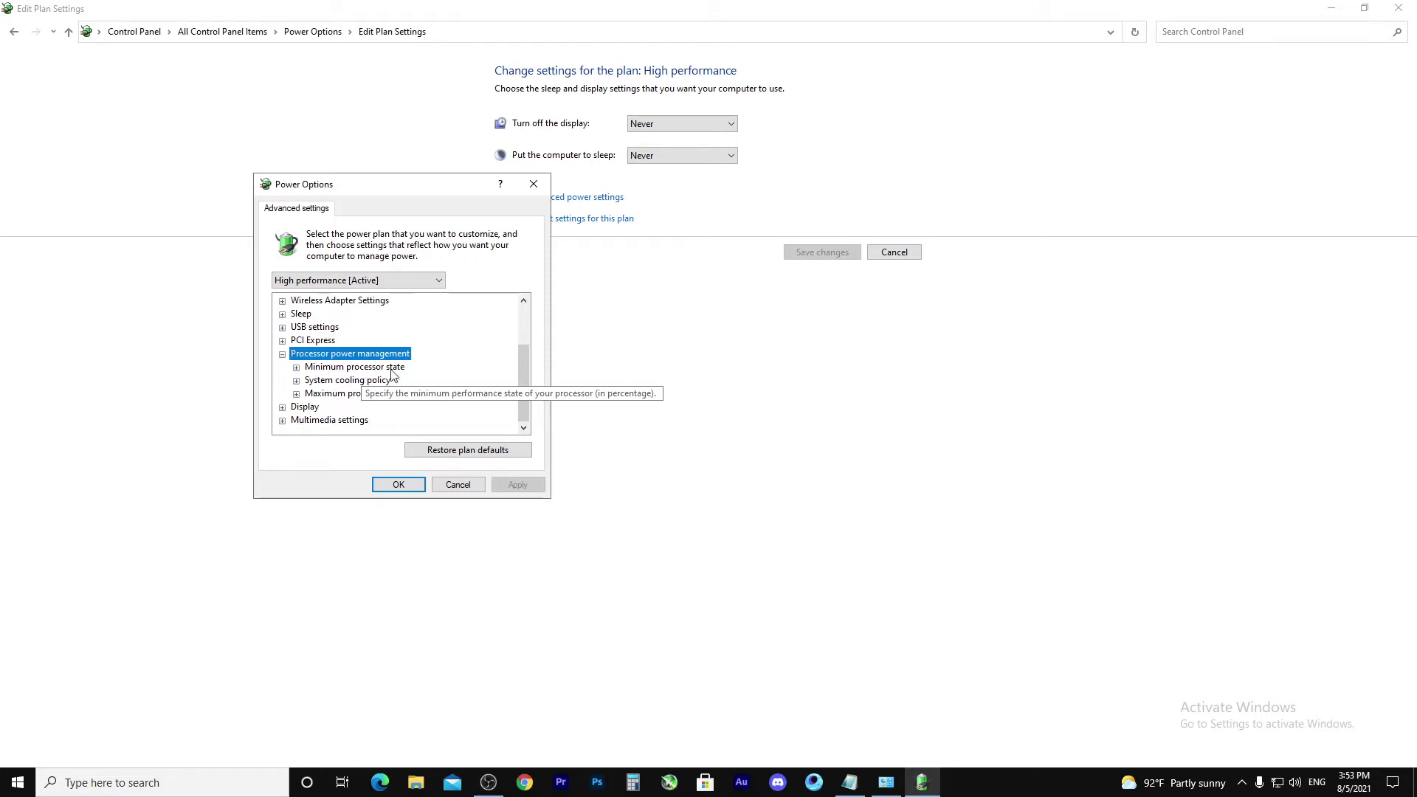
{"action": "left_click", "coordinate": [296, 367]}
{"action": "left_click", "coordinate": [358, 380]}
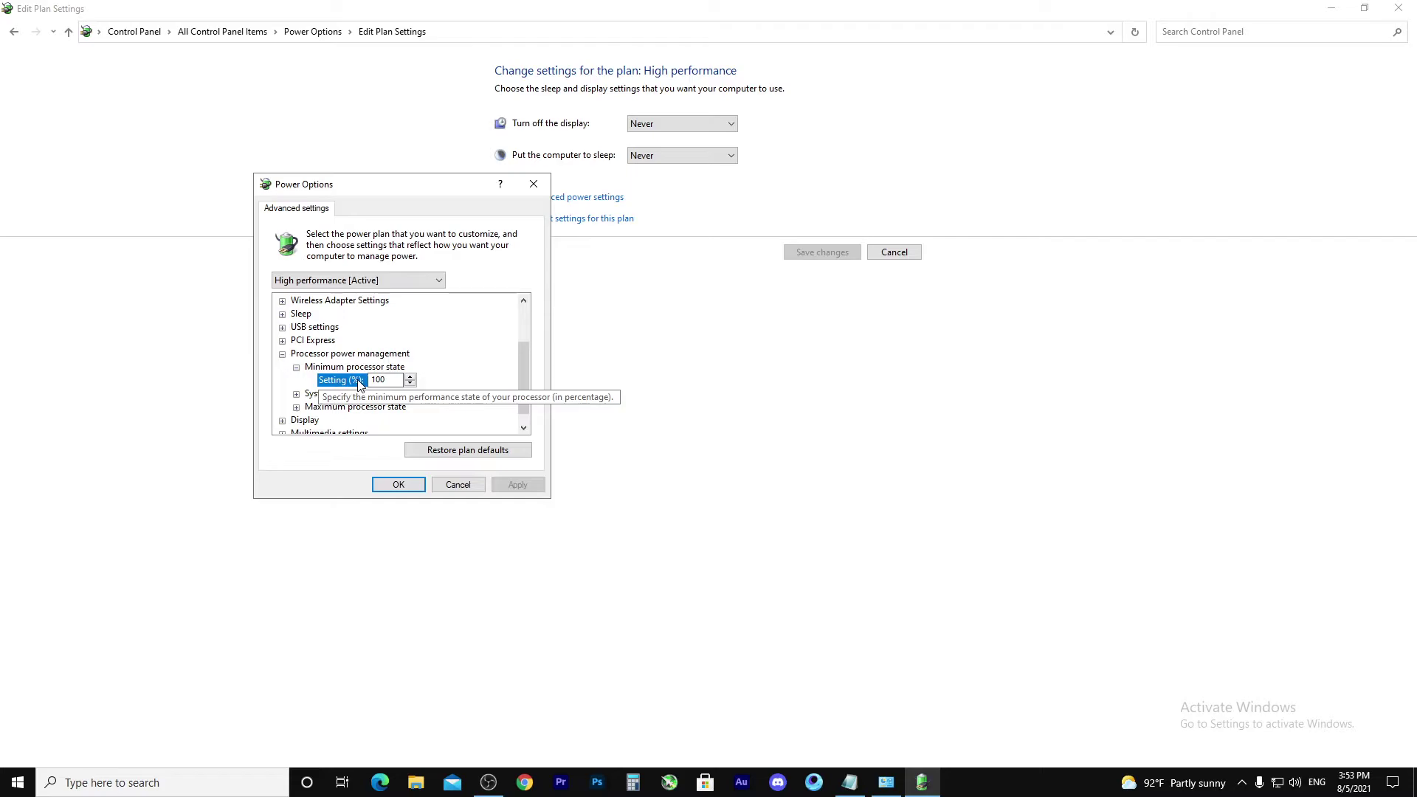
{"action": "key", "text": "Tab"}
{"action": "type", "text": "100"}
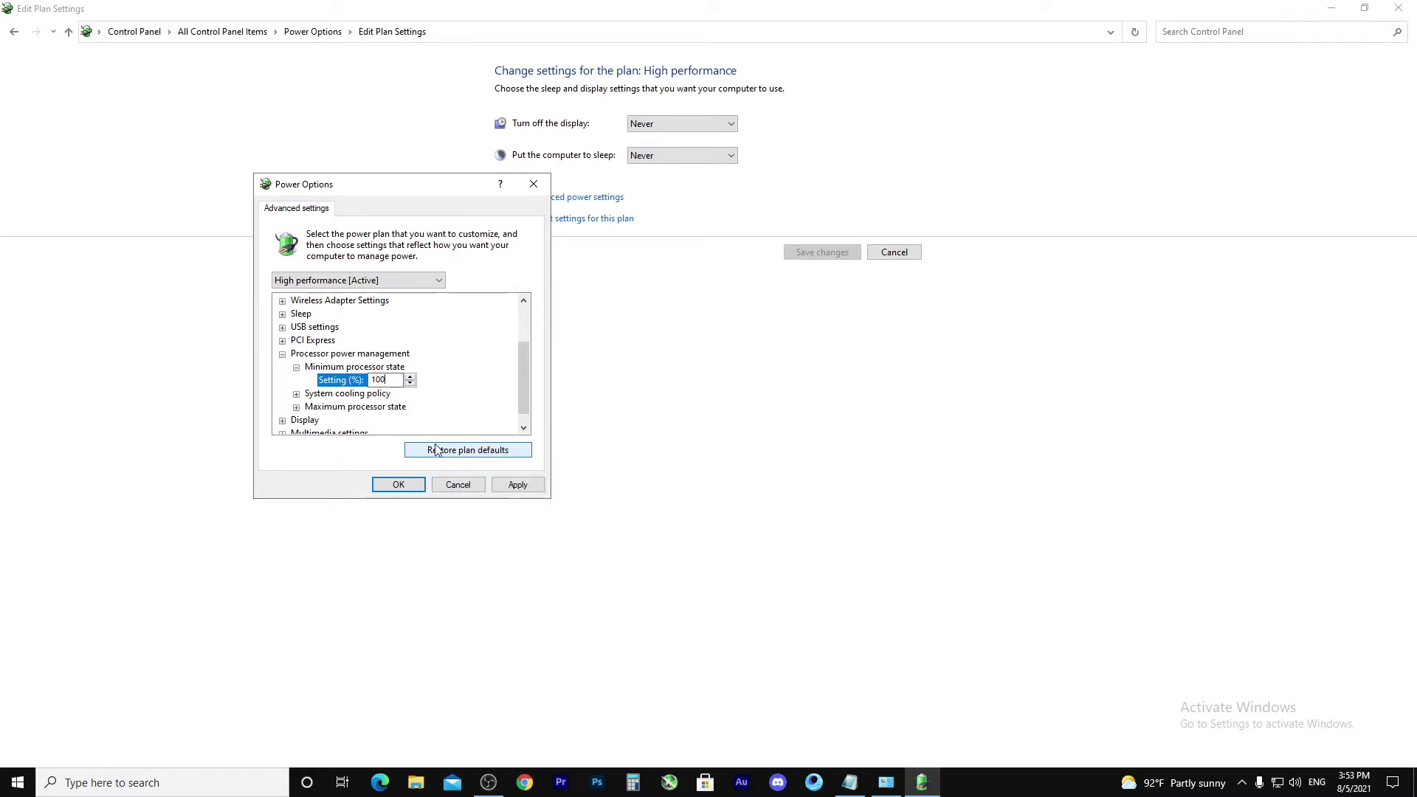
{"action": "left_click", "coordinate": [516, 488]}
Step: Set the maximum processor state to 100%, then apply and confirm the advanced power settings
{"action": "scroll", "coordinate": [336, 411], "scroll_direction": "down", "scroll_amount": 1}
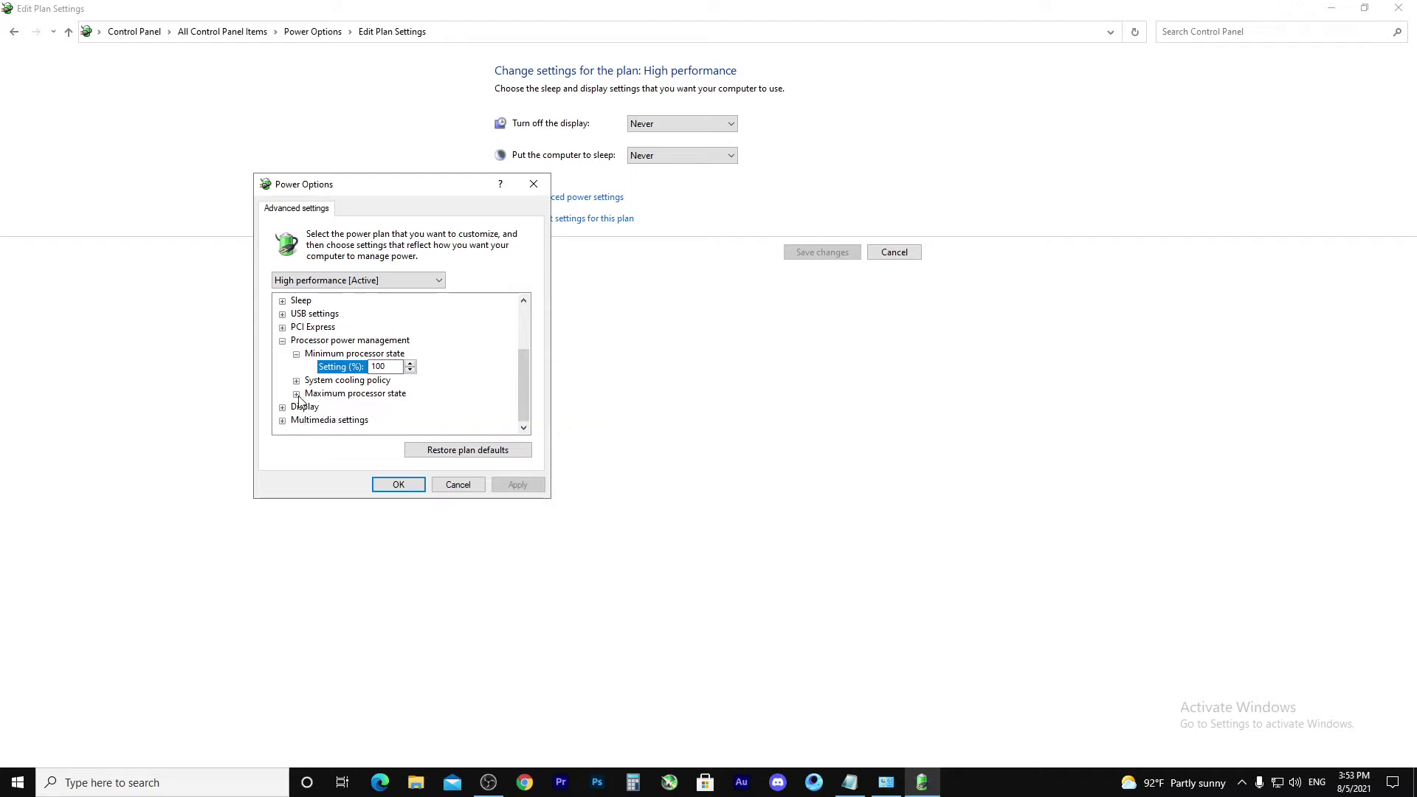
{"action": "left_click", "coordinate": [296, 393]}
{"action": "left_click", "coordinate": [363, 394]}
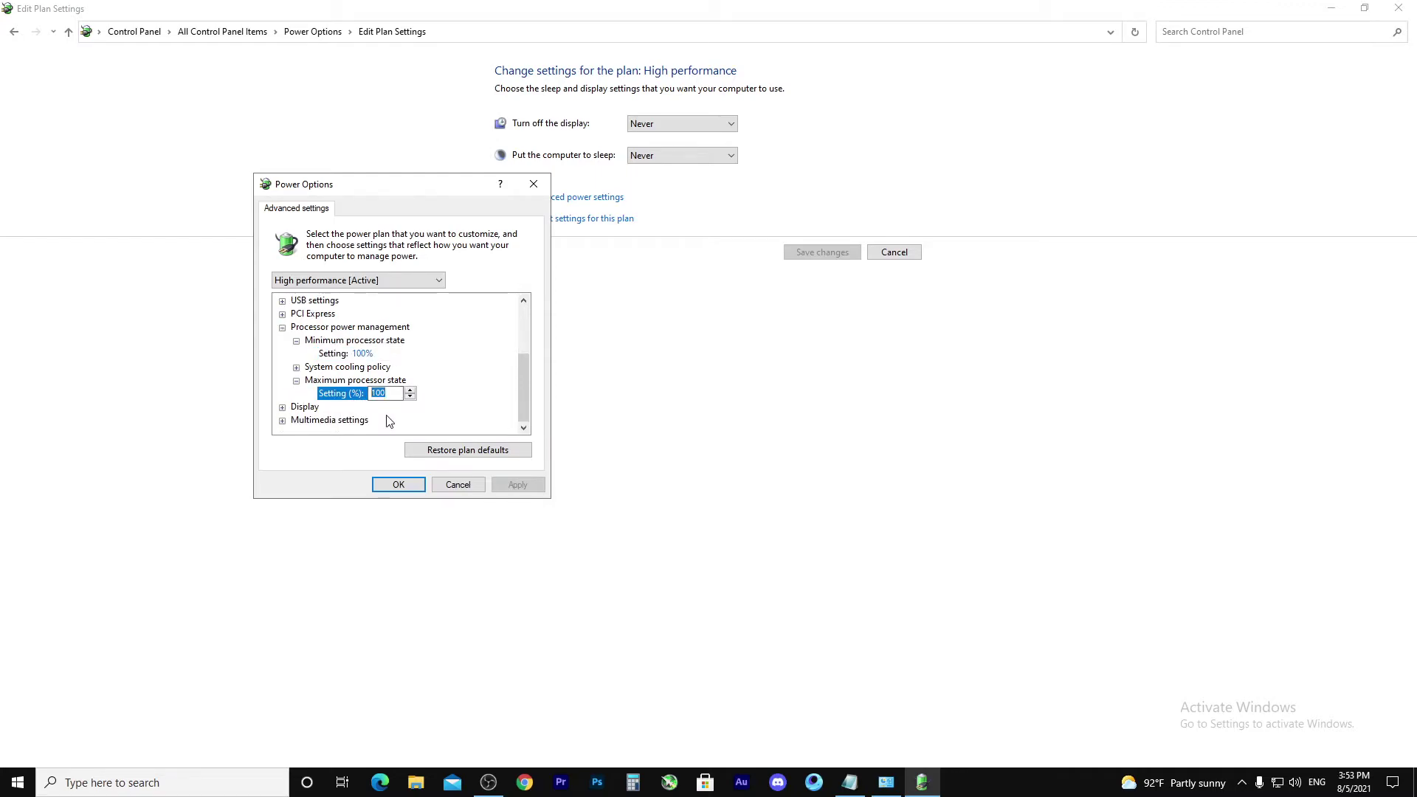
{"action": "type", "text": "100"}
{"action": "left_click", "coordinate": [517, 484]}
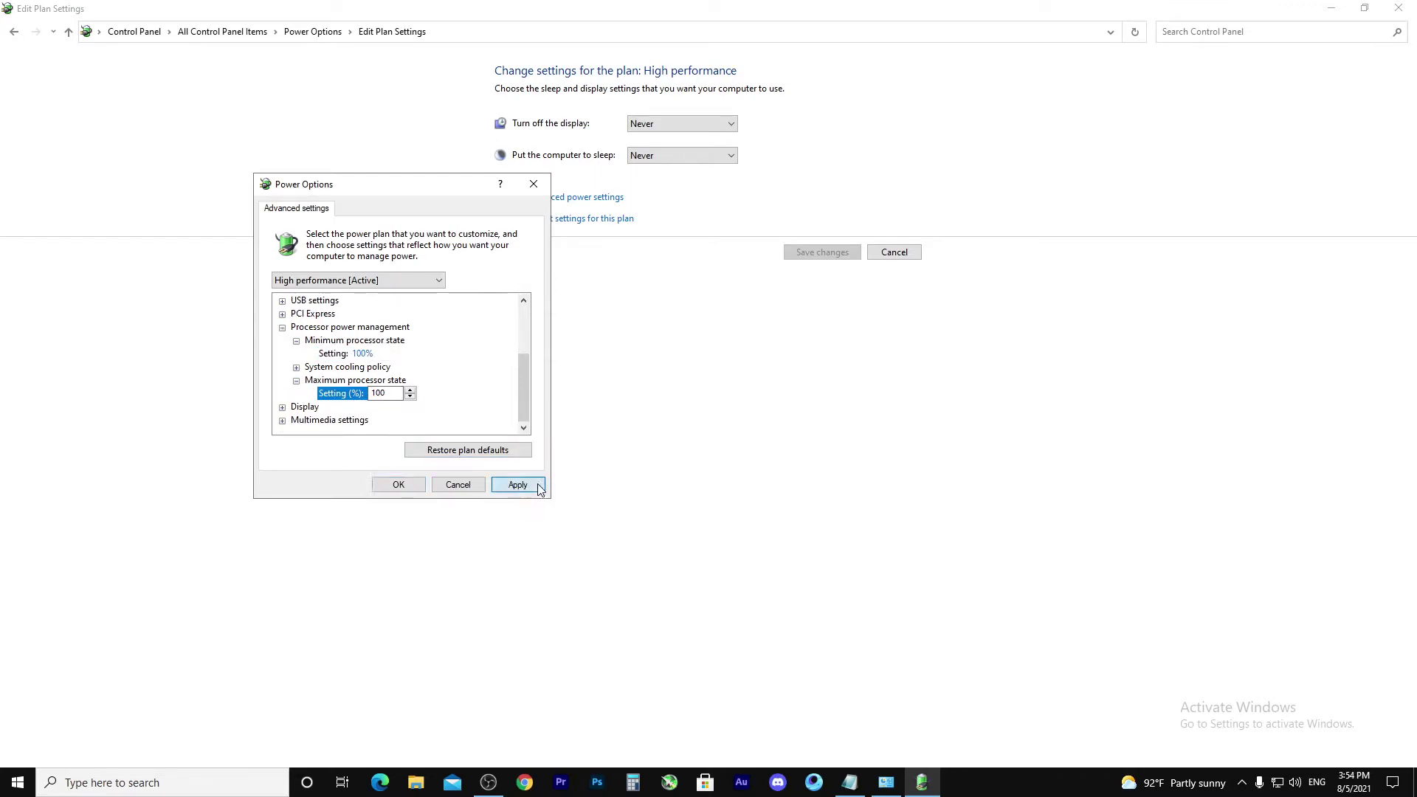
{"action": "left_click", "coordinate": [398, 485]}
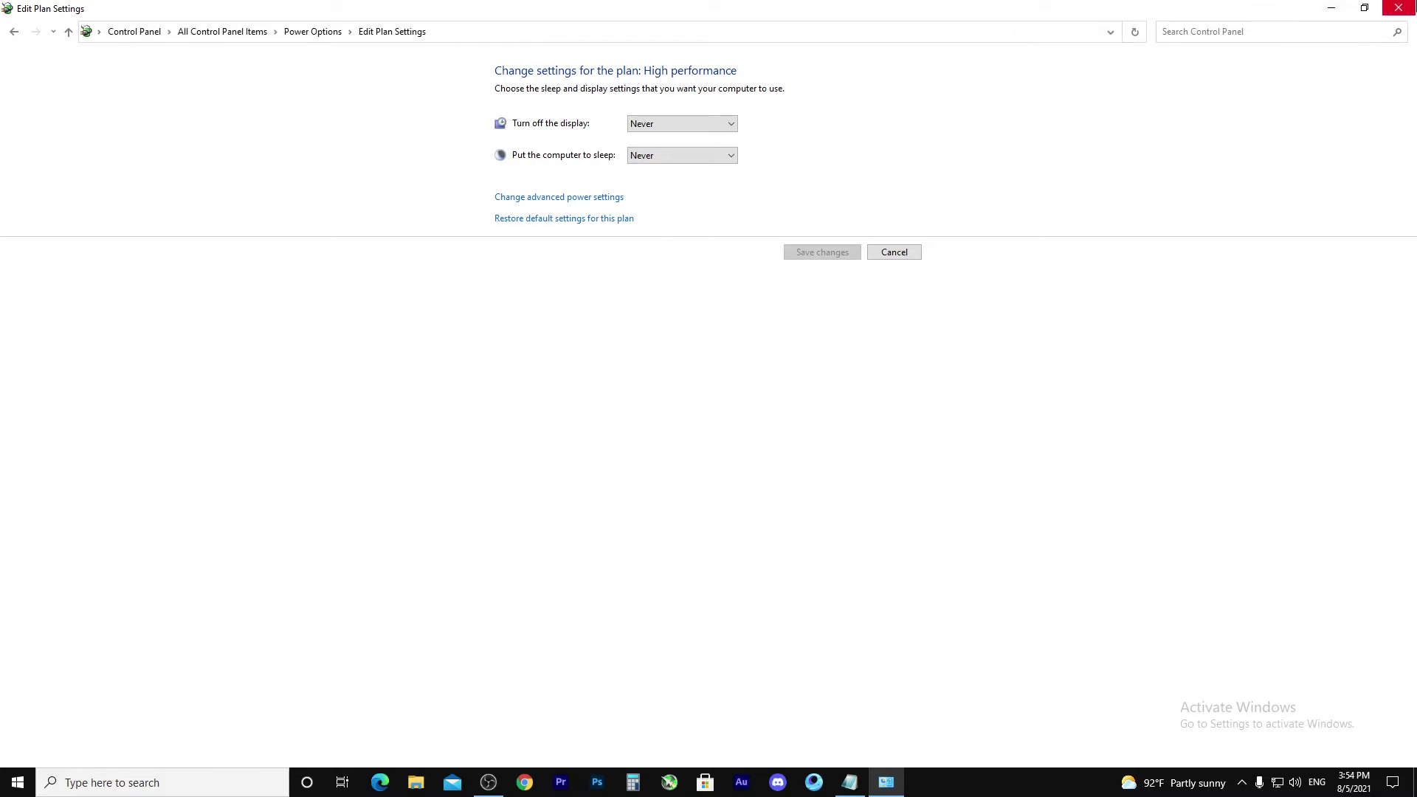
Step: Close the Edit Plan Settings window and refresh the desktop
{"action": "left_click", "coordinate": [1398, 8]}
{"action": "right_click", "coordinate": [829, 276]}
{"action": "left_click", "coordinate": [874, 322]}
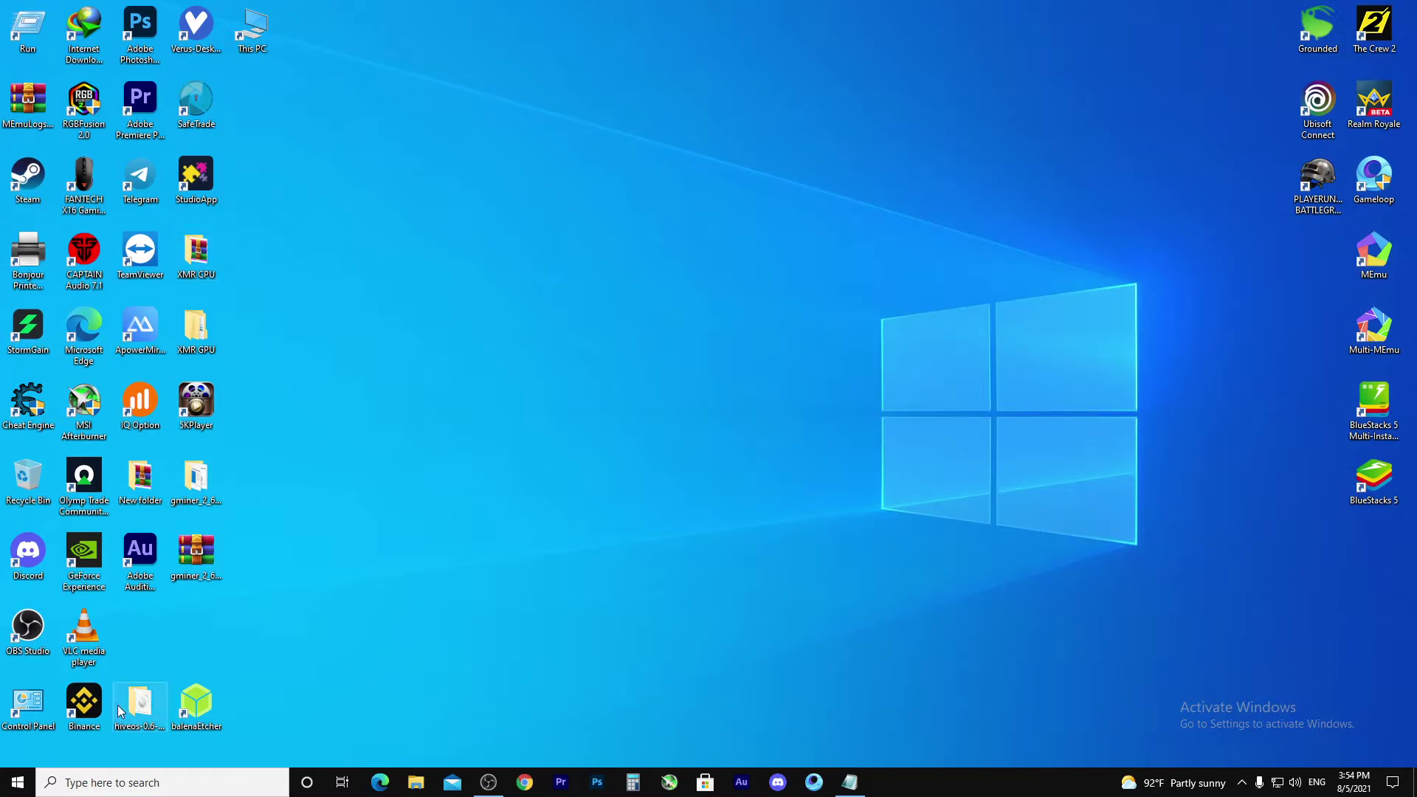
Step: Move the Run shortcut to an empty area of the desktop and open the Run dialog there
{"action": "left_click_drag", "start_coordinate": [27, 41], "coordinate": [443, 307]}
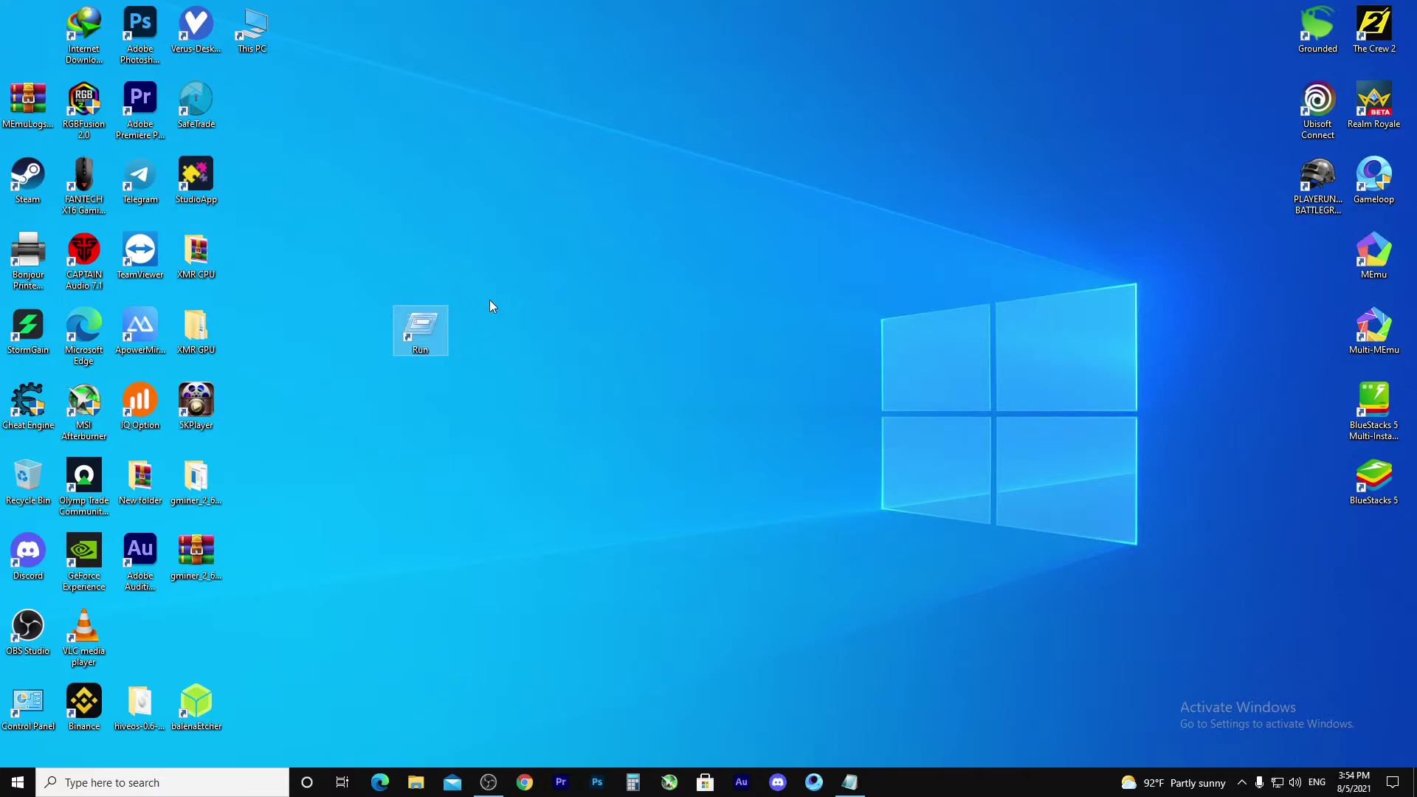
{"action": "right_click", "coordinate": [18, 784]}
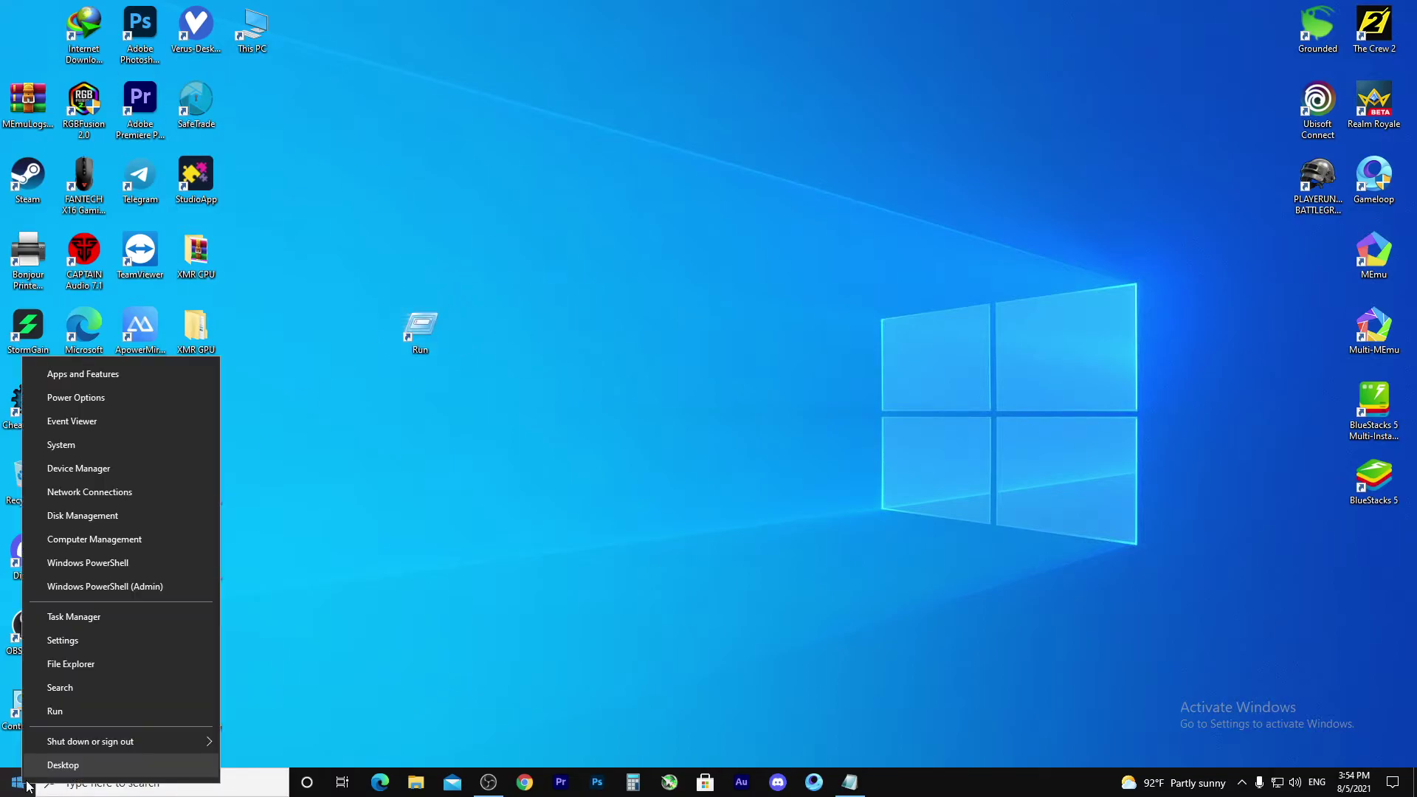
{"action": "left_click", "coordinate": [59, 720]}
{"action": "left_click_drag", "start_coordinate": [174, 627], "coordinate": [582, 291]}
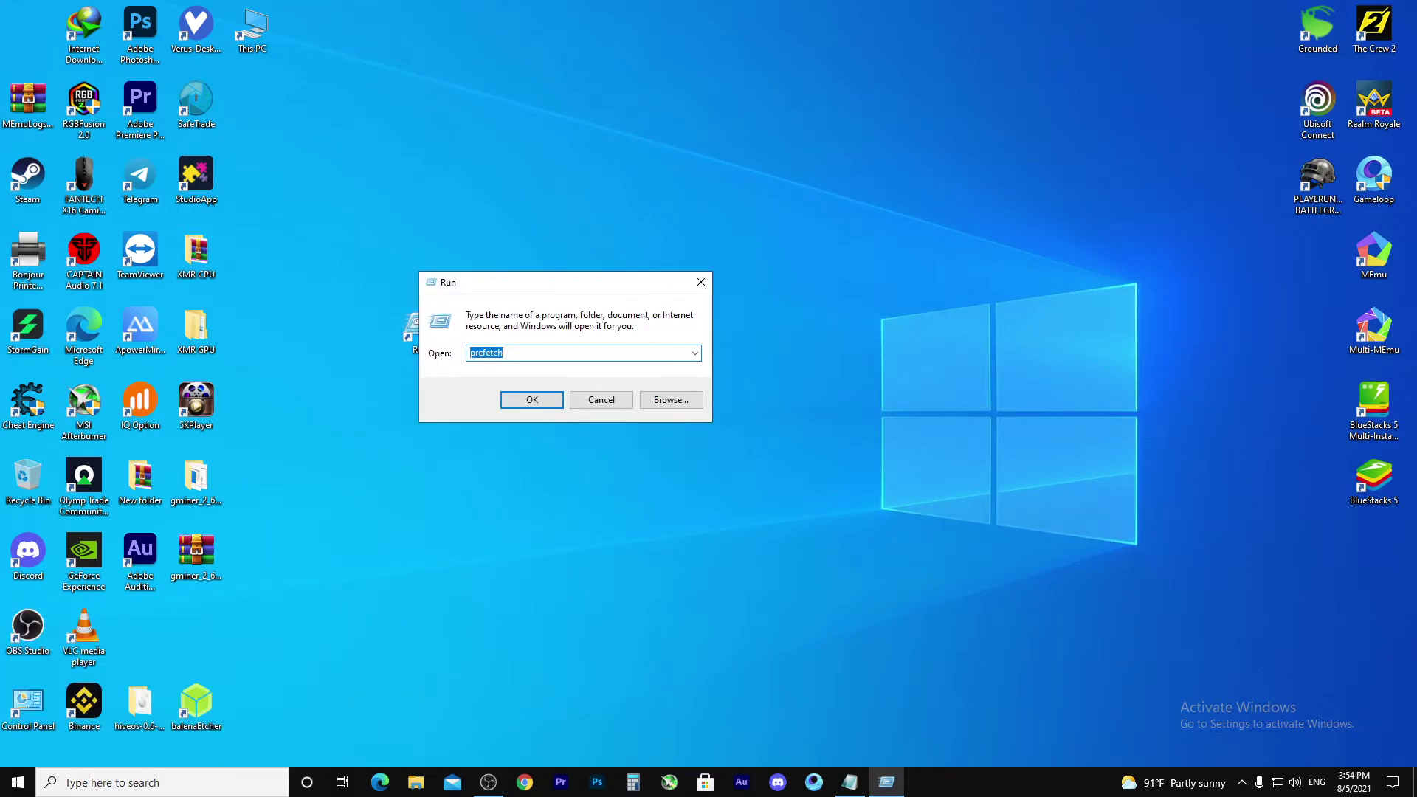
Step: Replace the Run dialog's entry with the copied command and run it to launch Registry Editor
{"action": "key", "text": "alt+Tab"}
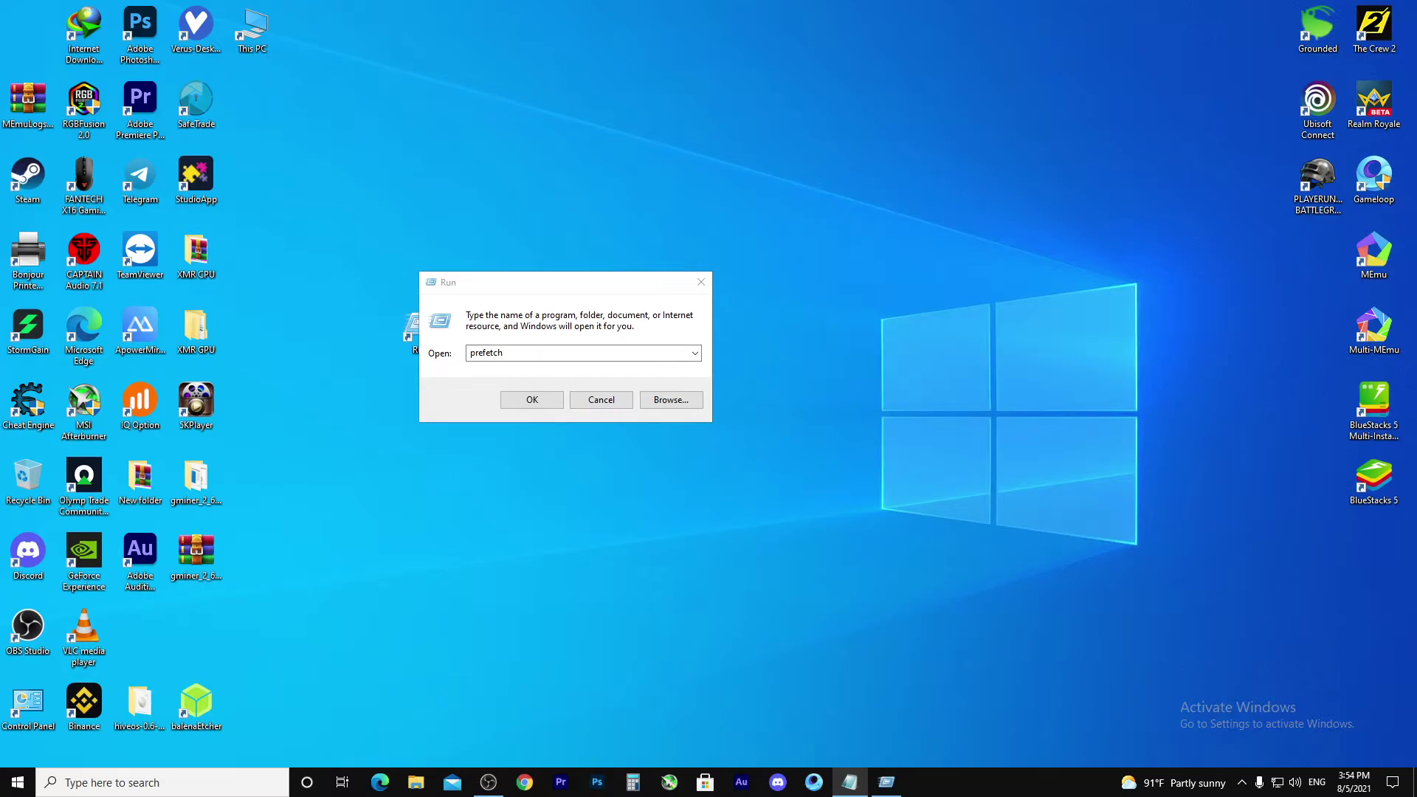
{"action": "double_click", "coordinate": [530, 358]}
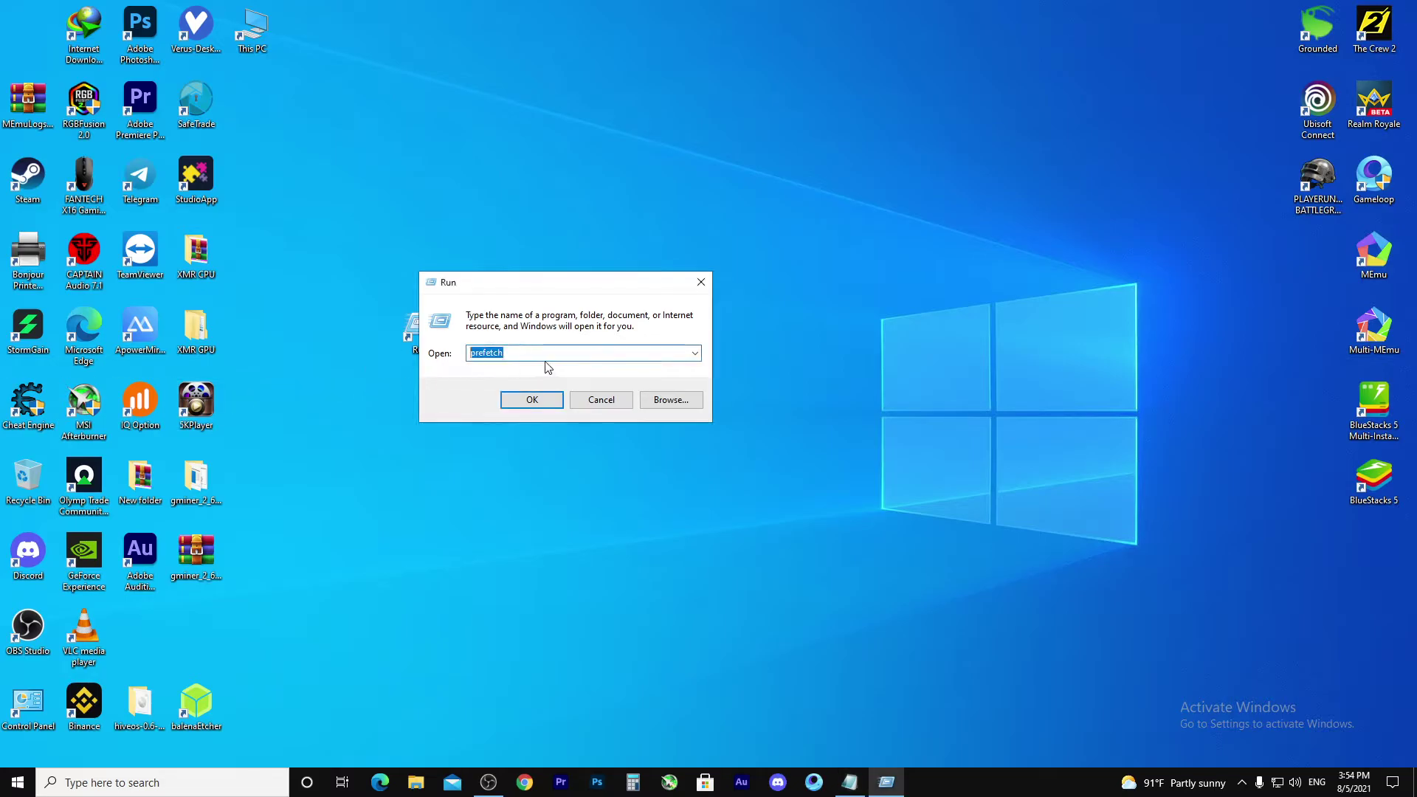
{"action": "right_click", "coordinate": [562, 354]}
{"action": "left_click", "coordinate": [598, 420]}
{"action": "left_click", "coordinate": [528, 407]}
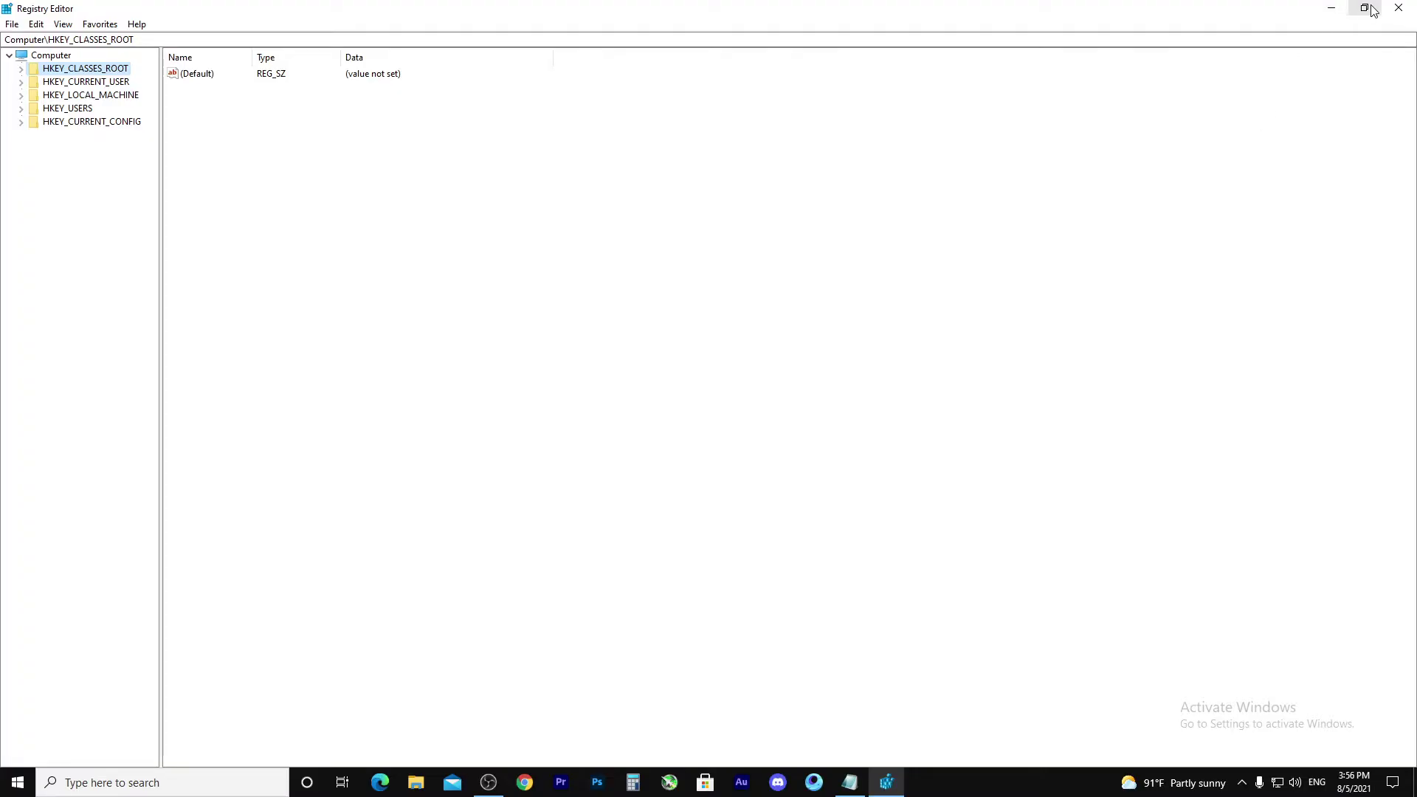
{"action": "left_click", "coordinate": [1357, 8]}
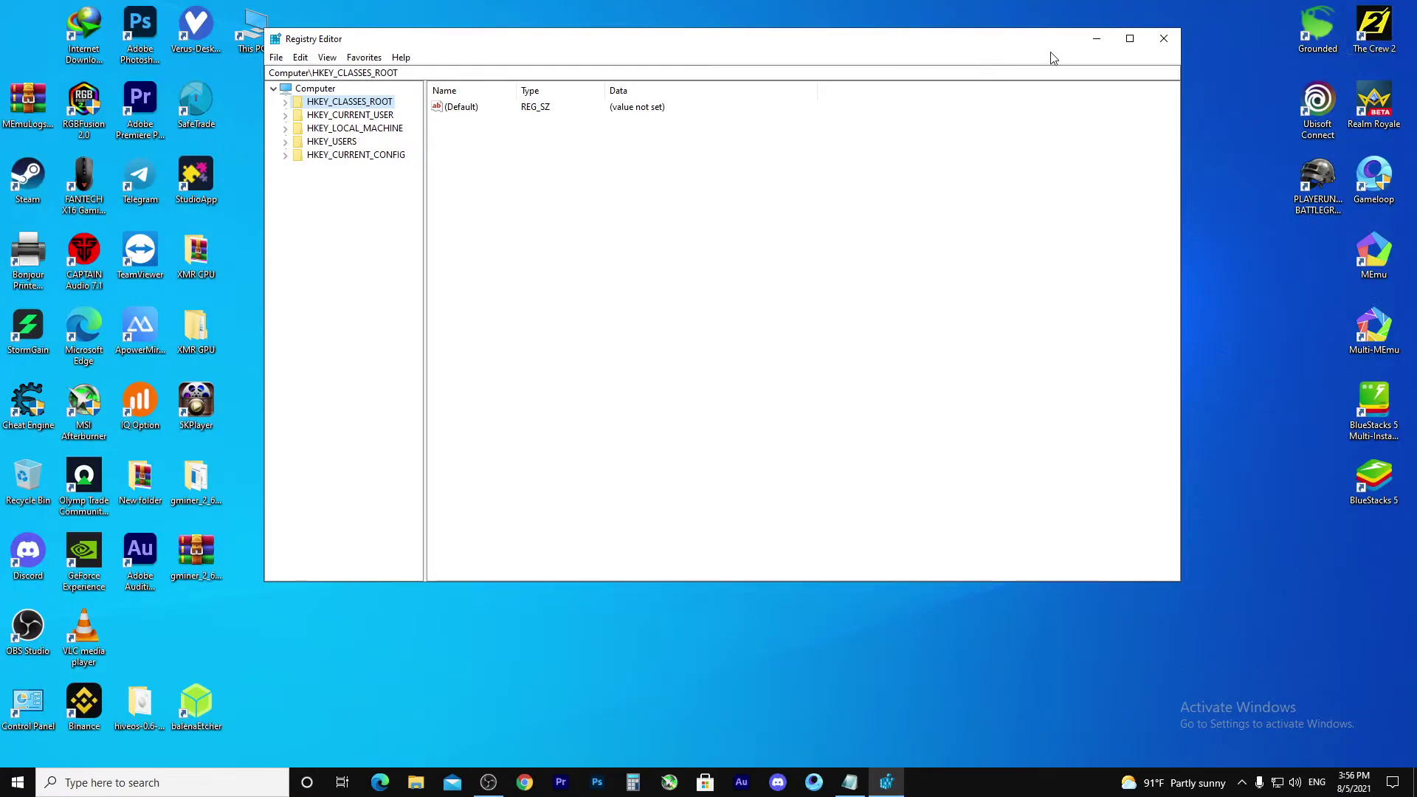
{"action": "left_click_drag", "start_coordinate": [932, 46], "coordinate": [960, 45]}
{"action": "left_click", "coordinate": [1158, 40]}
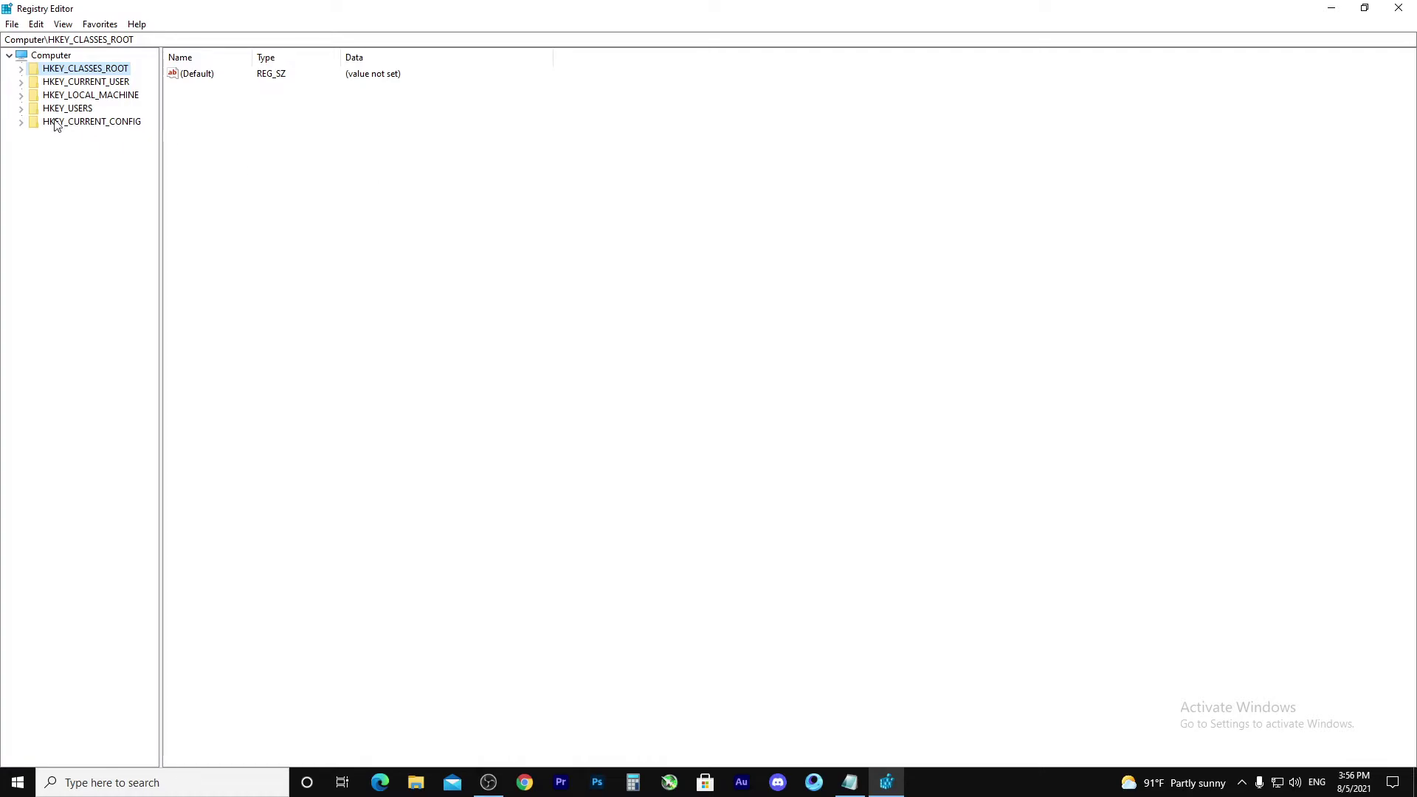
Step: Expand the registry path HKEY_LOCAL_MACHINE\SOFTWARE\Microsoft
{"action": "left_click", "coordinate": [112, 97]}
{"action": "left_click", "coordinate": [21, 95]}
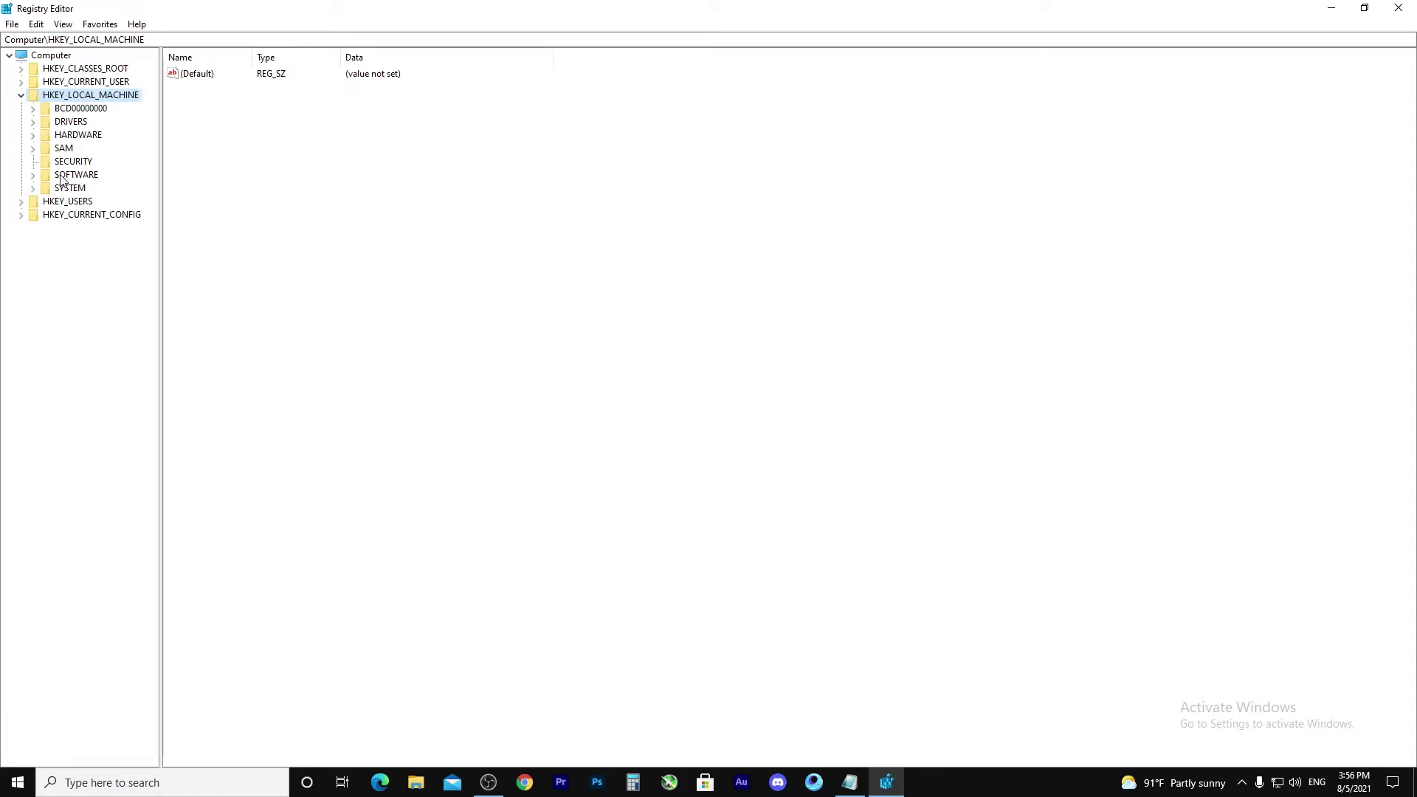
{"action": "left_click", "coordinate": [33, 175]}
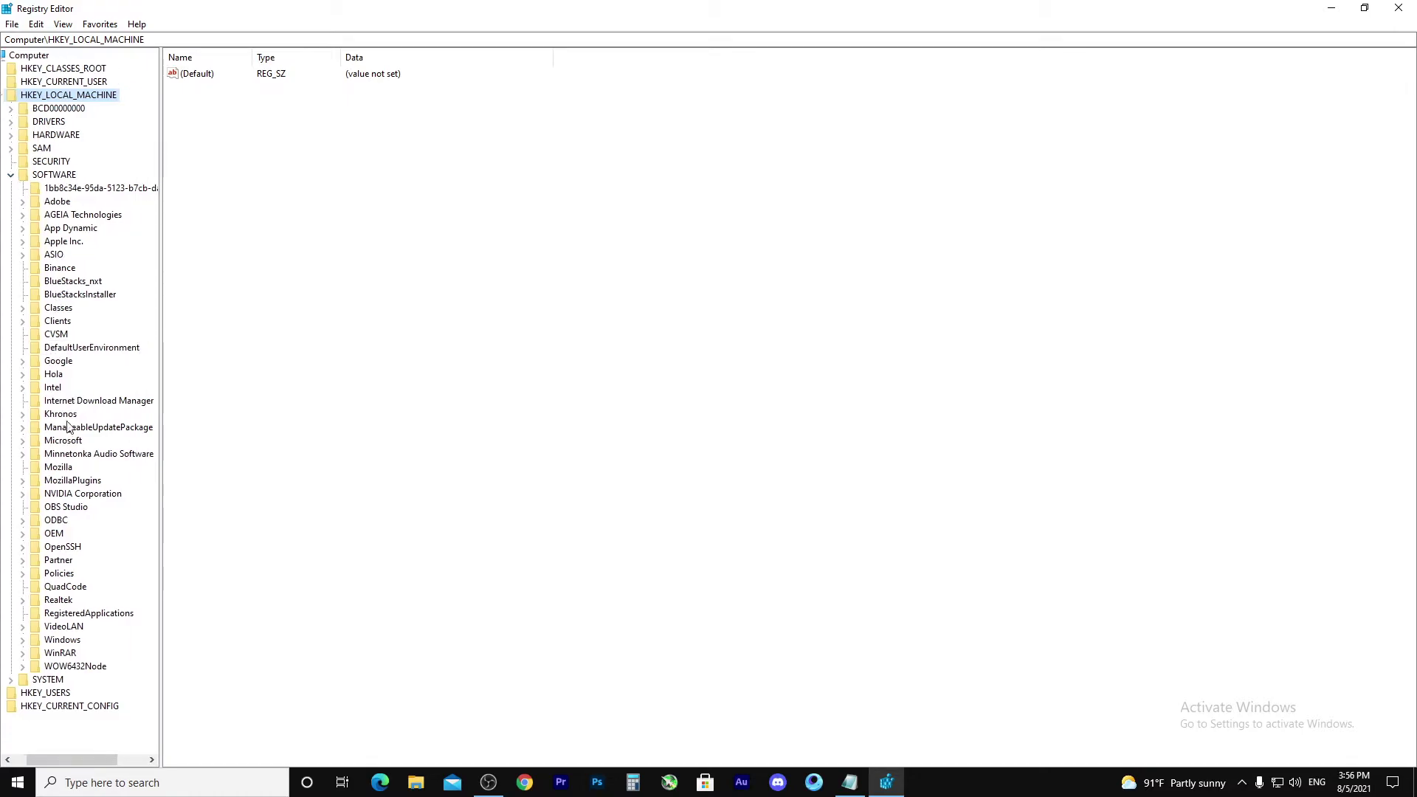
{"action": "left_click", "coordinate": [199, 576]}
{"action": "scroll", "coordinate": [72, 584], "scroll_direction": "left", "scroll_amount": 2}
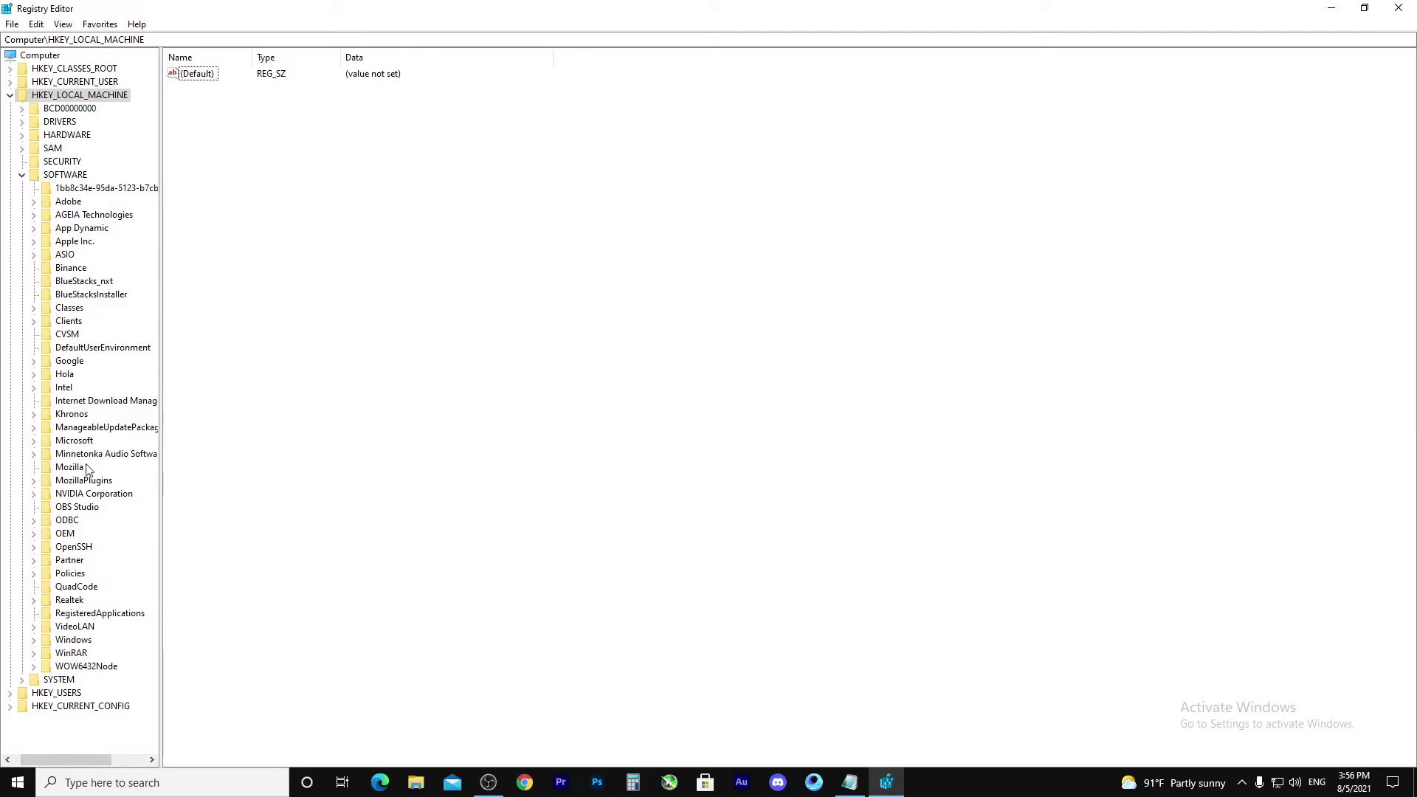
{"action": "left_click", "coordinate": [60, 442]}
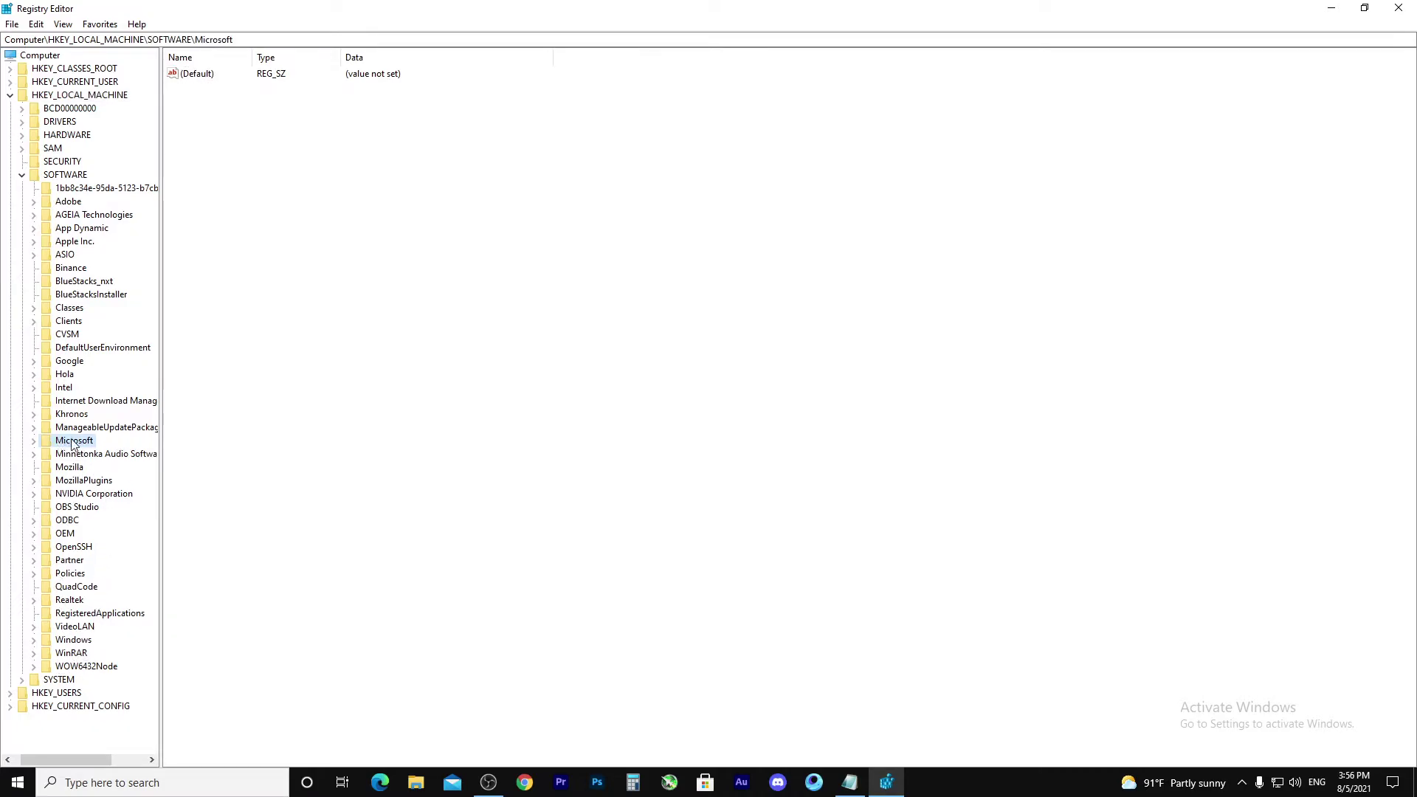
{"action": "double_click", "coordinate": [74, 440]}
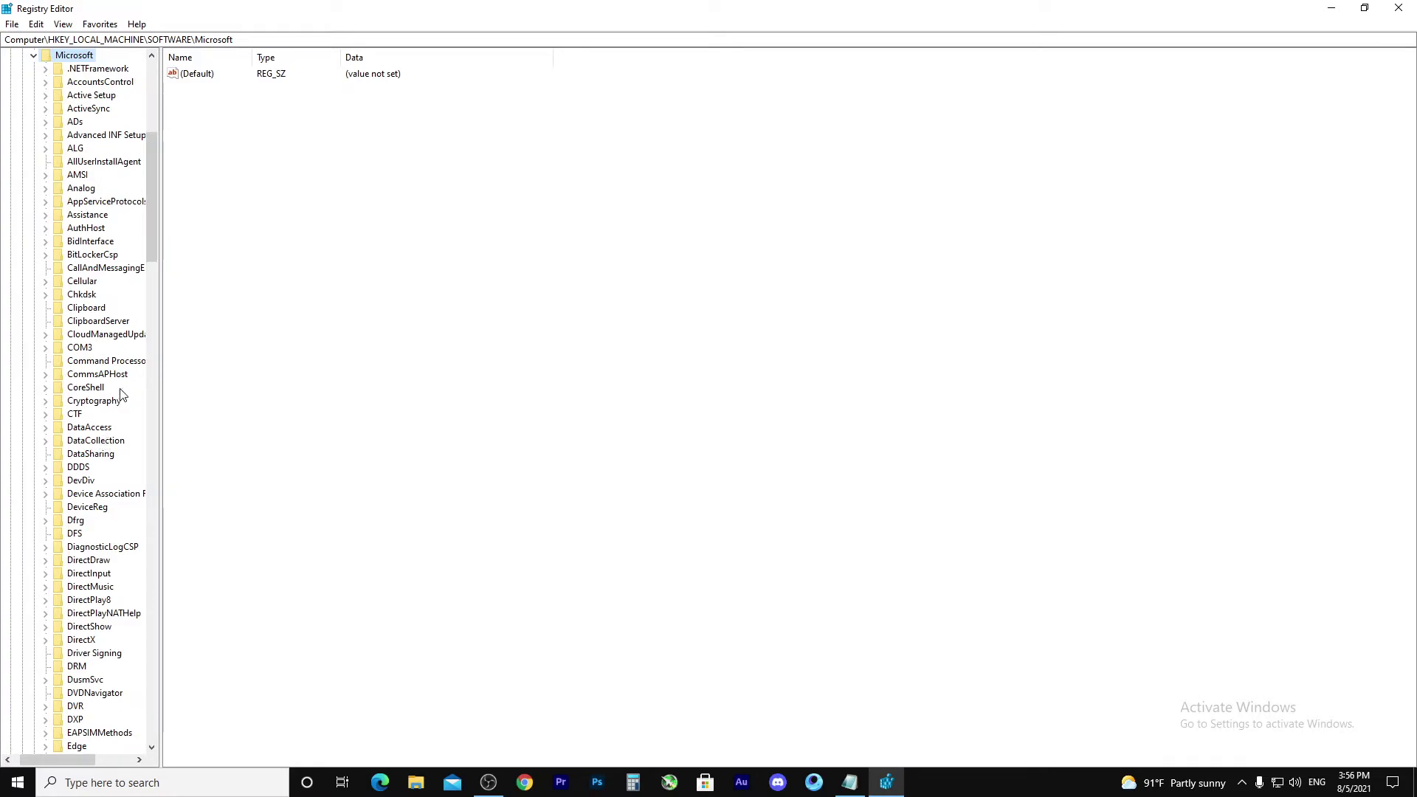
Step: Open the Windows NT key under Microsoft and expand its CurrentVersion subkey
{"action": "left_click_drag", "start_coordinate": [149, 238], "coordinate": [188, 655]}
{"action": "left_click", "coordinate": [80, 616]}
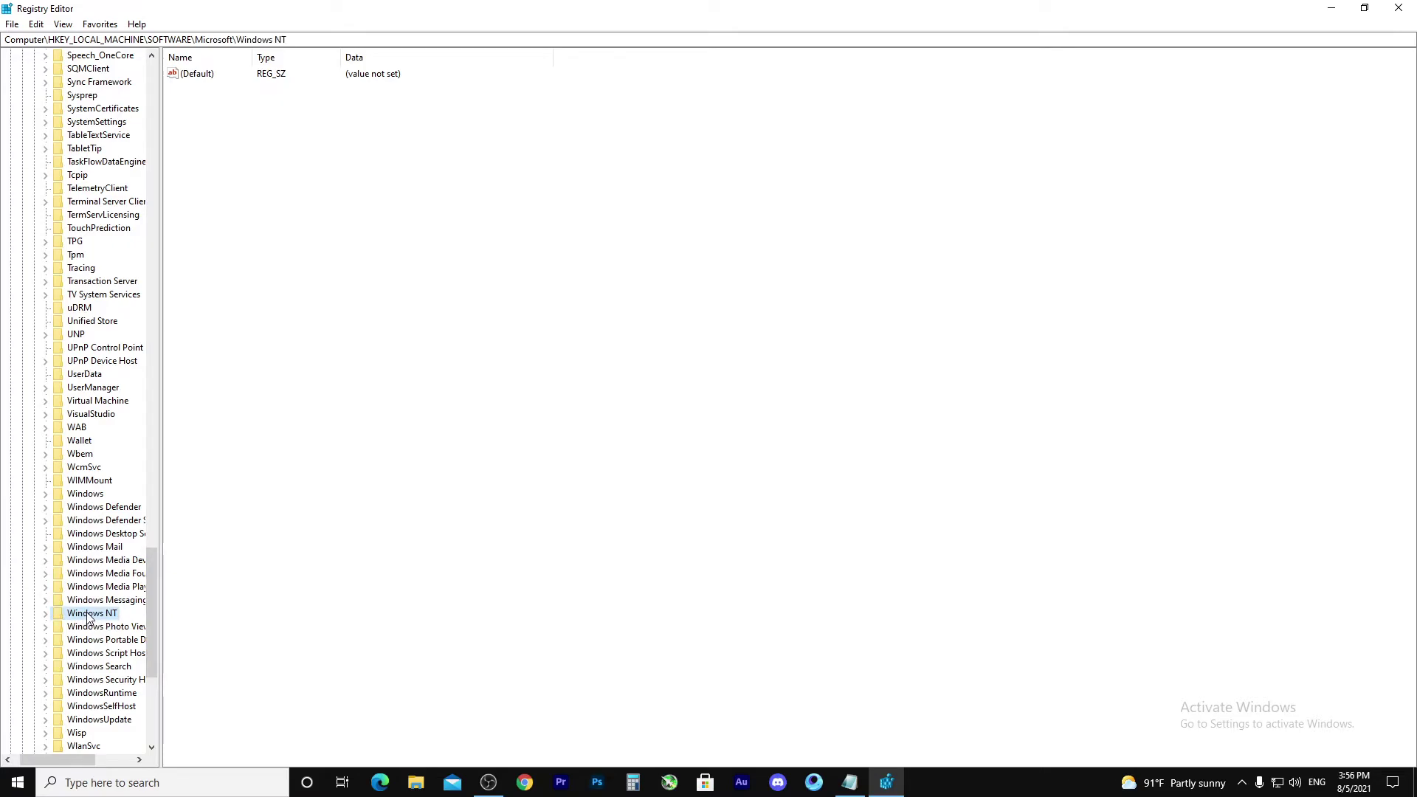
{"action": "double_click", "coordinate": [98, 616]}
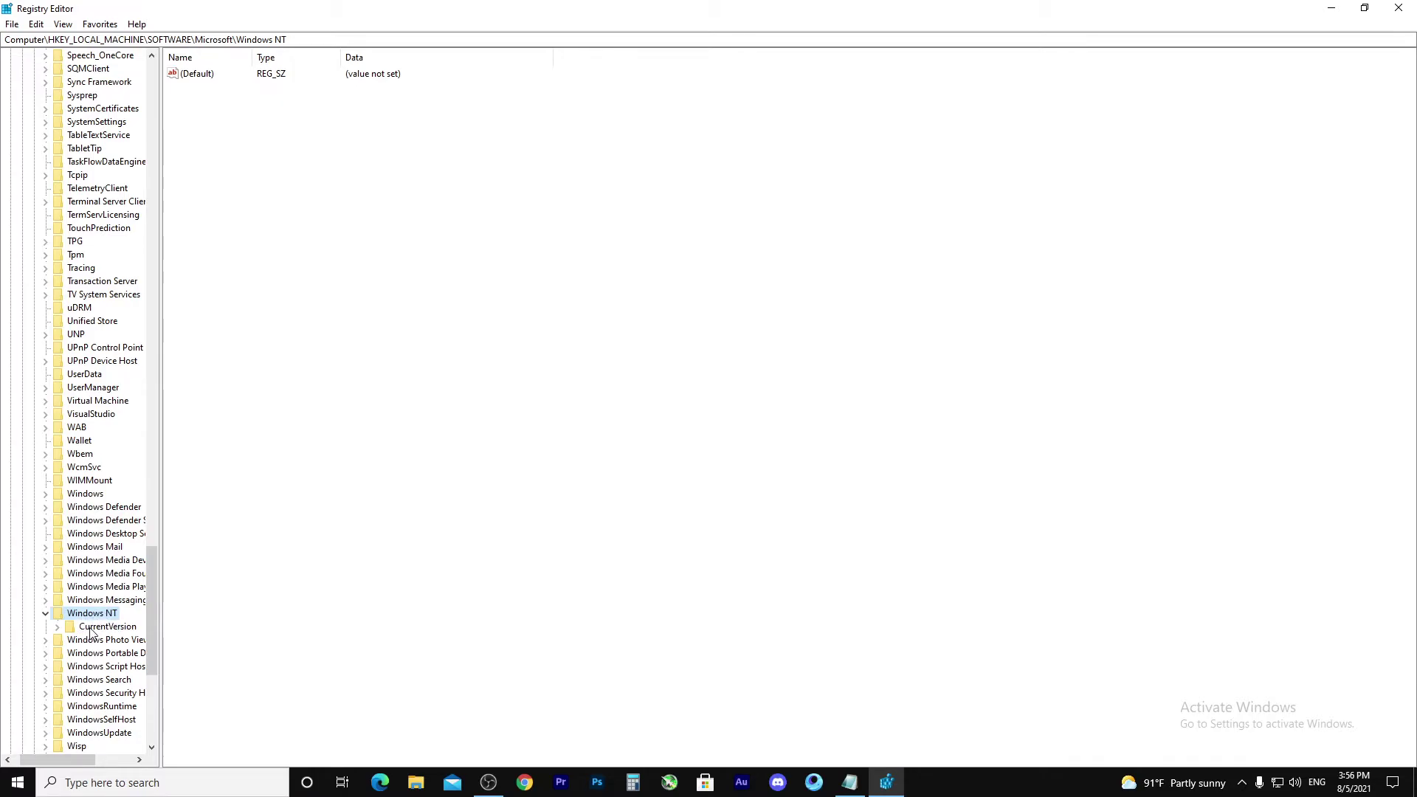
{"action": "left_click", "coordinate": [100, 630]}
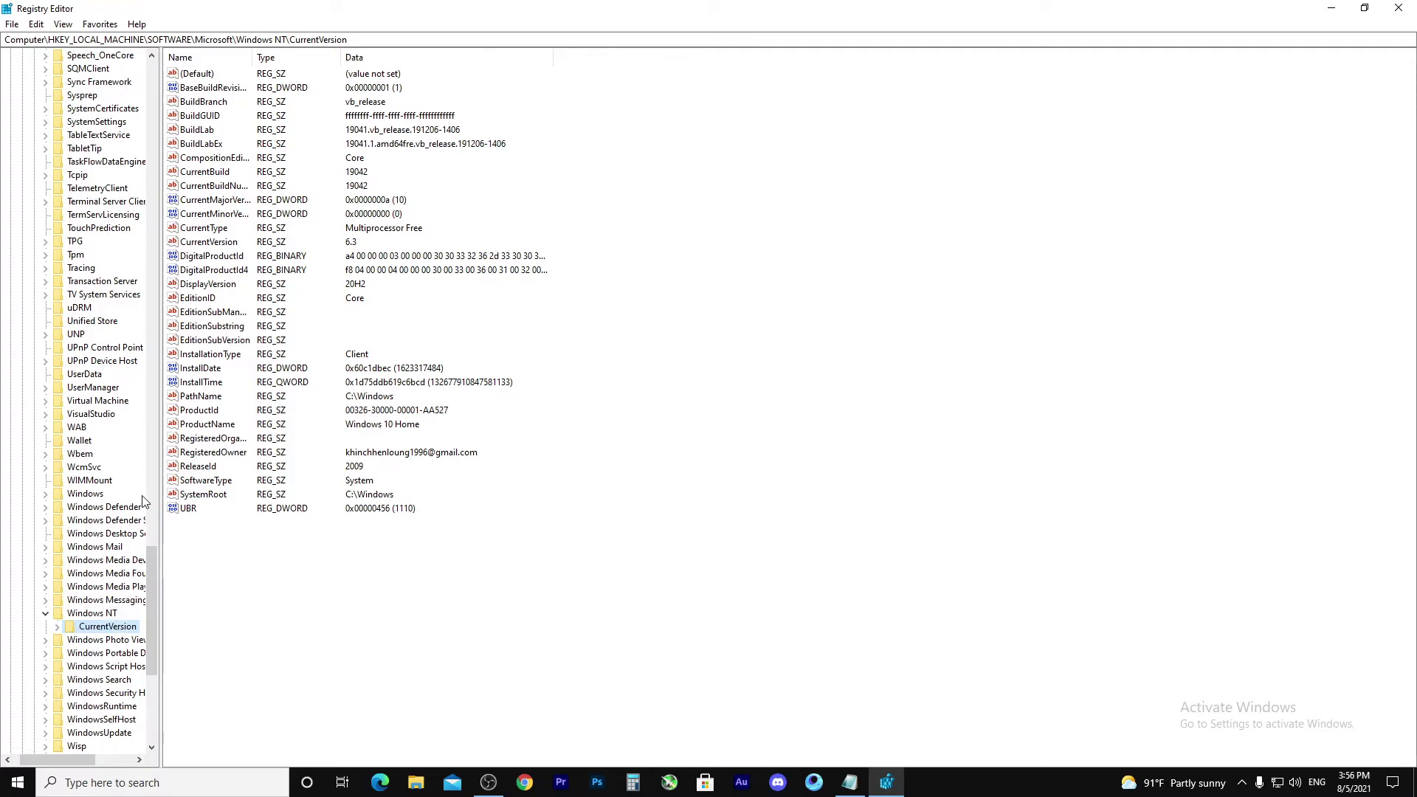
{"action": "left_click", "coordinate": [56, 626]}
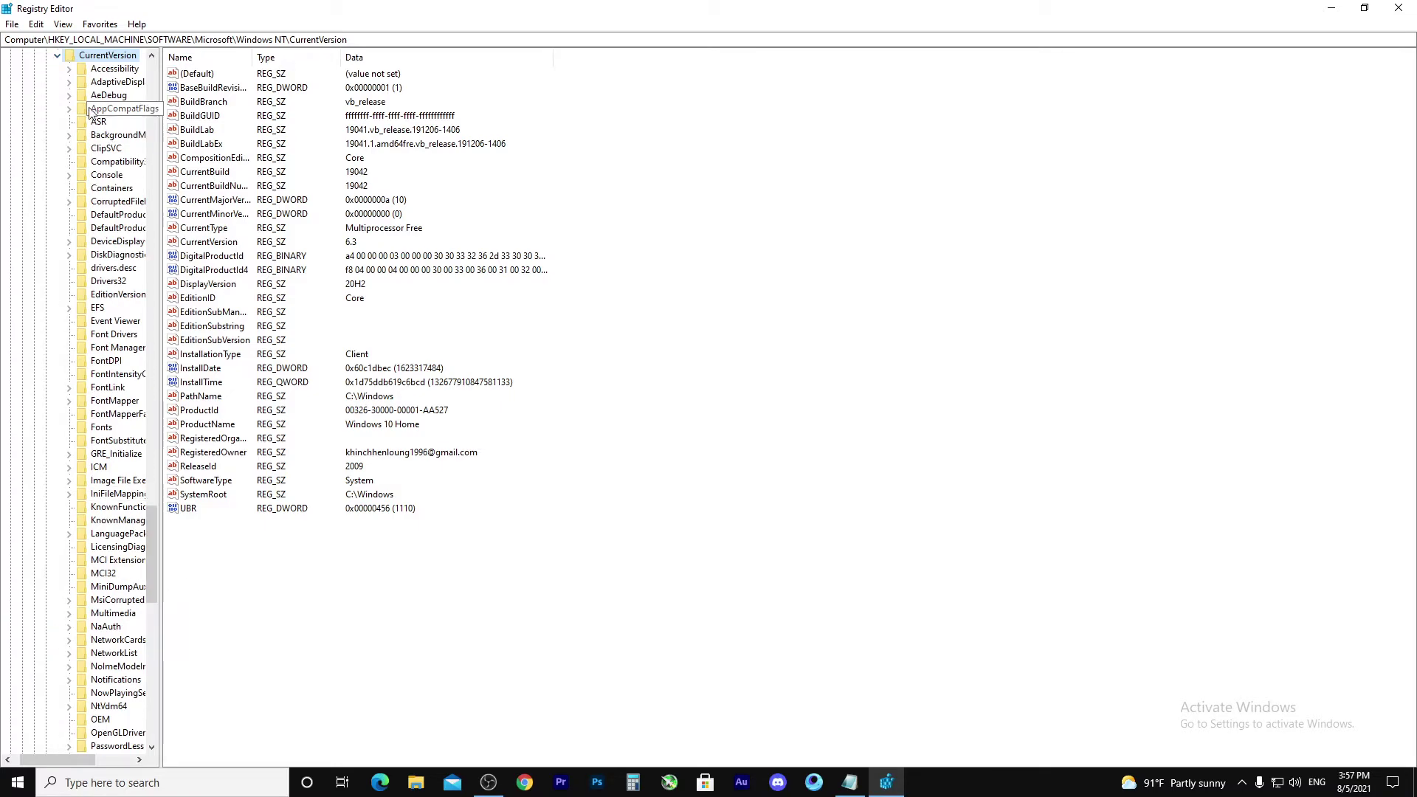
{"action": "left_click", "coordinate": [57, 56]}
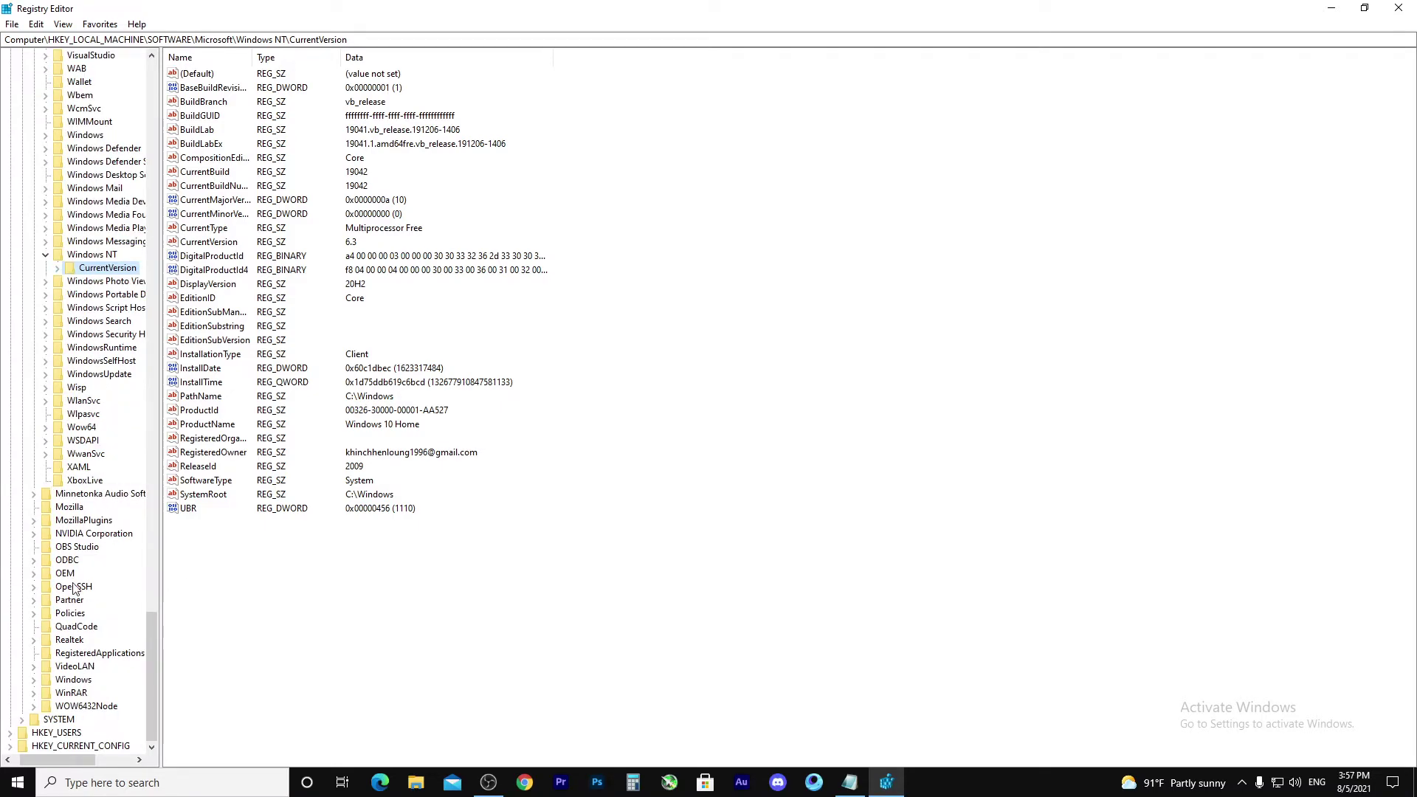
{"action": "left_click", "coordinate": [57, 270]}
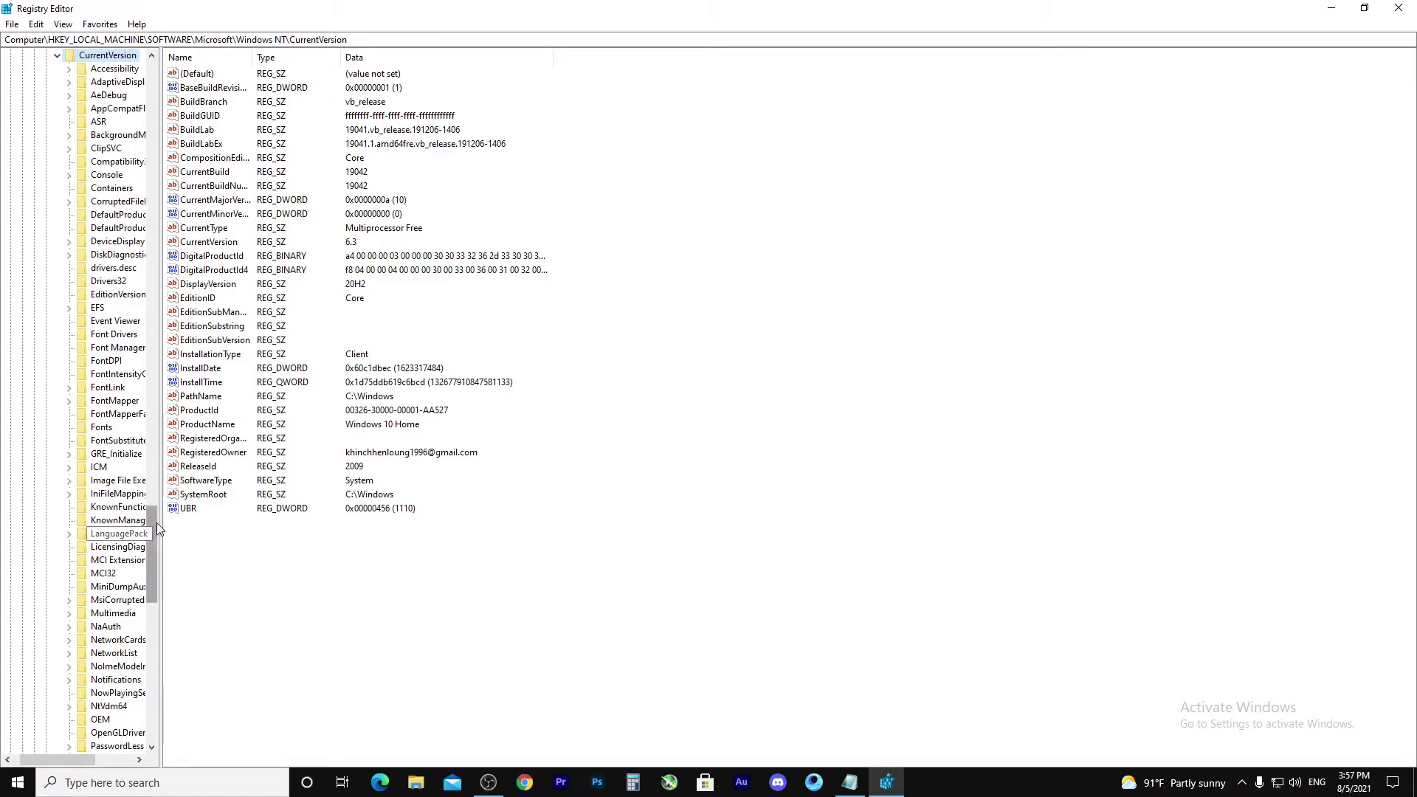
Step: Widen the key tree and open the Multimedia\SystemProfile key under CurrentVersion
{"action": "left_click_drag", "start_coordinate": [157, 550], "coordinate": [156, 573]}
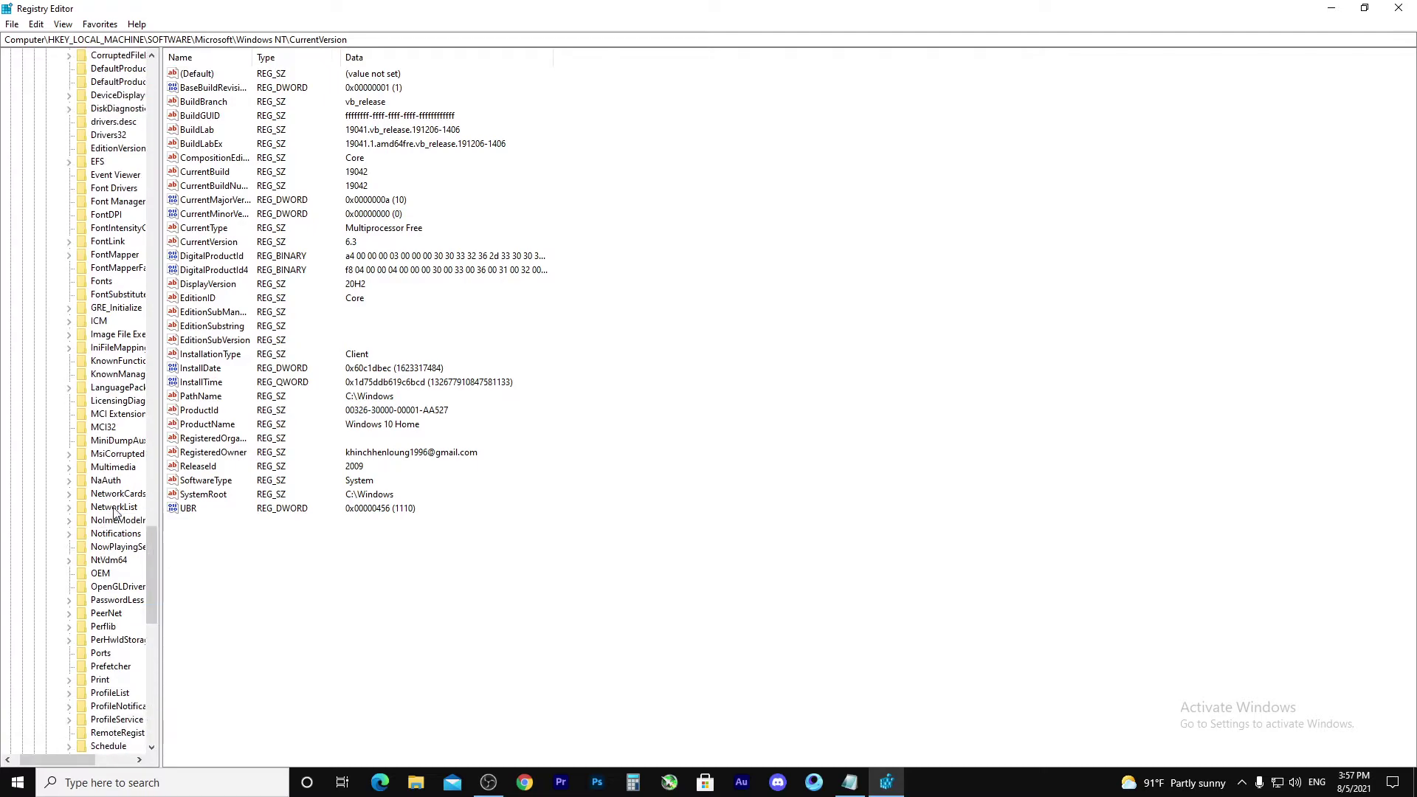
{"action": "left_click_drag", "start_coordinate": [159, 418], "coordinate": [353, 421]}
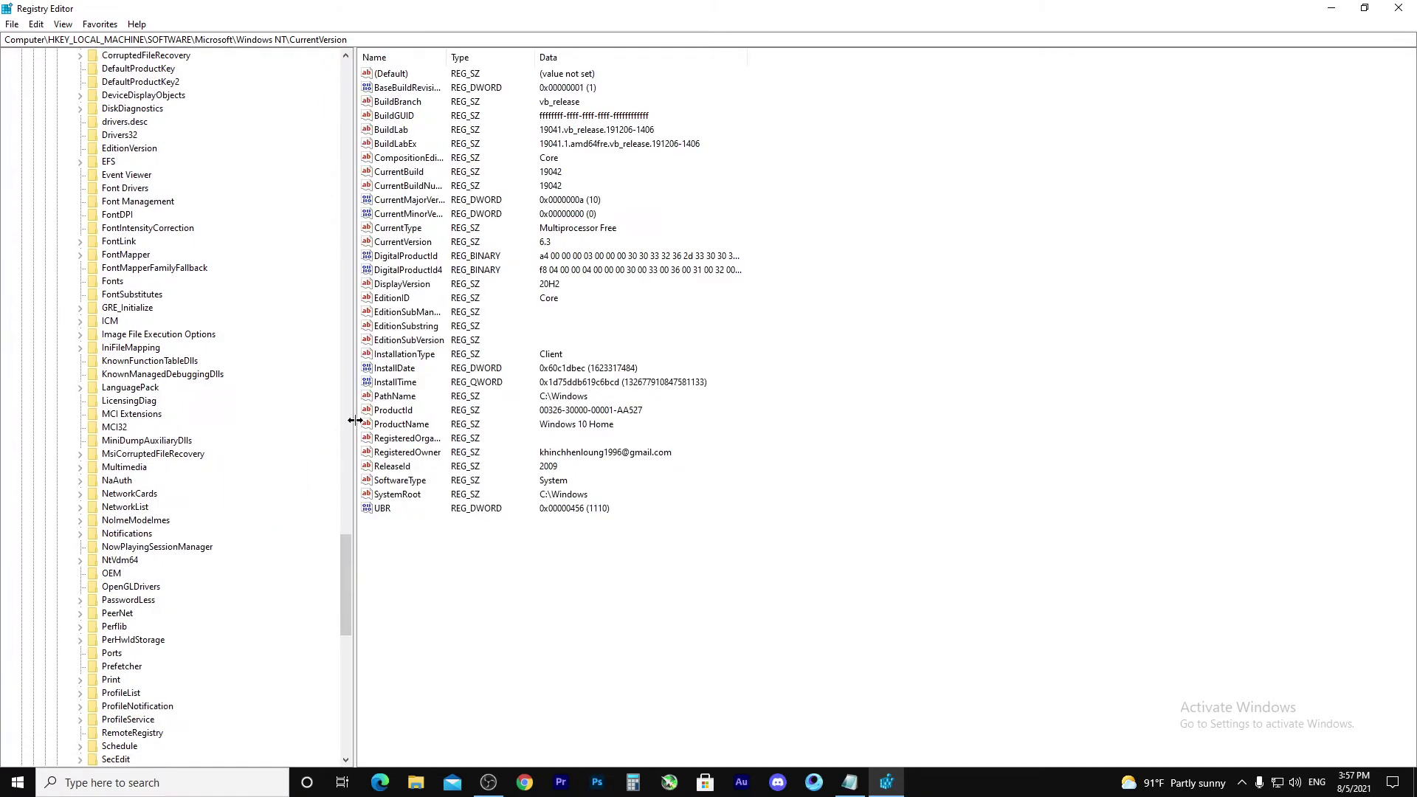
{"action": "left_click", "coordinate": [113, 470]}
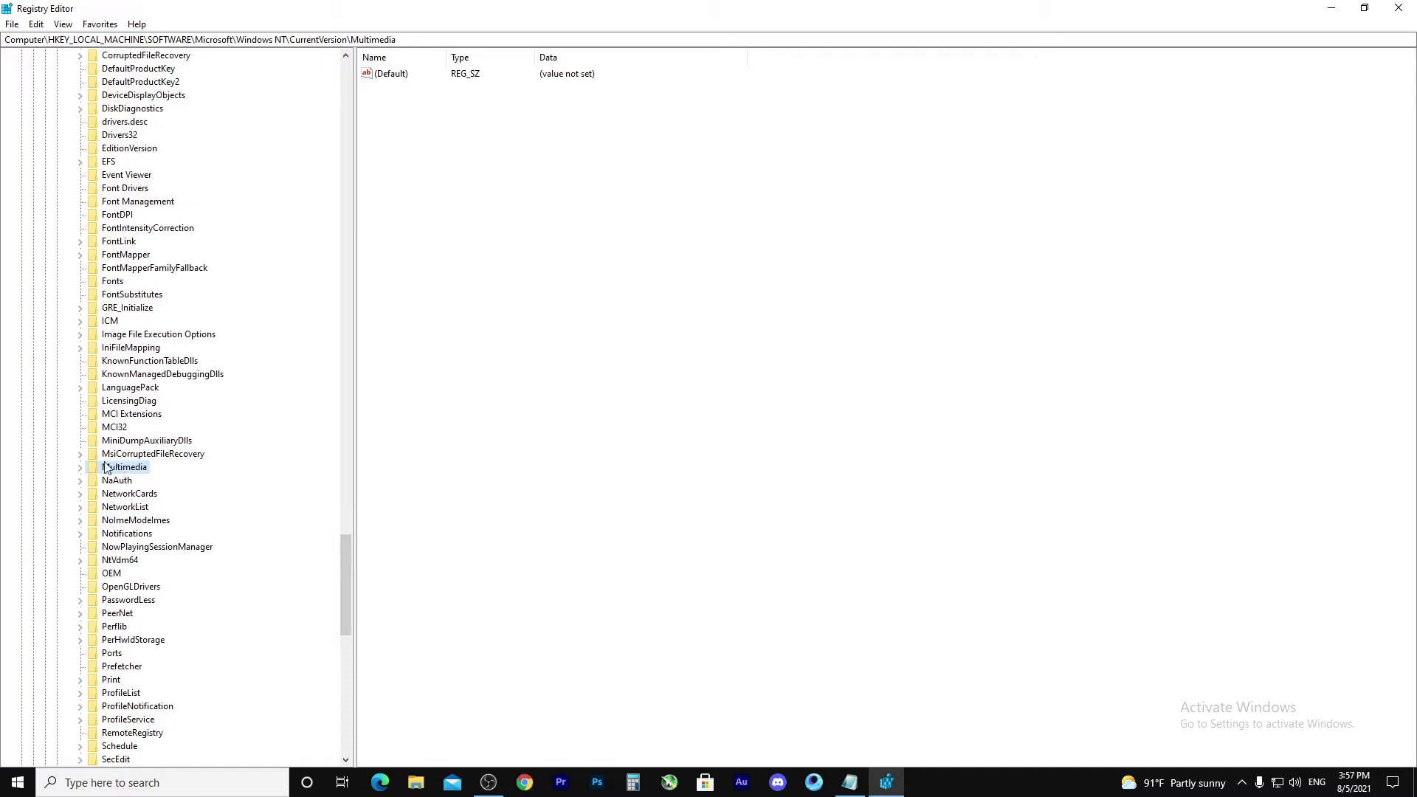
{"action": "left_click", "coordinate": [81, 468]}
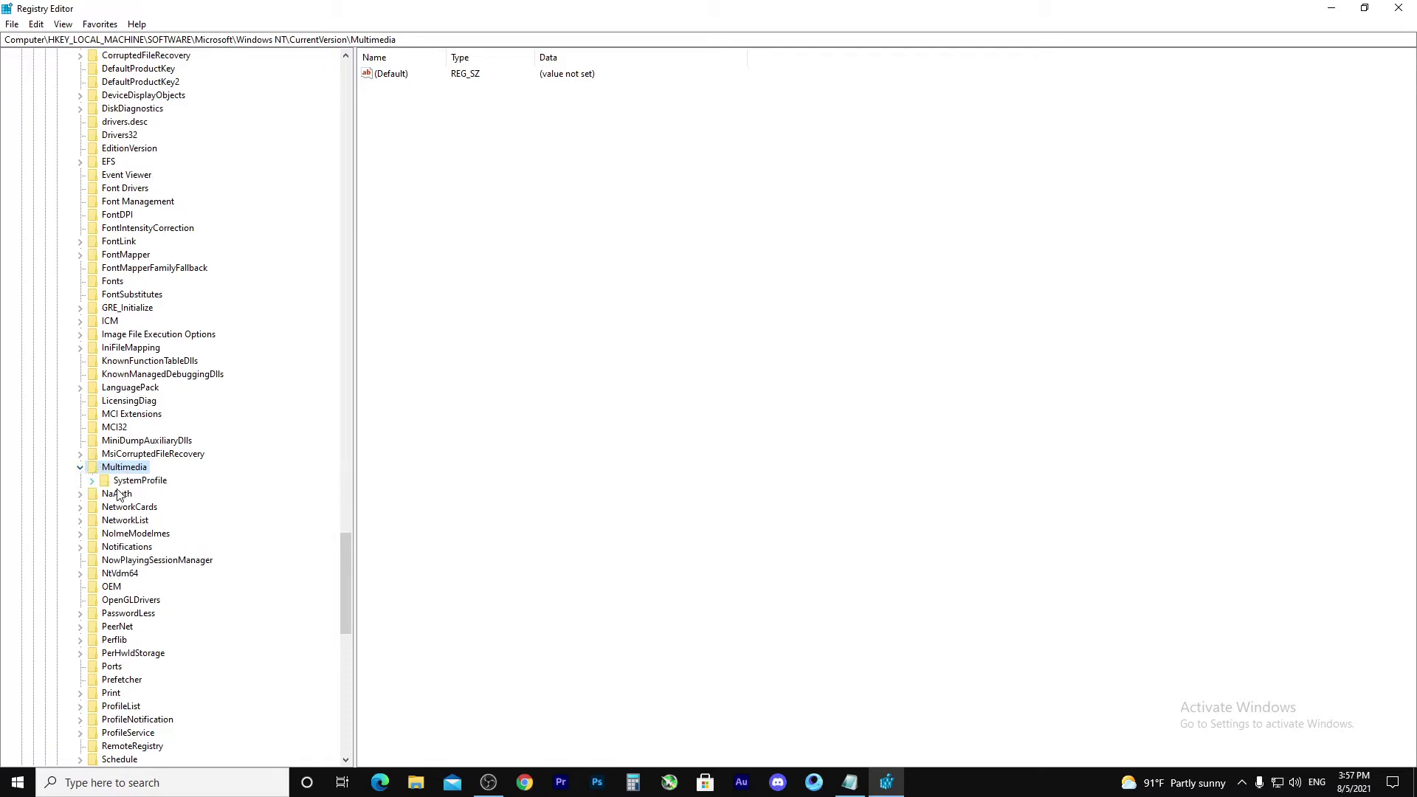
{"action": "left_click", "coordinate": [132, 482]}
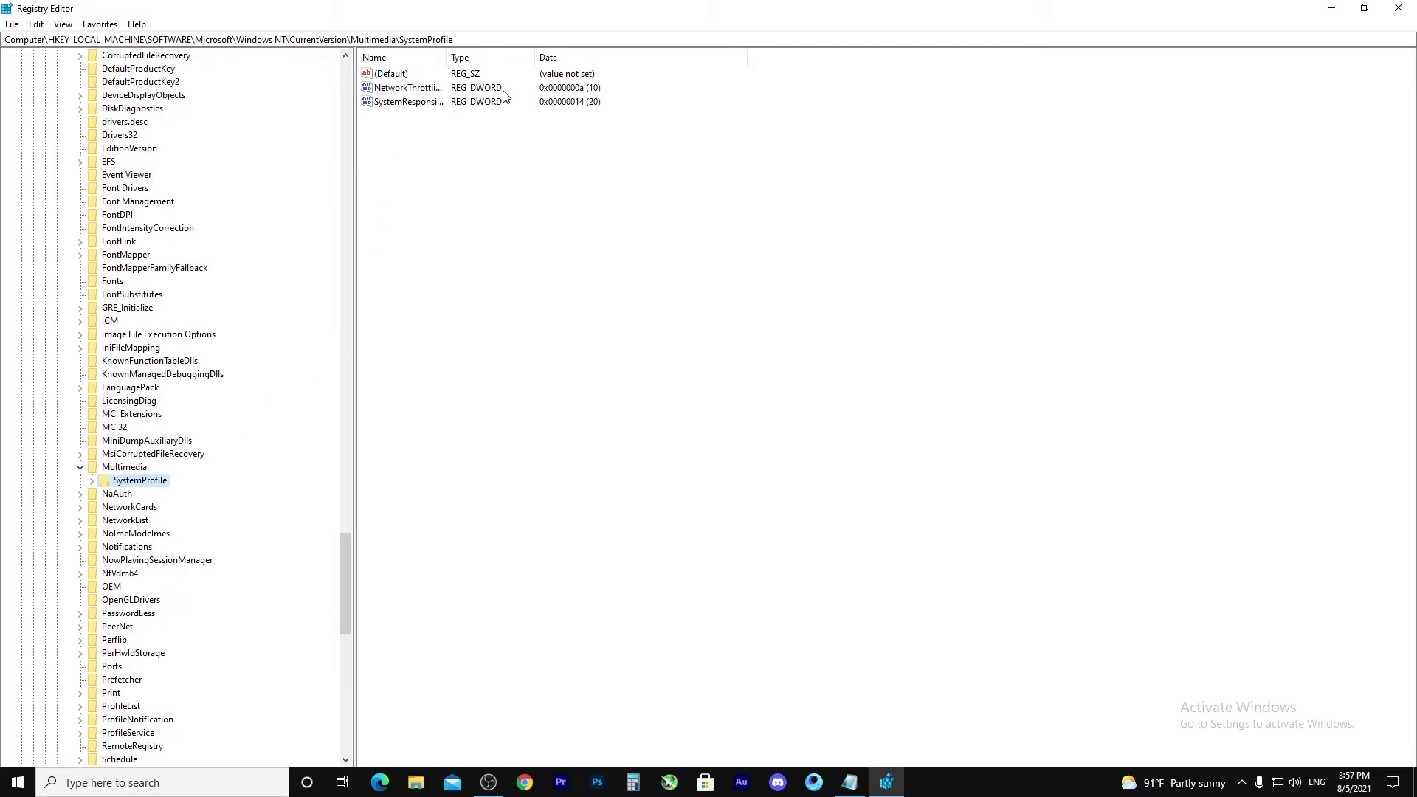
Step: Set the NetworkThrottlingIndex value in the SystemProfile key to hexadecimal fffffff
{"action": "left_click", "coordinate": [410, 89]}
{"action": "double_click", "coordinate": [395, 88]}
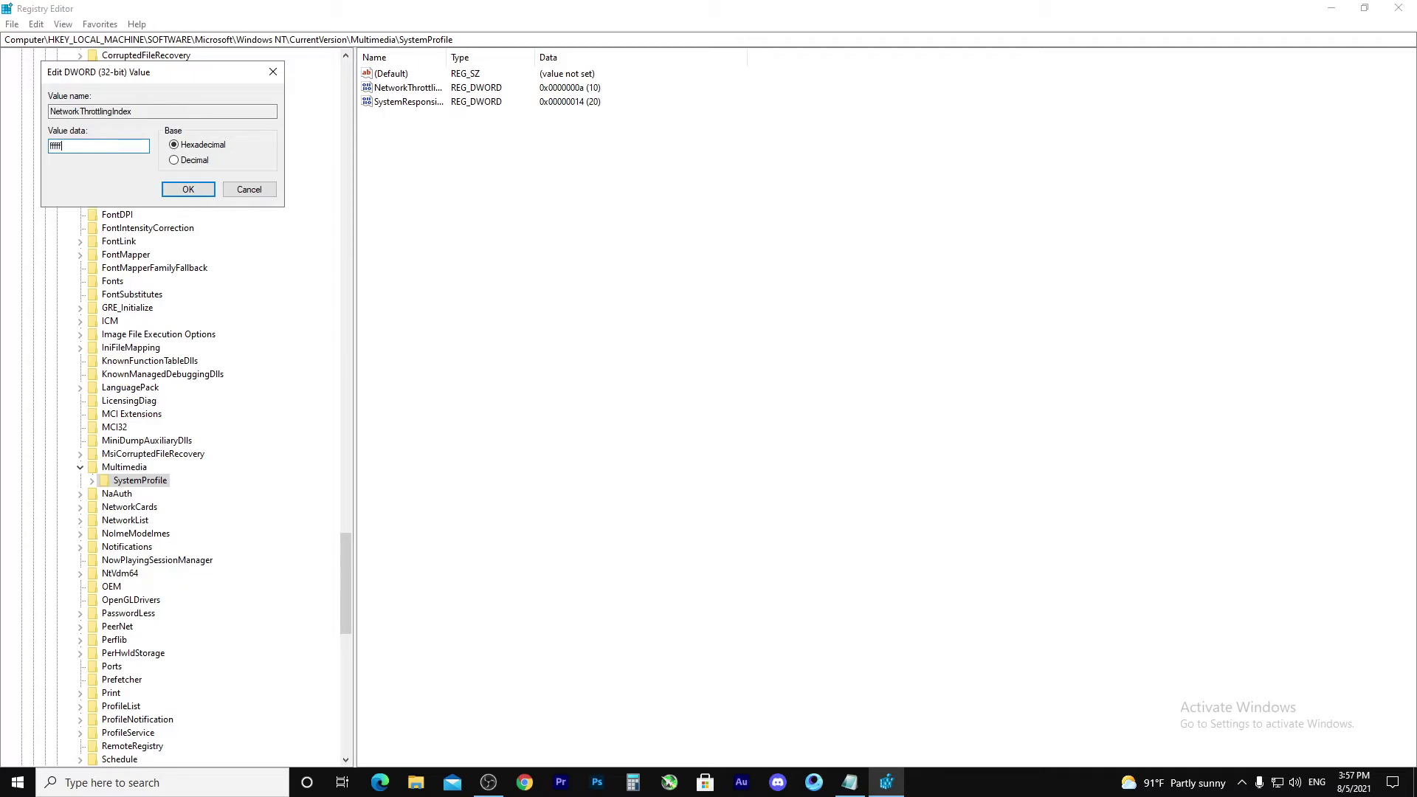
{"action": "left_click", "coordinate": [189, 189]}
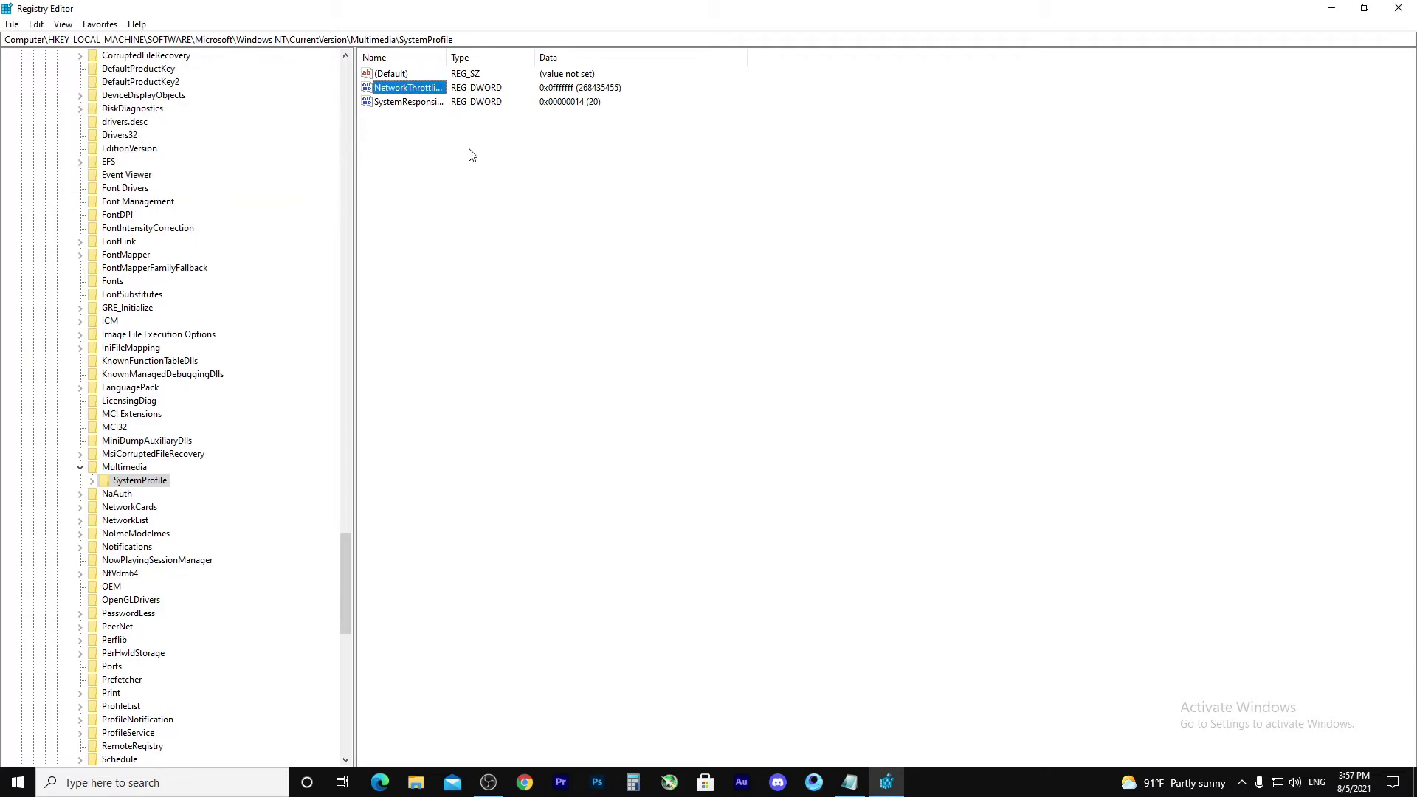
Step: Set the SystemResponsiveness value in the SystemProfile key to 0
{"action": "left_click", "coordinate": [419, 105]}
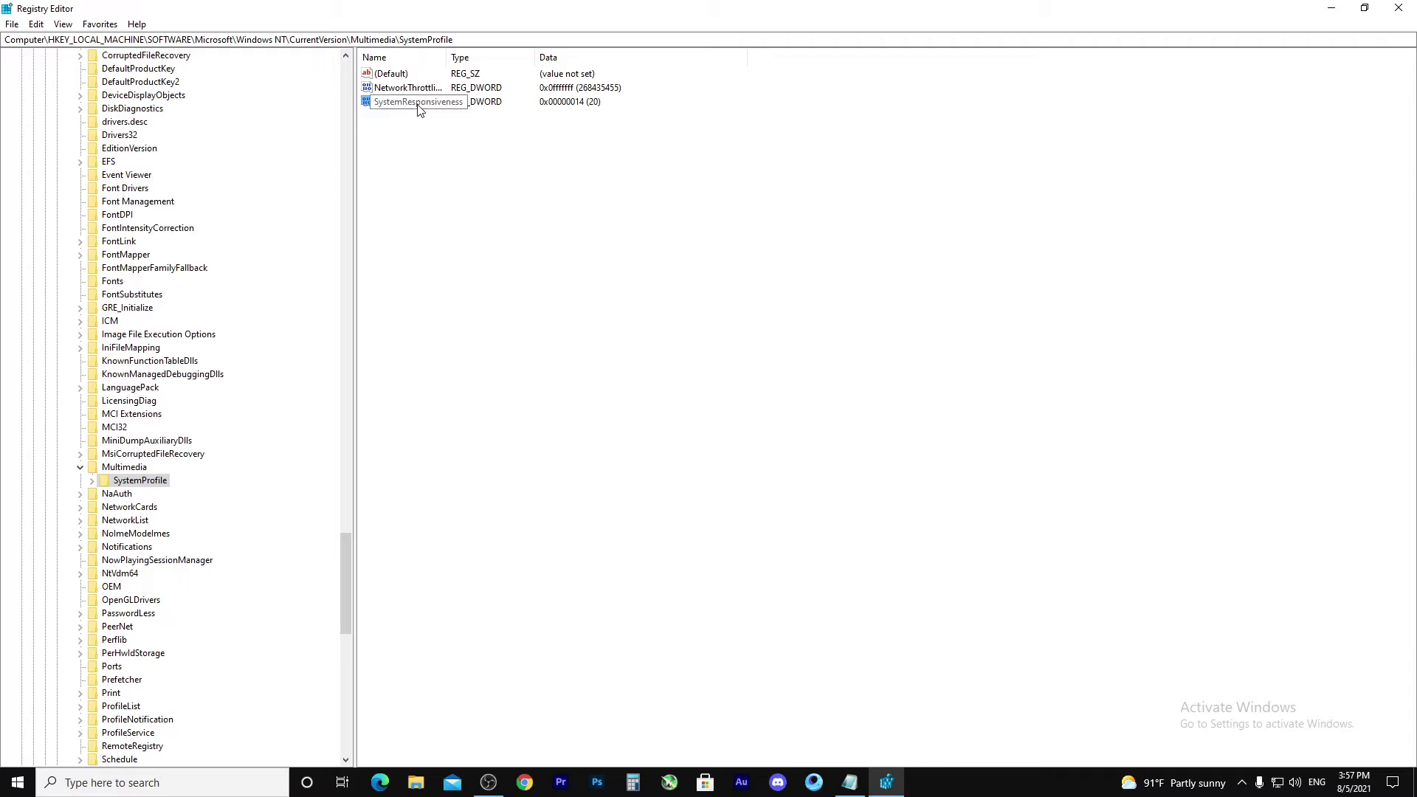
{"action": "double_click", "coordinate": [413, 108]}
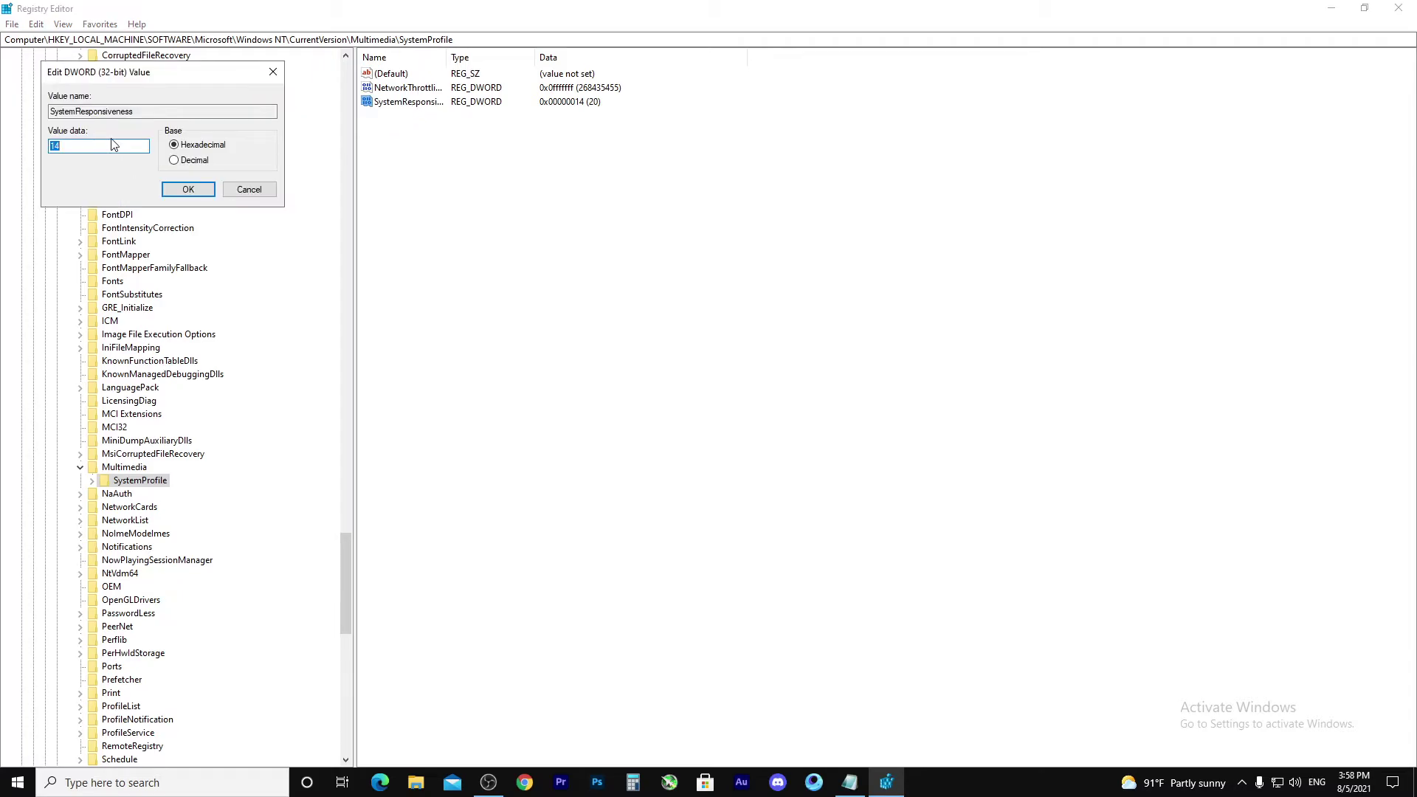
{"action": "type", "text": "0"}
{"action": "left_click", "coordinate": [193, 190]}
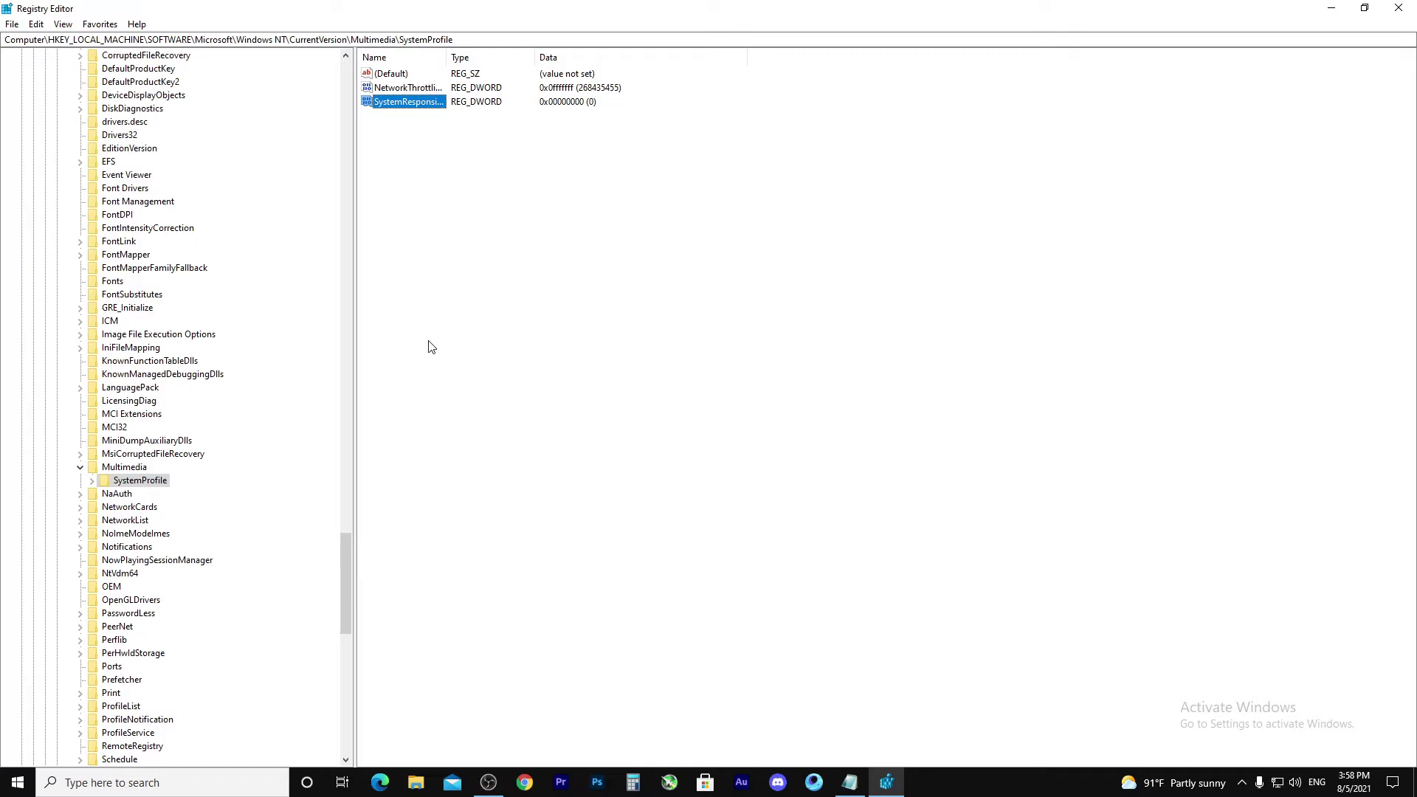
Step: Expand SystemProfile and its Tasks subkey, and open the Games key
{"action": "mouse_move", "coordinate": [340, 560]}
{"action": "left_mouse_down"}
{"action": "mouse_move", "coordinate": [353, 627]}
{"action": "mouse_move", "coordinate": [350, 542]}
{"action": "left_mouse_up"}
{"action": "left_click", "coordinate": [91, 600]}
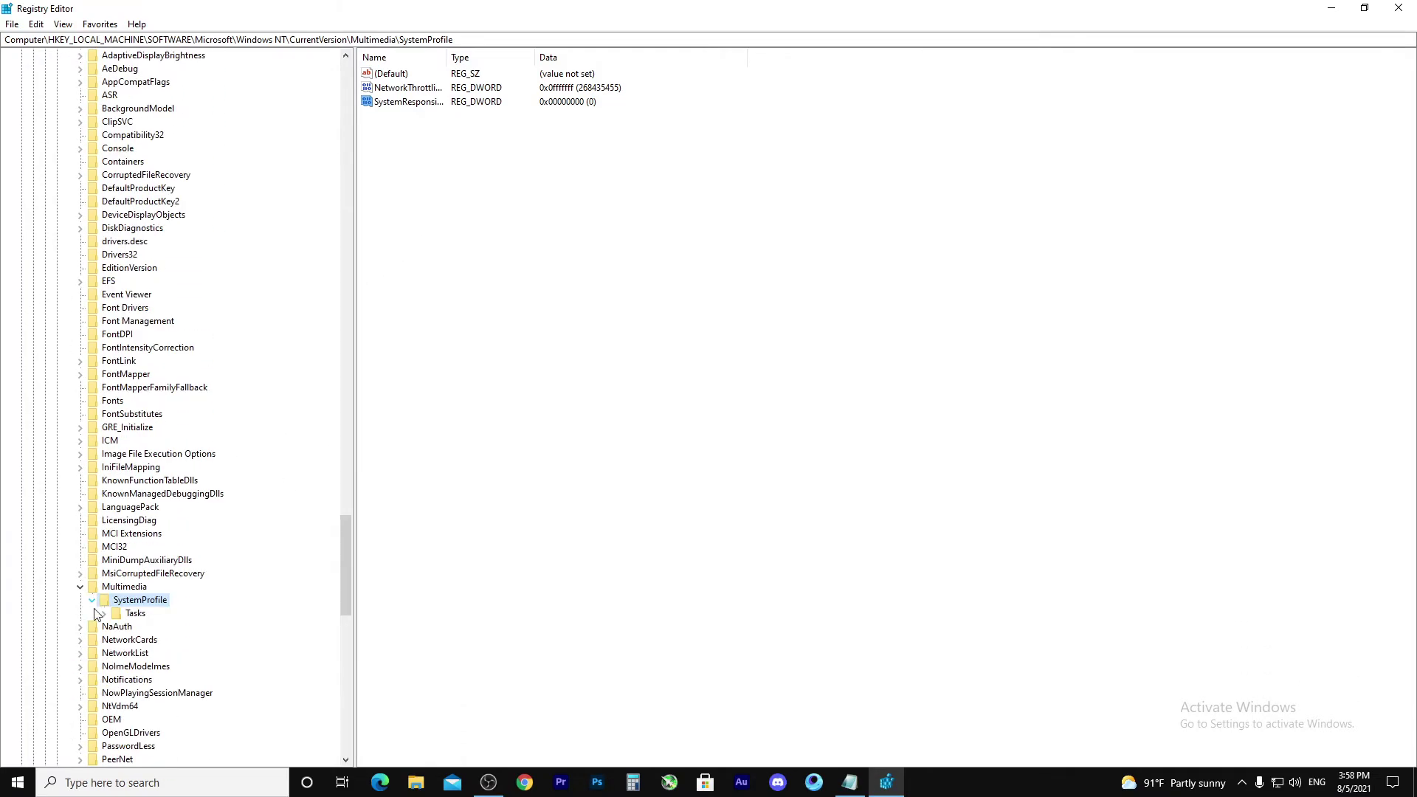
{"action": "left_click", "coordinate": [92, 600]}
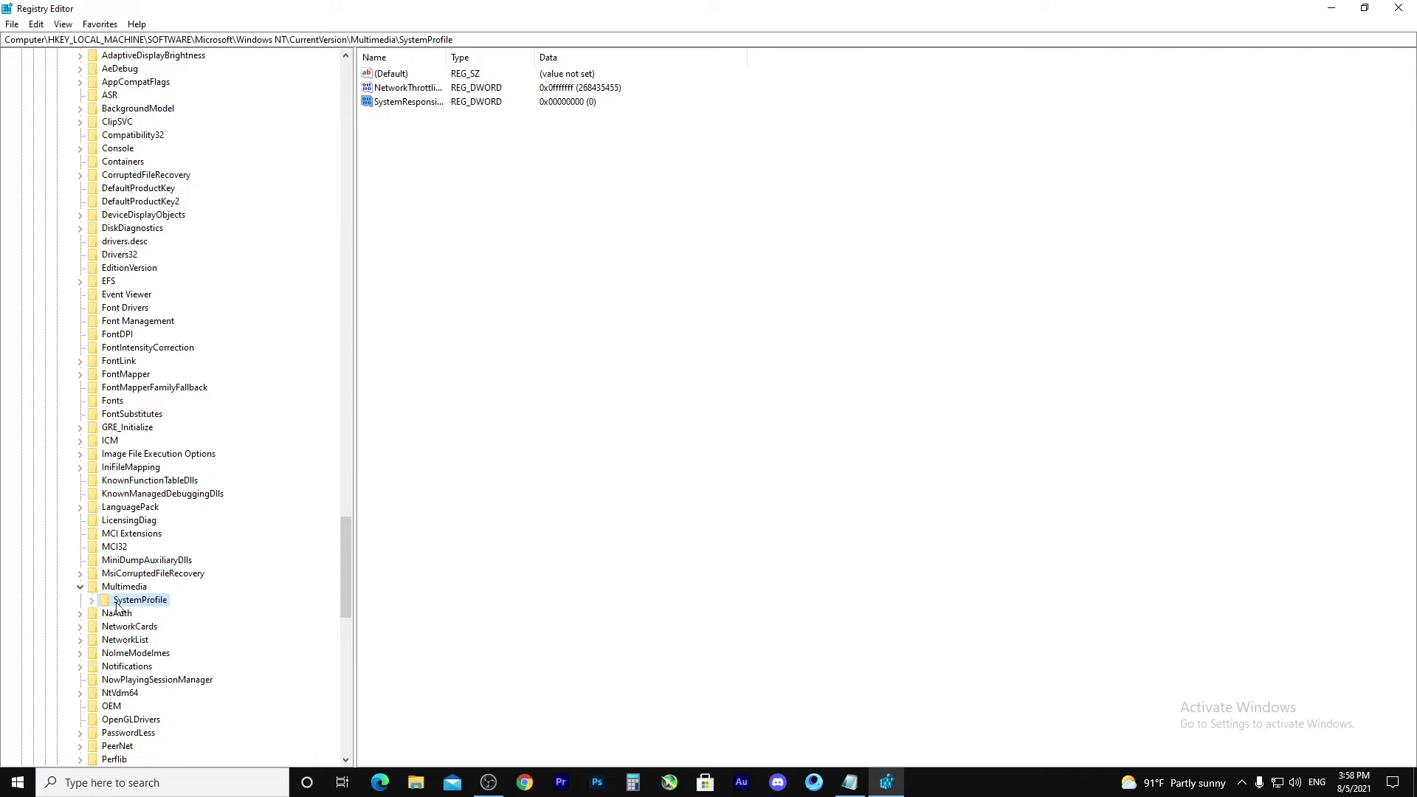
{"action": "scroll", "coordinate": [129, 608], "scroll_direction": "down", "scroll_amount": 3}
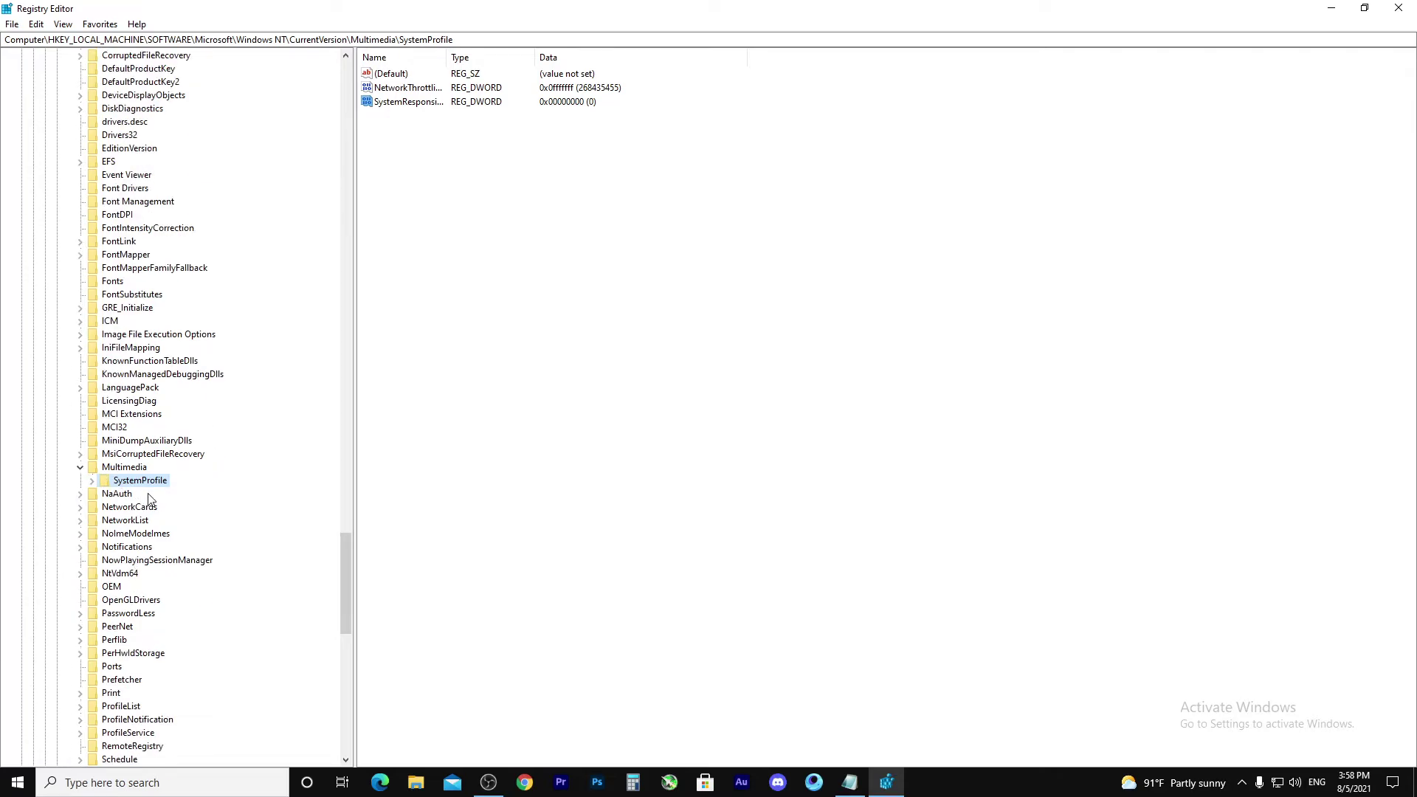
{"action": "left_click", "coordinate": [95, 484]}
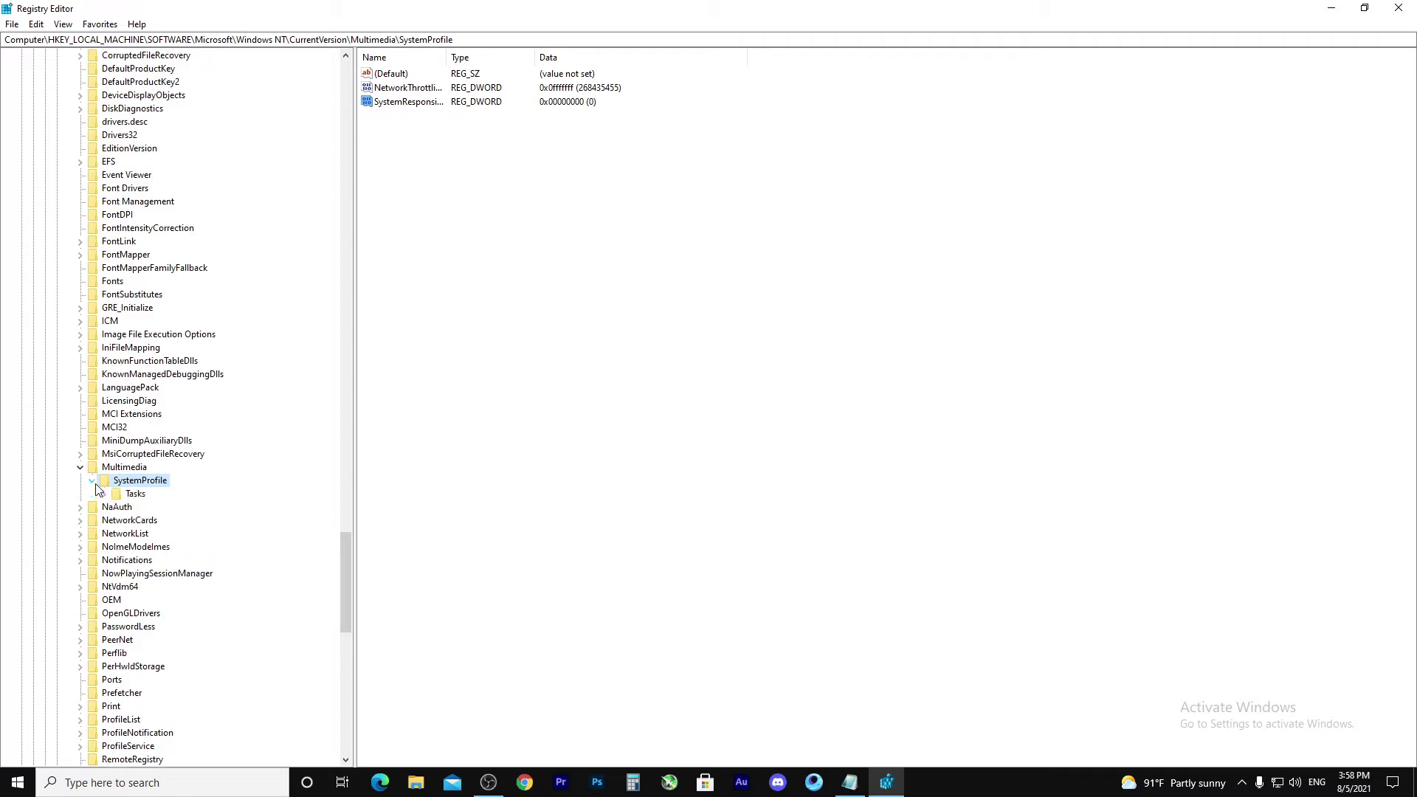
{"action": "double_click", "coordinate": [133, 494]}
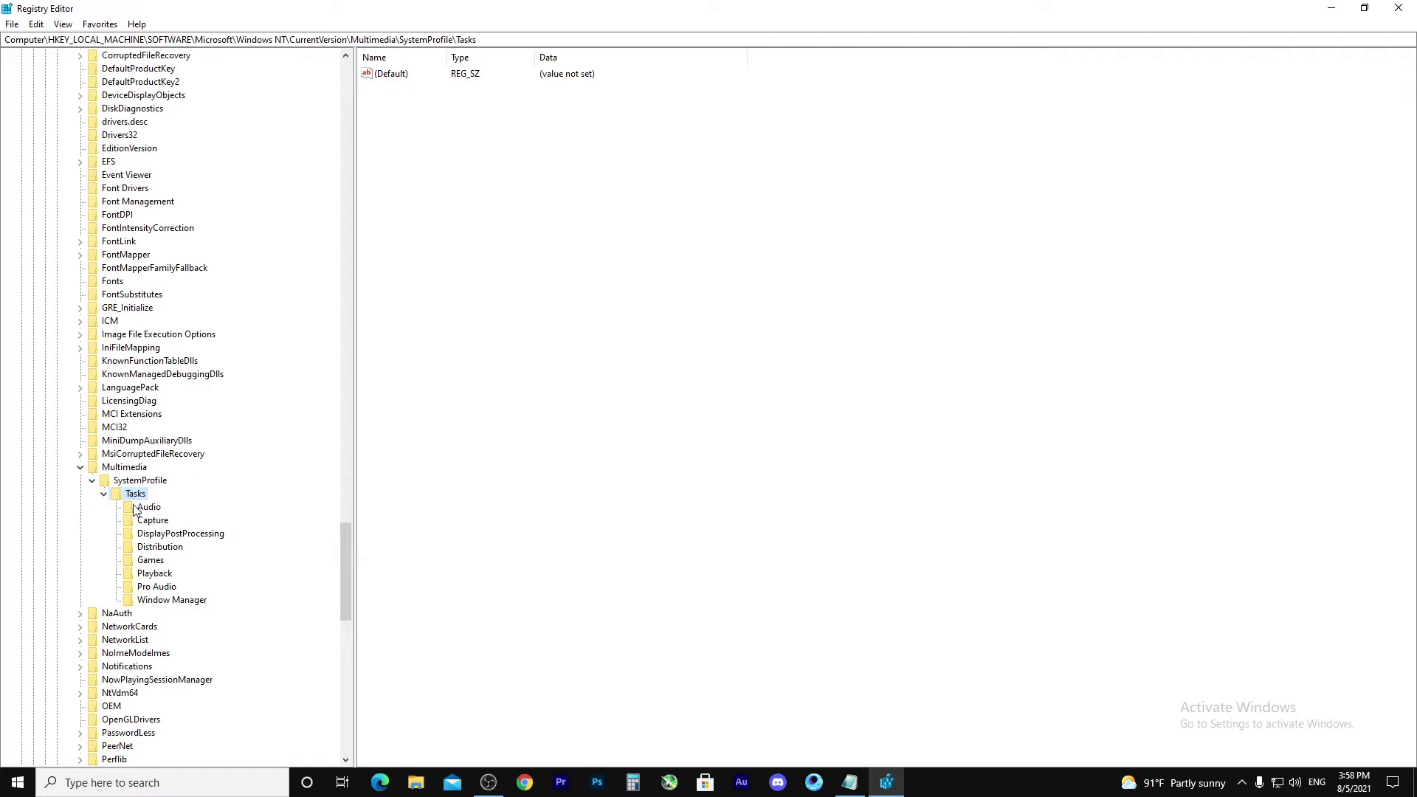
{"action": "left_click", "coordinate": [133, 564]}
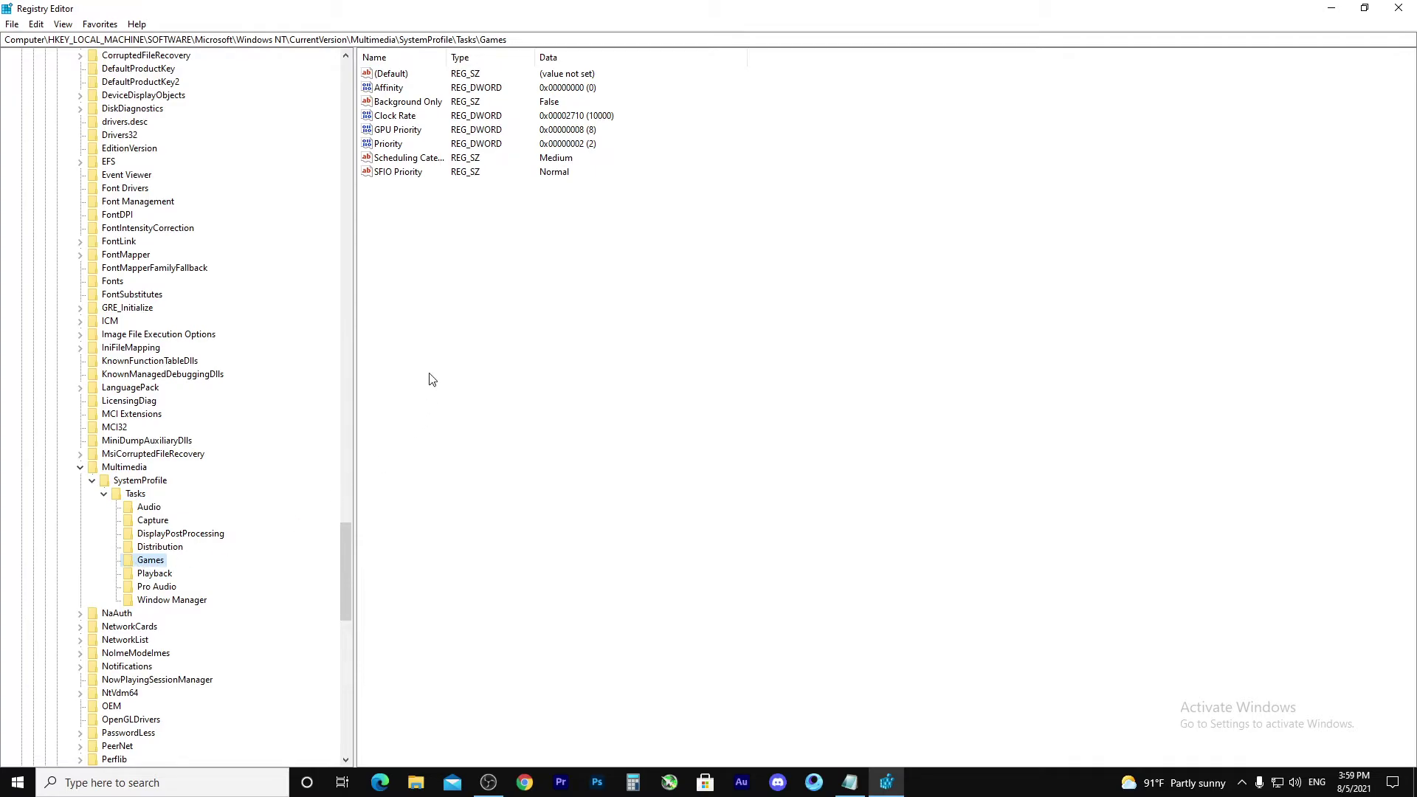
Step: Open the GPU Priority value in the Games key and confirm it as 8
{"action": "left_click", "coordinate": [376, 133]}
{"action": "double_click", "coordinate": [394, 131]}
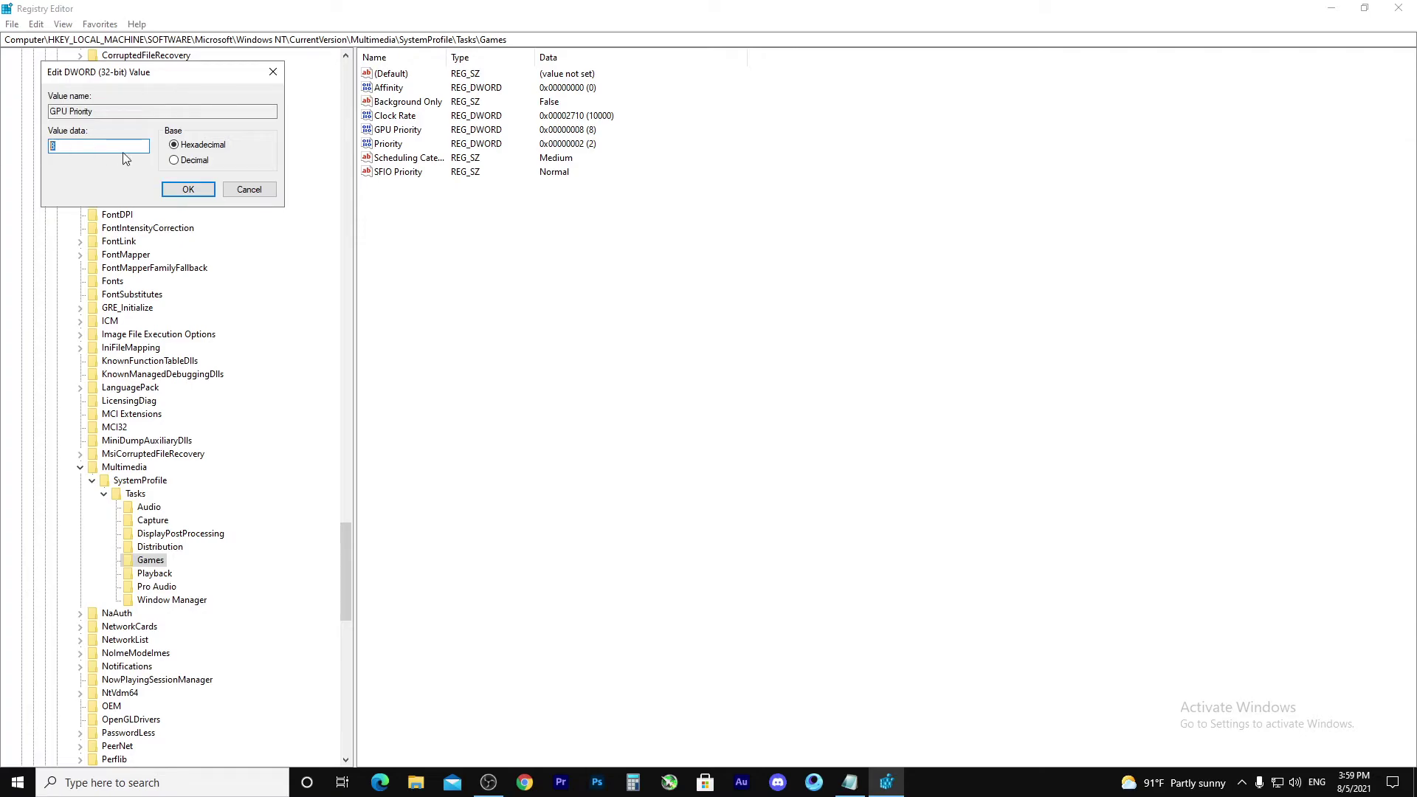
{"action": "left_click", "coordinate": [186, 193]}
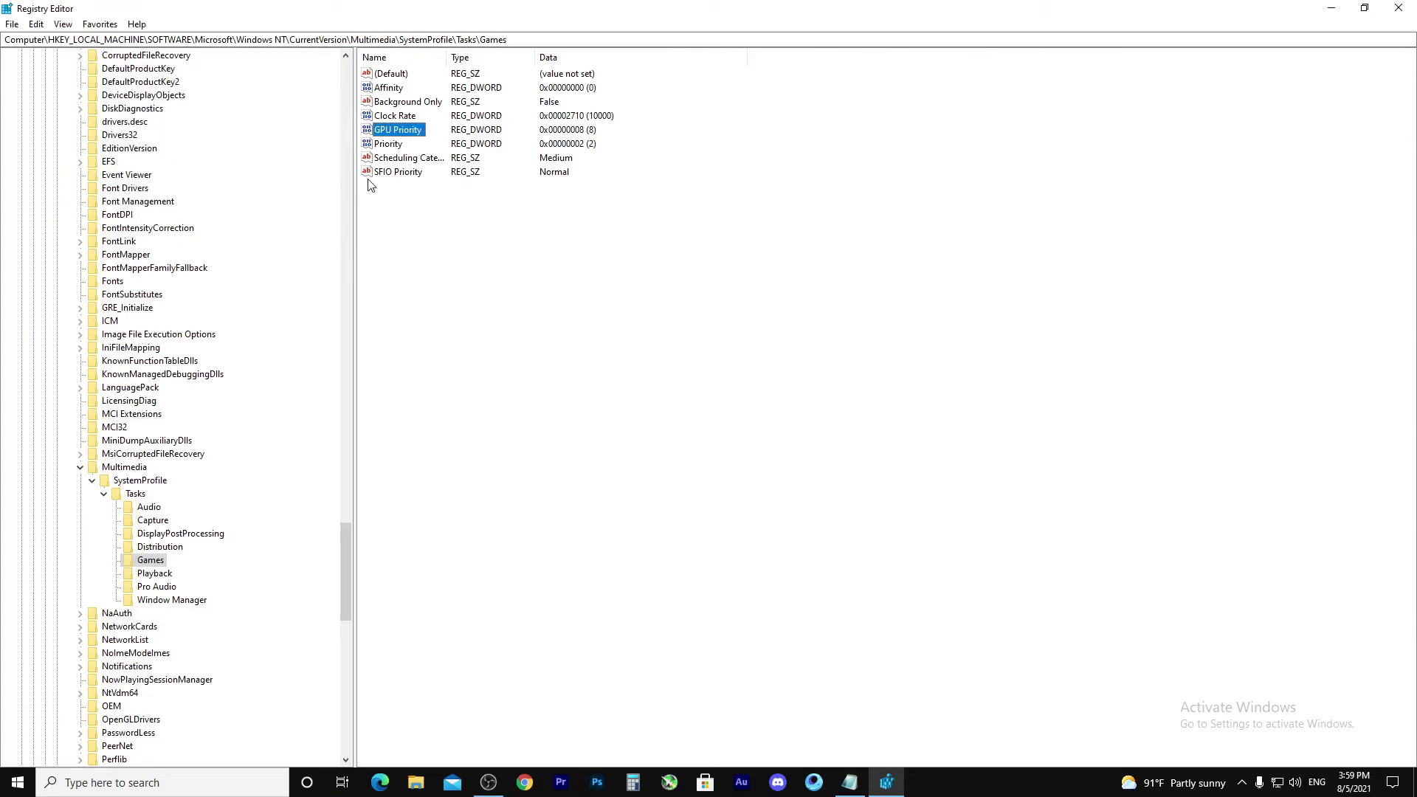
Step: Set the Priority value in the Games key to 6
{"action": "left_click", "coordinate": [386, 144]}
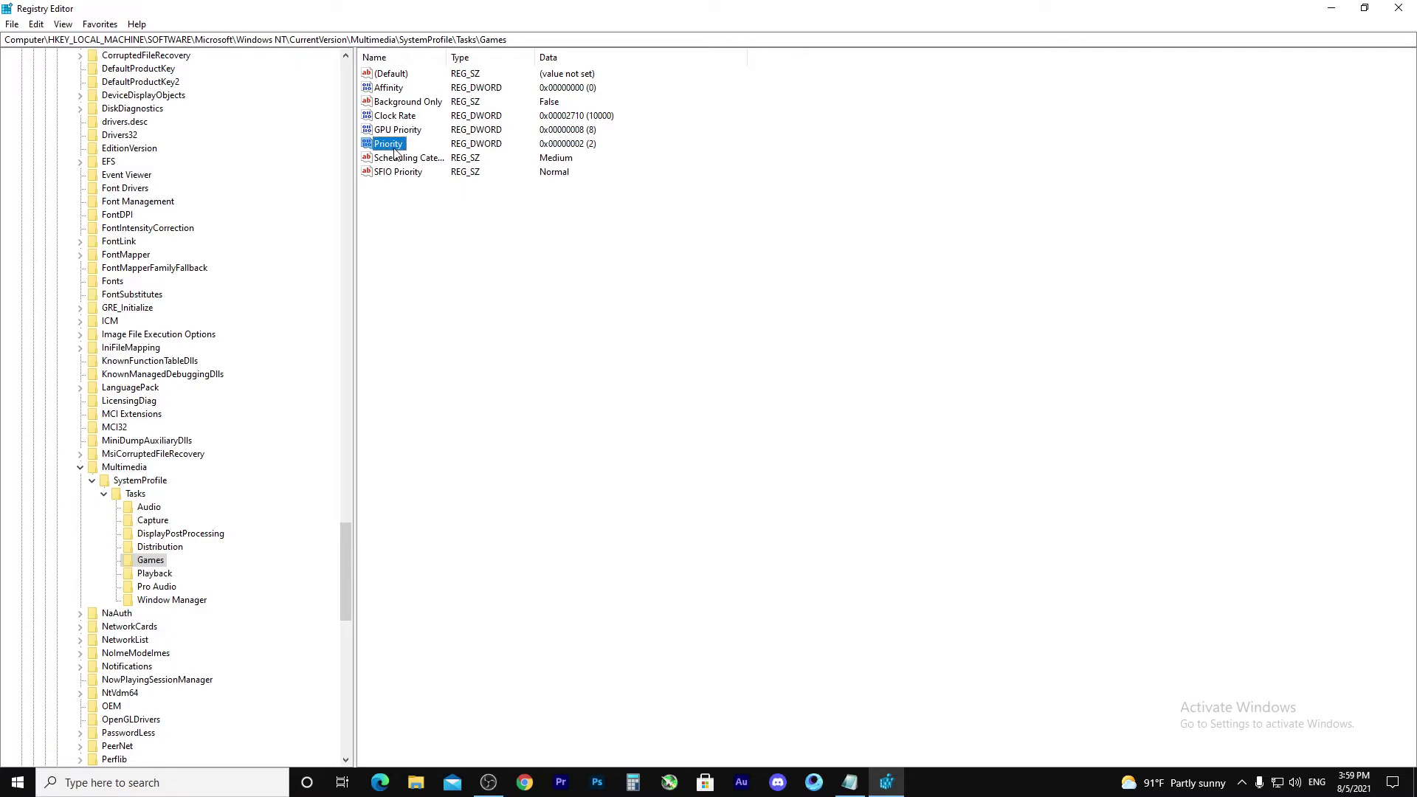
{"action": "double_click", "coordinate": [388, 151]}
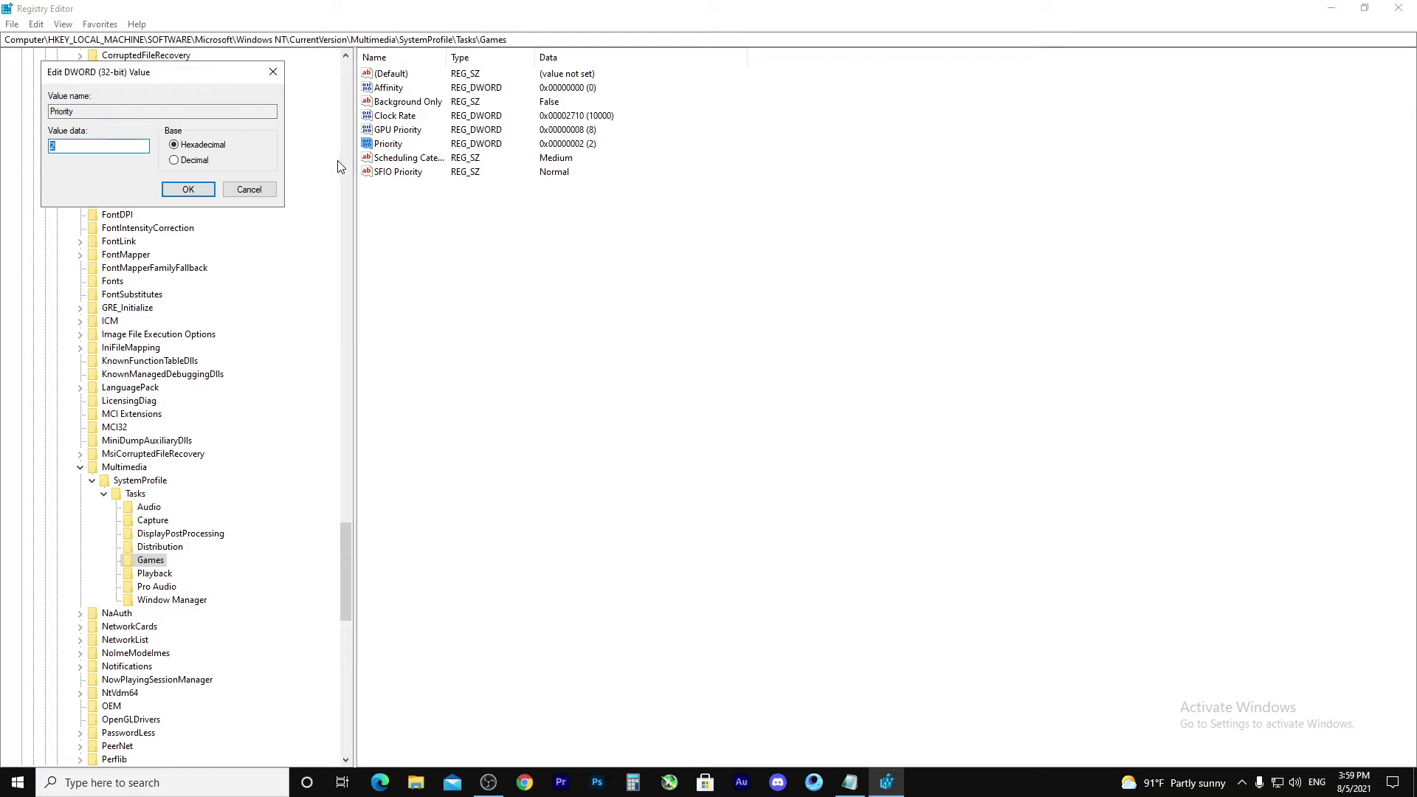
{"action": "type", "text": "6"}
{"action": "left_click", "coordinate": [188, 190]}
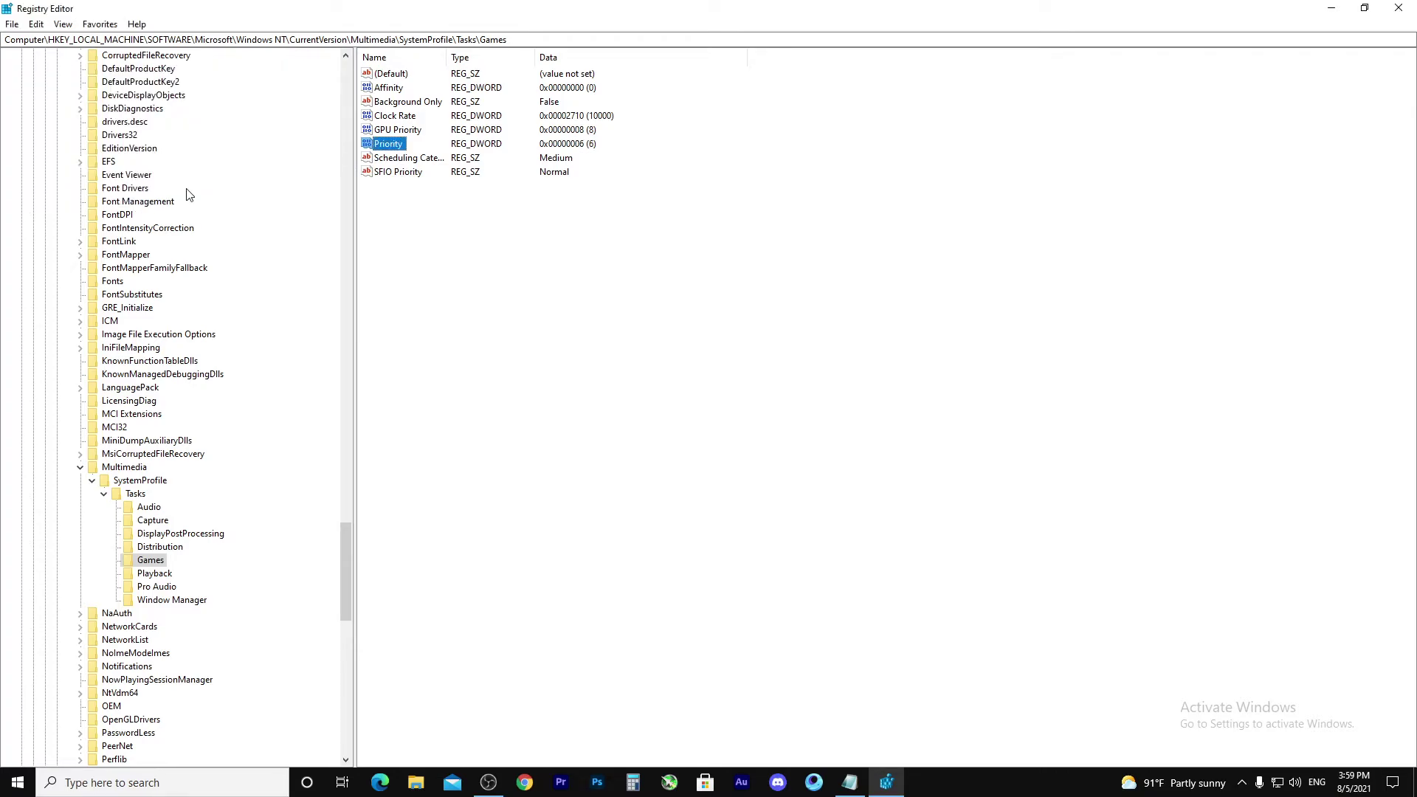
Step: Set the Scheduling Category value in the Games key to High
{"action": "double_click", "coordinate": [404, 158]}
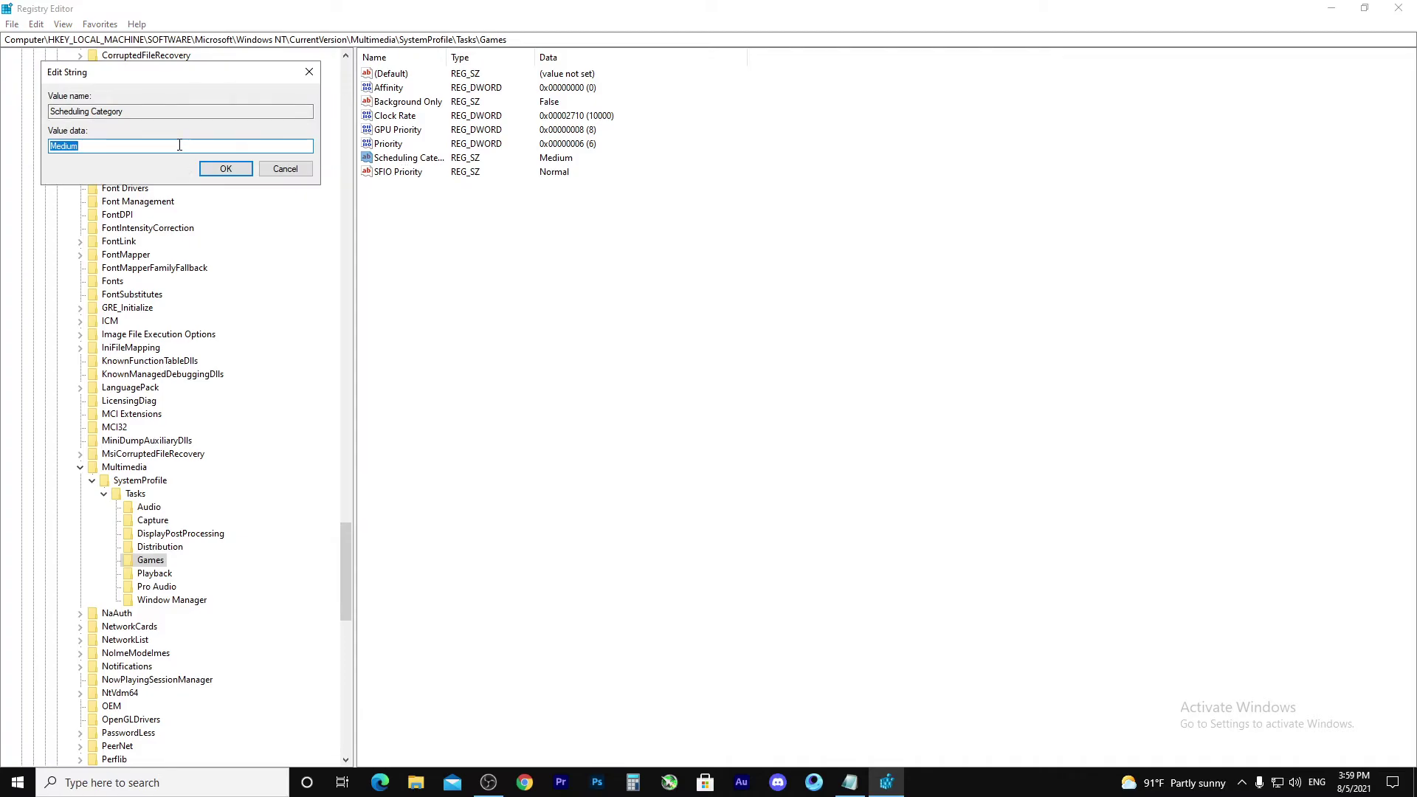
{"action": "type", "text": "High"}
{"action": "left_click", "coordinate": [227, 169]}
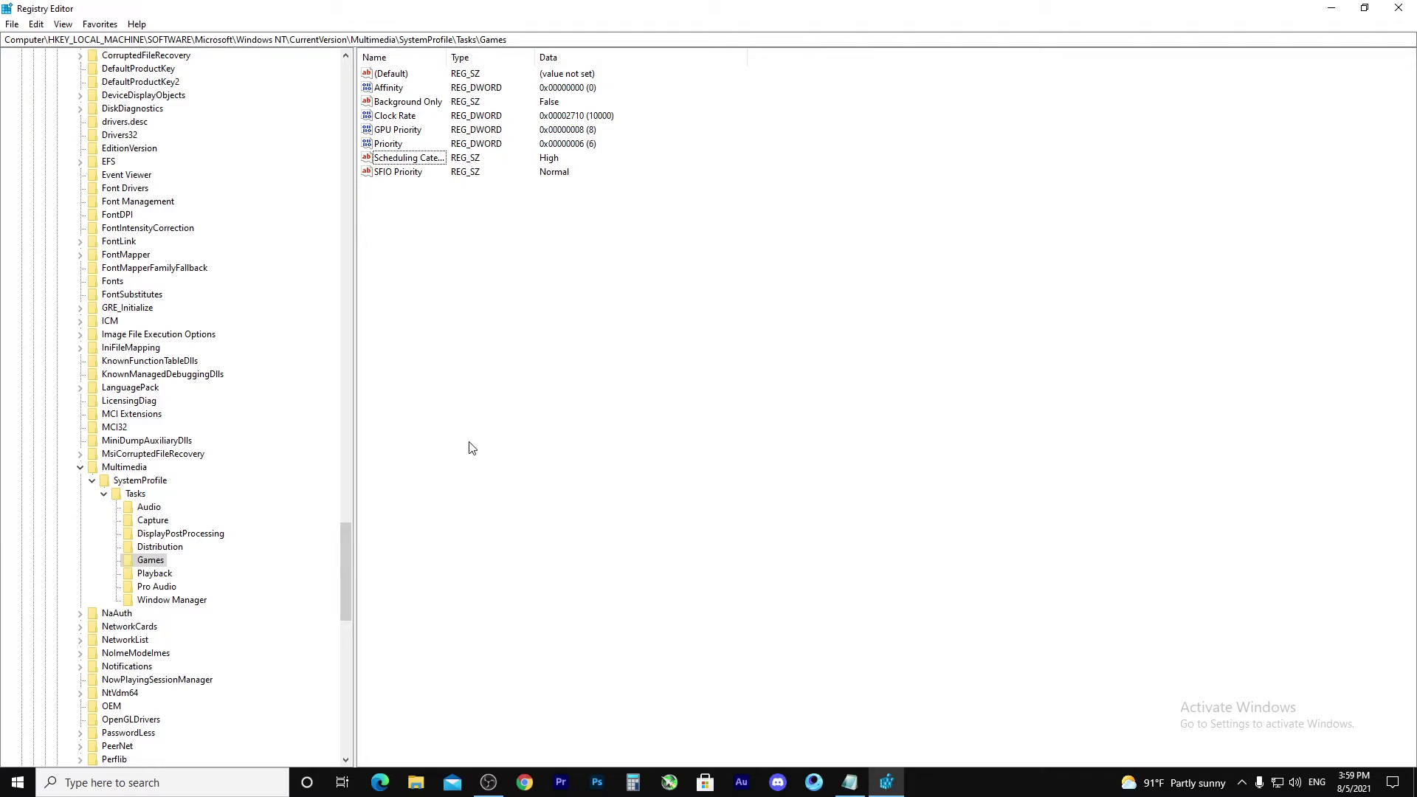
Step: Close Registry Editor and refresh the desktop
{"action": "left_click", "coordinate": [1398, 7]}
{"action": "right_click", "coordinate": [750, 204]}
{"action": "left_click", "coordinate": [806, 248]}
{"action": "right_click", "coordinate": [735, 192]}
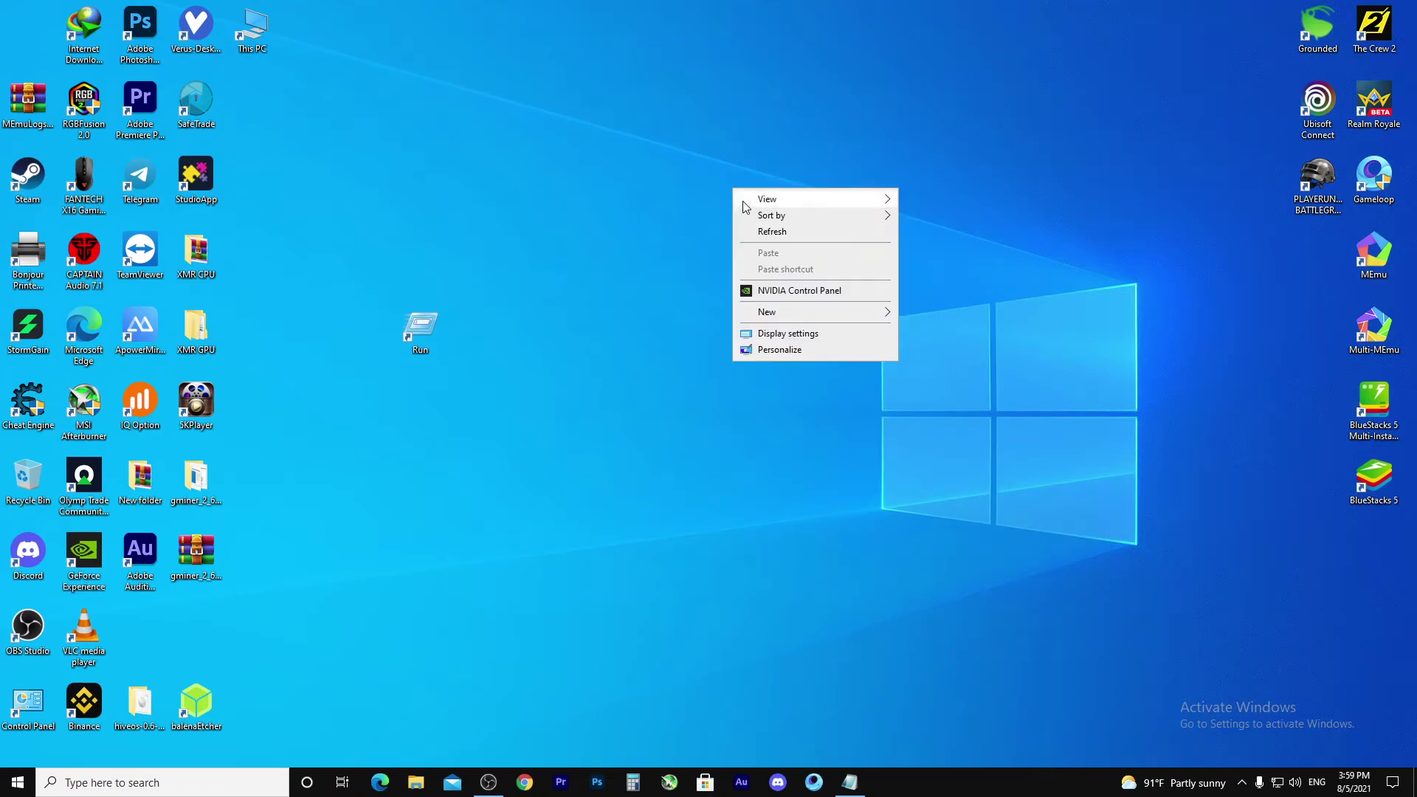
{"action": "left_click", "coordinate": [791, 229]}
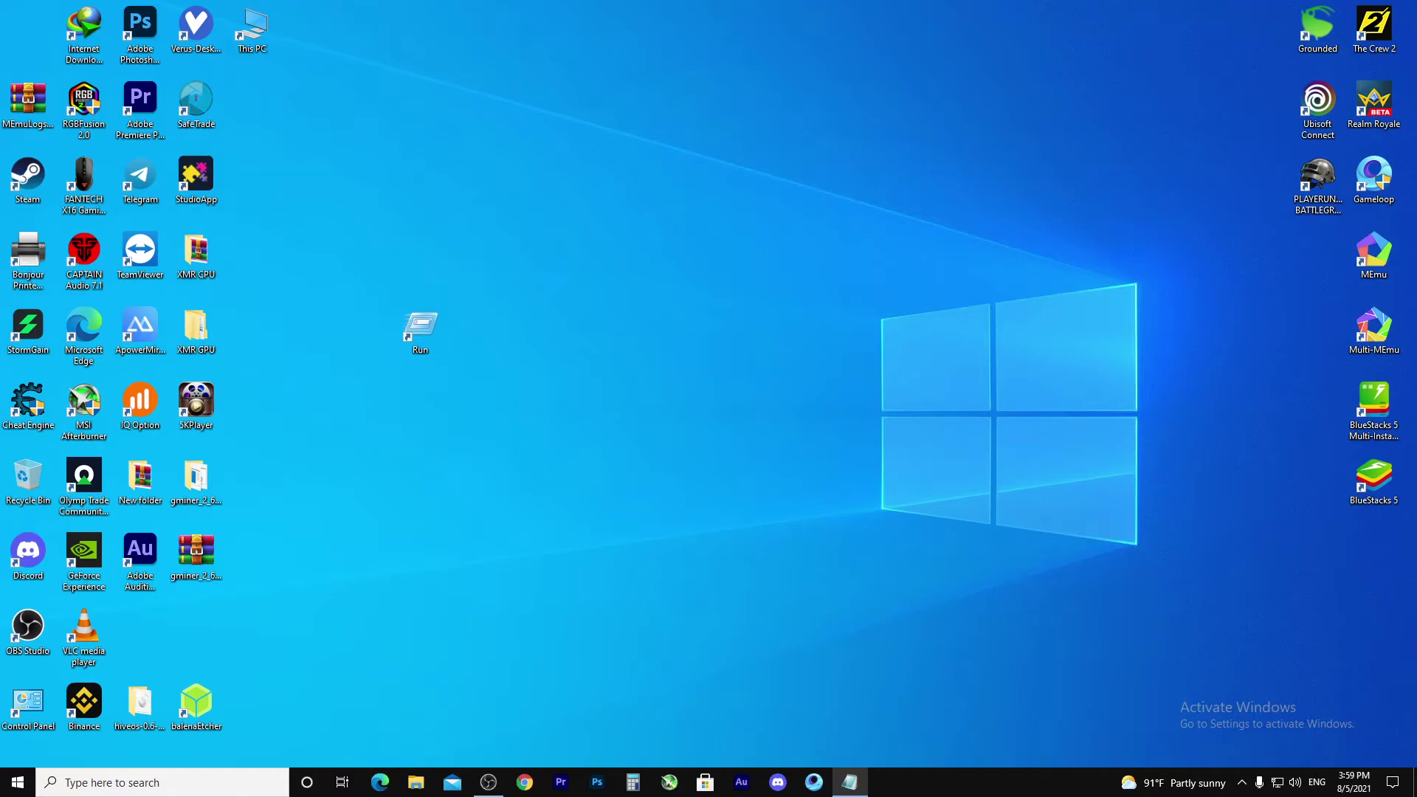
Step: Refresh the desktop again and move the Run shortcut into the free slot below the Adobe Audition icon
{"action": "right_click", "coordinate": [640, 160]}
{"action": "left_click", "coordinate": [671, 204]}
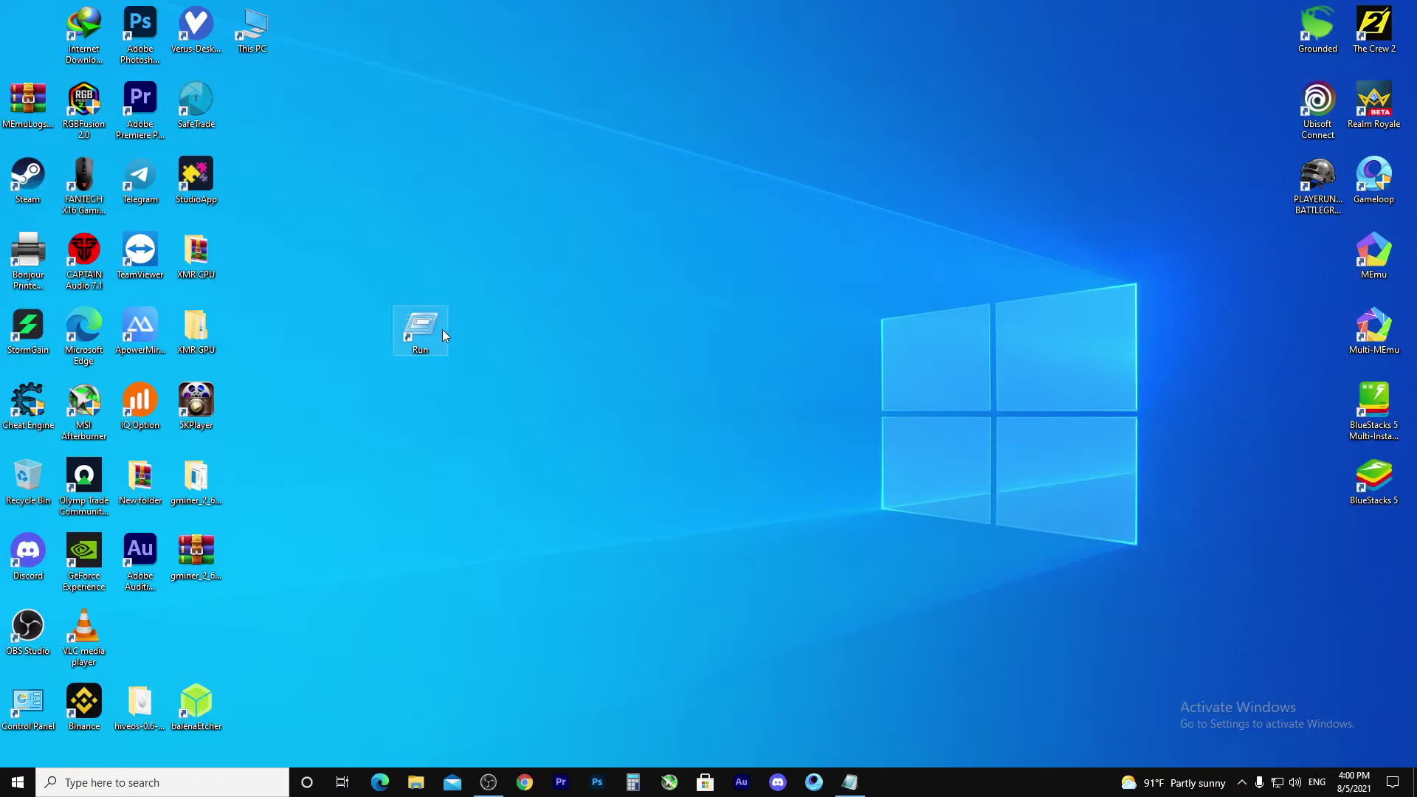
{"action": "left_click_drag", "start_coordinate": [186, 620], "coordinate": [204, 600]}
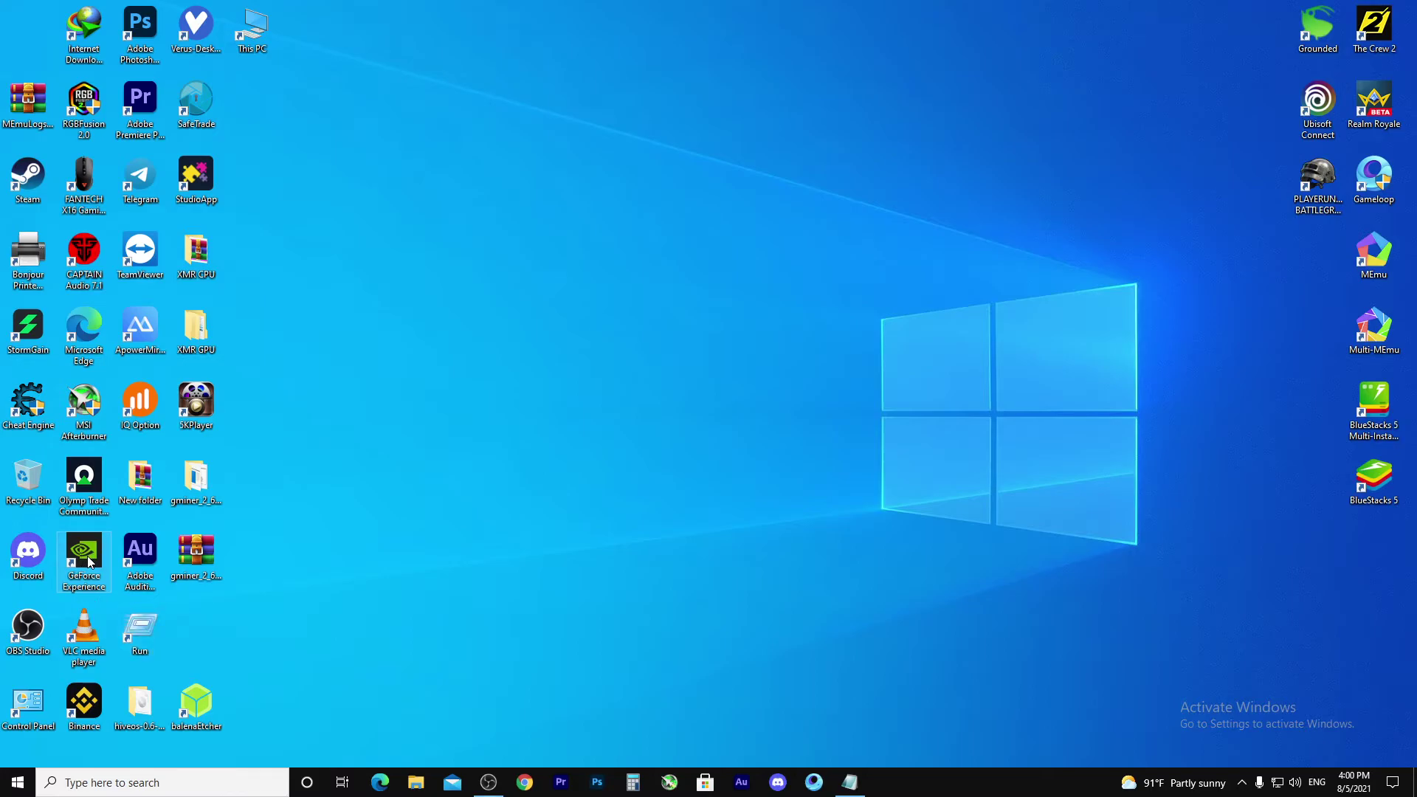
Step: Open GeForce Experience and check for graphics driver updates
{"action": "double_click", "coordinate": [89, 562]}
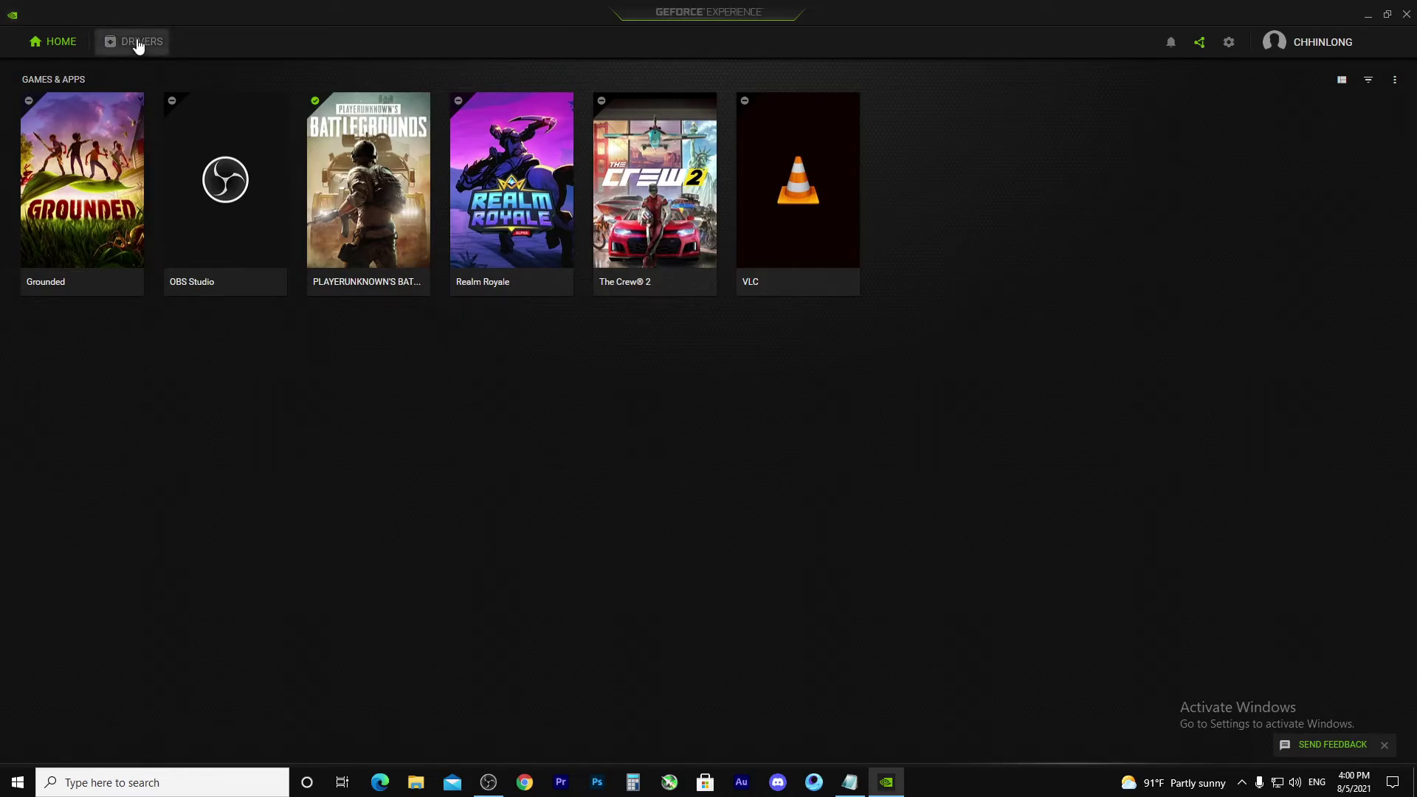
{"action": "left_click", "coordinate": [169, 45]}
{"action": "left_click", "coordinate": [1030, 83]}
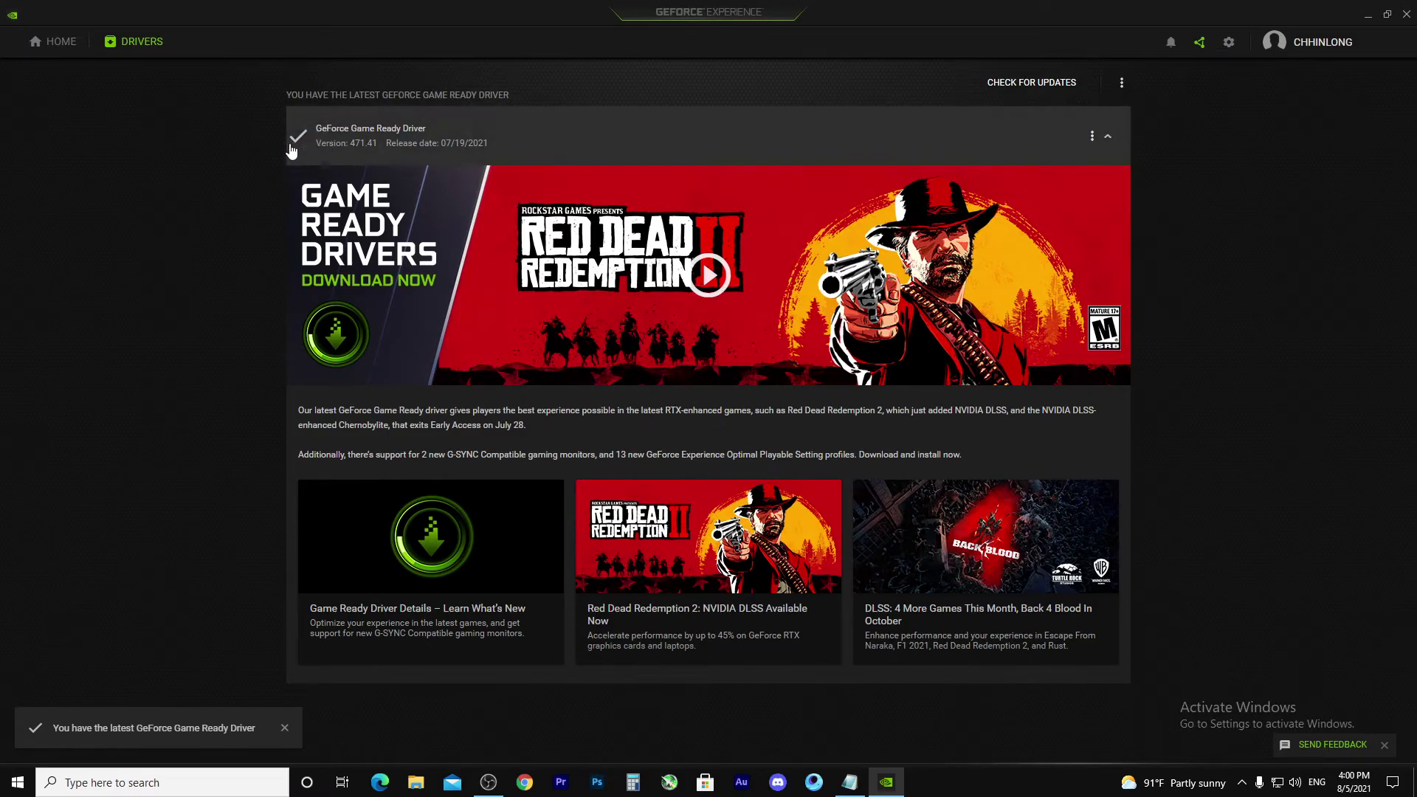
Step: Examine the GeForce Game Ready Driver's details and reinstall option, and check for driver updates again
{"action": "left_click", "coordinate": [1092, 137]}
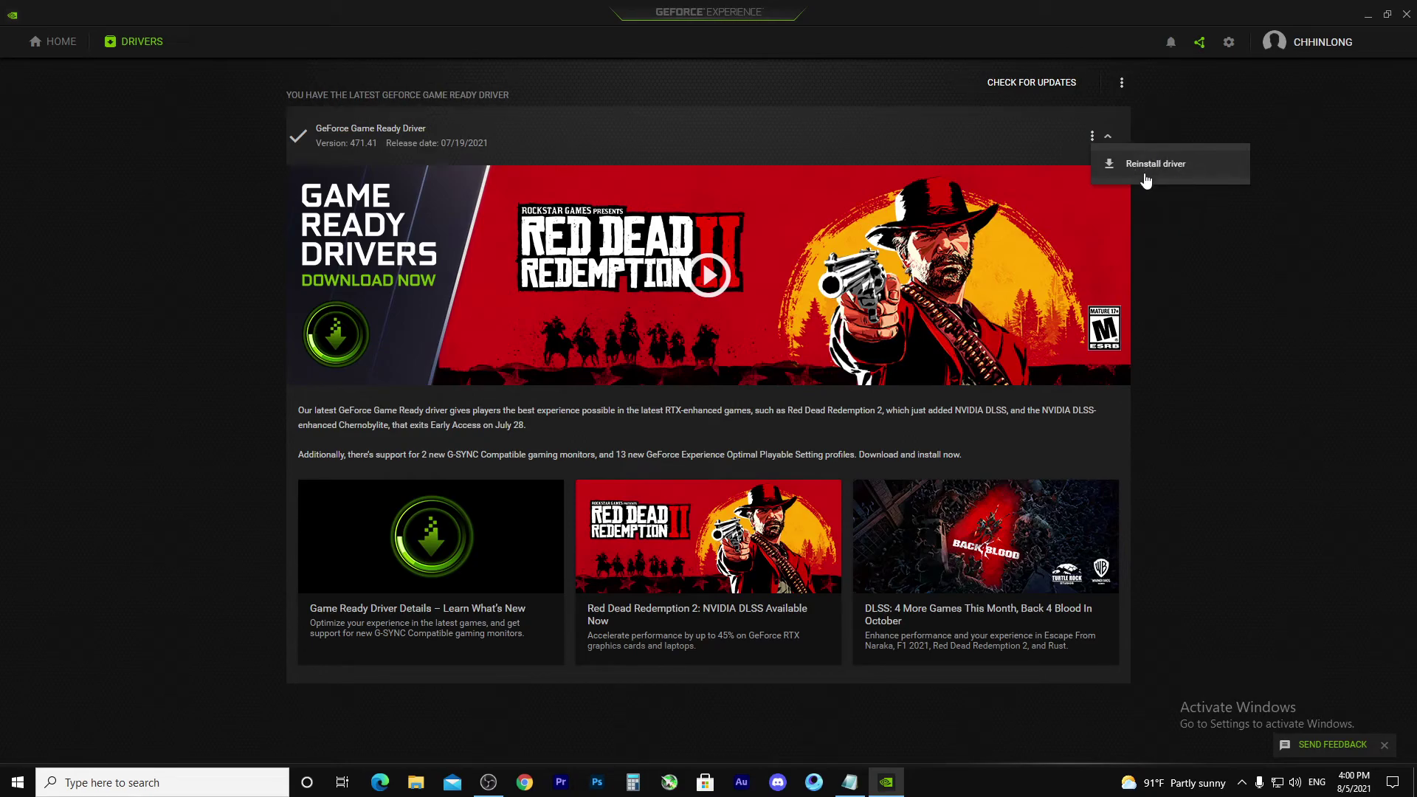
{"action": "left_click", "coordinate": [1108, 136]}
{"action": "left_click", "coordinate": [1092, 135]}
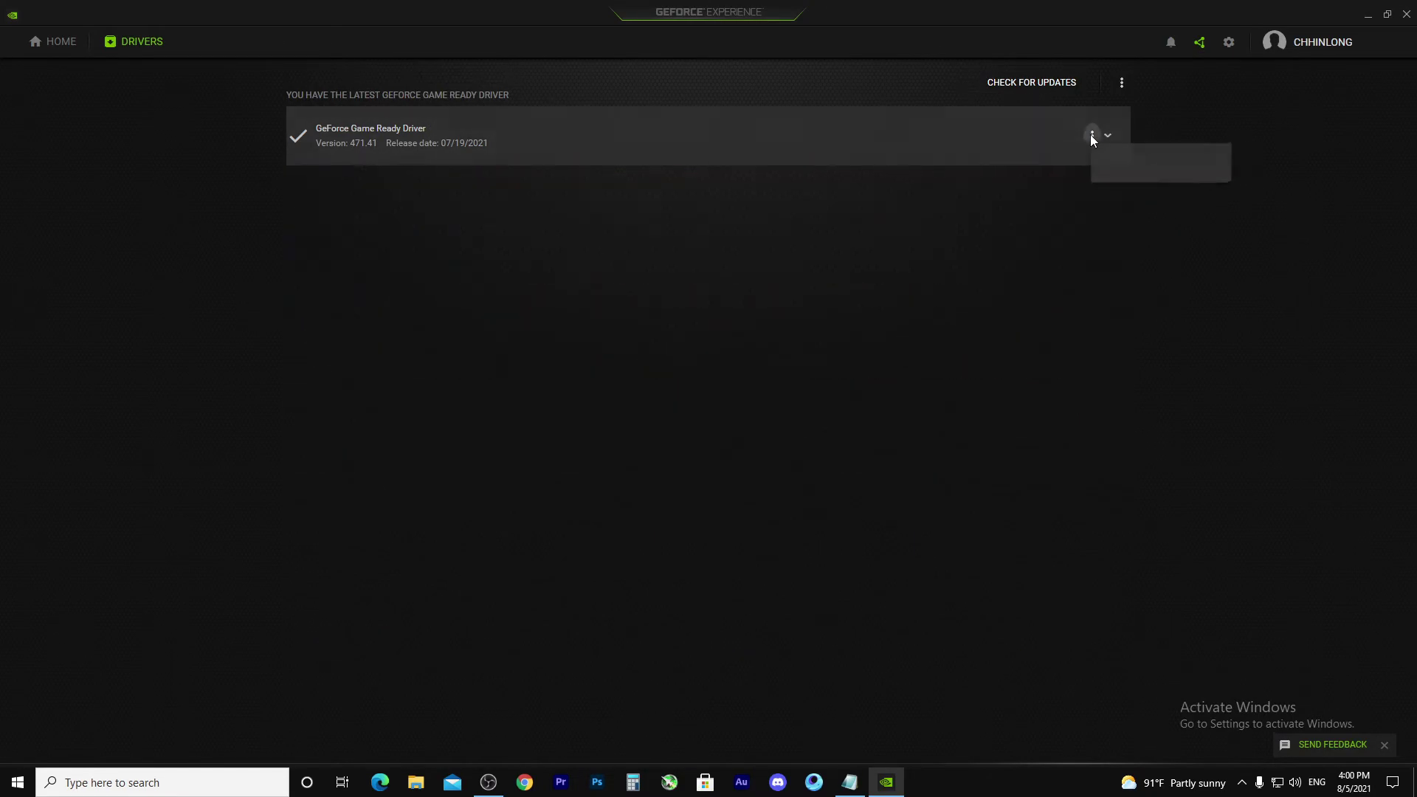
{"action": "left_click", "coordinate": [1108, 137]}
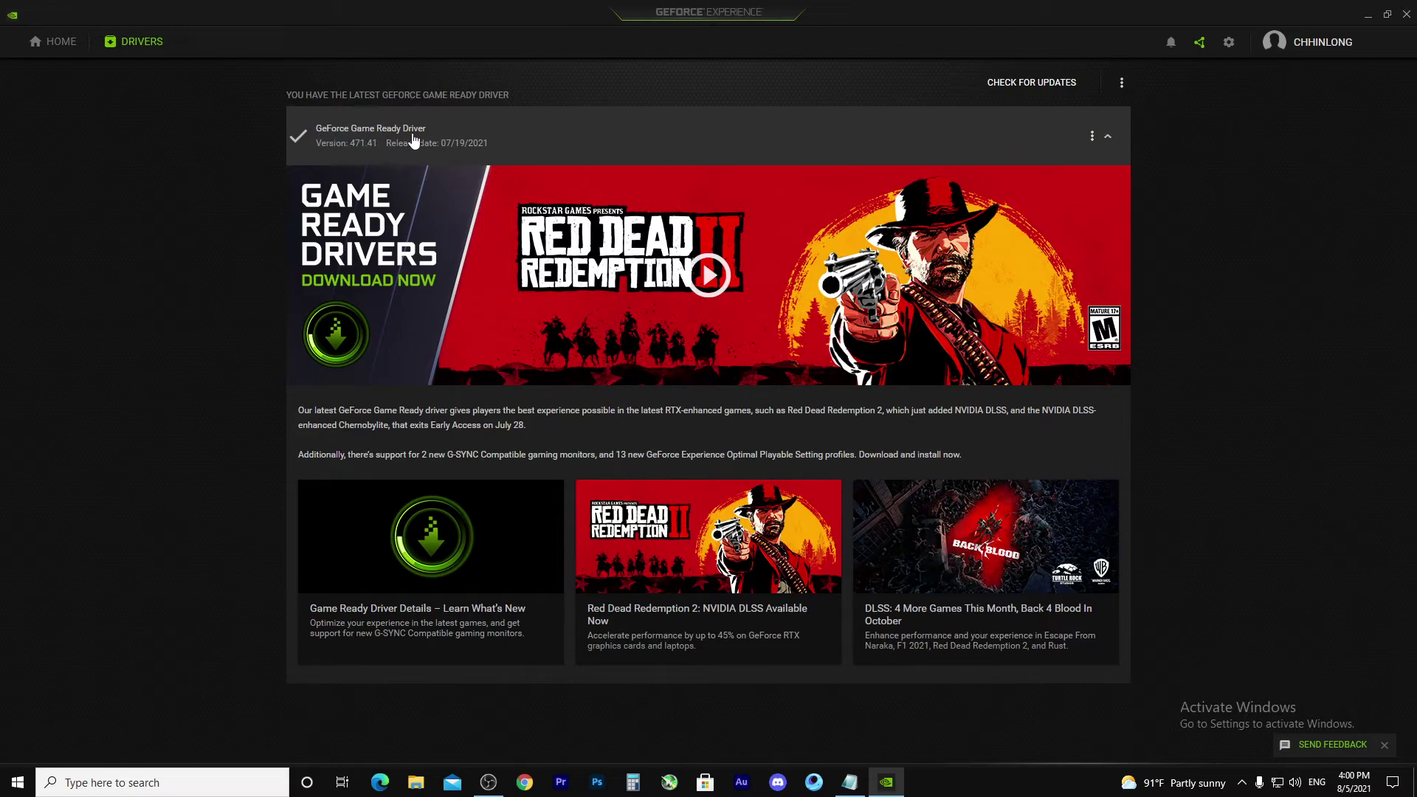
{"action": "left_click", "coordinate": [1091, 136]}
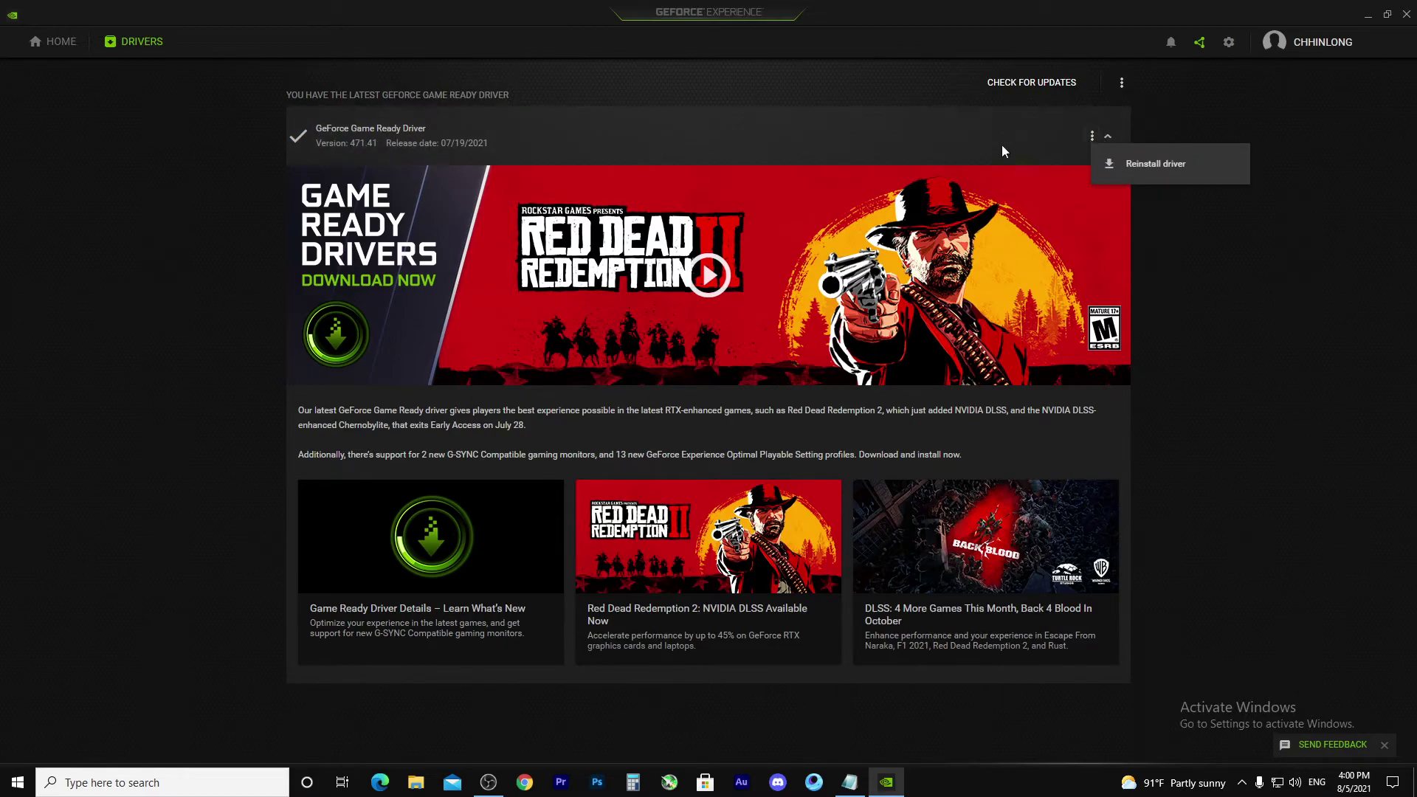
{"action": "left_click", "coordinate": [1109, 141]}
{"action": "left_click", "coordinate": [650, 151]}
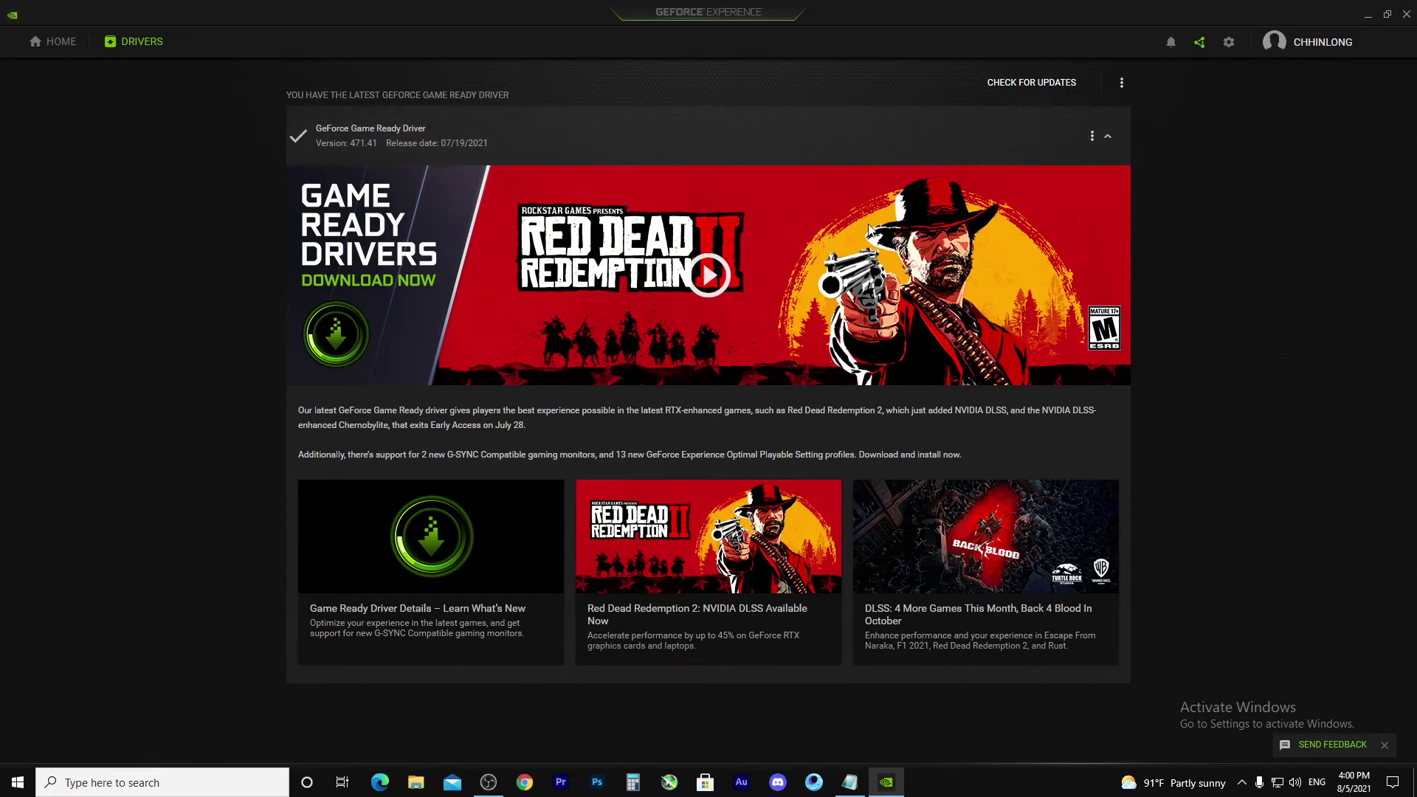
{"action": "left_click", "coordinate": [1031, 84]}
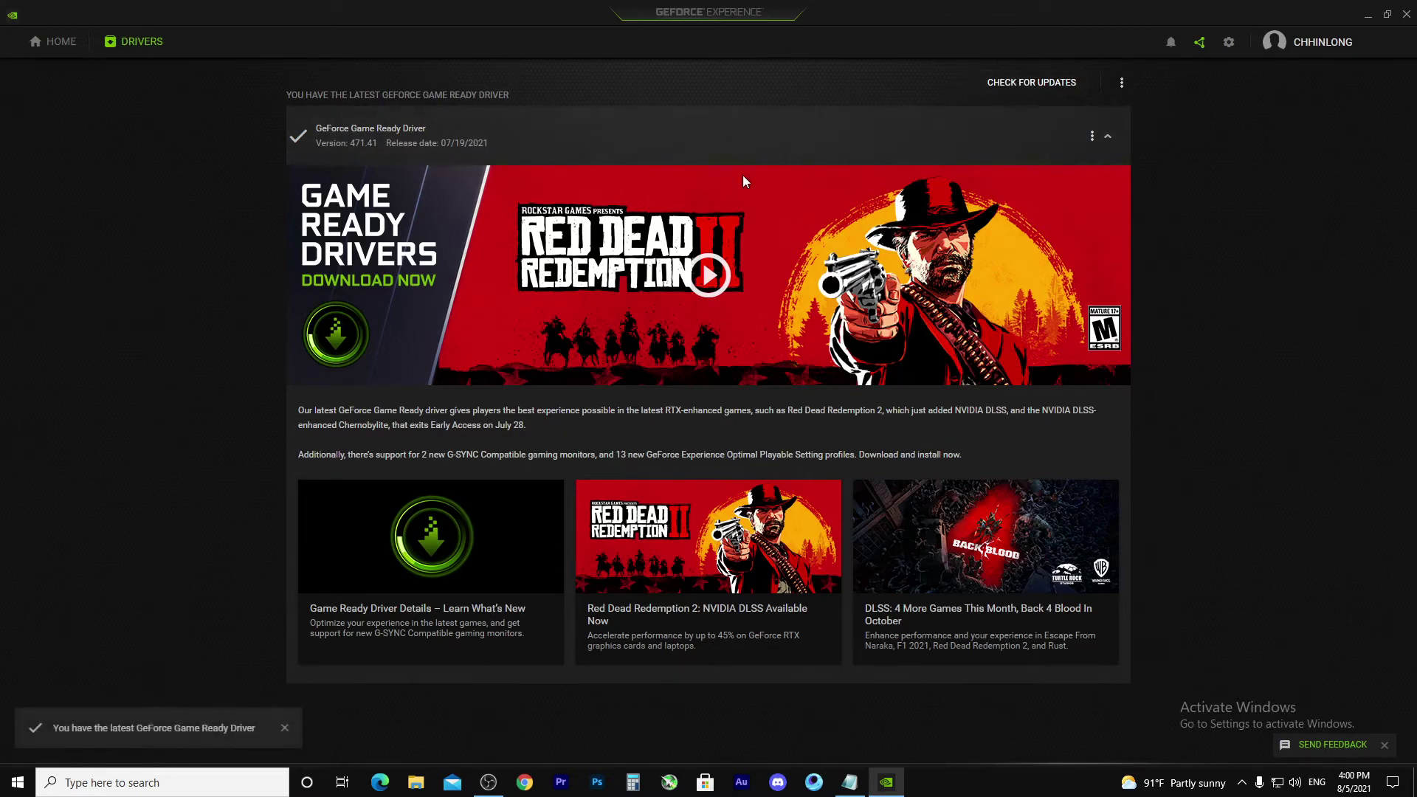
Step: Close GeForce Experience and refresh the desktop
{"action": "left_click", "coordinate": [1407, 14]}
{"action": "right_click", "coordinate": [766, 155]}
{"action": "left_click", "coordinate": [797, 196]}
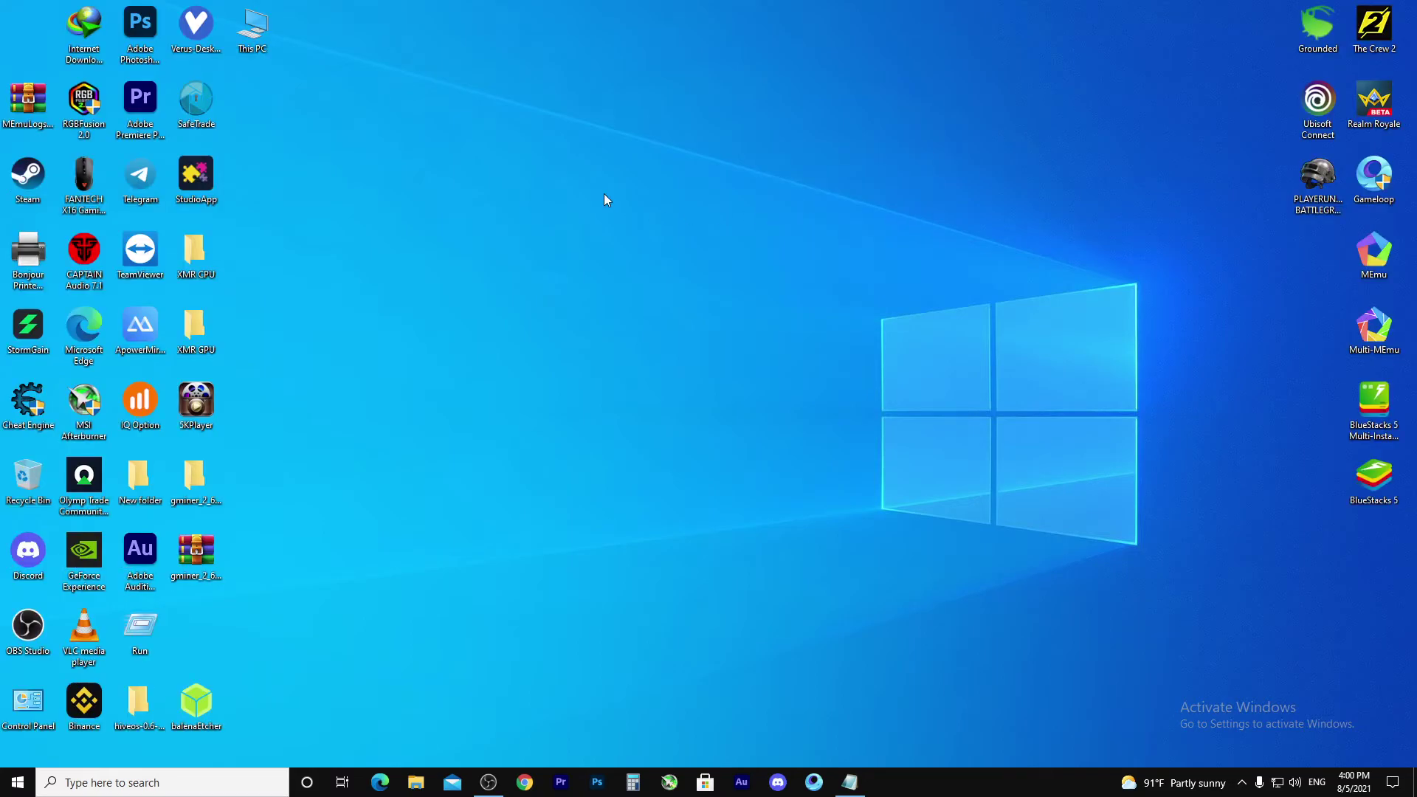
Step: Open NVIDIA Control Panel from the desktop and show the Adjust image settings with preview page
{"action": "right_click", "coordinate": [648, 174]}
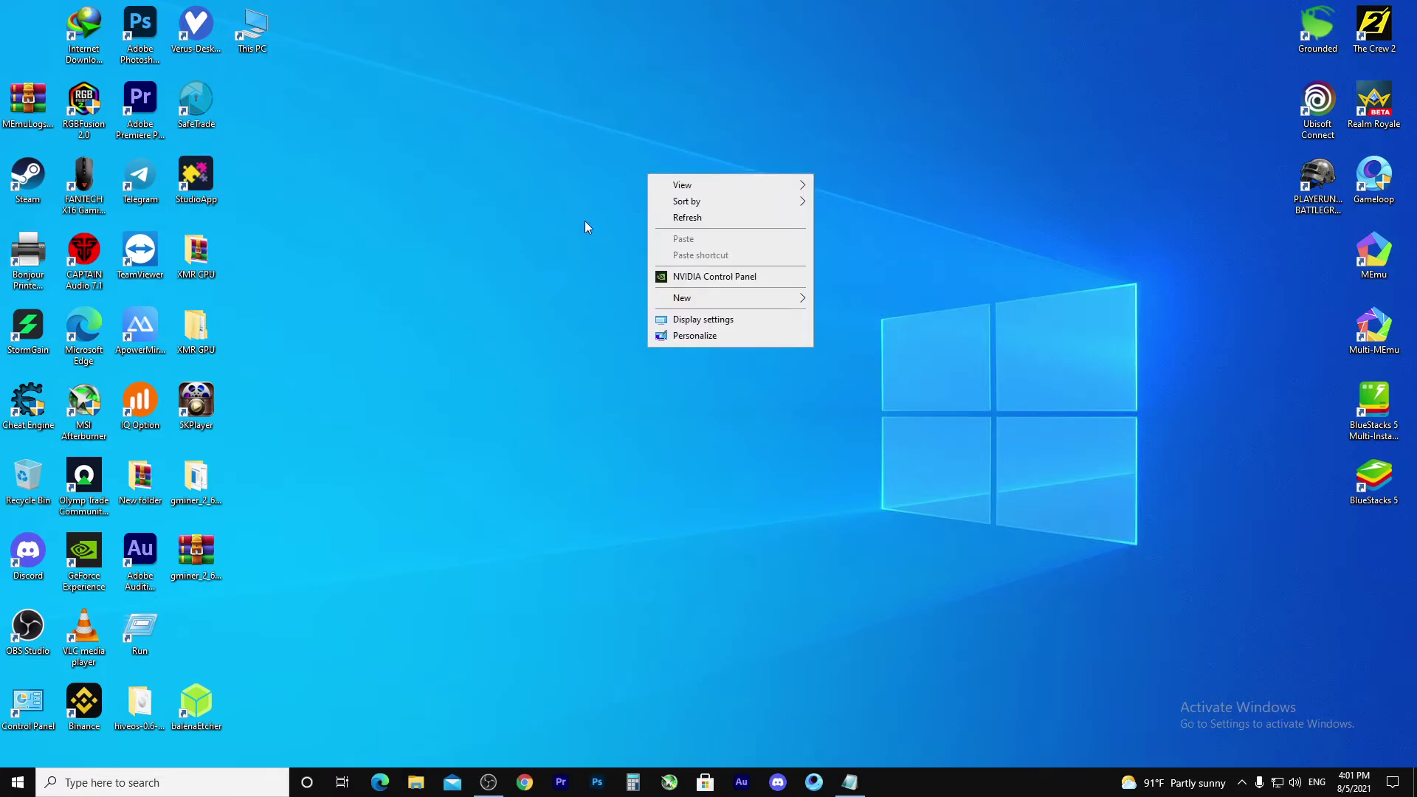
{"action": "right_click", "coordinate": [522, 225]}
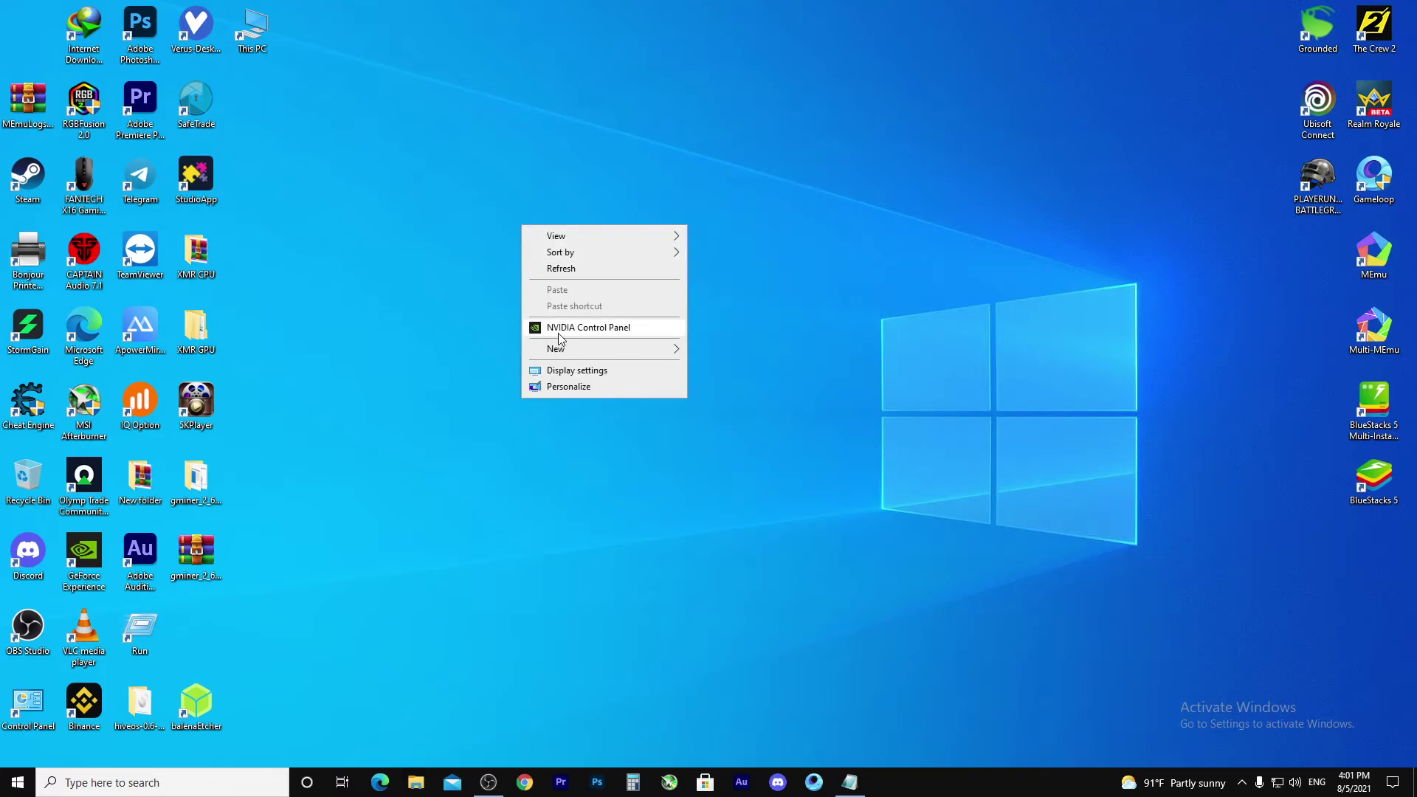
{"action": "left_click", "coordinate": [630, 330]}
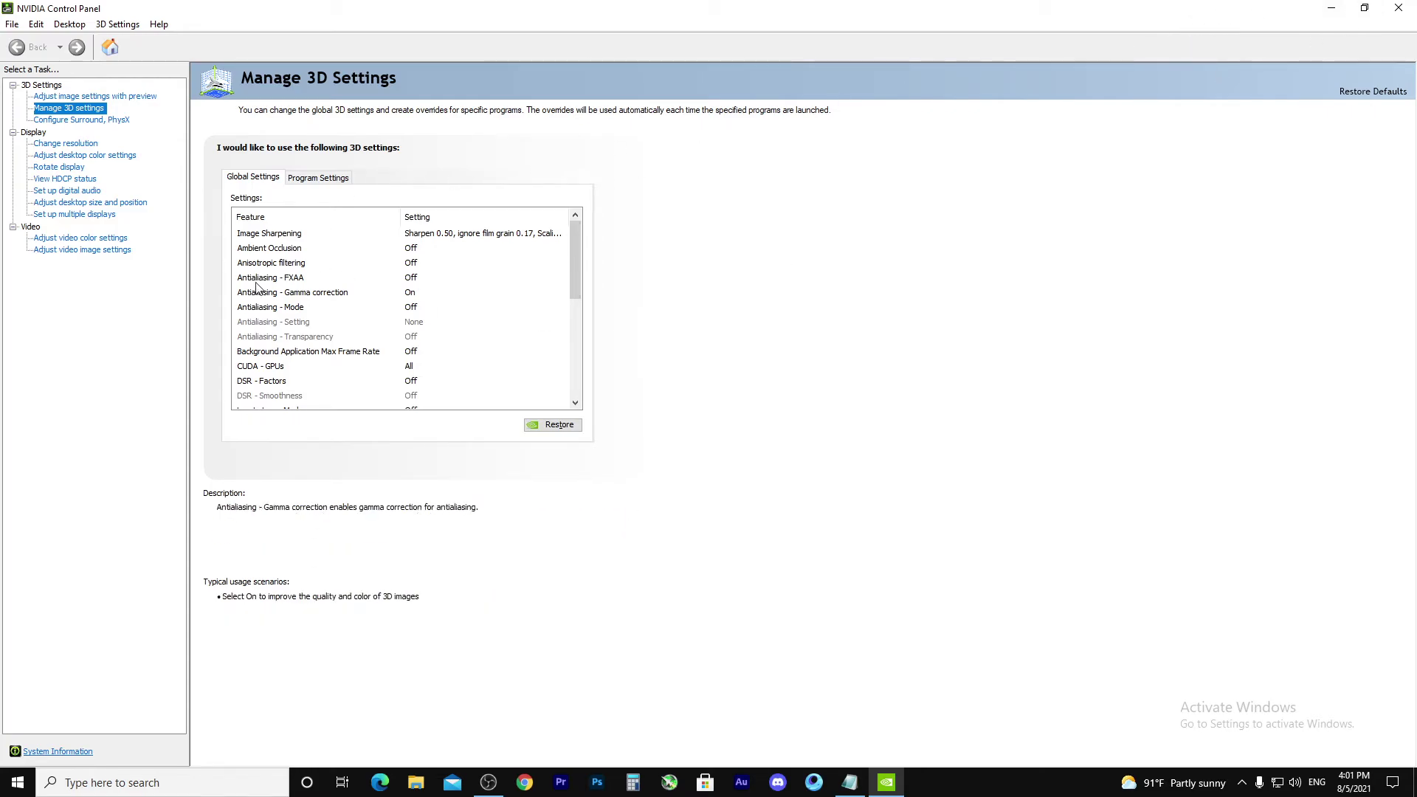
{"action": "left_click", "coordinate": [122, 98]}
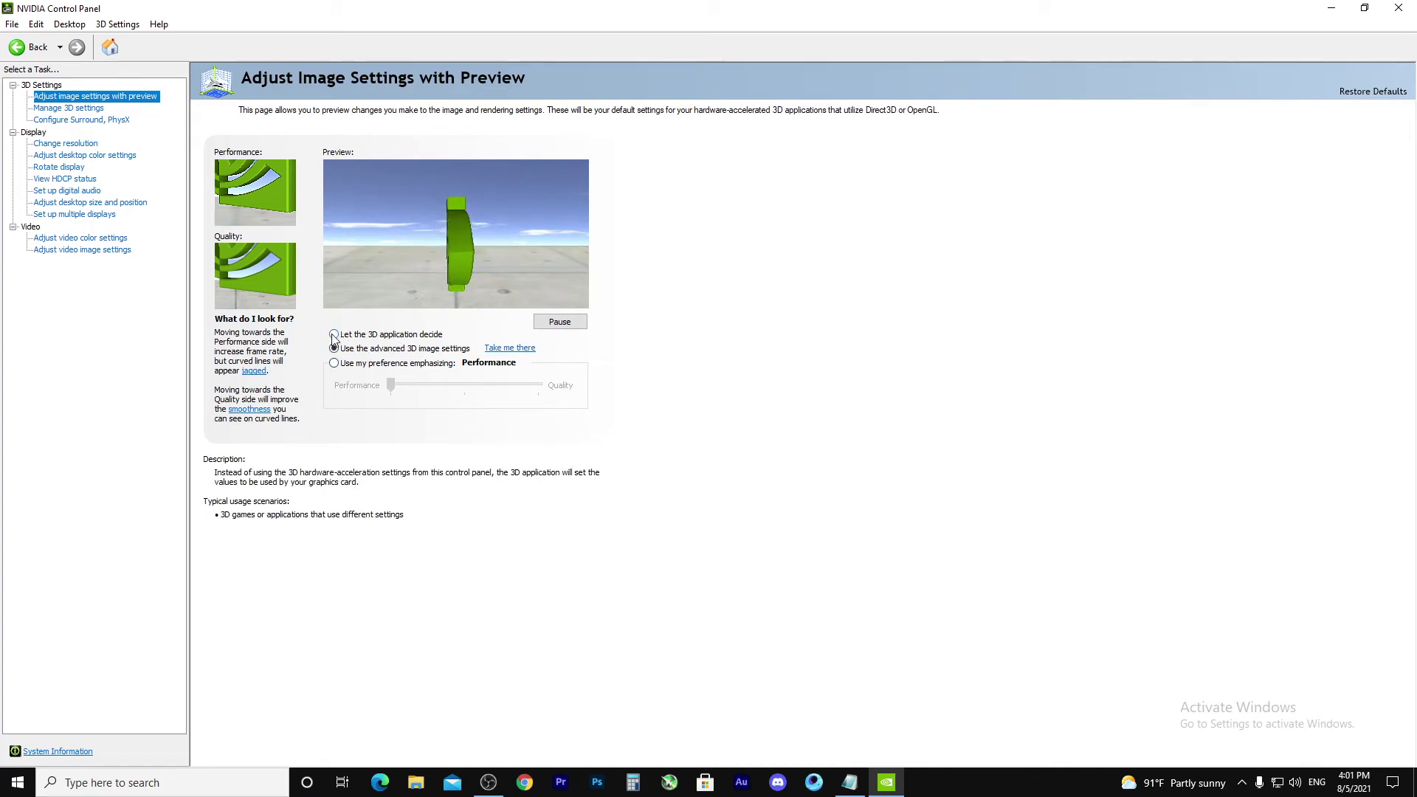
Step: Try the image preference emphasizing Quality, and return to letting the 3D application decide
{"action": "left_click", "coordinate": [439, 335]}
{"action": "left_click", "coordinate": [333, 362]}
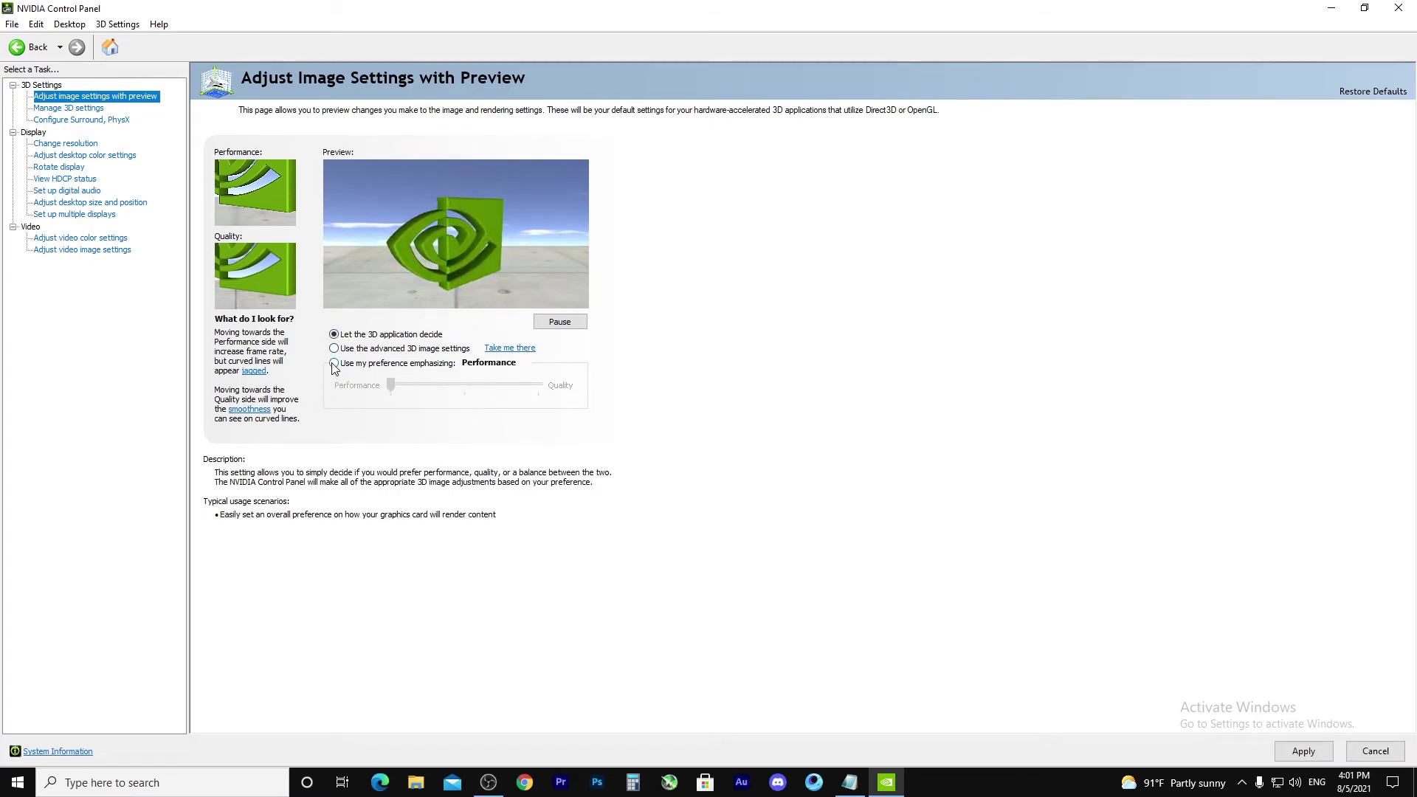
{"action": "left_click_drag", "start_coordinate": [391, 385], "coordinate": [700, 404]}
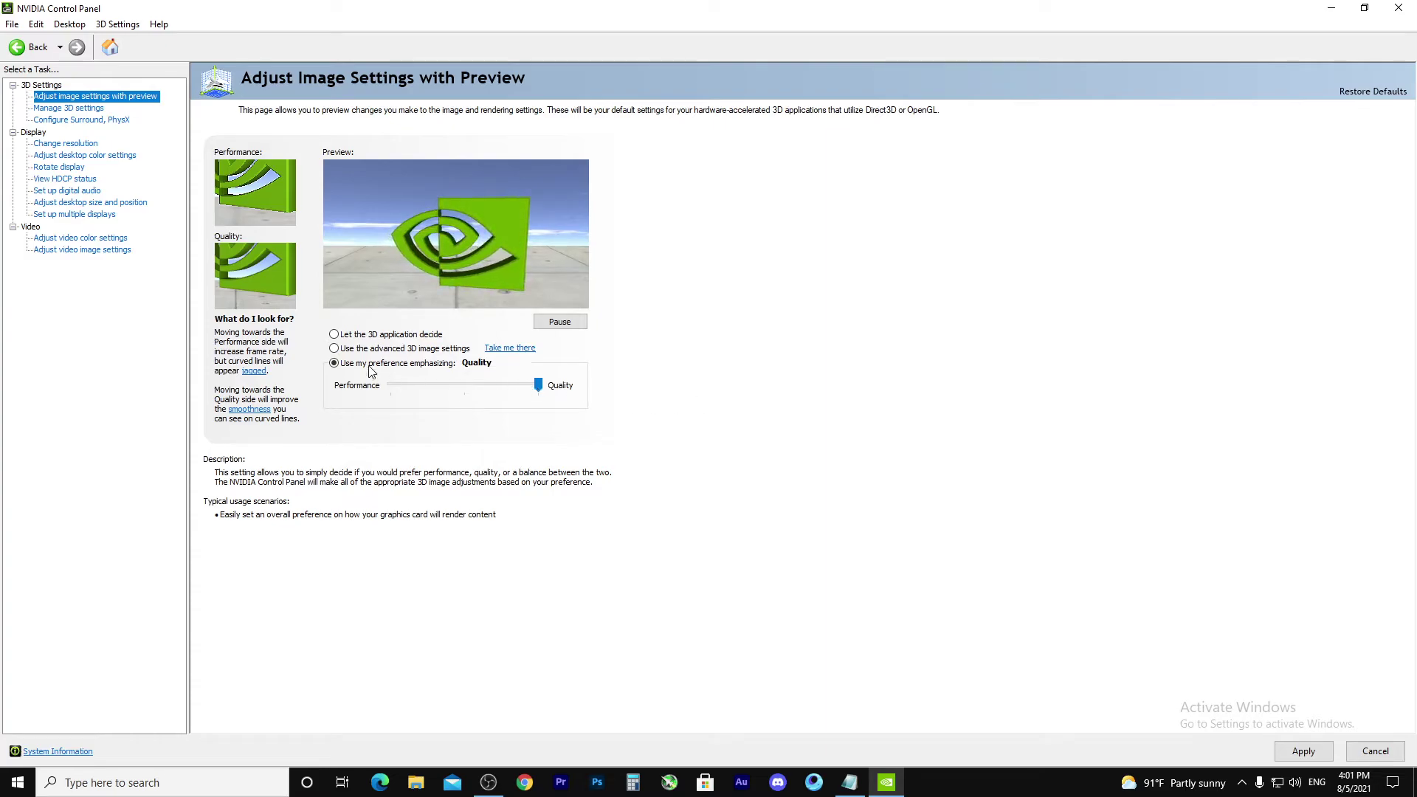
{"action": "left_click", "coordinate": [334, 335]}
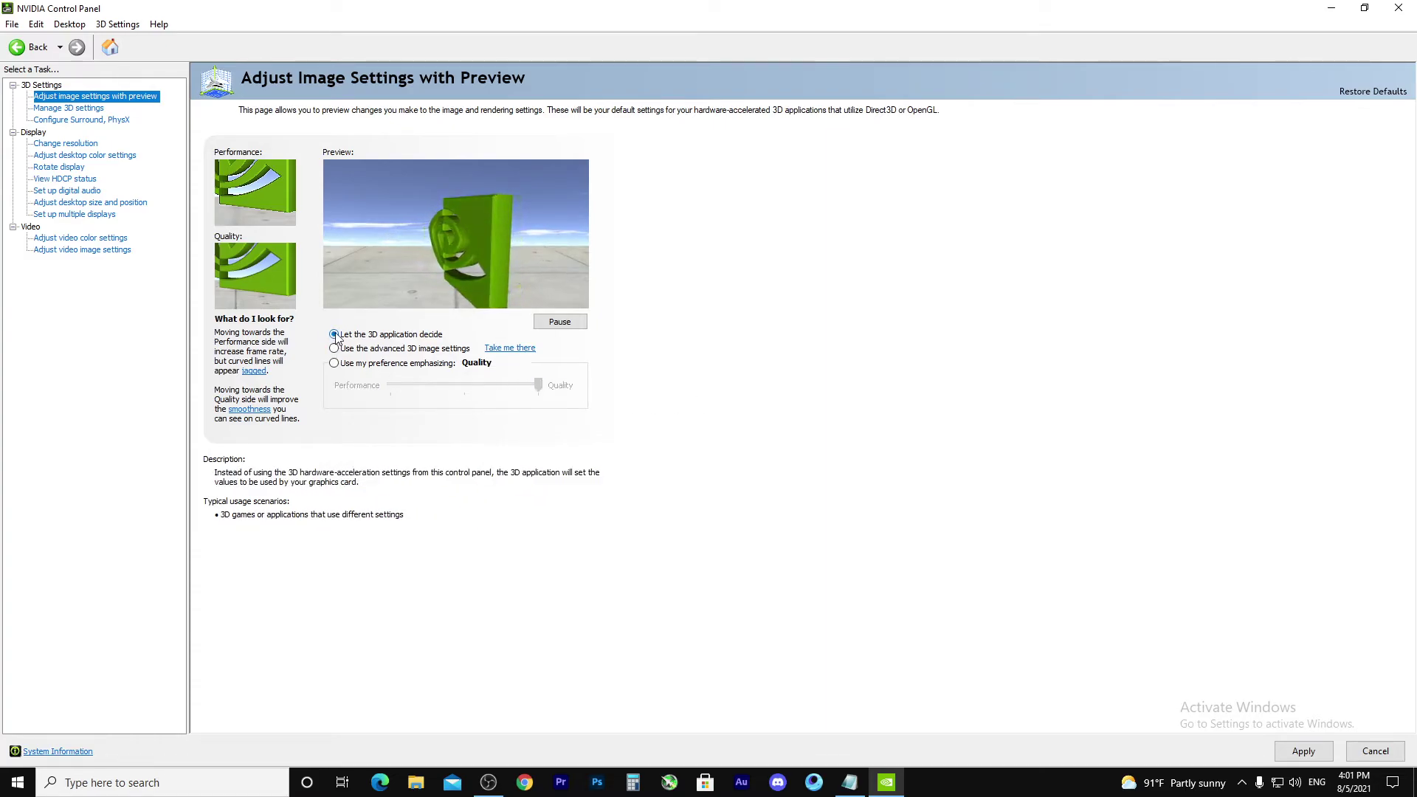
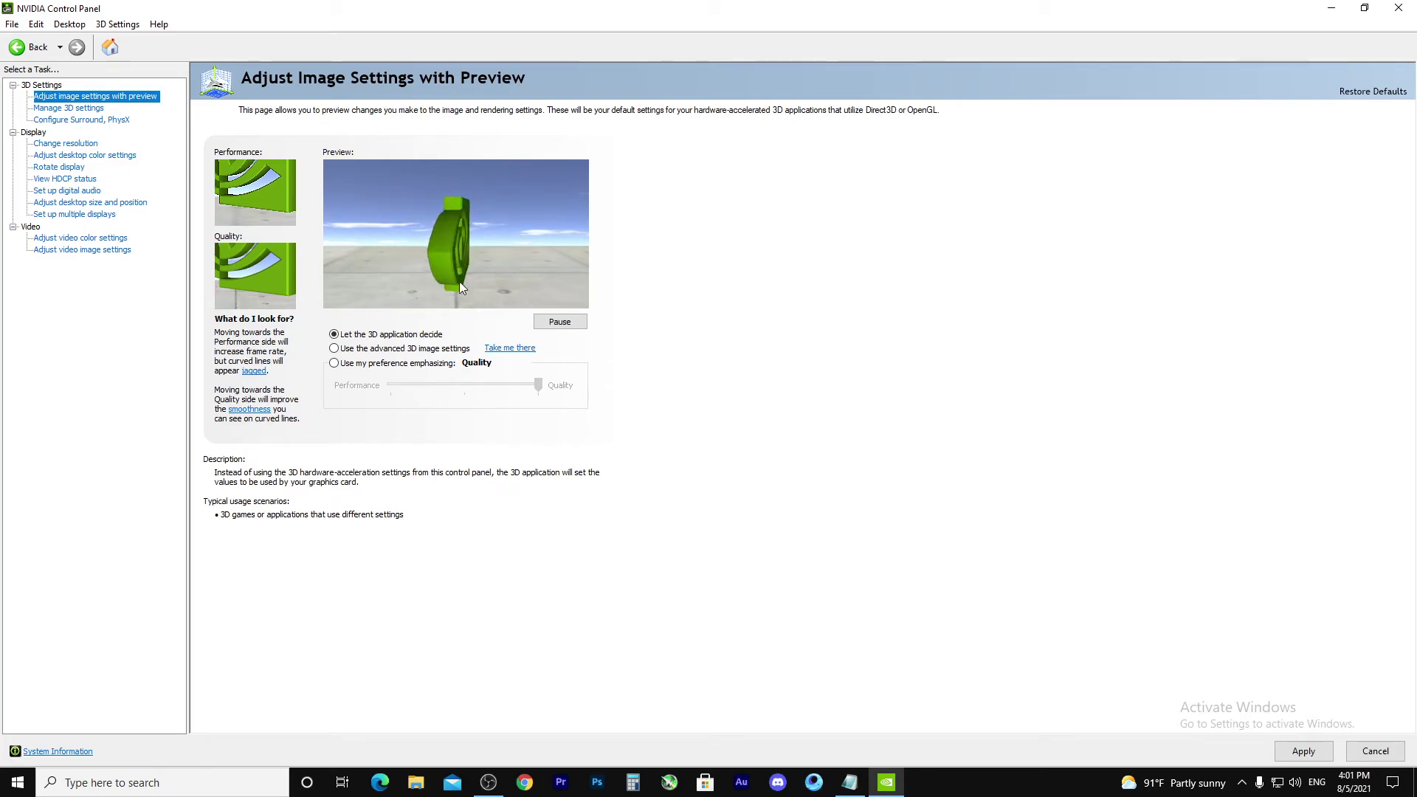
Step: Move the image preference slider to Performance, then select and apply Let the 3D application decide
{"action": "left_click", "coordinate": [334, 363]}
{"action": "left_click_drag", "start_coordinate": [538, 384], "coordinate": [79, 395]}
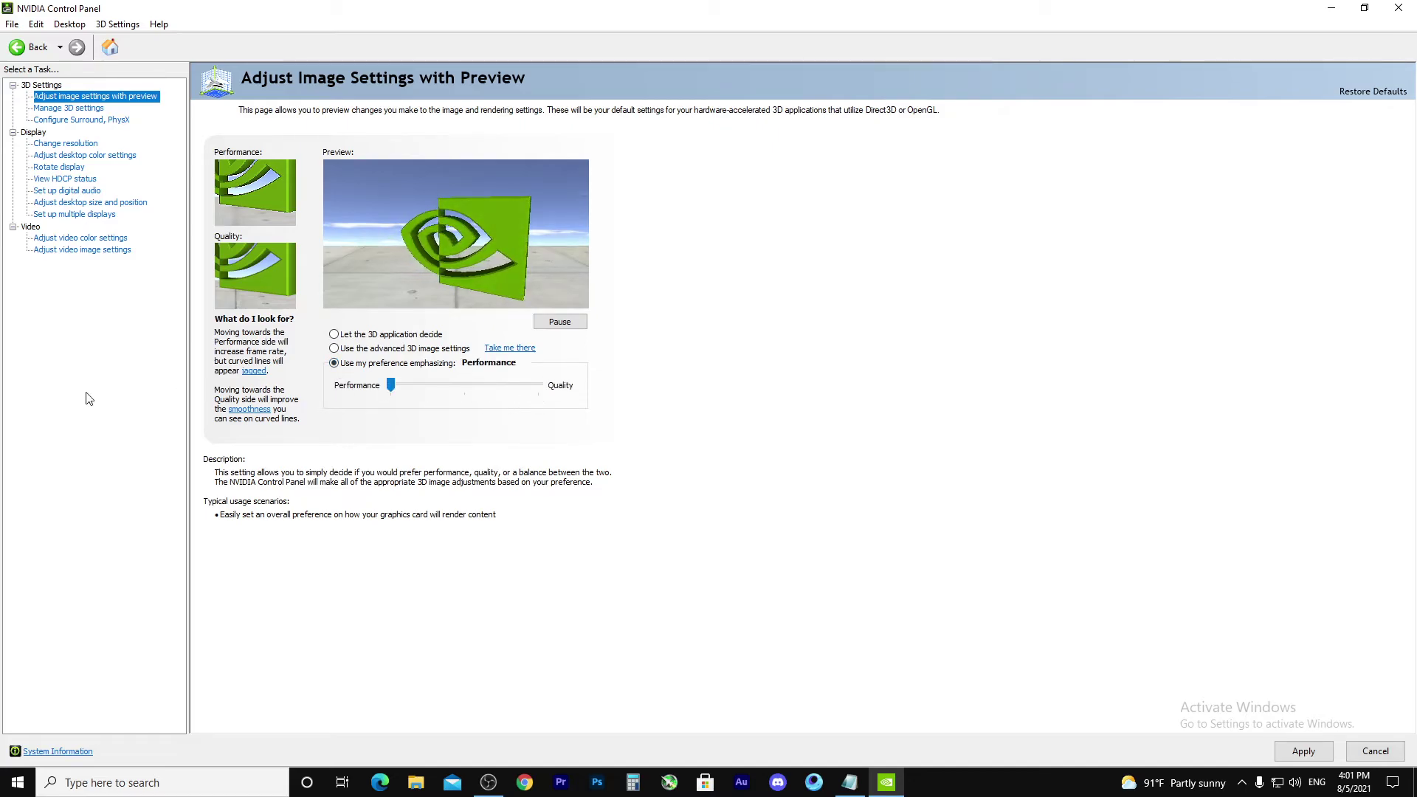
{"action": "left_click", "coordinate": [337, 336]}
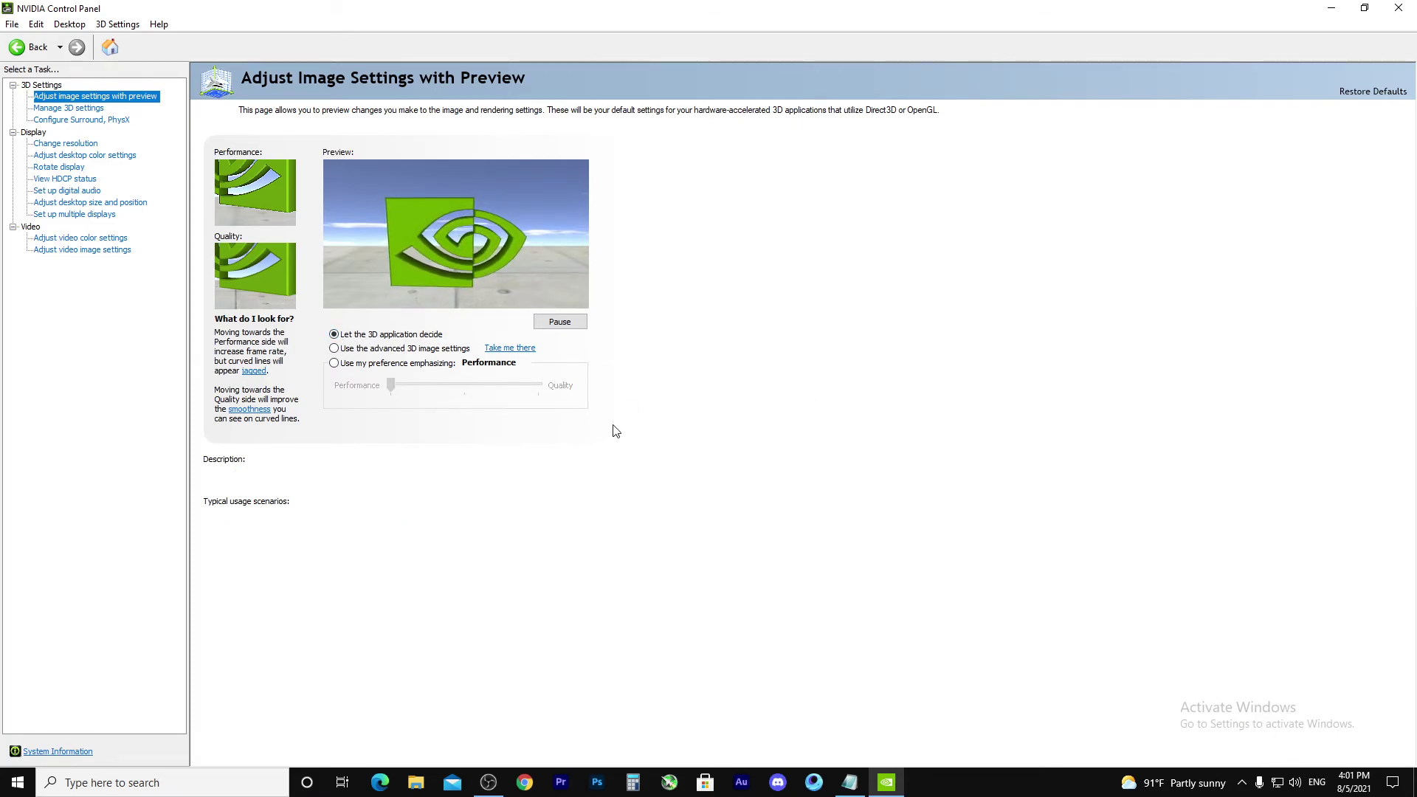
Step: Open Manage 3D settings and confirm Image Sharpening as On with its sharpen, film grain and GPU Scaling options
{"action": "left_click", "coordinate": [69, 110]}
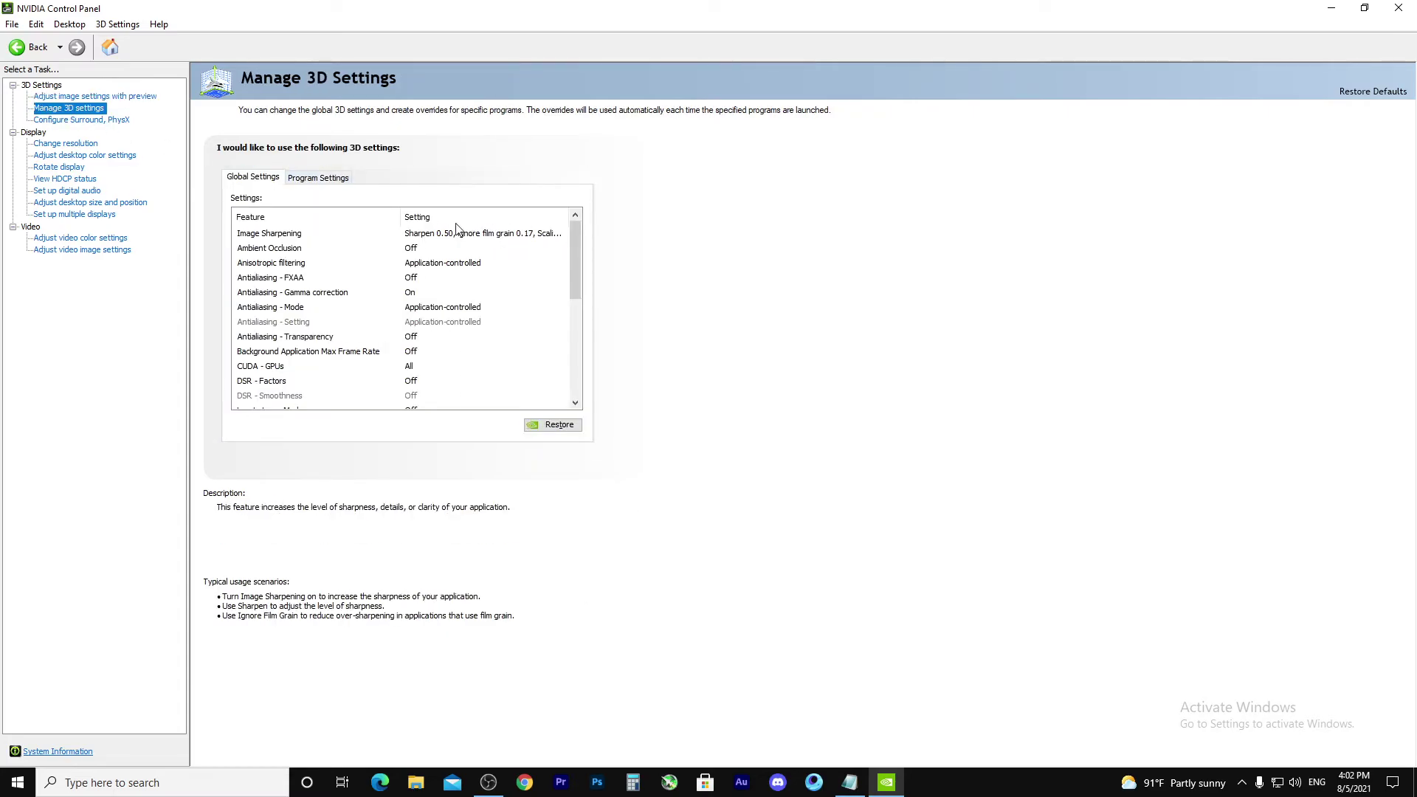
{"action": "left_click", "coordinate": [530, 236]}
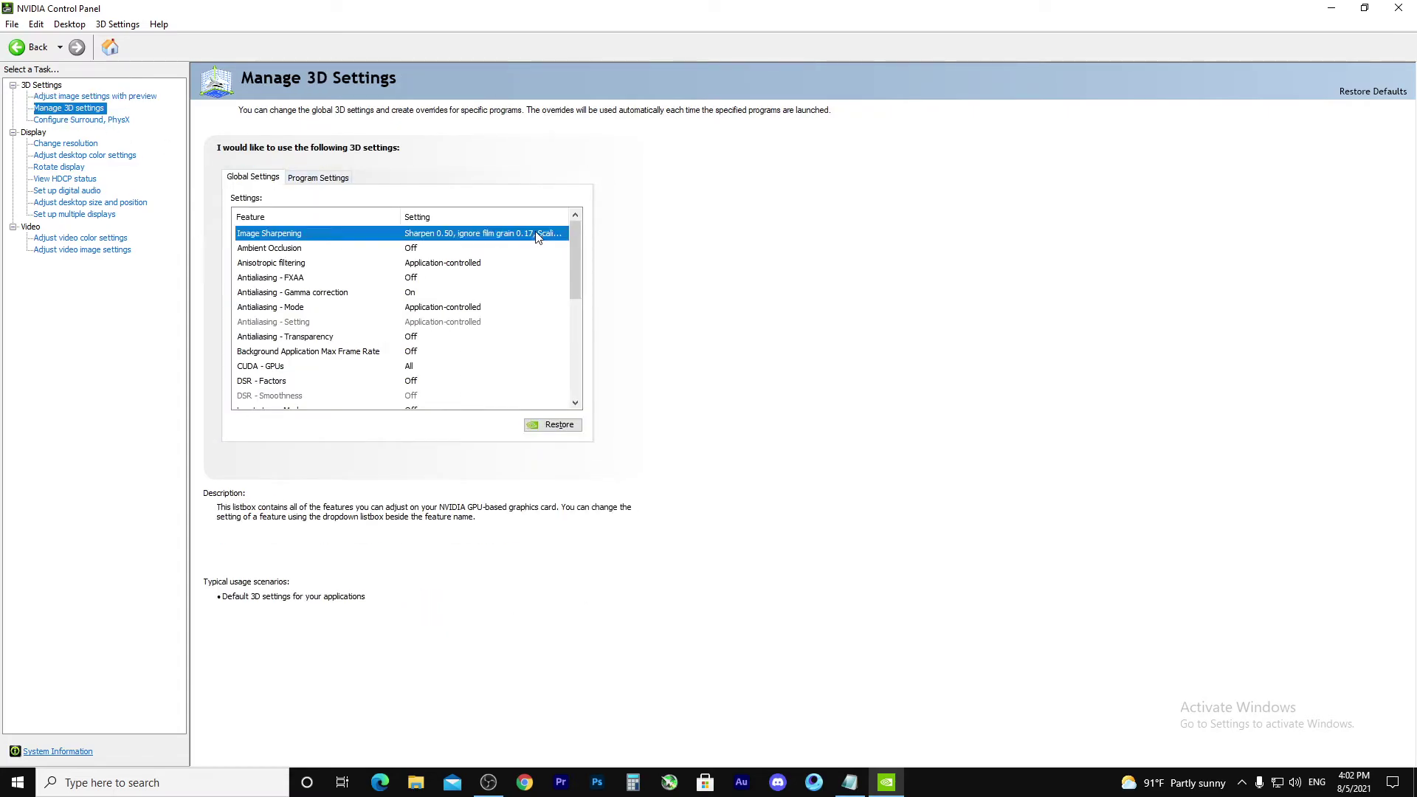
{"action": "left_click", "coordinate": [544, 234]}
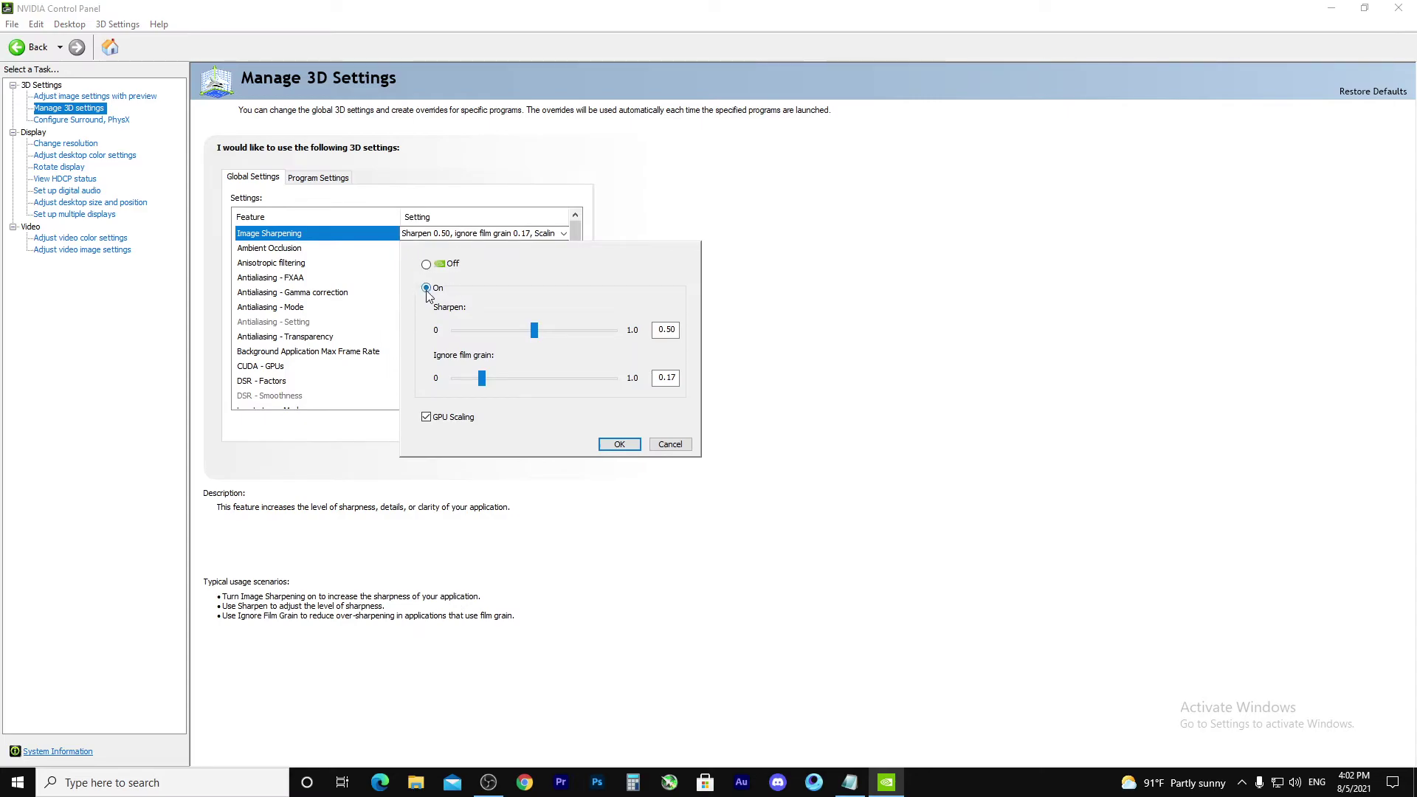
{"action": "left_click", "coordinate": [623, 446]}
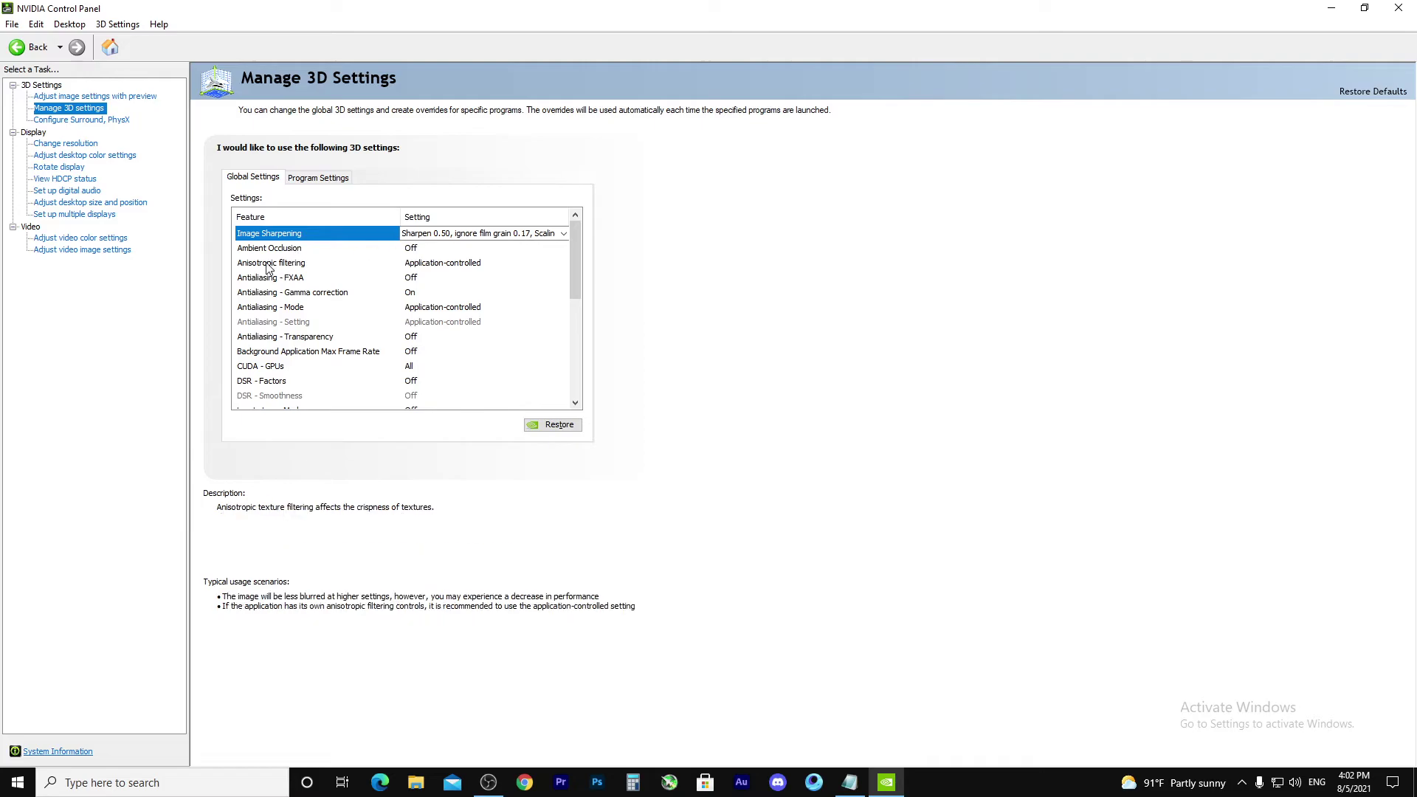
Step: Set Anisotropic filtering and Antialiasing - Mode to Off in the global 3D settings
{"action": "left_click", "coordinate": [436, 266]}
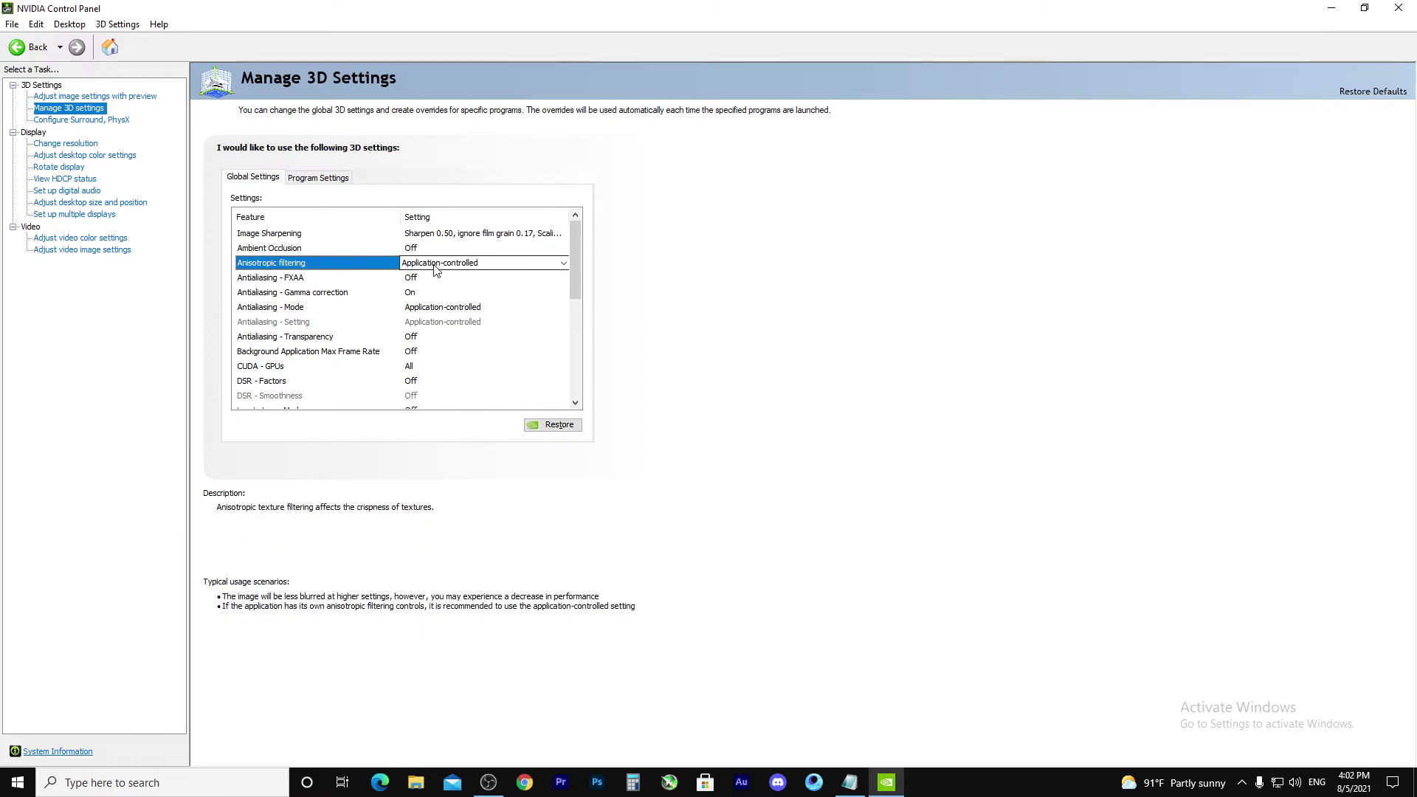
{"action": "left_click", "coordinate": [436, 264]}
{"action": "left_click", "coordinate": [430, 289]}
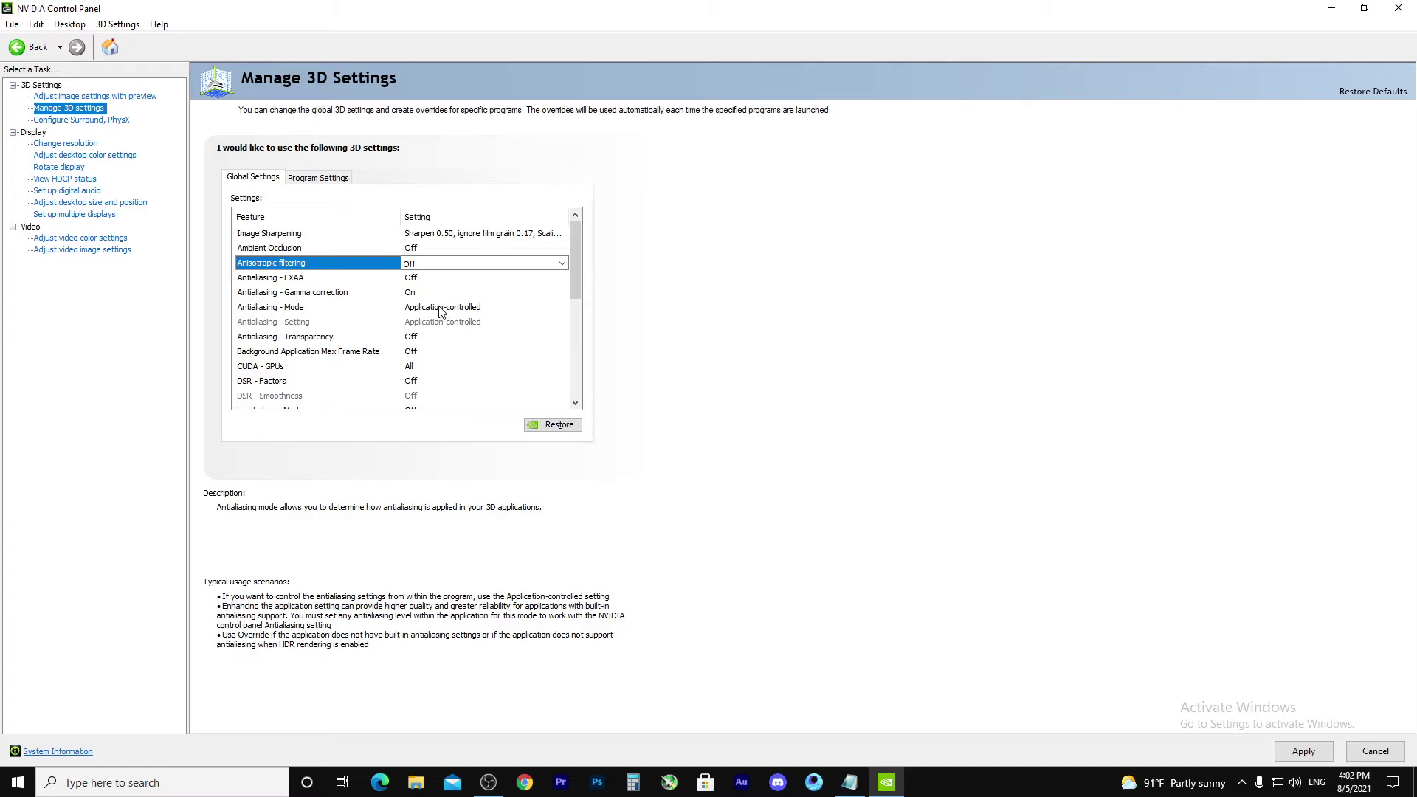
{"action": "left_click", "coordinate": [440, 307]}
{"action": "left_click", "coordinate": [440, 307]}
{"action": "left_click", "coordinate": [441, 325]}
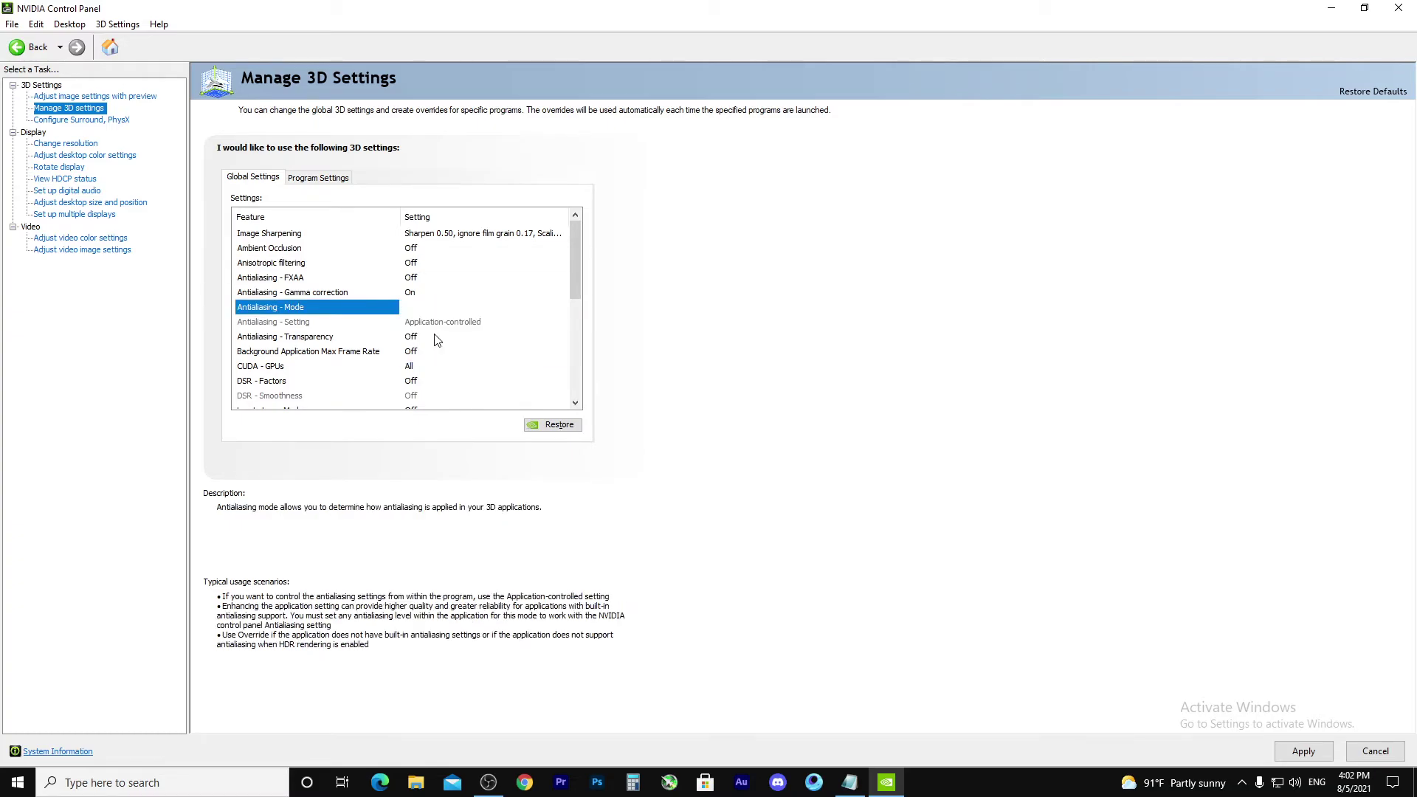
Step: Check the CUDA - GPUs selection and restore the global 3D settings to their defaults
{"action": "left_click_drag", "start_coordinate": [570, 266], "coordinate": [573, 285]}
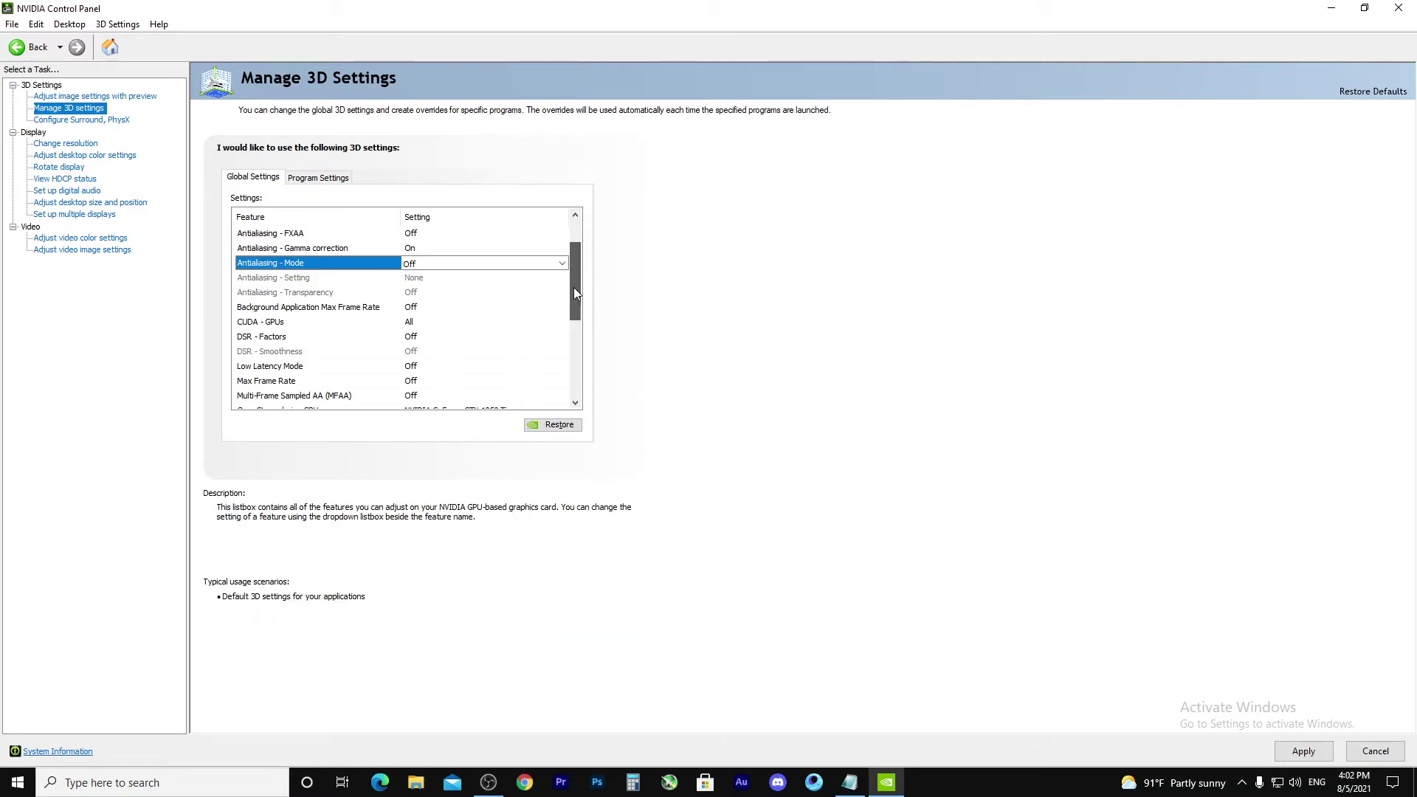
{"action": "left_click", "coordinate": [417, 325]}
{"action": "left_click", "coordinate": [443, 323]}
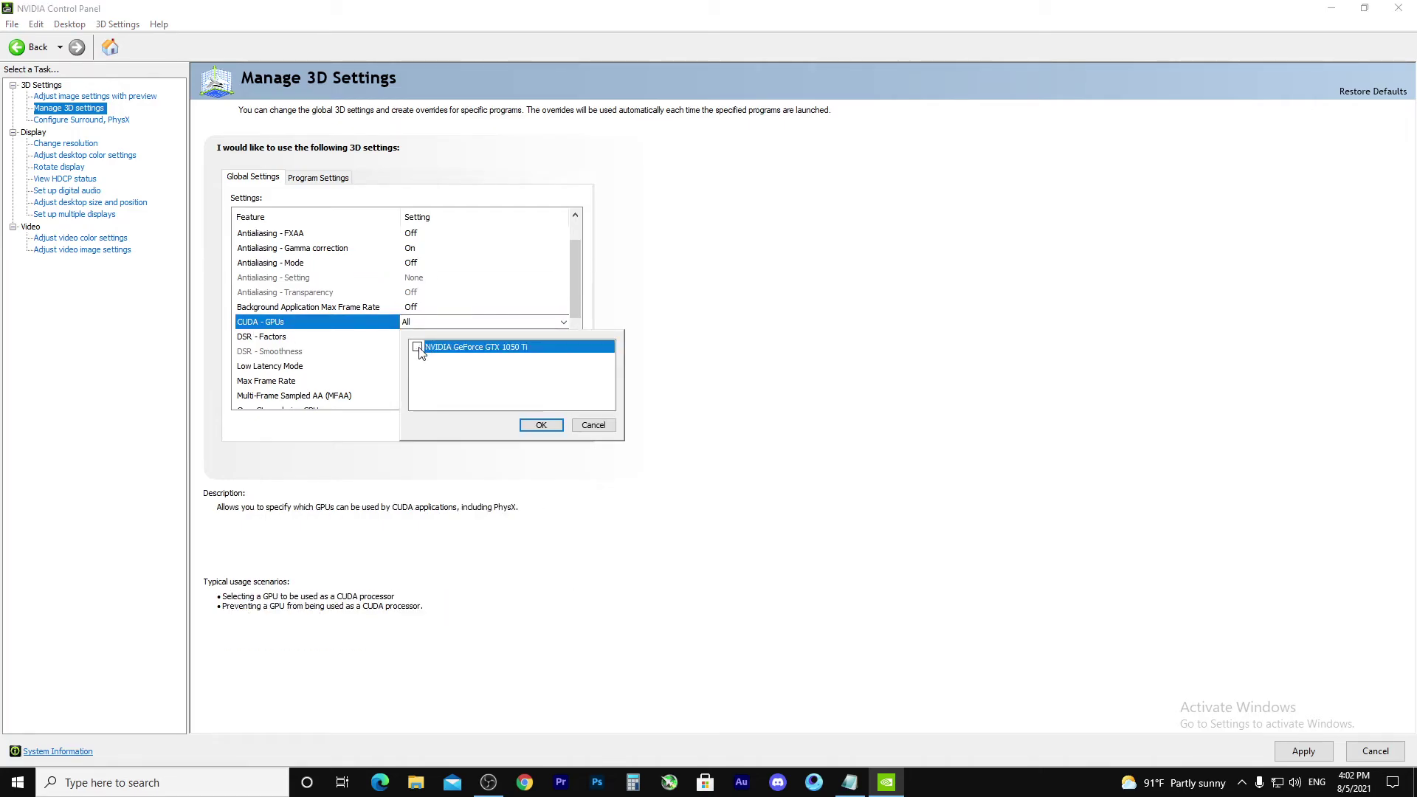
{"action": "left_click", "coordinate": [540, 424]}
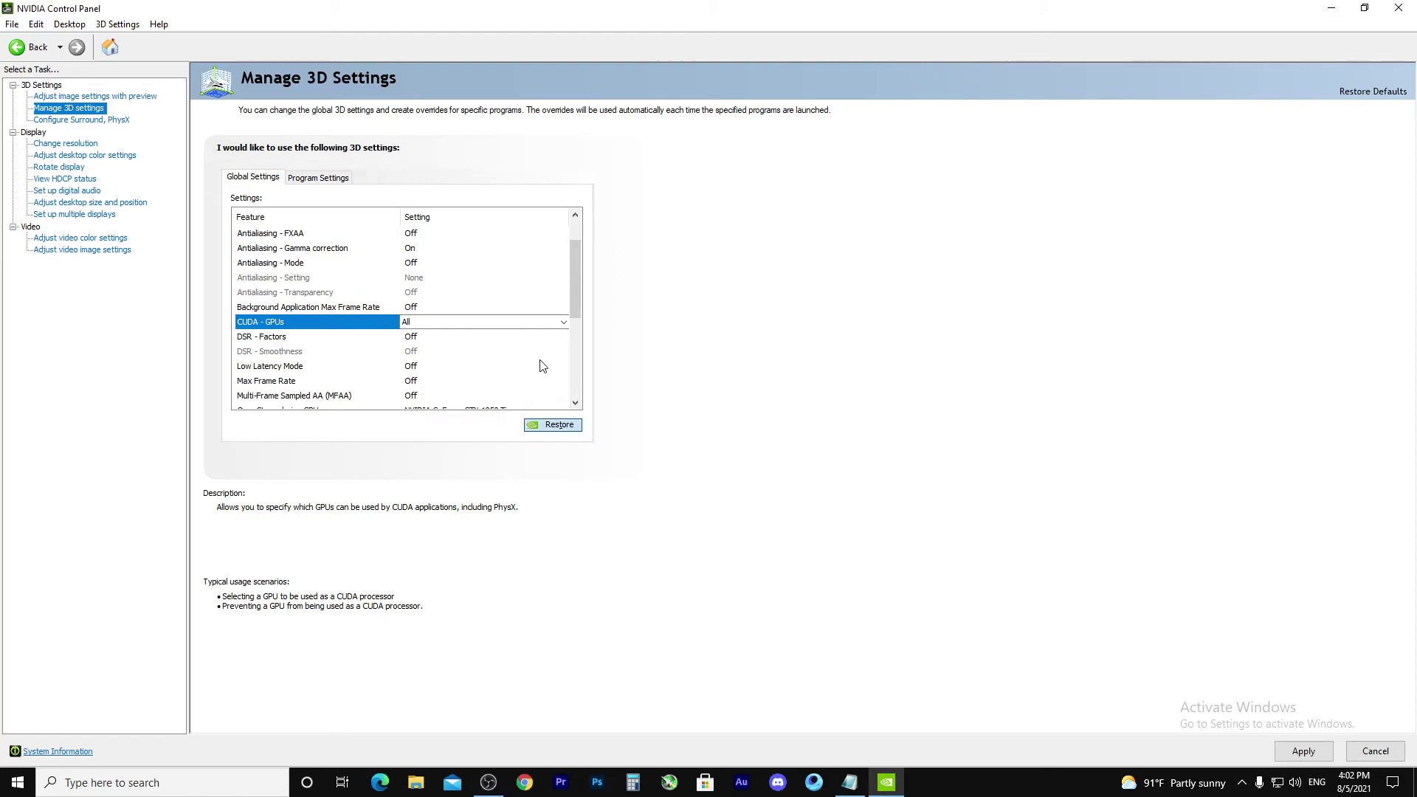
{"action": "scroll", "coordinate": [574, 267], "scroll_direction": "up", "scroll_amount": 1}
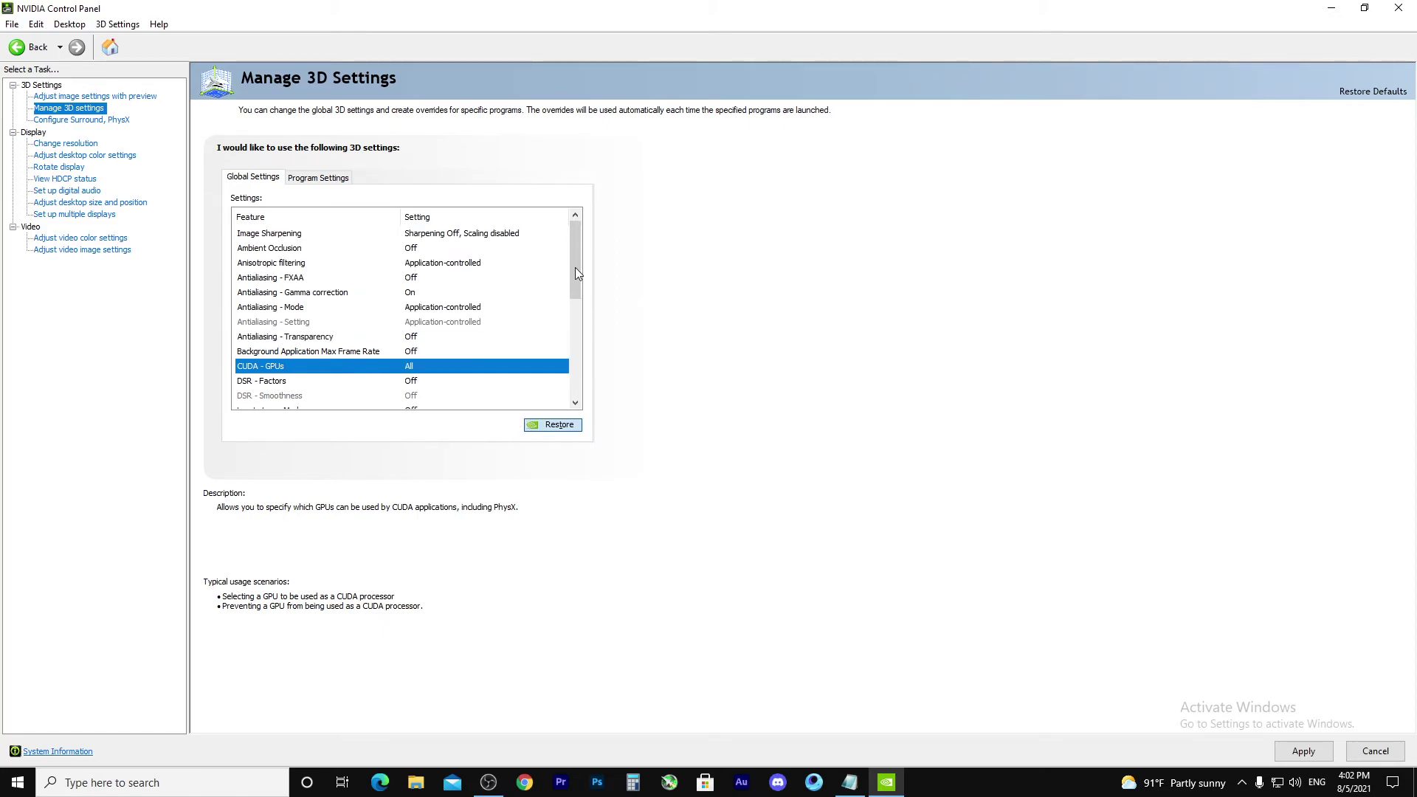
Step: Set the OpenGL rendering GPU to NVIDIA GeForce GTX 1050 Ti
{"action": "scroll", "coordinate": [575, 268], "scroll_direction": "down", "scroll_amount": 3}
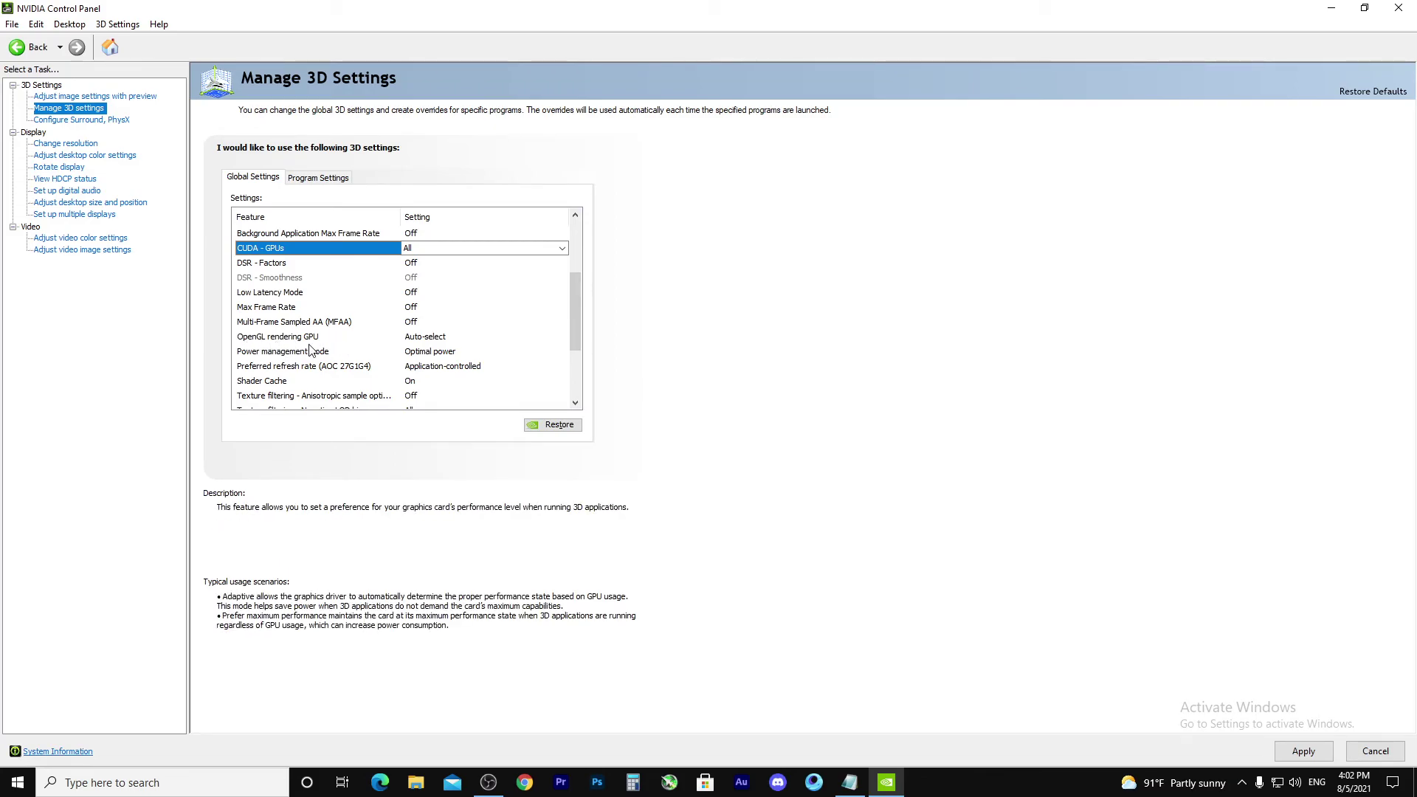
{"action": "left_click", "coordinate": [427, 339]}
{"action": "left_click", "coordinate": [427, 339]}
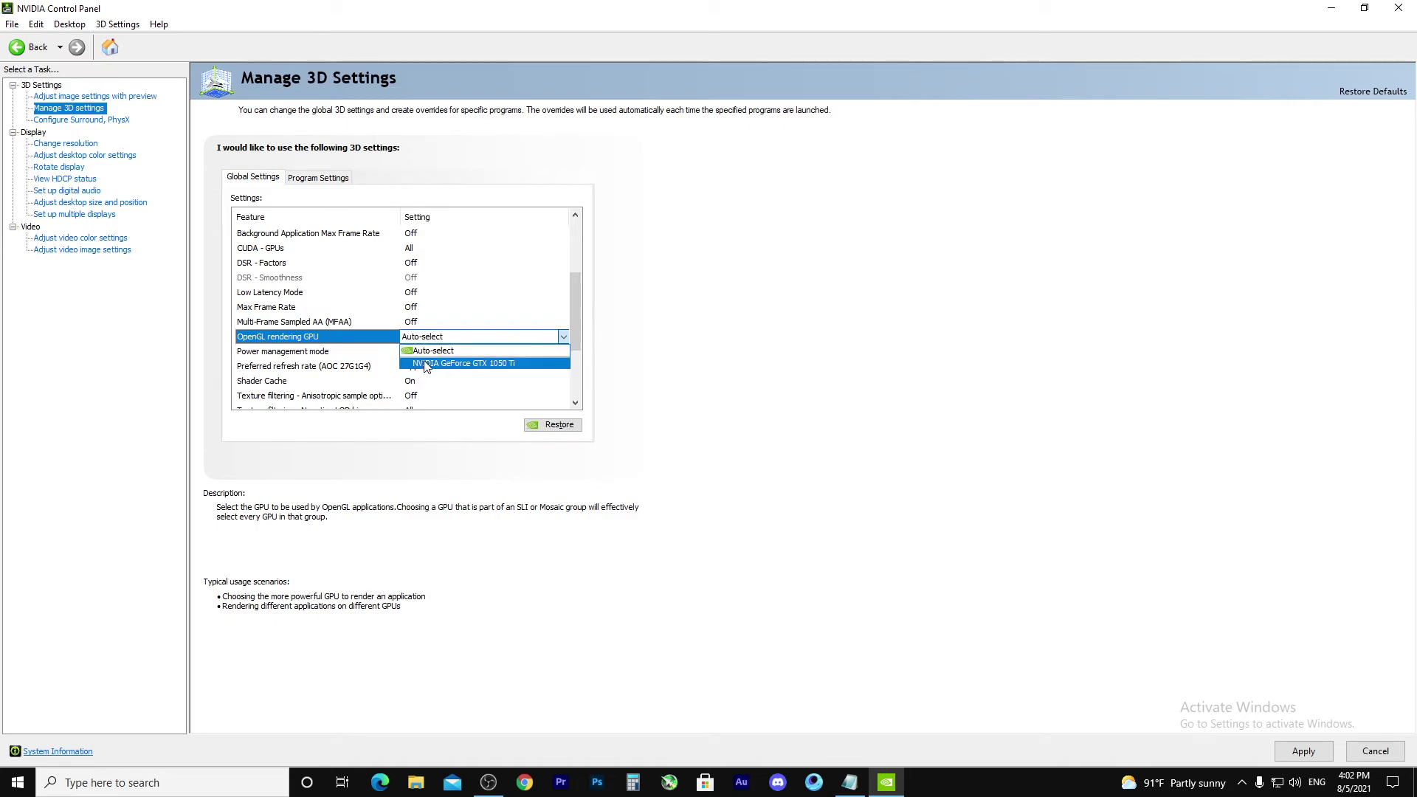
{"action": "left_click", "coordinate": [494, 368]}
{"action": "left_click", "coordinate": [556, 426]}
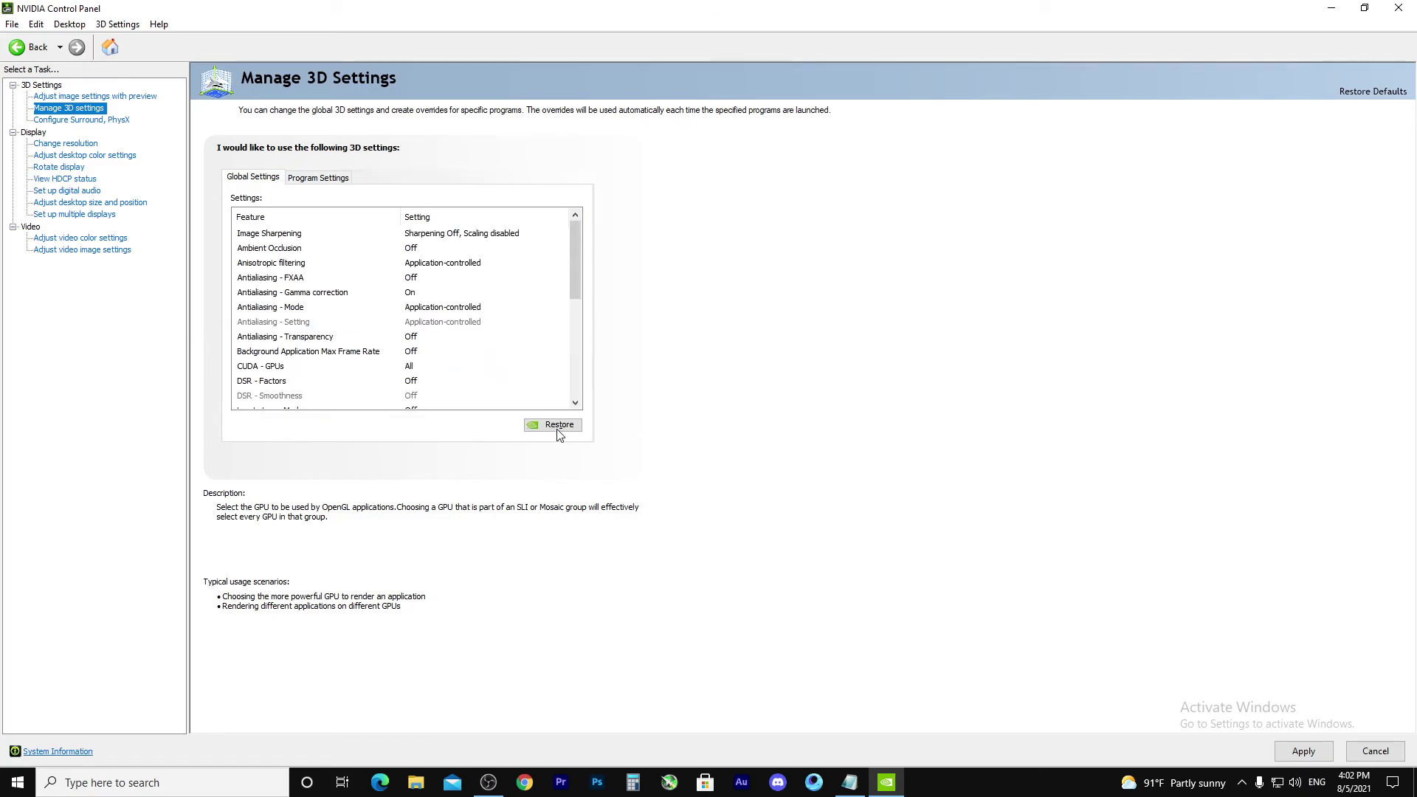
Step: Set the Power management mode to Prefer maximum performance in the global 3D settings
{"action": "left_click_drag", "start_coordinate": [576, 287], "coordinate": [592, 336]}
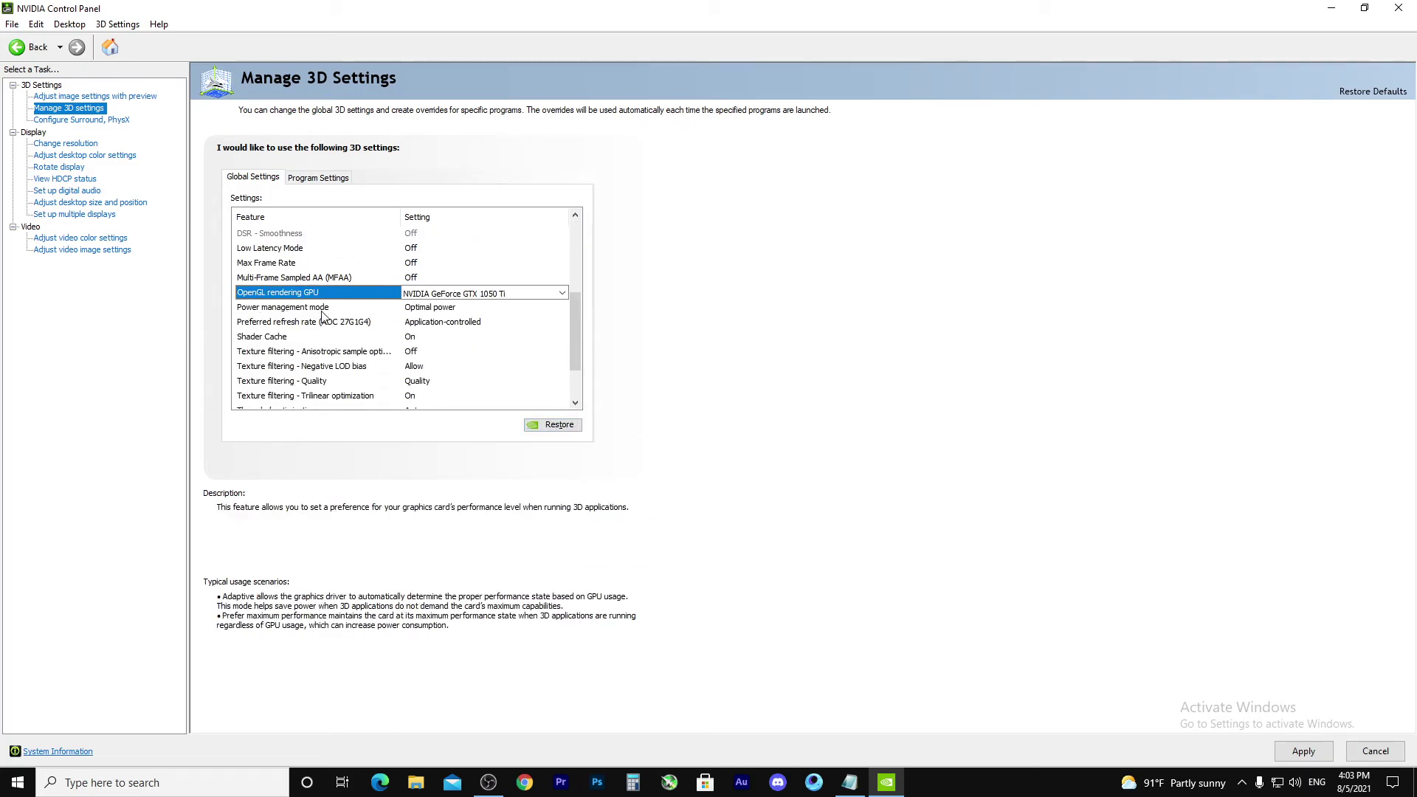
{"action": "left_click", "coordinate": [434, 315]}
{"action": "left_click", "coordinate": [435, 317]}
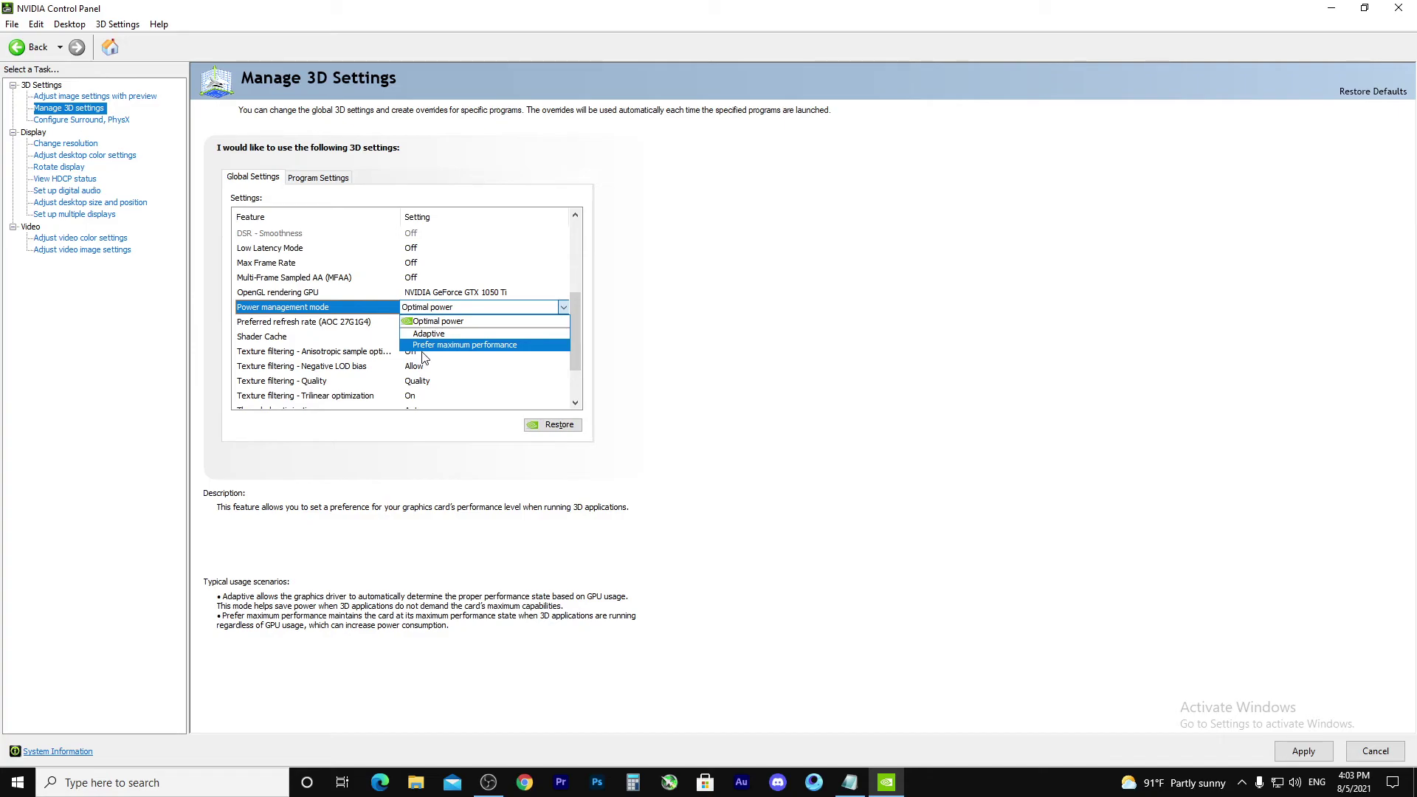
{"action": "left_click", "coordinate": [464, 345]}
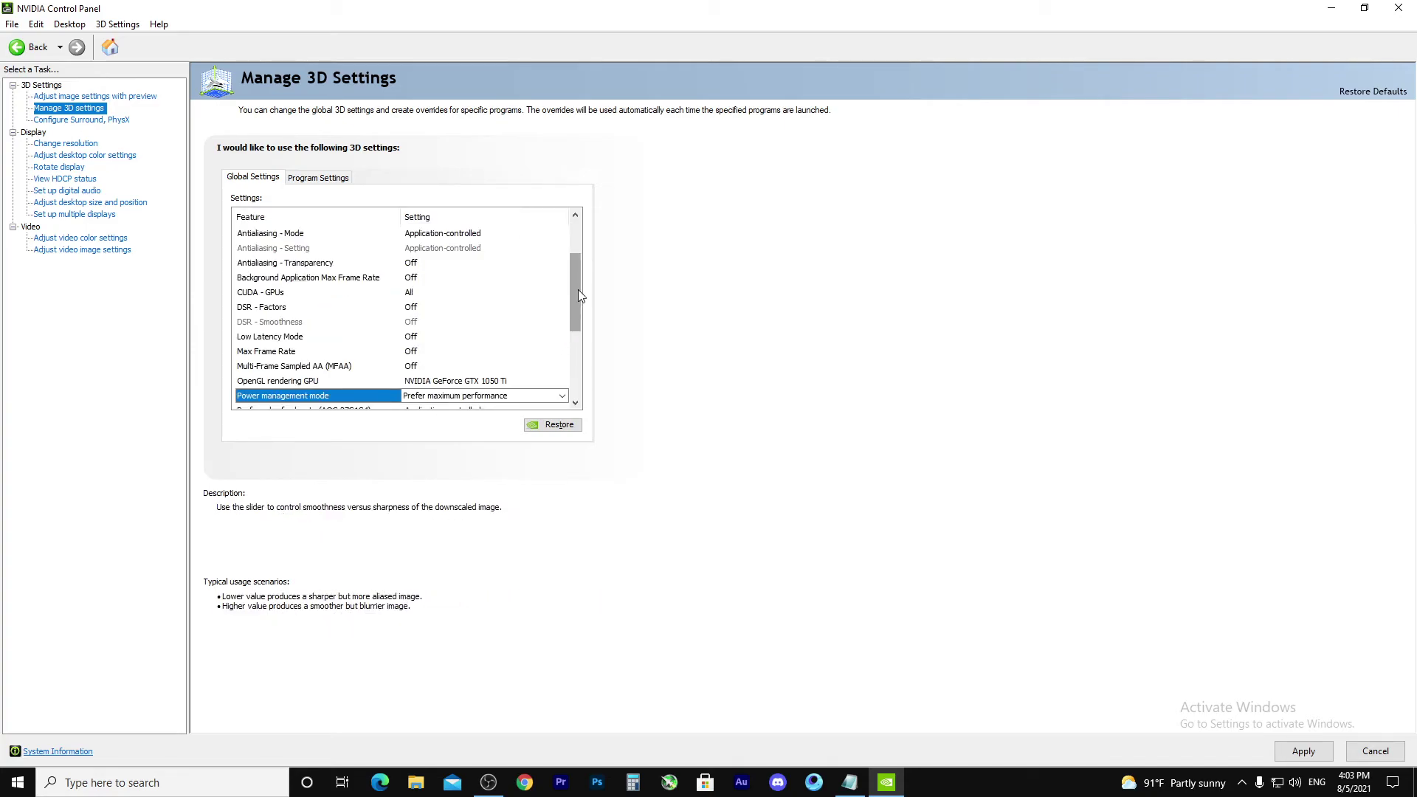
Step: Set the monitor's Preferred refresh rate to Highest available
{"action": "scroll", "coordinate": [578, 289], "scroll_direction": "down", "scroll_amount": 3}
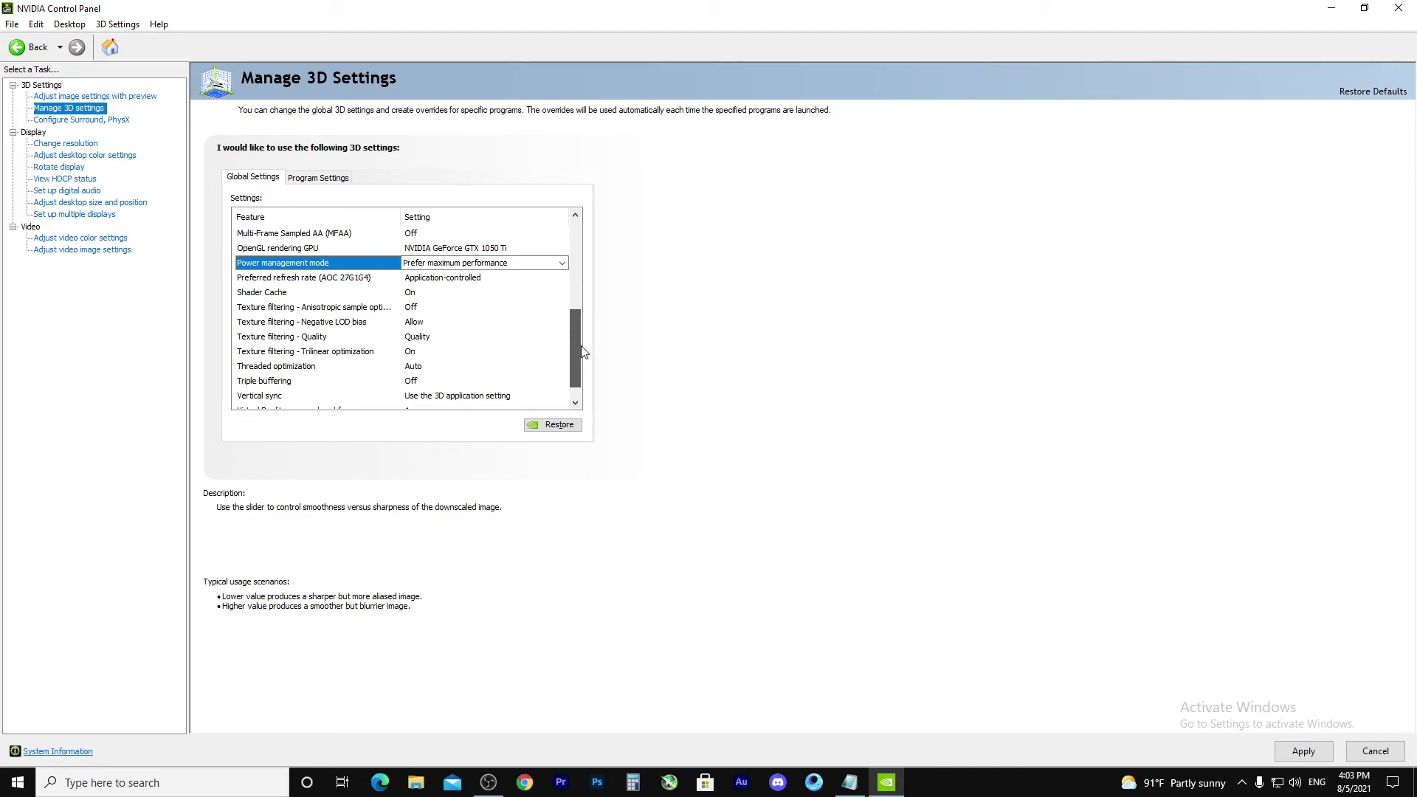
{"action": "left_click", "coordinate": [438, 285]}
{"action": "left_click", "coordinate": [437, 286]}
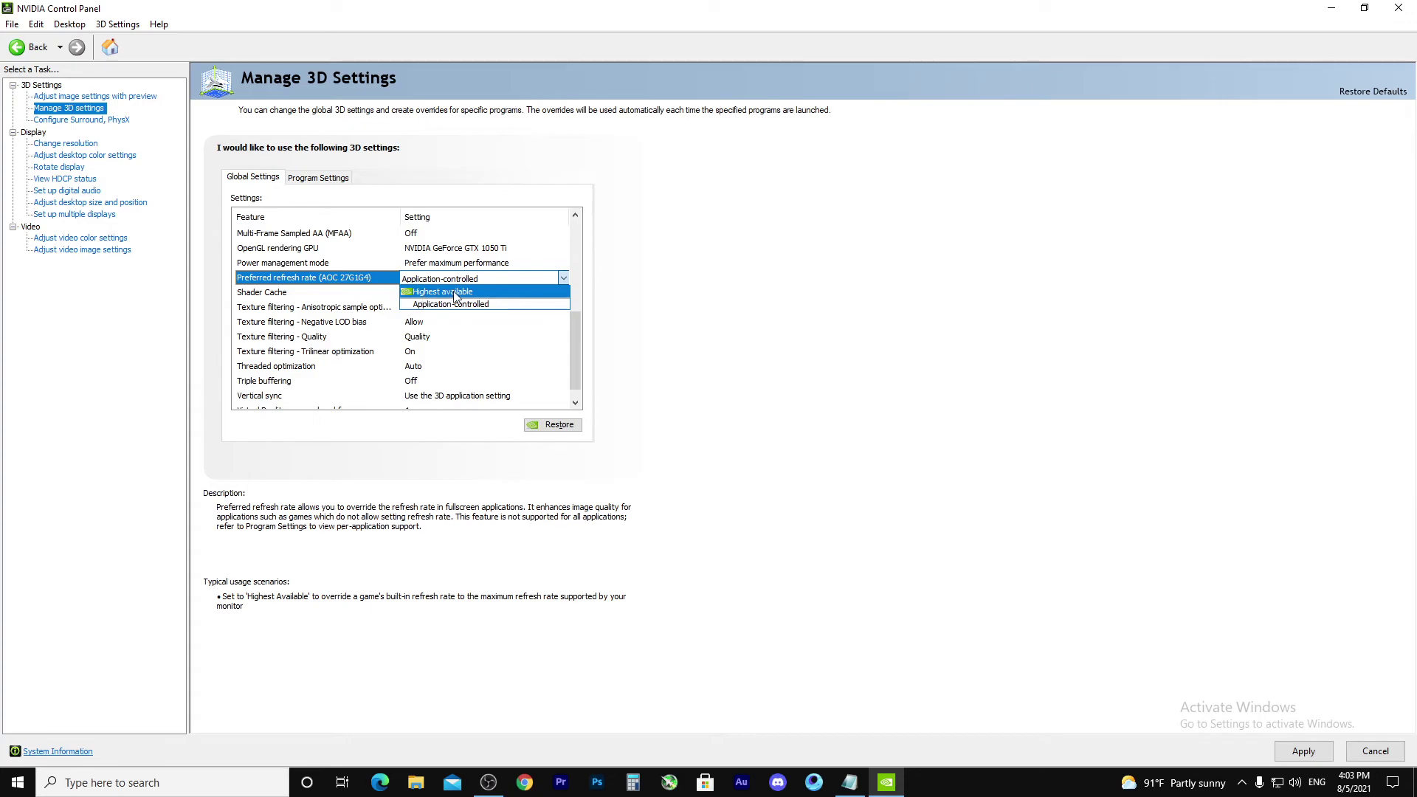
{"action": "left_click", "coordinate": [446, 296]}
Step: Select Allow for Texture filtering - Negative LOD bias
{"action": "scroll", "coordinate": [458, 310], "scroll_direction": "up", "scroll_amount": 5}
{"action": "scroll", "coordinate": [472, 339], "scroll_direction": "down", "scroll_amount": 2}
{"action": "left_click_drag", "start_coordinate": [573, 294], "coordinate": [576, 336]}
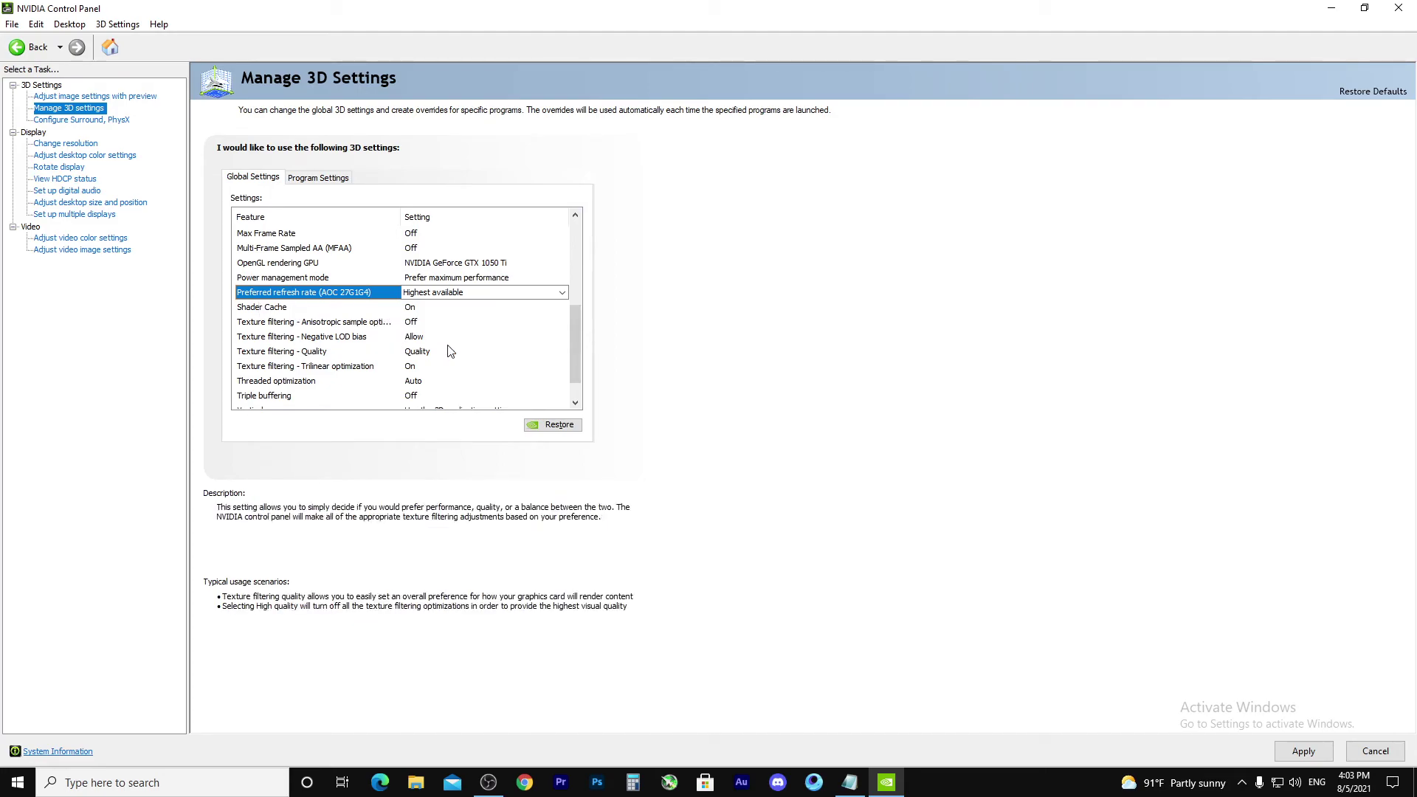
{"action": "left_click_drag", "start_coordinate": [574, 330], "coordinate": [578, 338]}
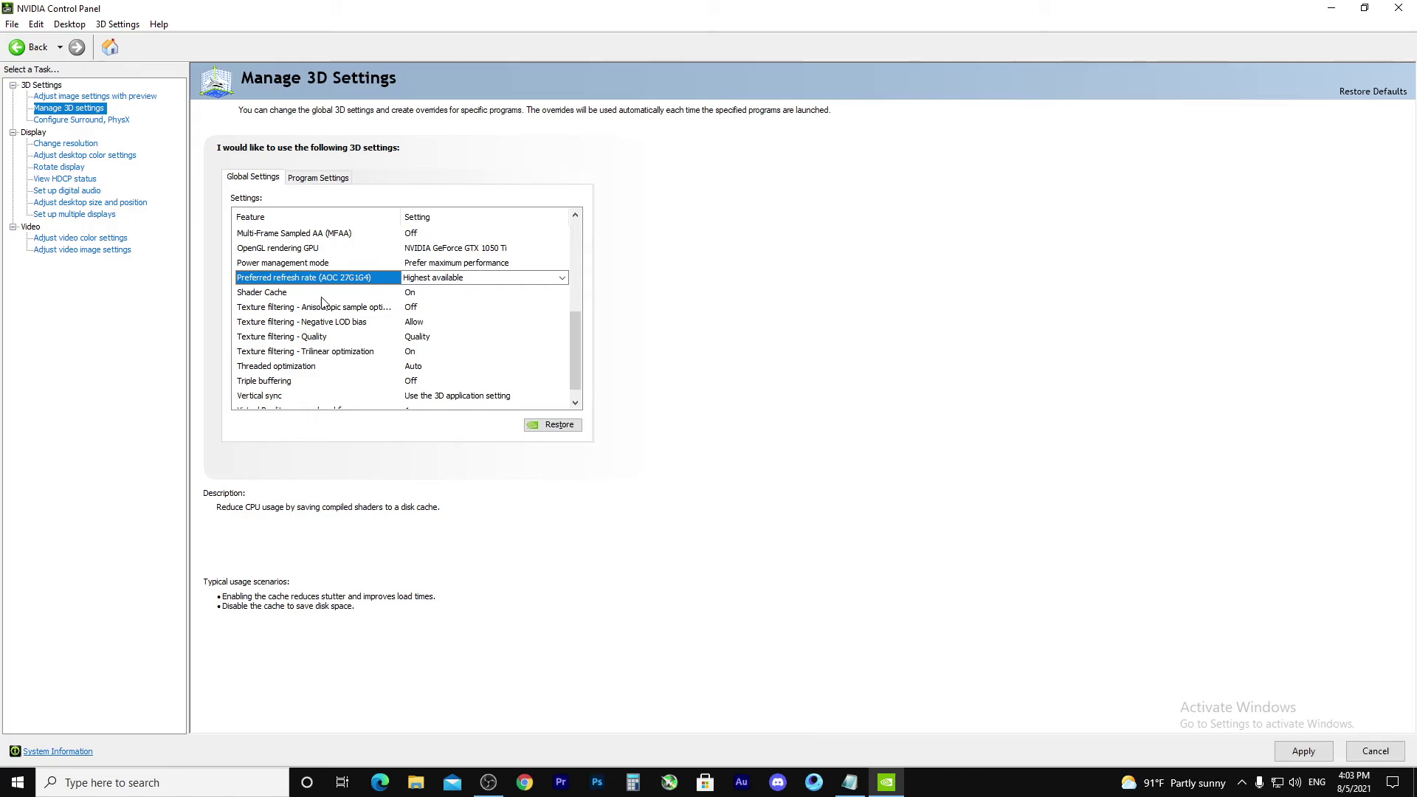
{"action": "left_click", "coordinate": [416, 322]}
{"action": "left_click", "coordinate": [416, 322]}
{"action": "left_click", "coordinate": [447, 336]}
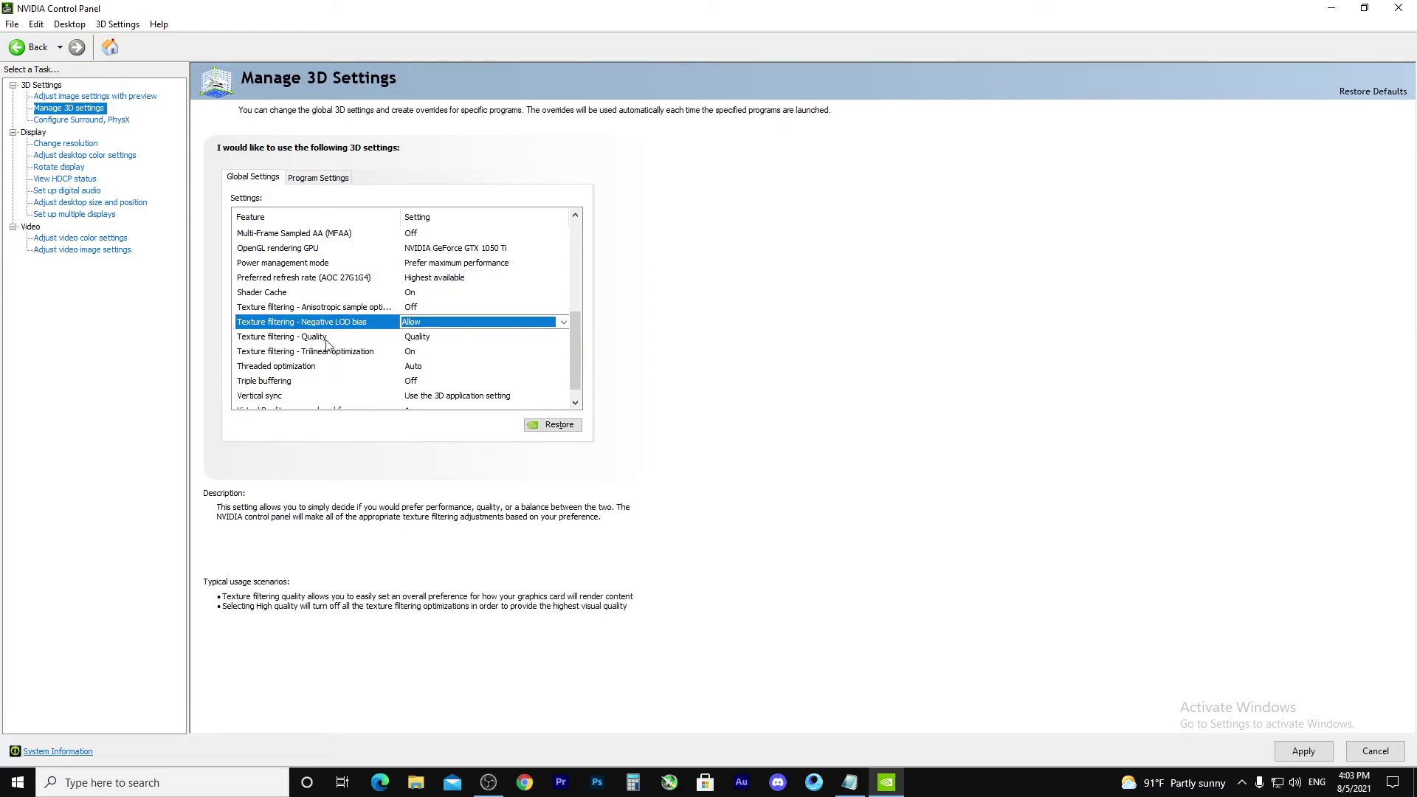
Step: Set Texture filtering - Quality to High performance
{"action": "left_click", "coordinate": [432, 338]}
{"action": "left_click", "coordinate": [433, 338]}
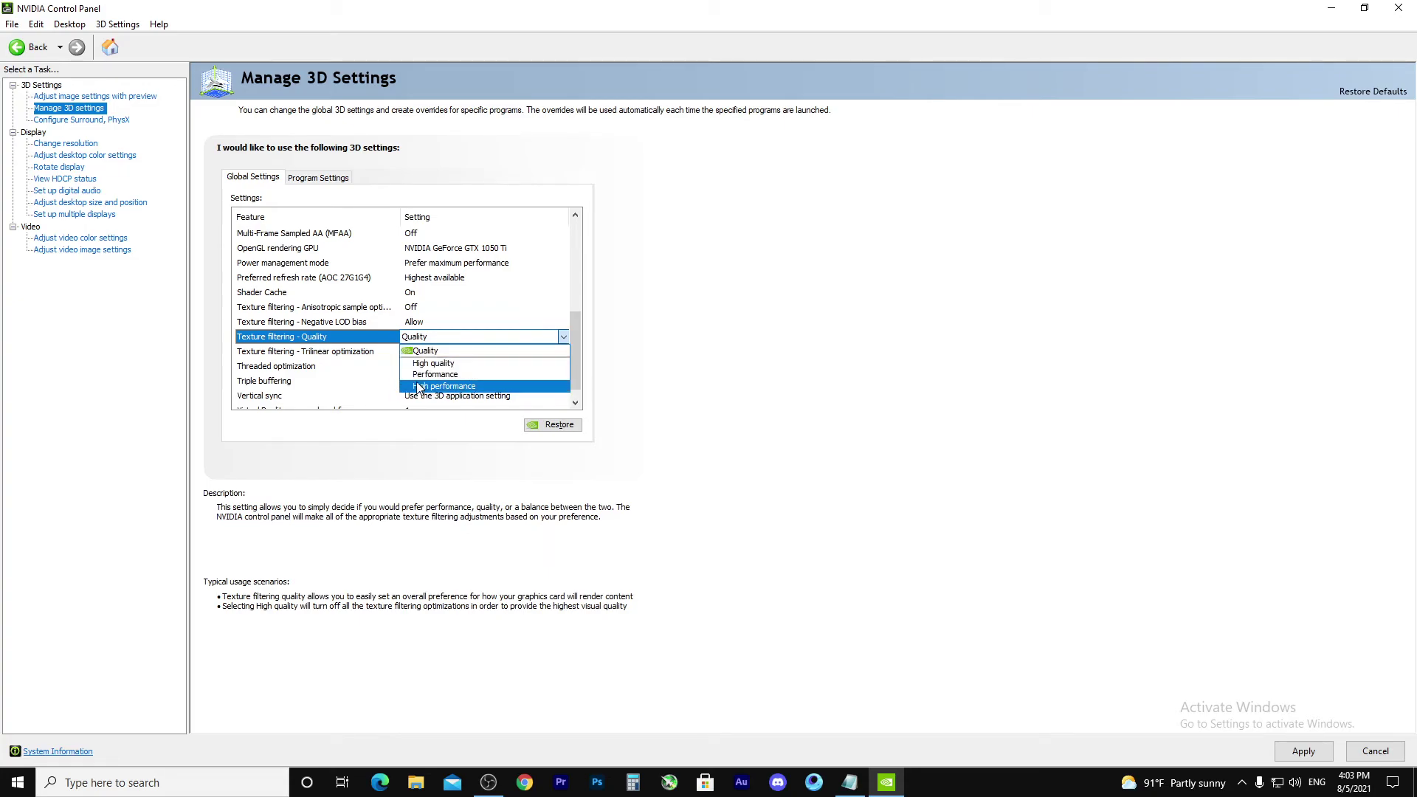
{"action": "left_click", "coordinate": [455, 386]}
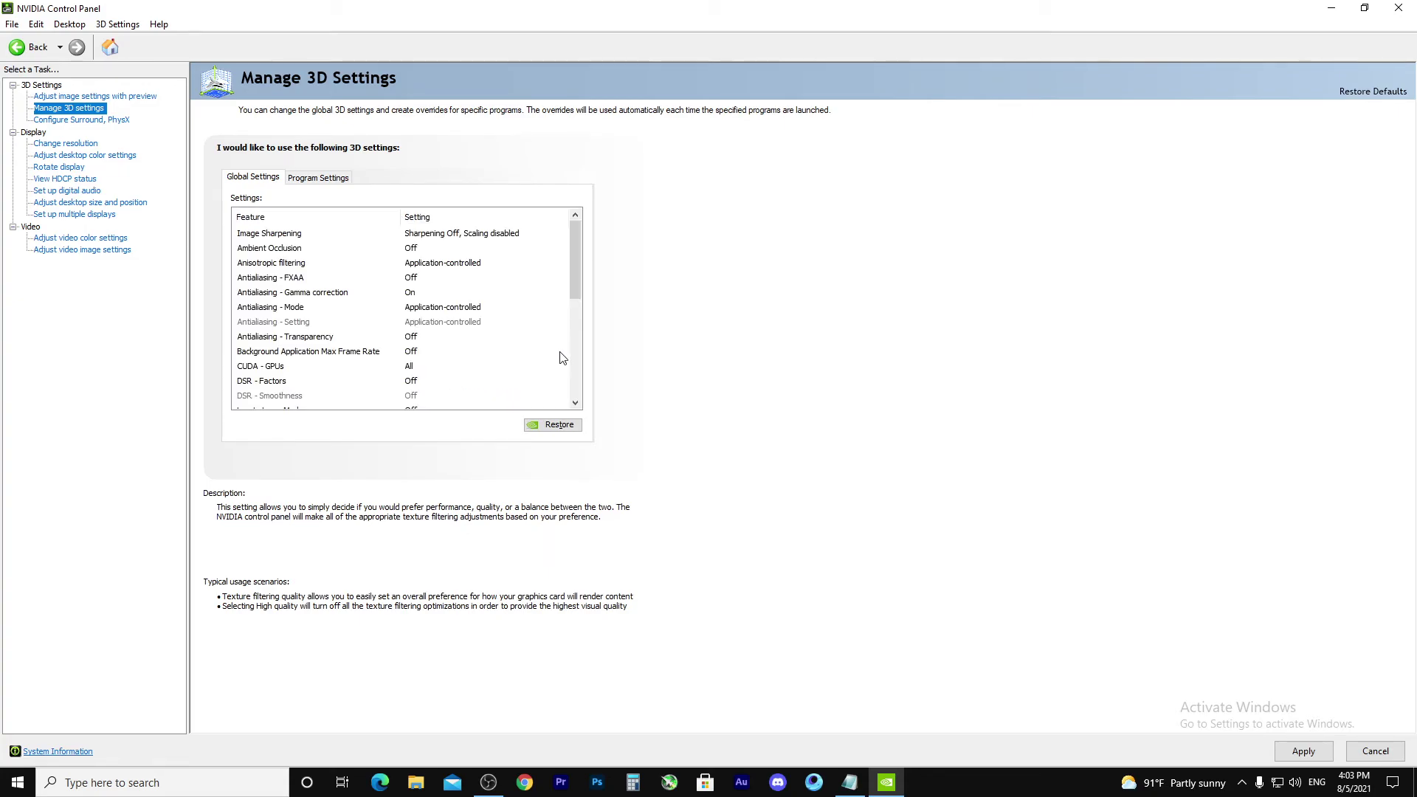
Step: Keep Vertical sync on Use the 3D application setting and apply the global 3D settings
{"action": "scroll", "coordinate": [576, 302], "scroll_direction": "down", "scroll_amount": 2}
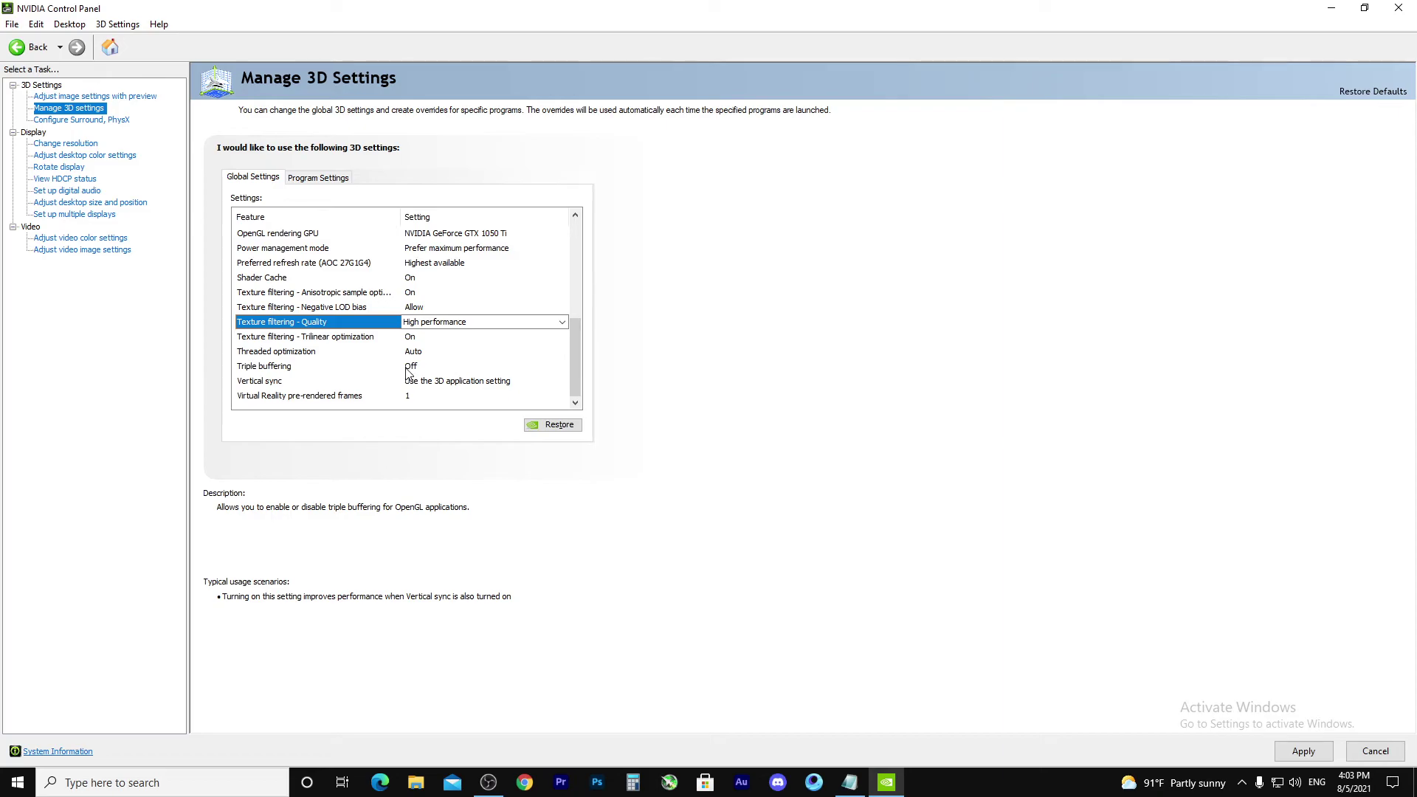
{"action": "left_click", "coordinate": [438, 385]}
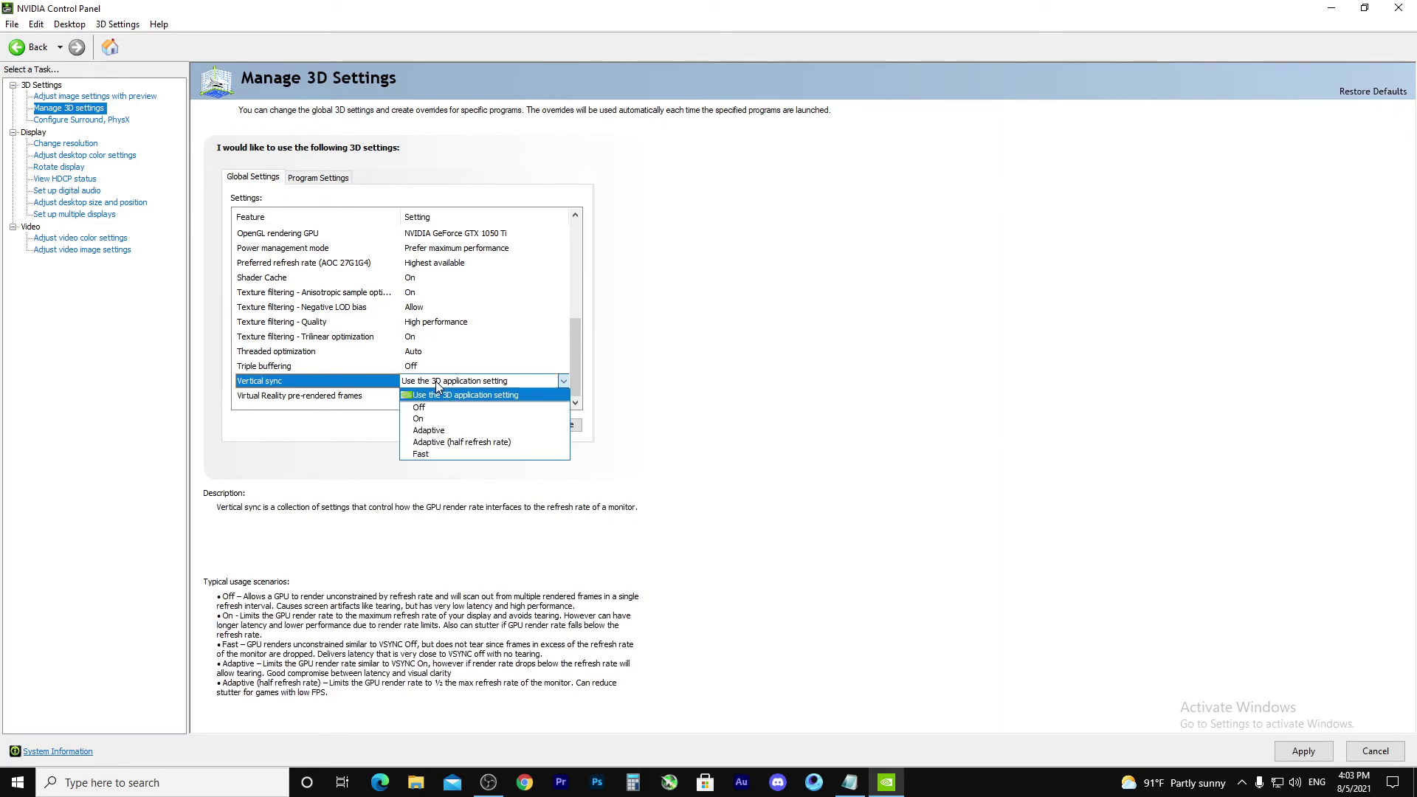
{"action": "left_click", "coordinate": [476, 379]}
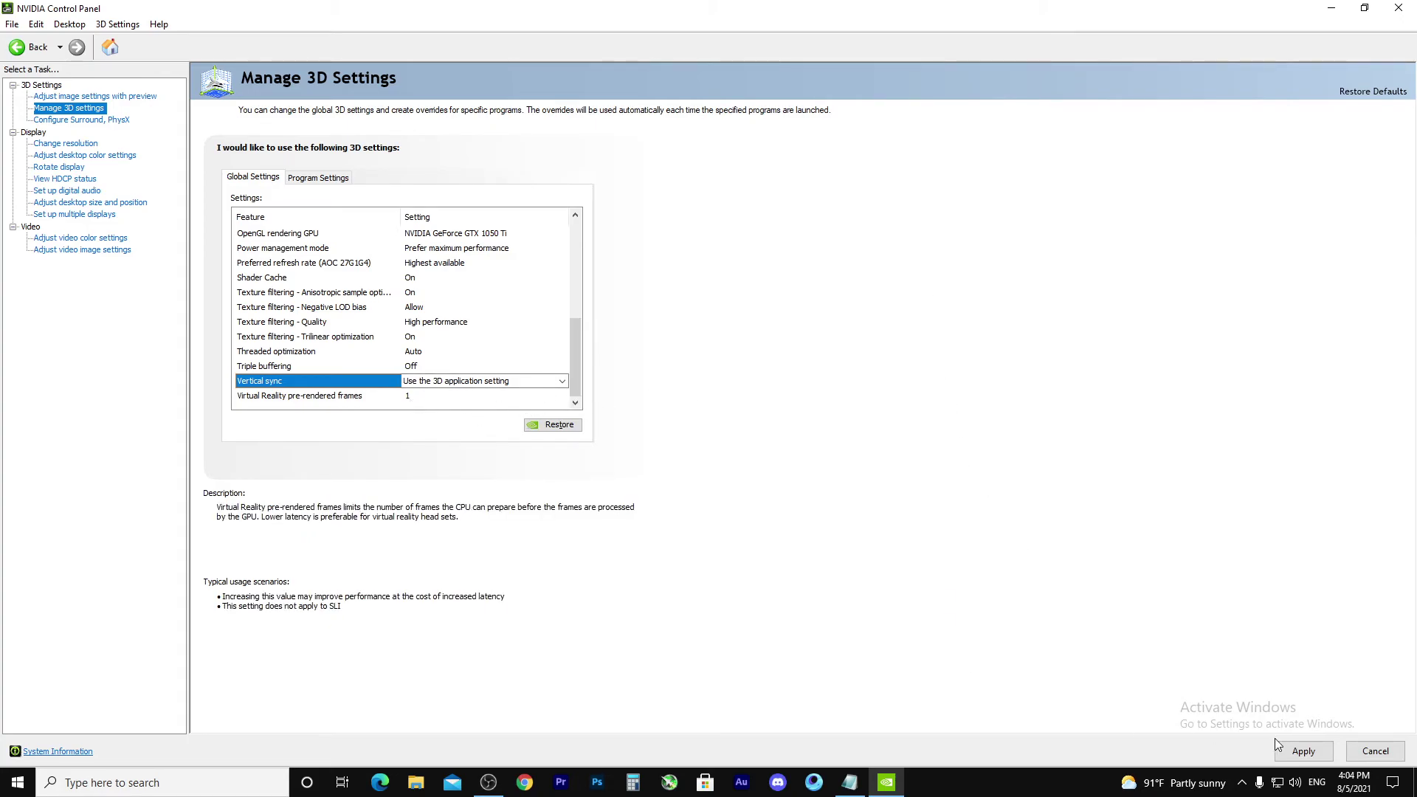
{"action": "left_click", "coordinate": [1301, 754]}
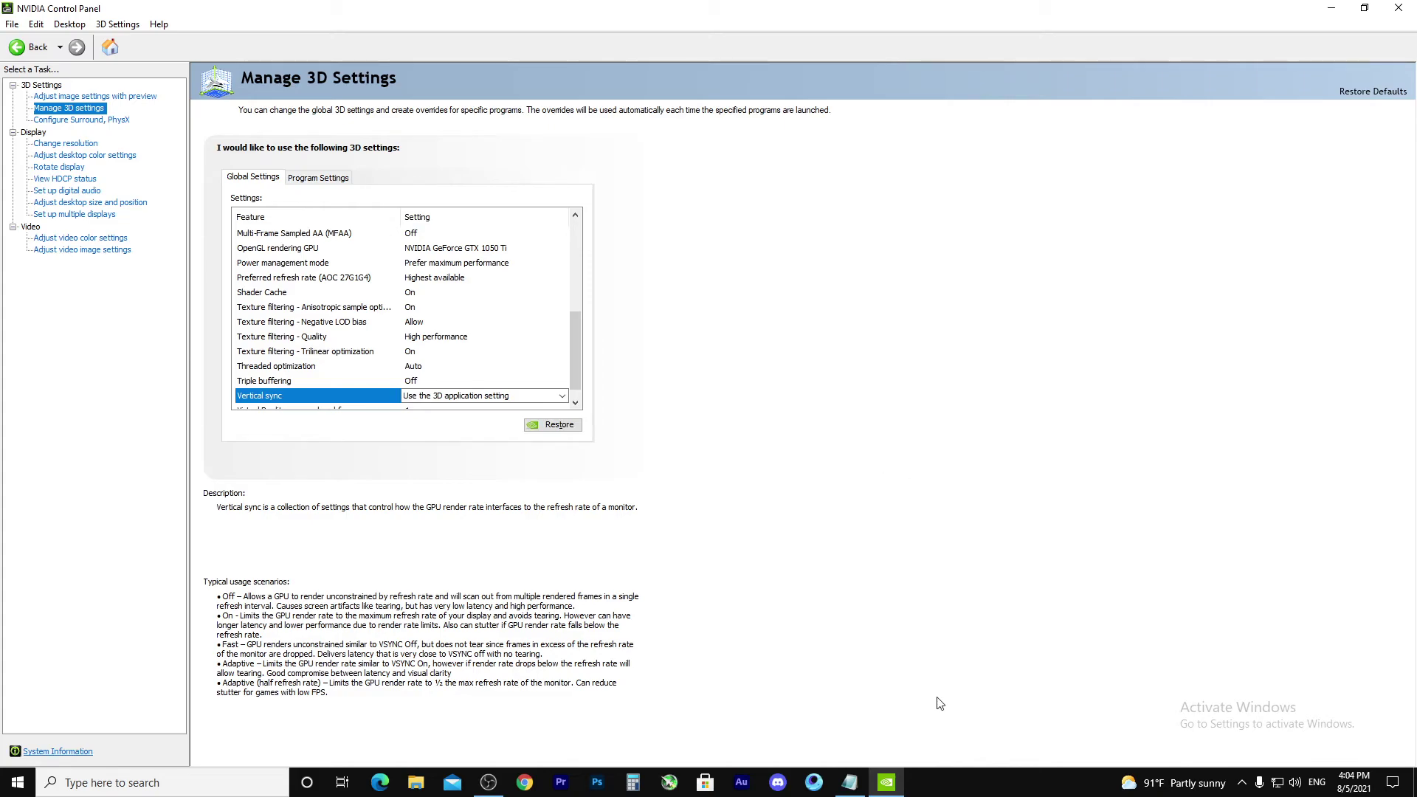
Step: Set the PhysX processor to NVIDIA GeForce GTX 1050 Ti
{"action": "left_click", "coordinate": [52, 121]}
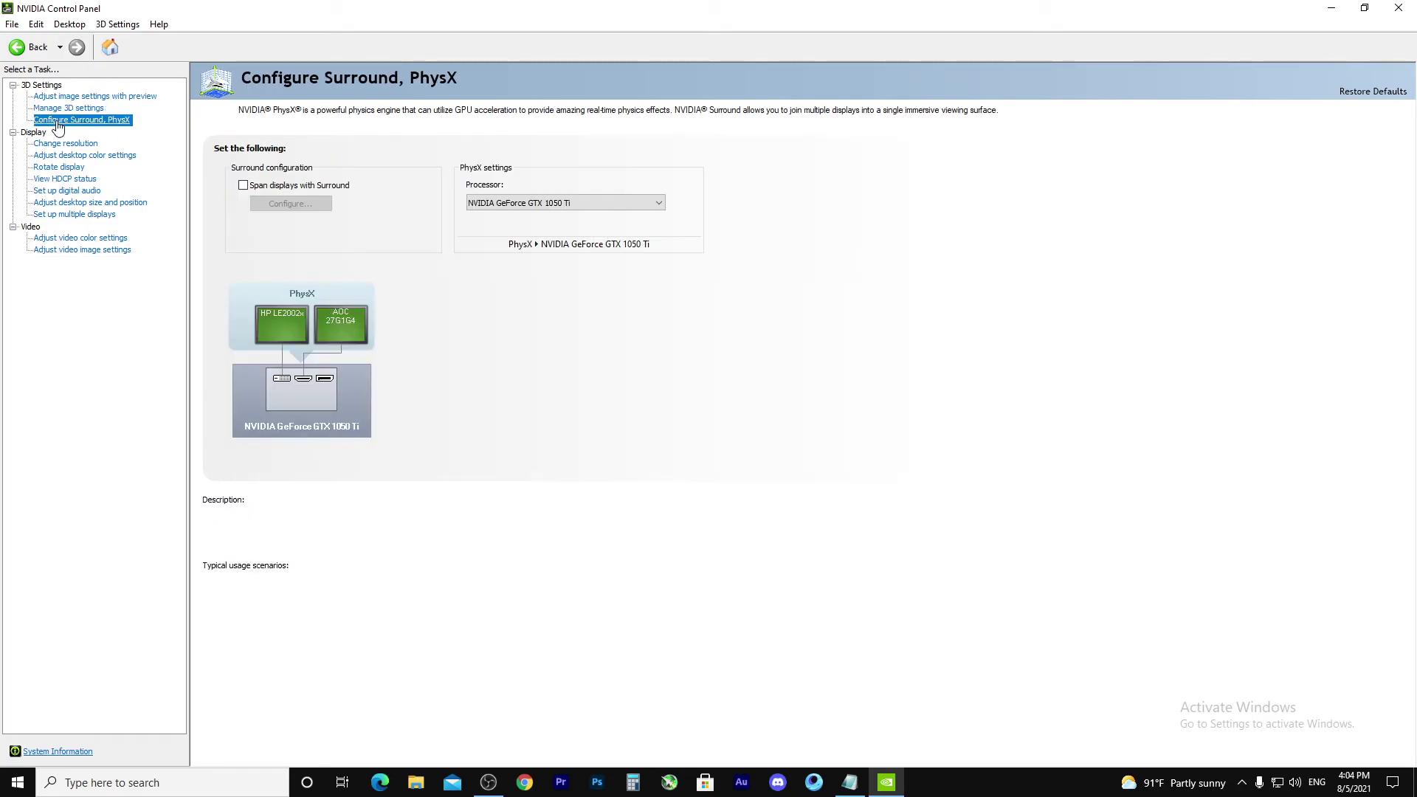
{"action": "left_click", "coordinate": [488, 199]}
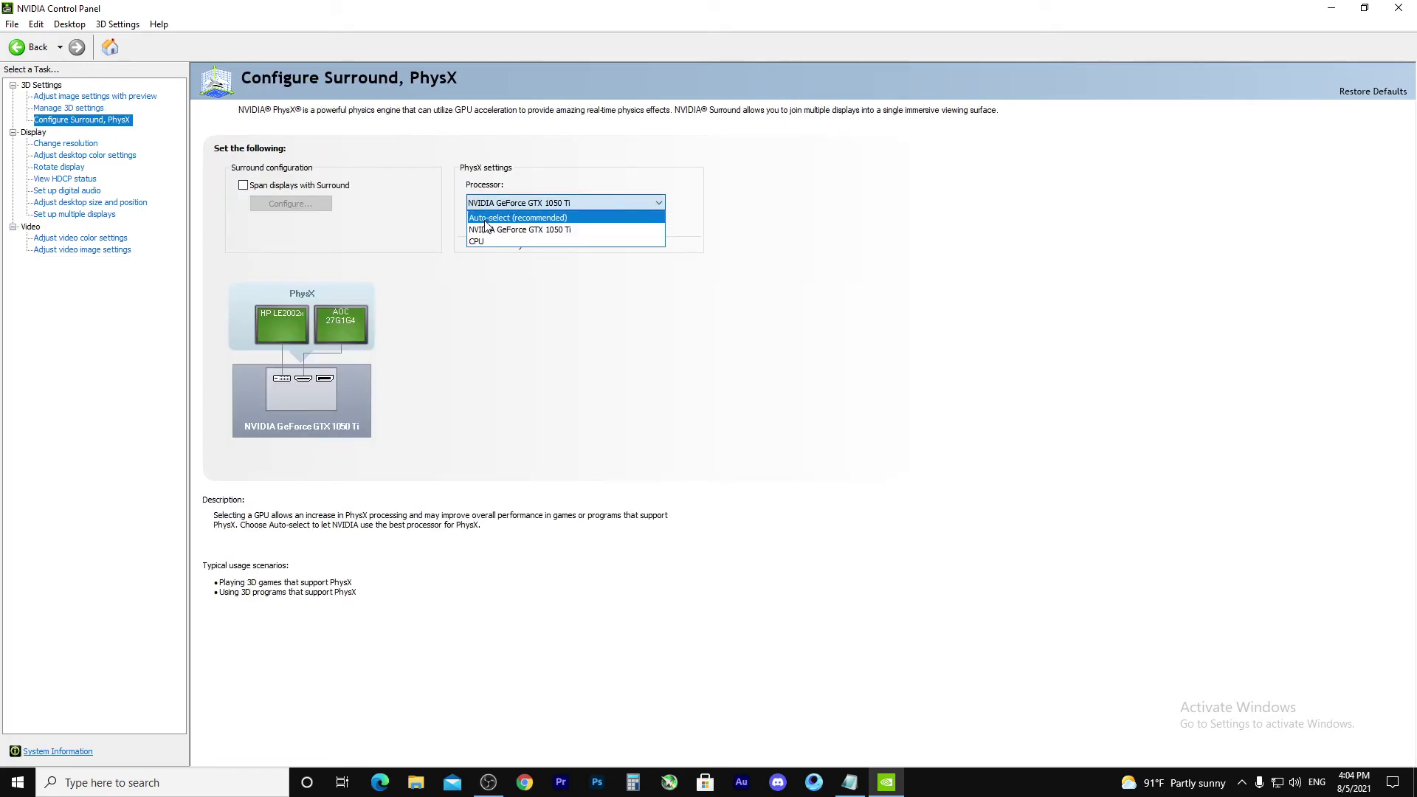
{"action": "left_click", "coordinate": [534, 230]}
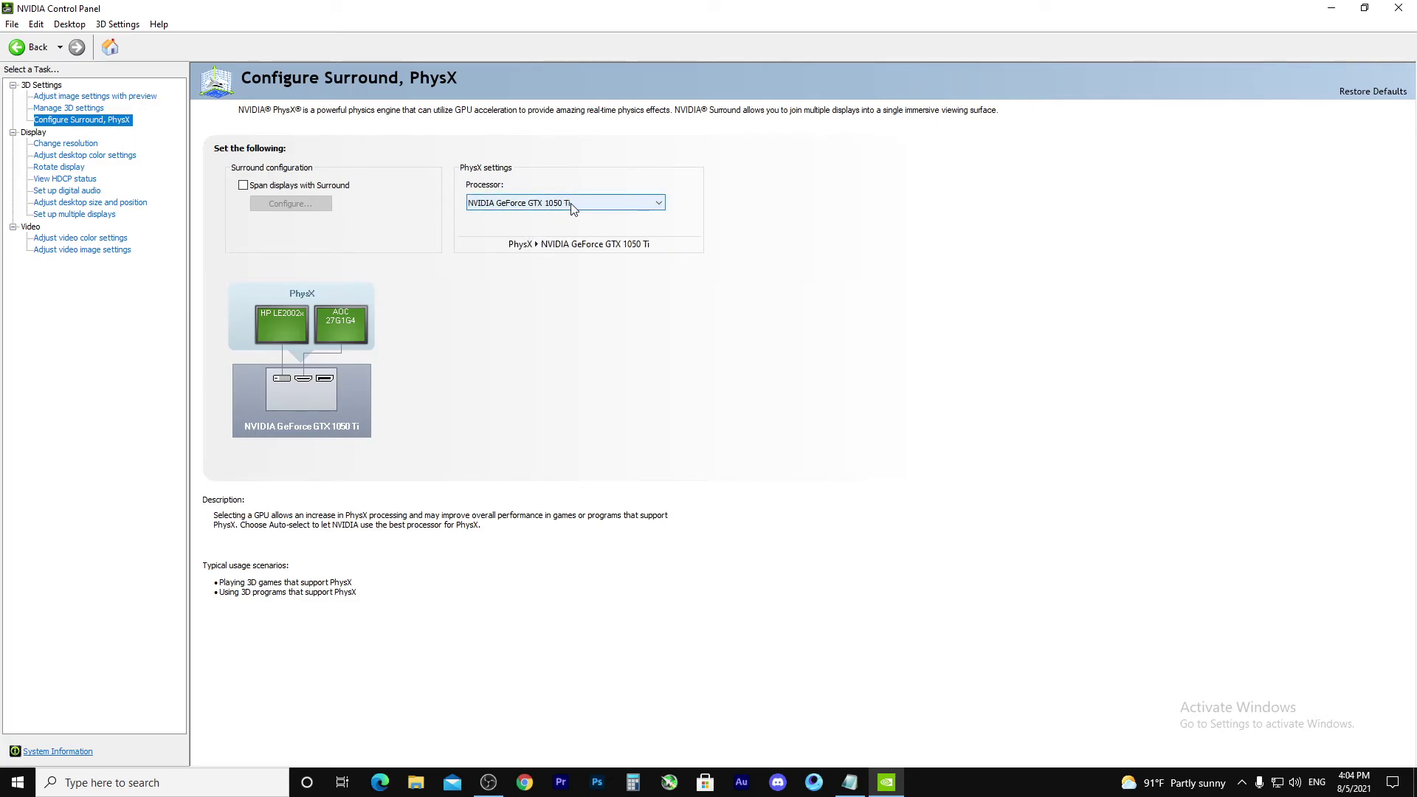
{"action": "left_click", "coordinate": [545, 206]}
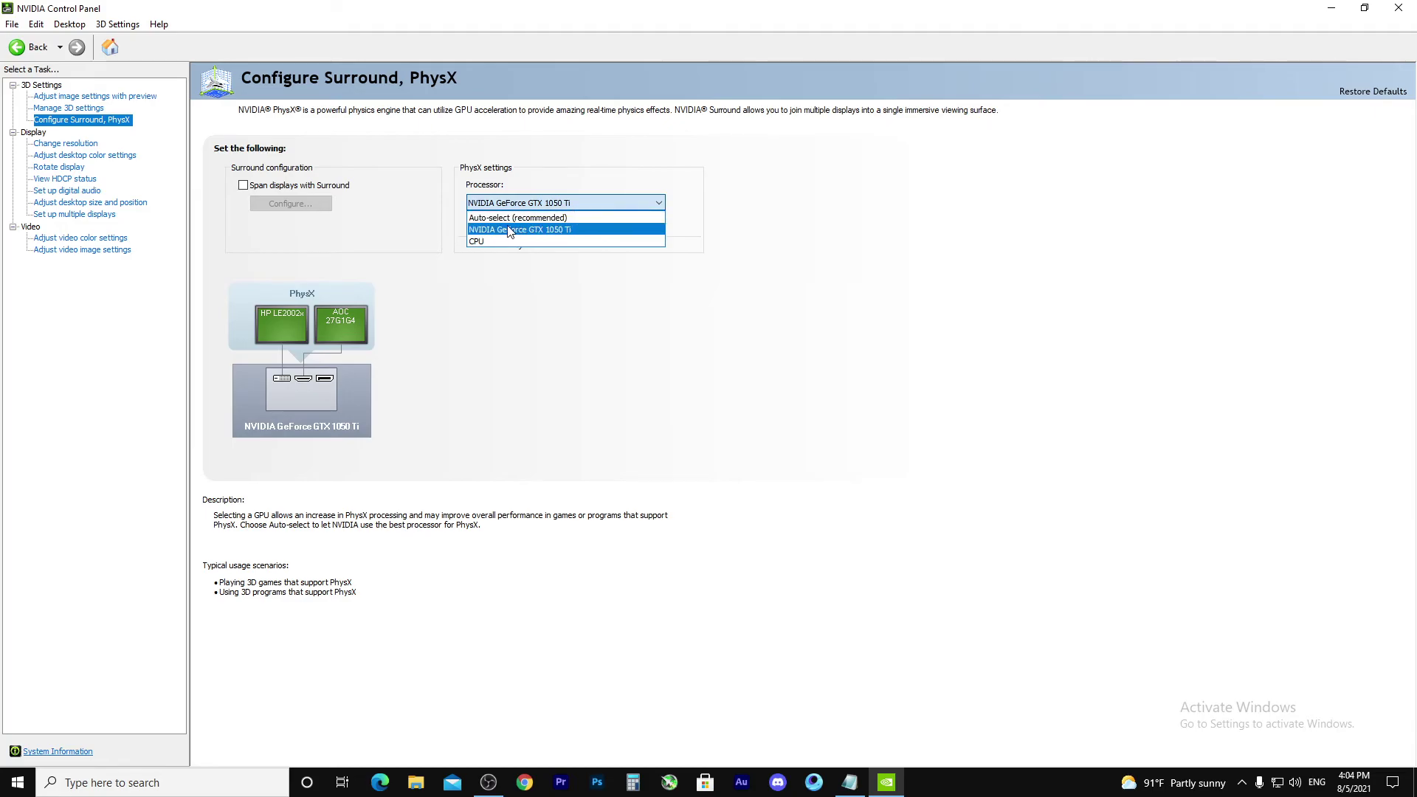
{"action": "left_click", "coordinate": [574, 231]}
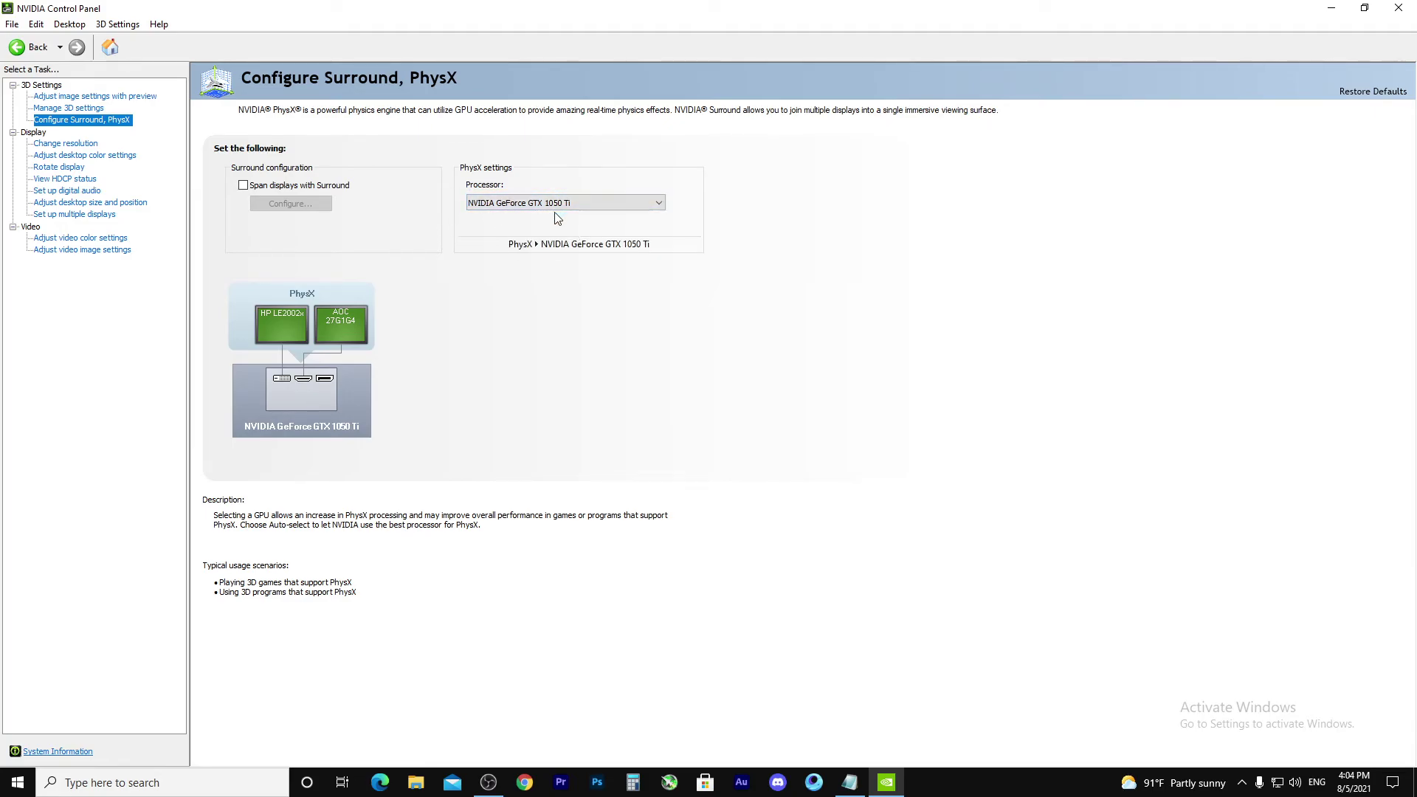
Step: Open the resolution settings and check the refresh rates offered for the 1080p, 1920 × 1080 (native) mode of the AOC display
{"action": "left_click", "coordinate": [59, 146]}
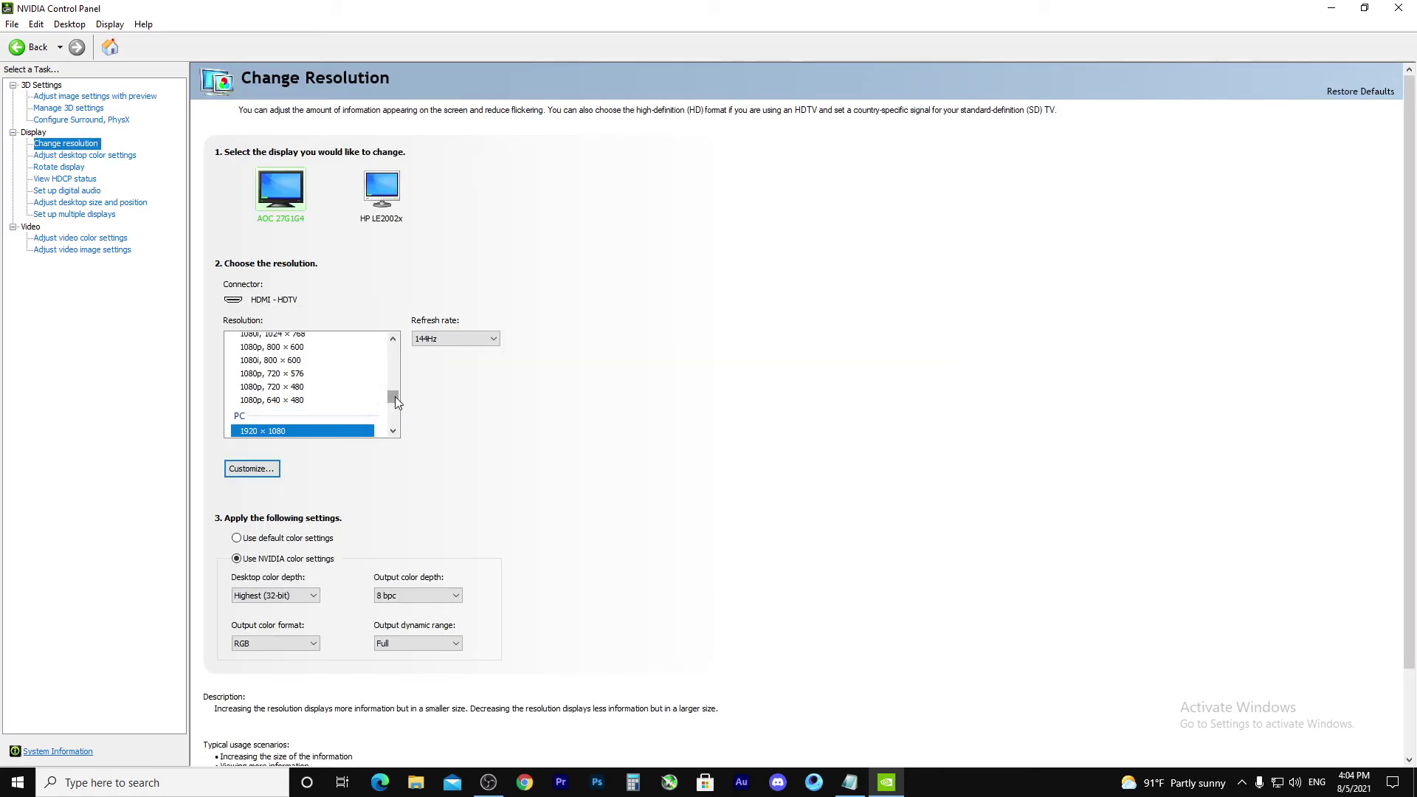
{"action": "left_click_drag", "start_coordinate": [396, 396], "coordinate": [394, 404]}
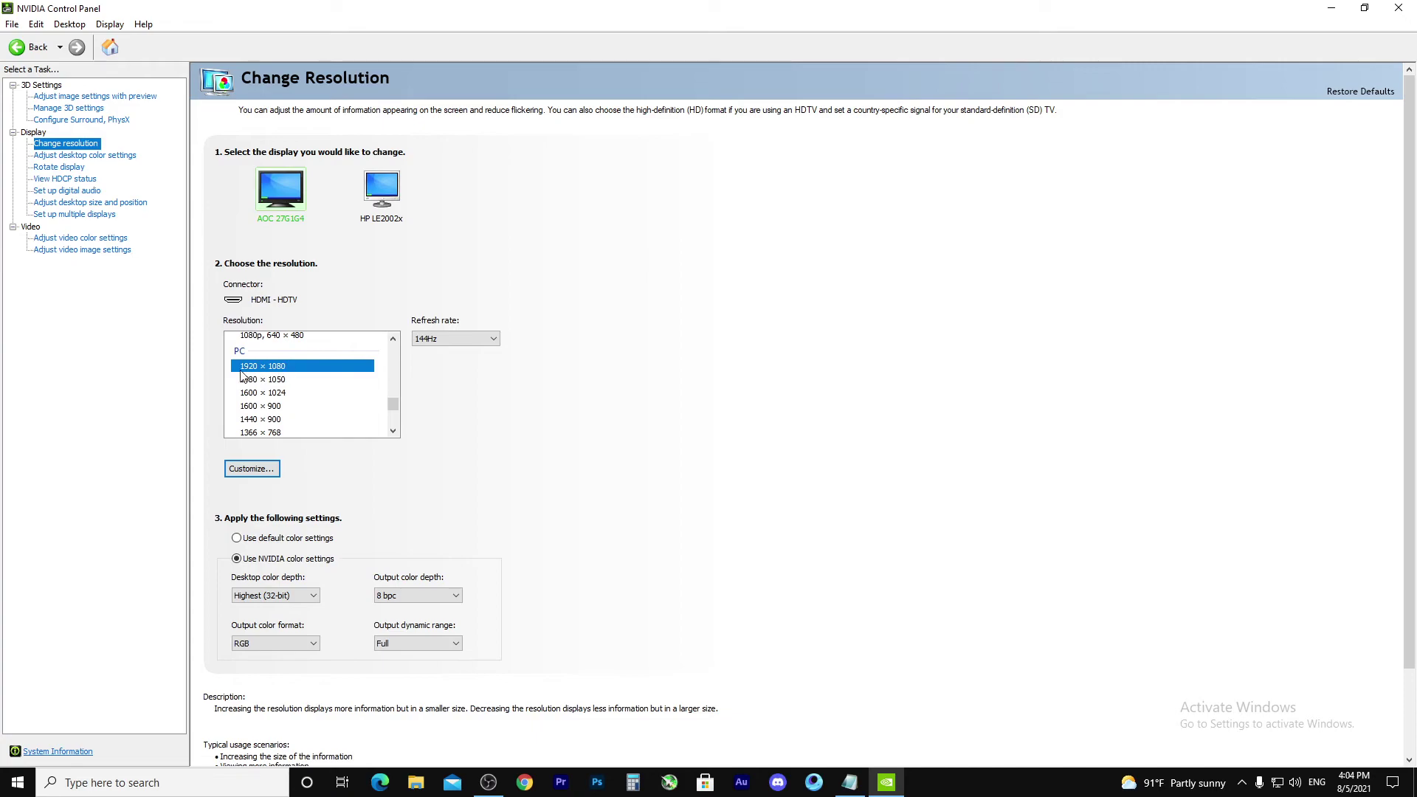
{"action": "left_click_drag", "start_coordinate": [394, 407], "coordinate": [393, 347]}
{"action": "left_click", "coordinate": [271, 356]}
{"action": "left_click", "coordinate": [472, 339]}
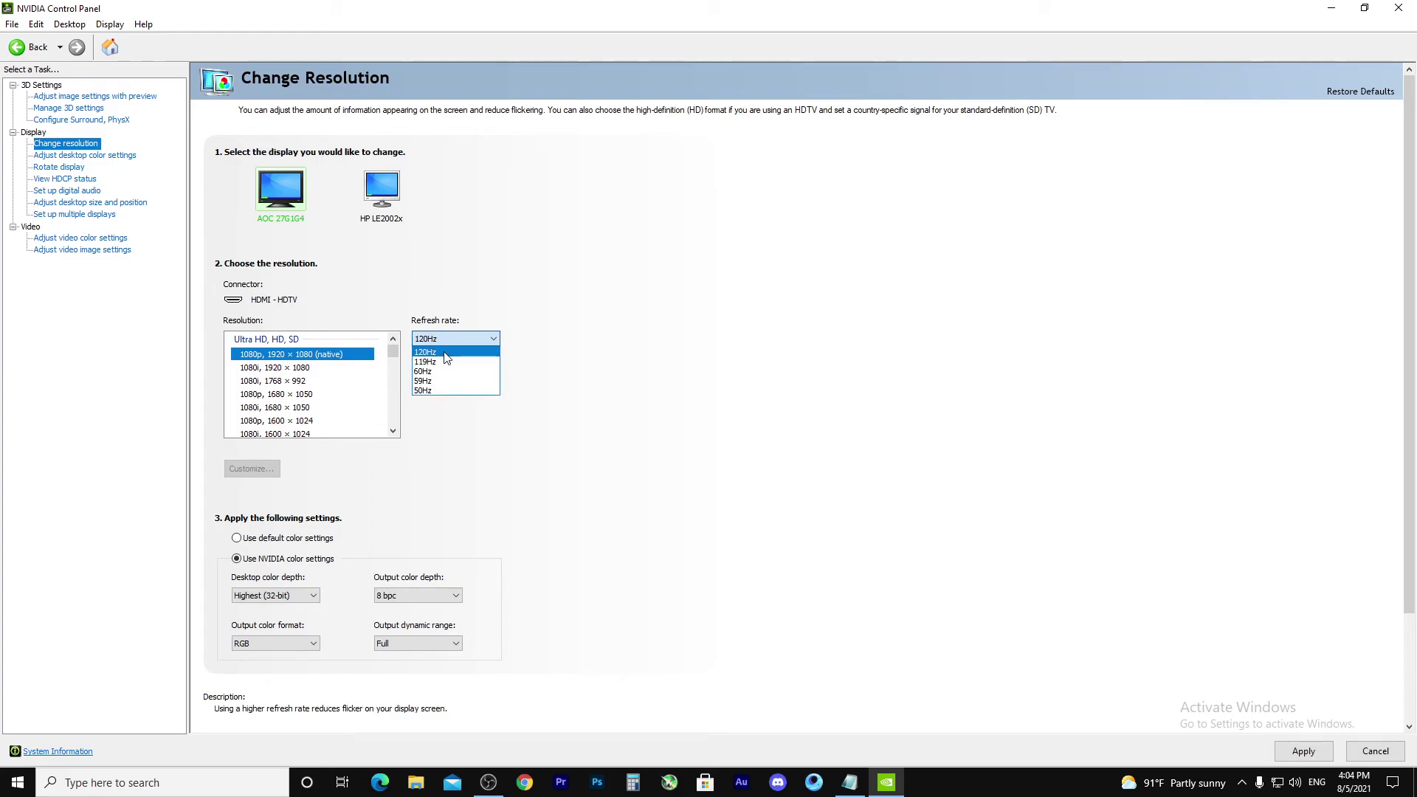
Step: Apply the PC resolution 1920 × 1080 at 144Hz to the AOC display and keep the changes
{"action": "left_click", "coordinate": [393, 348]}
{"action": "left_click", "coordinate": [394, 373]}
{"action": "left_click_drag", "start_coordinate": [392, 369], "coordinate": [393, 405]}
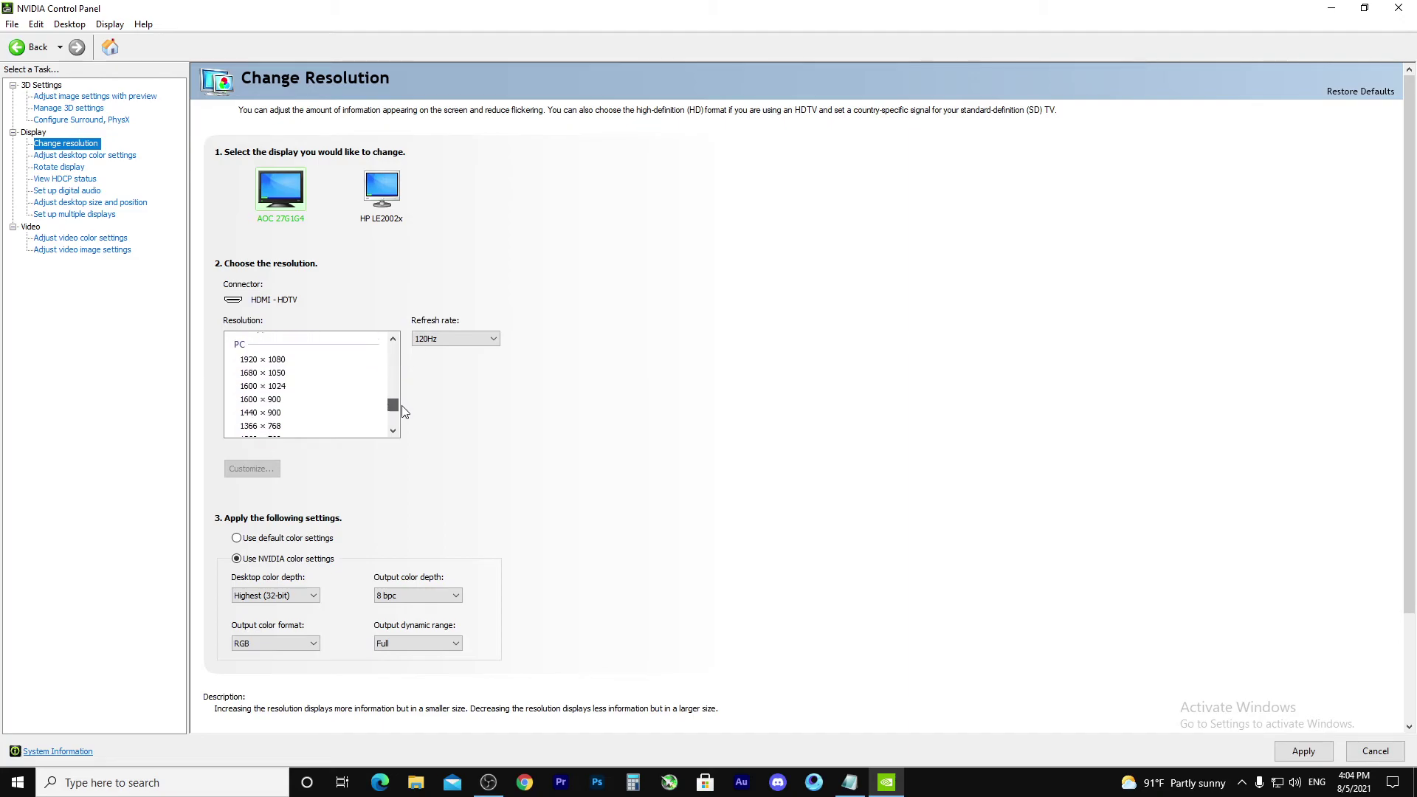
{"action": "left_click", "coordinate": [299, 355]}
{"action": "left_click", "coordinate": [447, 339]}
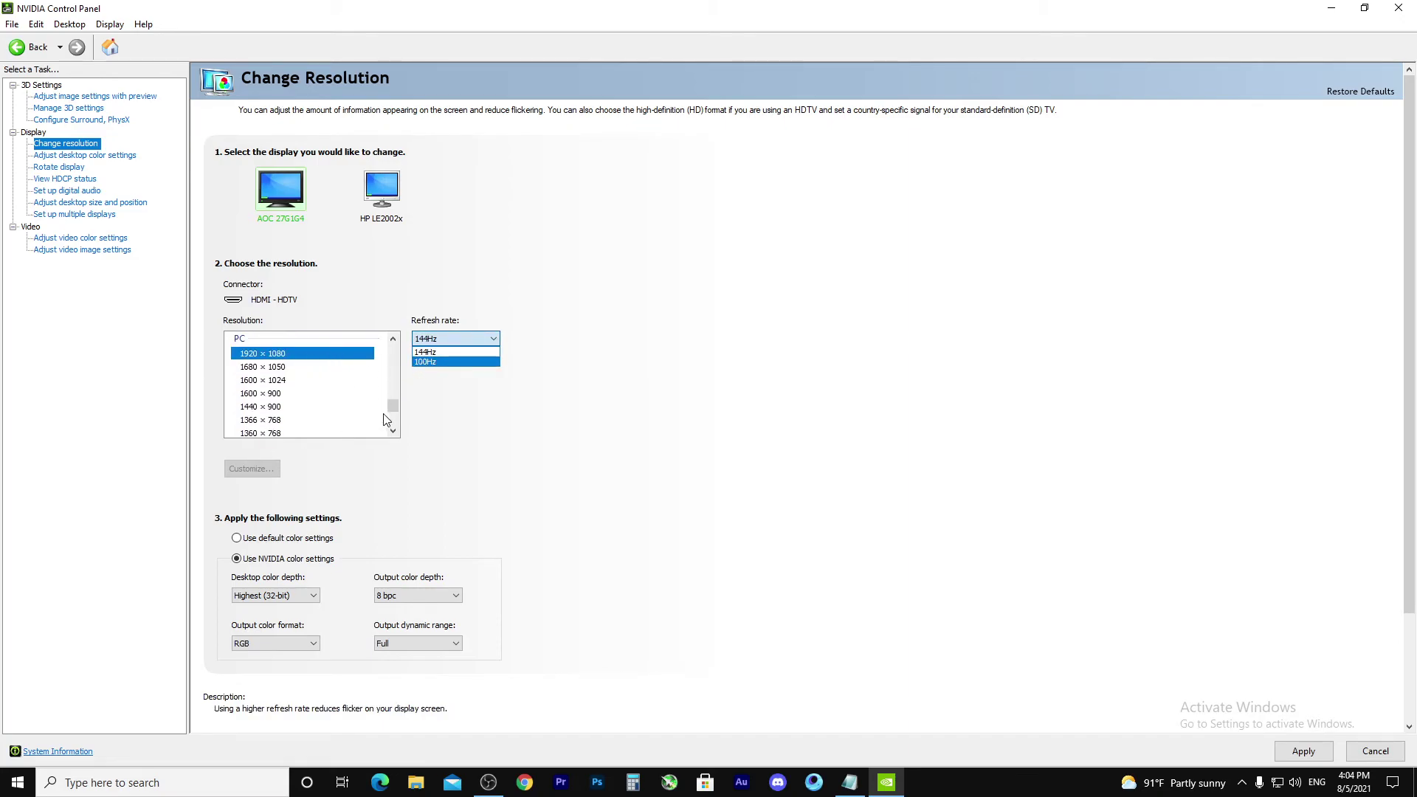
{"action": "left_click", "coordinate": [1304, 750]}
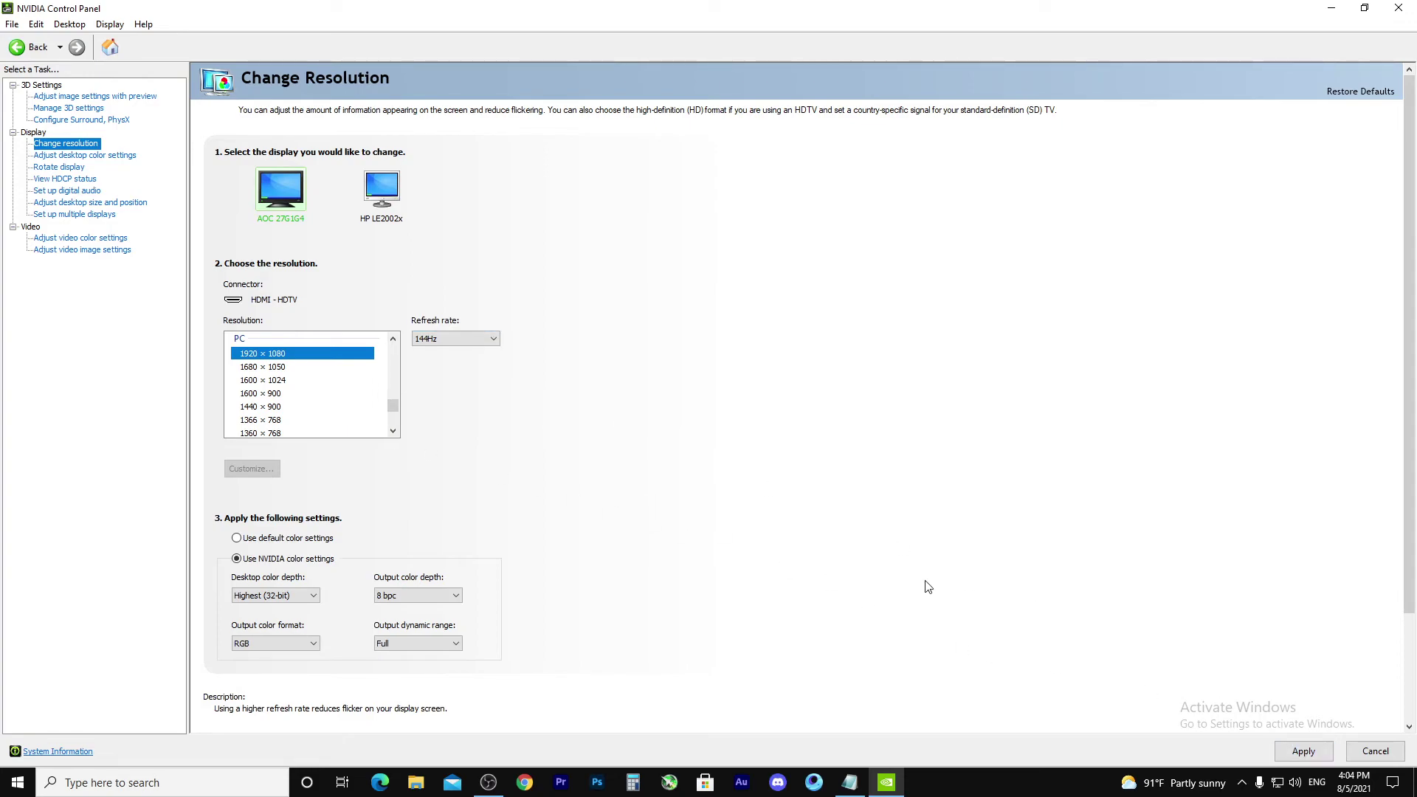
{"action": "left_click", "coordinate": [1307, 753]}
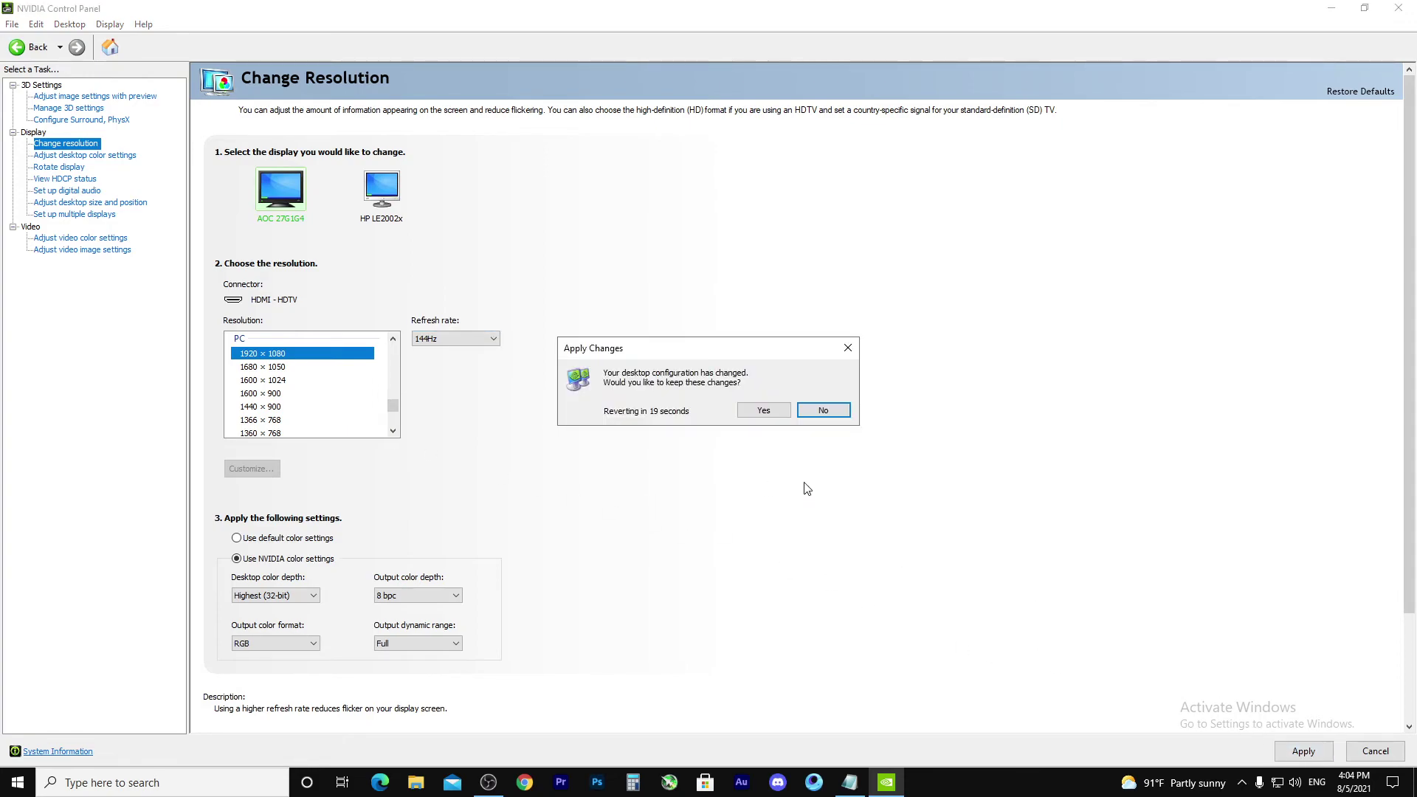
{"action": "left_click", "coordinate": [764, 411]}
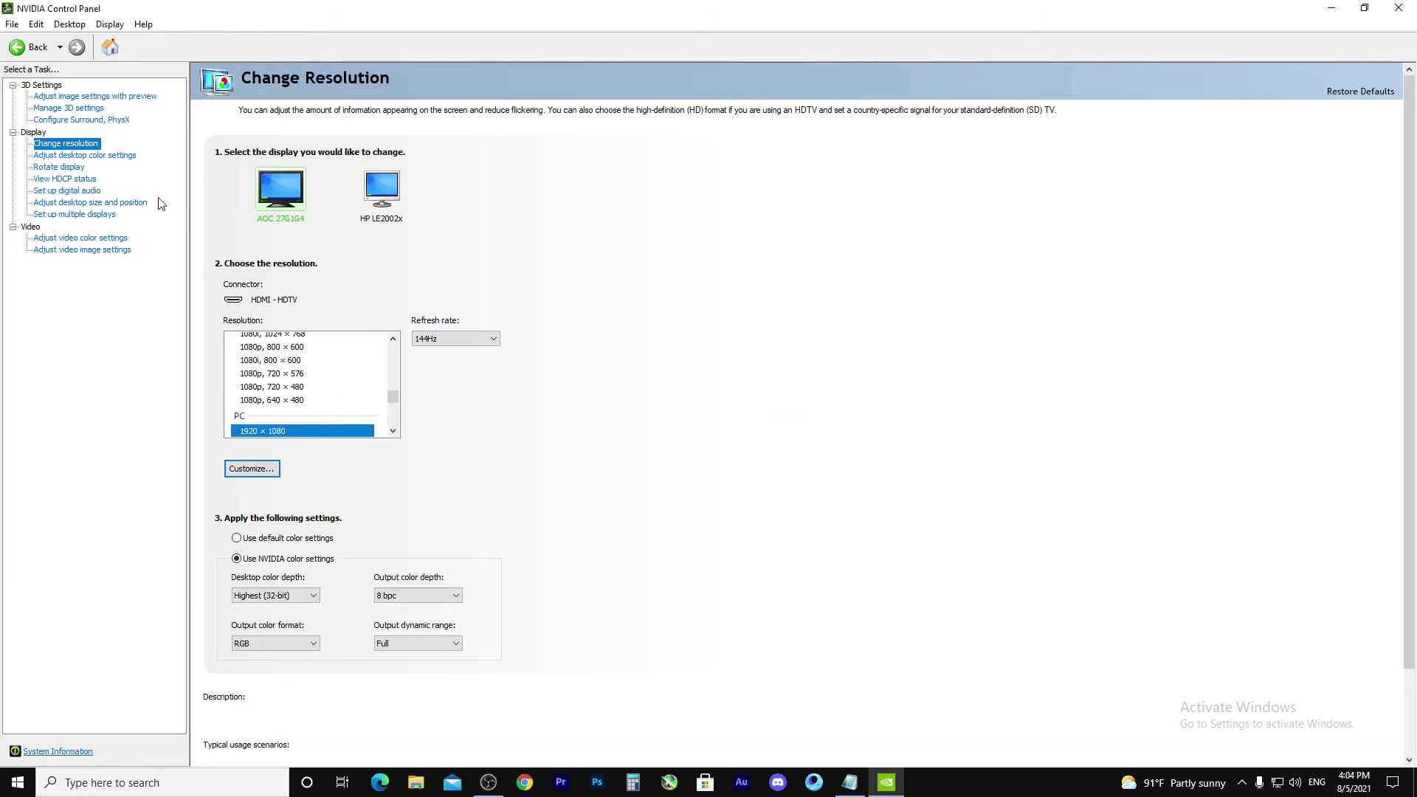
Step: Review the desktop color, display rotation, HDCP status and digital audio settings
{"action": "left_click", "coordinate": [53, 158]}
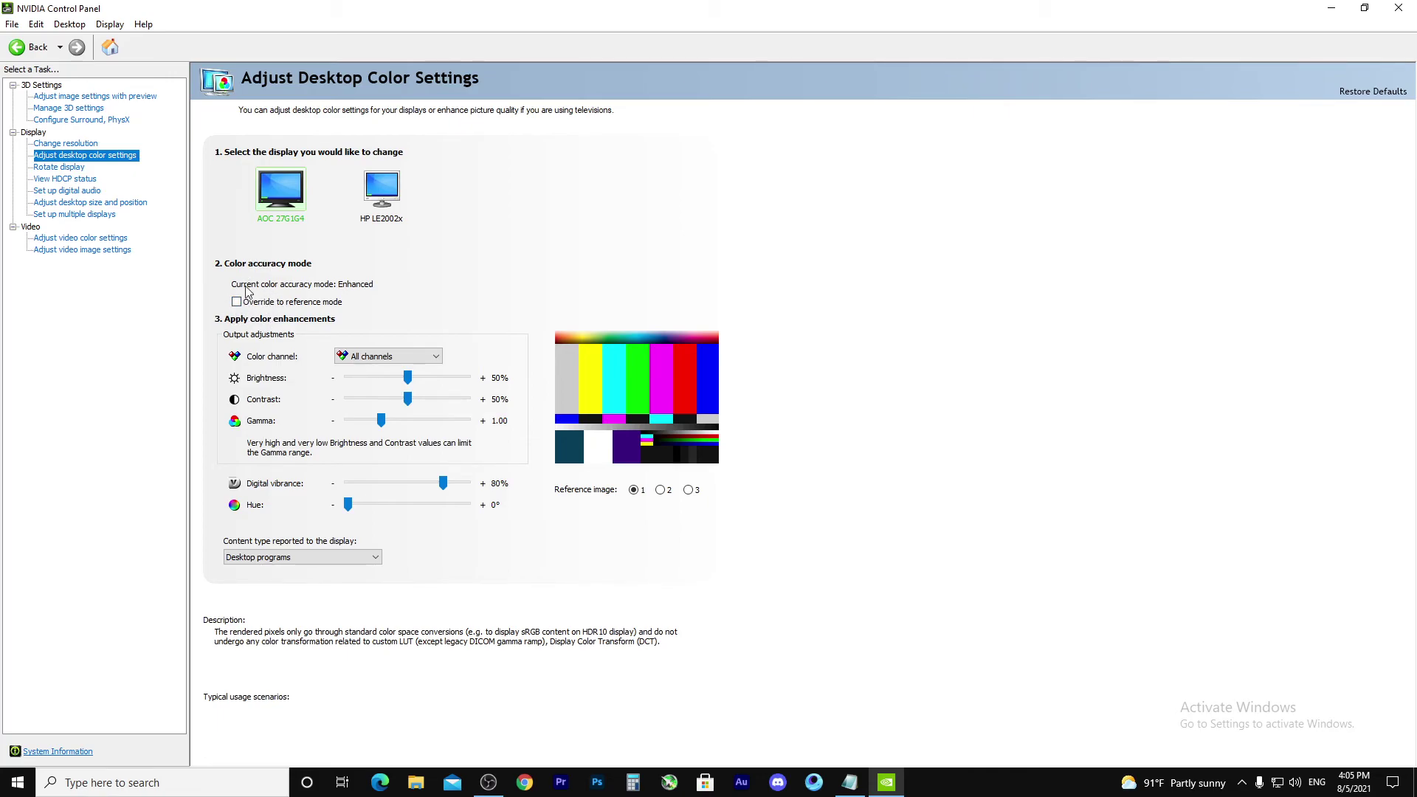
{"action": "left_click", "coordinate": [49, 168]}
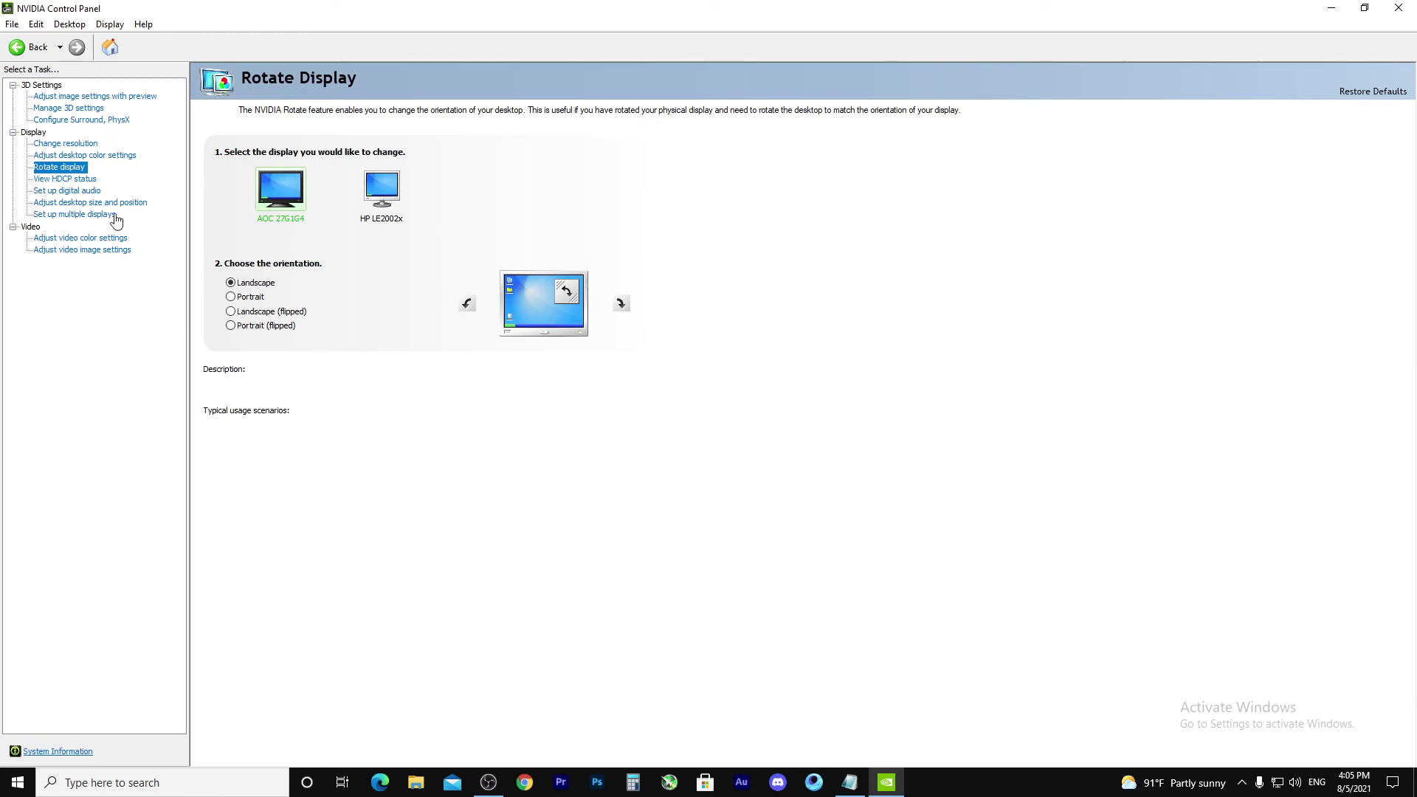
{"action": "left_click", "coordinate": [60, 179]}
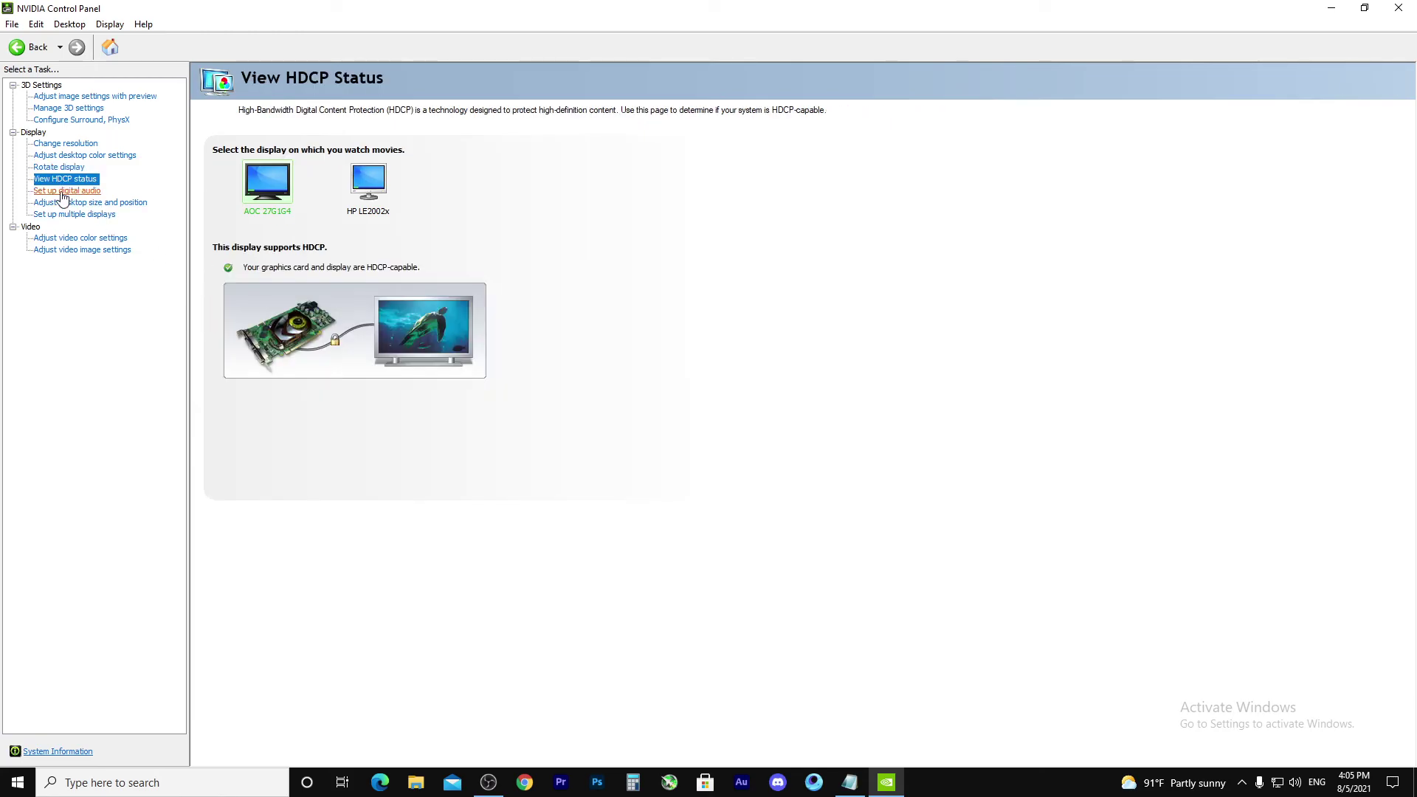
{"action": "left_click", "coordinate": [62, 193]}
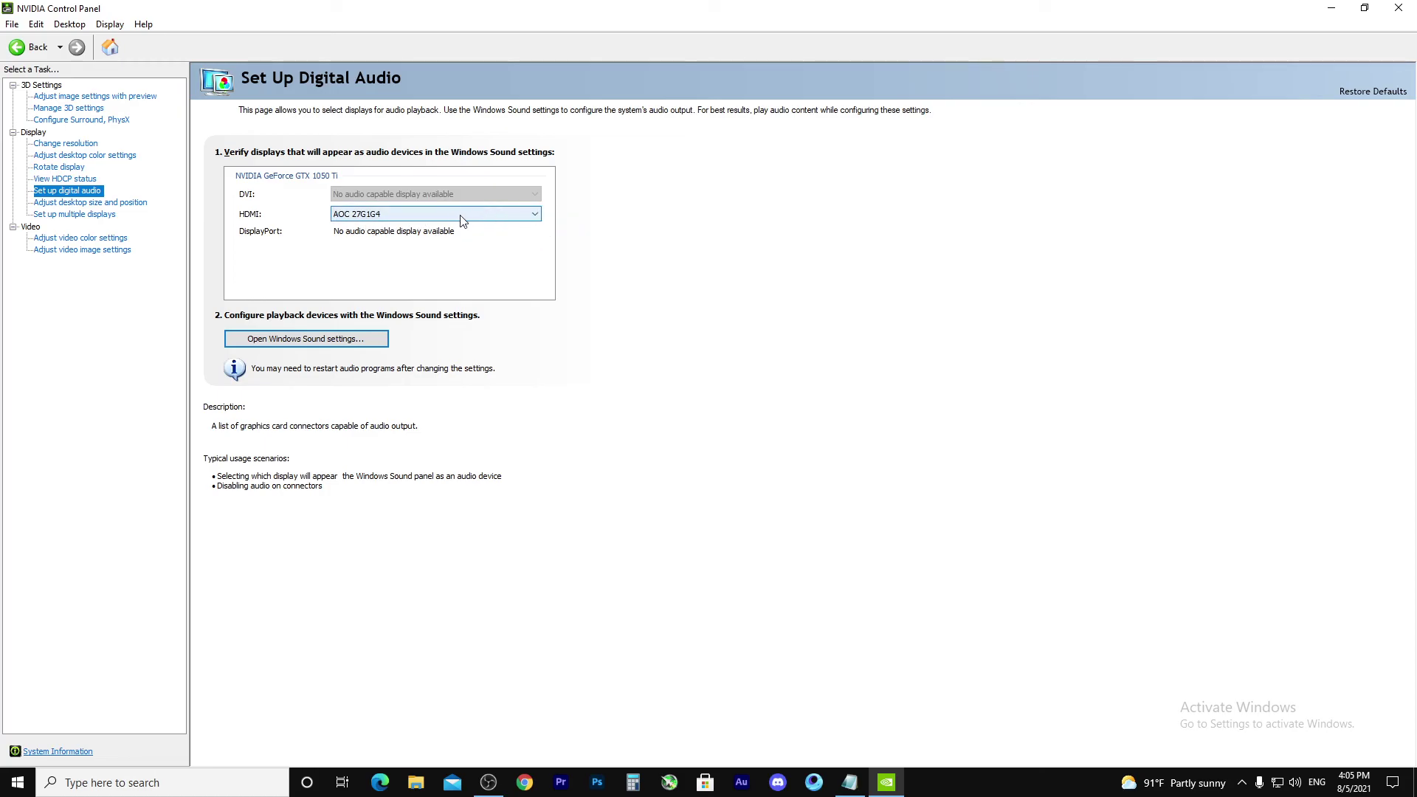
Step: Review the desktop size and position settings, checking the GPU scaling, preview resolution and refresh rate options
{"action": "left_click", "coordinate": [77, 203]}
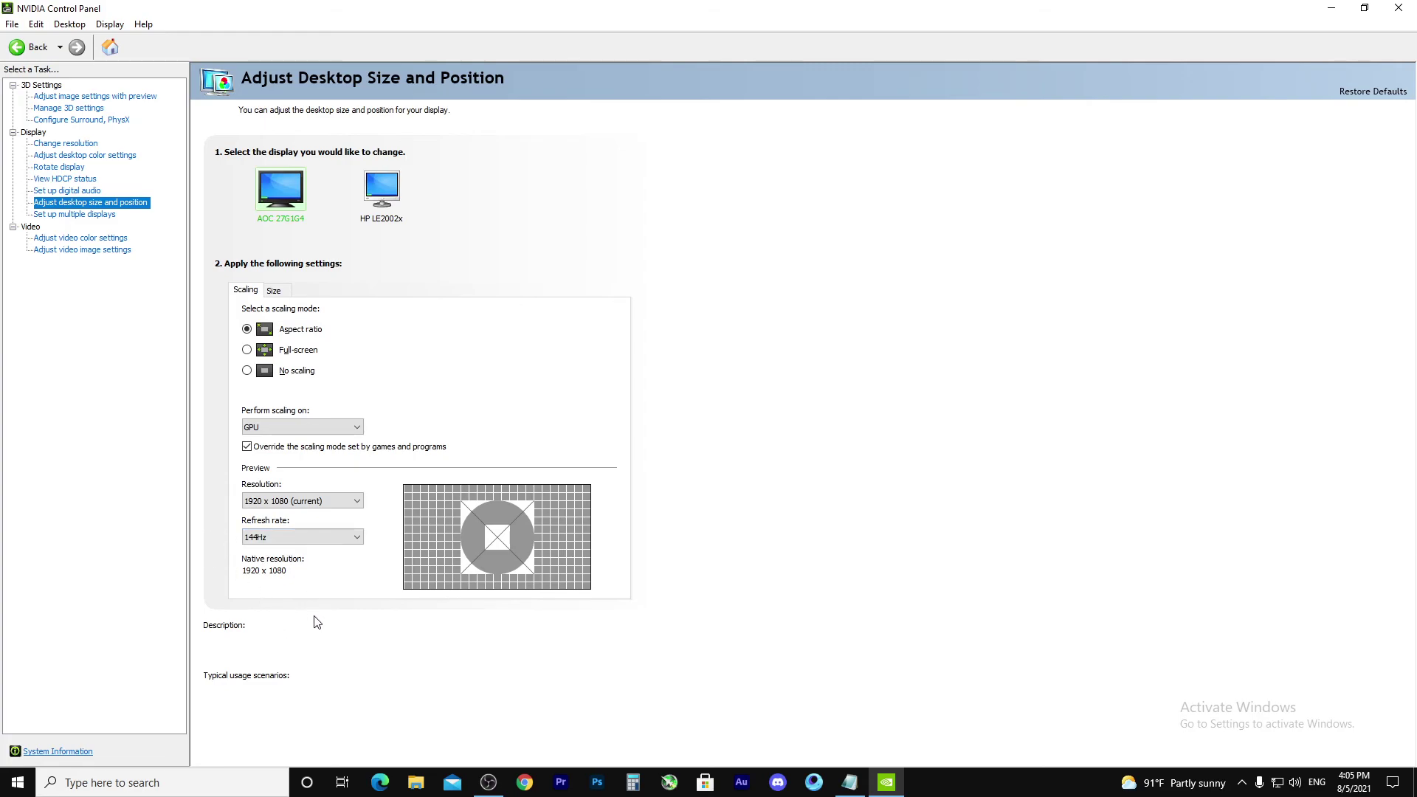
{"action": "left_click", "coordinate": [285, 427]}
{"action": "left_click", "coordinate": [262, 446]}
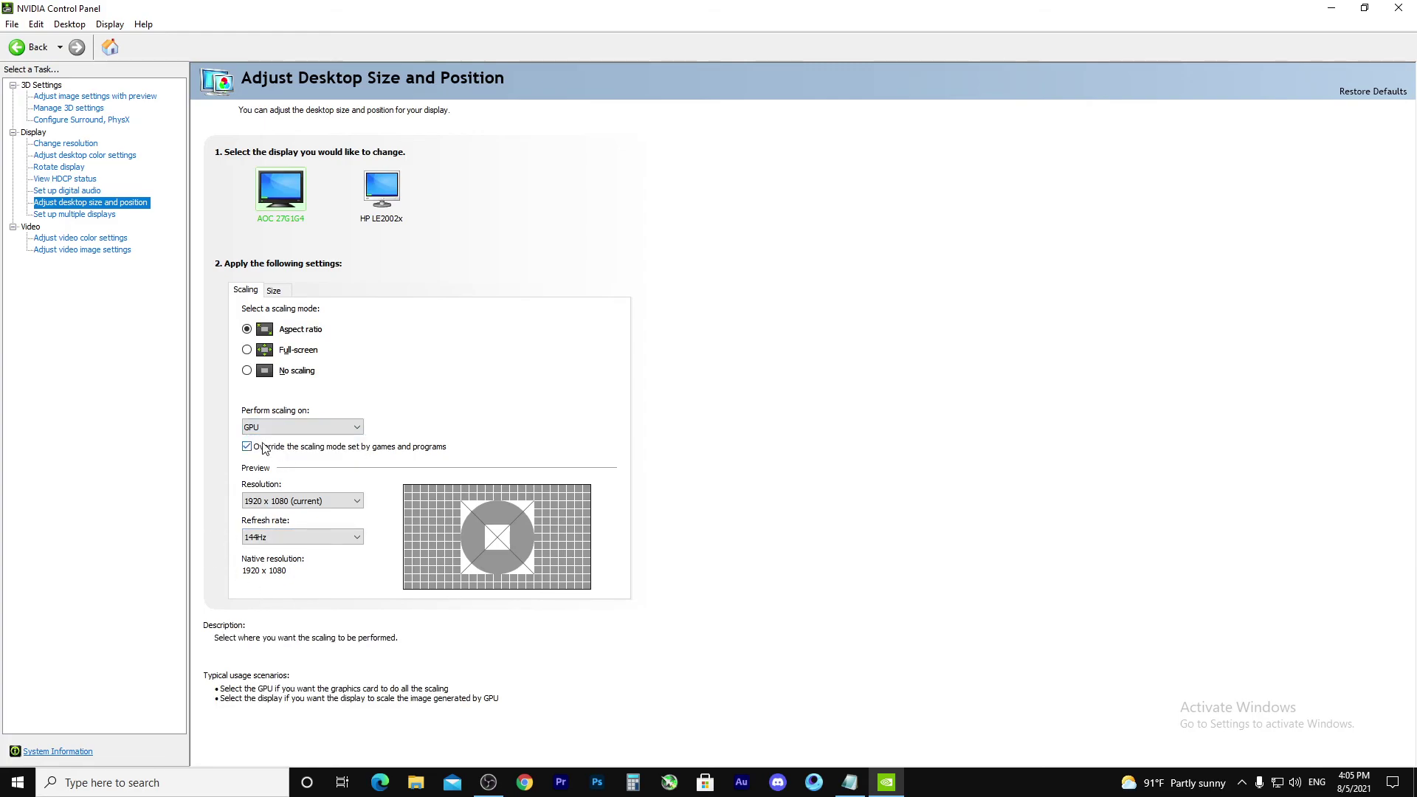
{"action": "left_click", "coordinate": [299, 425]}
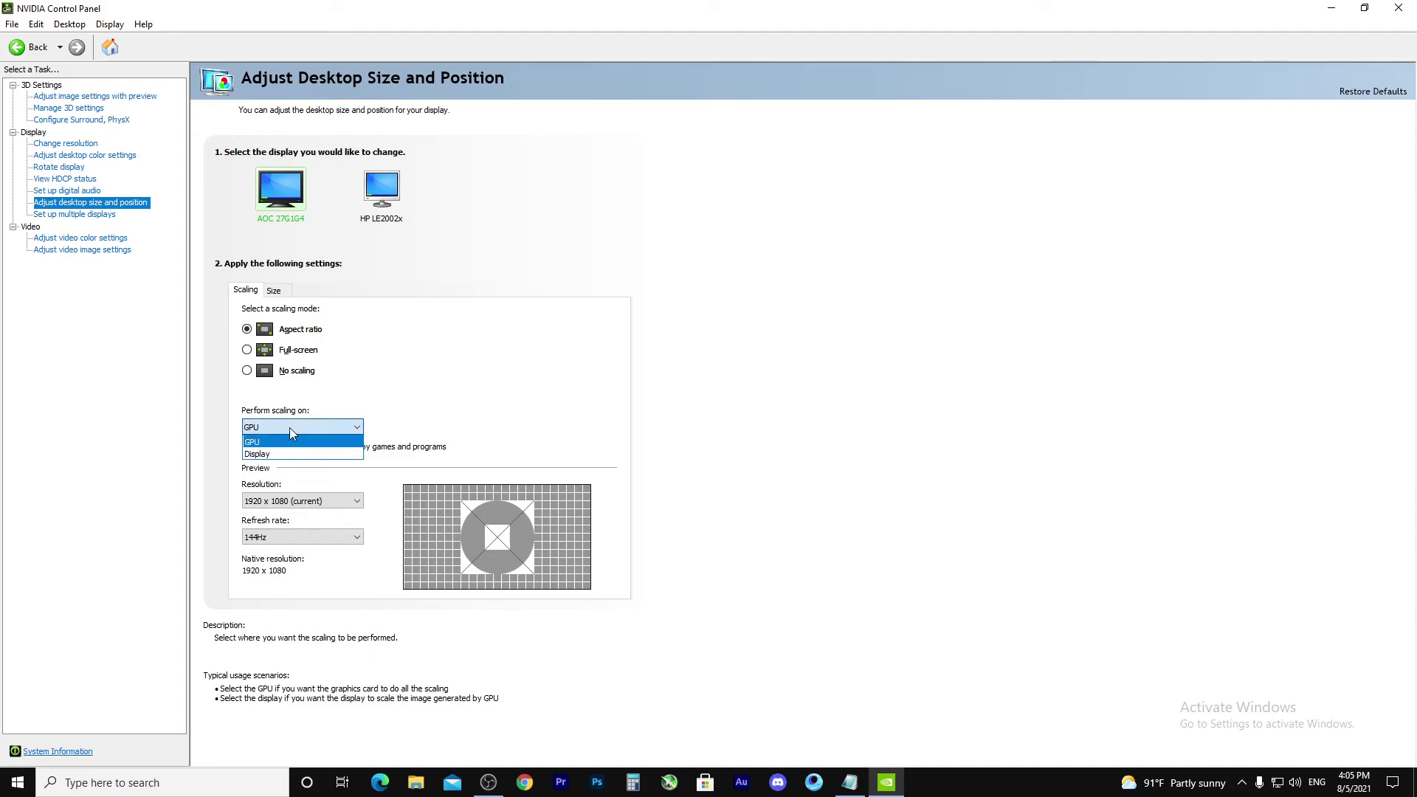
{"action": "left_click", "coordinate": [288, 428]}
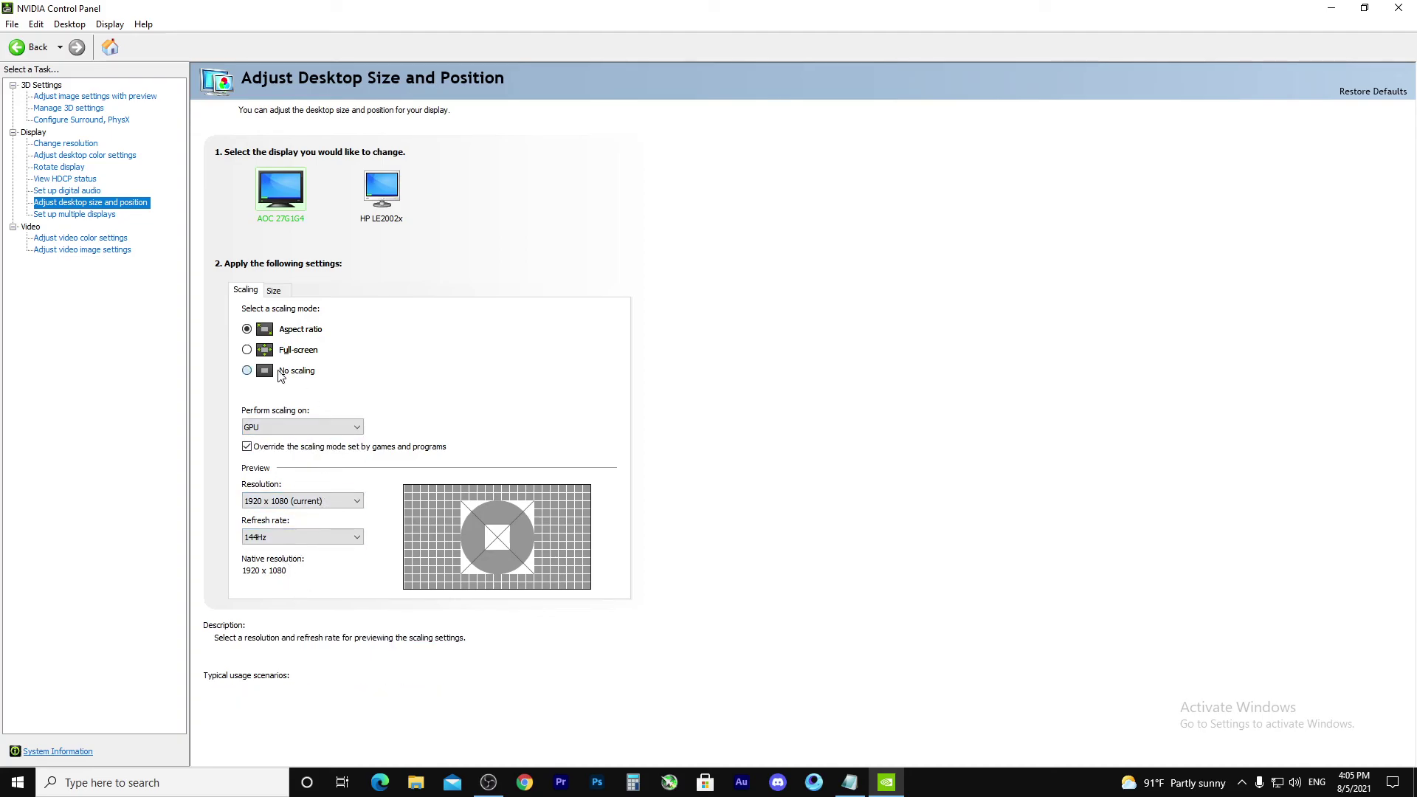
{"action": "left_click", "coordinate": [317, 499]}
{"action": "left_click", "coordinate": [317, 499]}
{"action": "left_click", "coordinate": [322, 537]}
{"action": "left_click", "coordinate": [322, 537]}
Step: Check the multiple-display arrangement by selecting displays 1 and 2 in the layout
{"action": "left_click", "coordinate": [71, 215]}
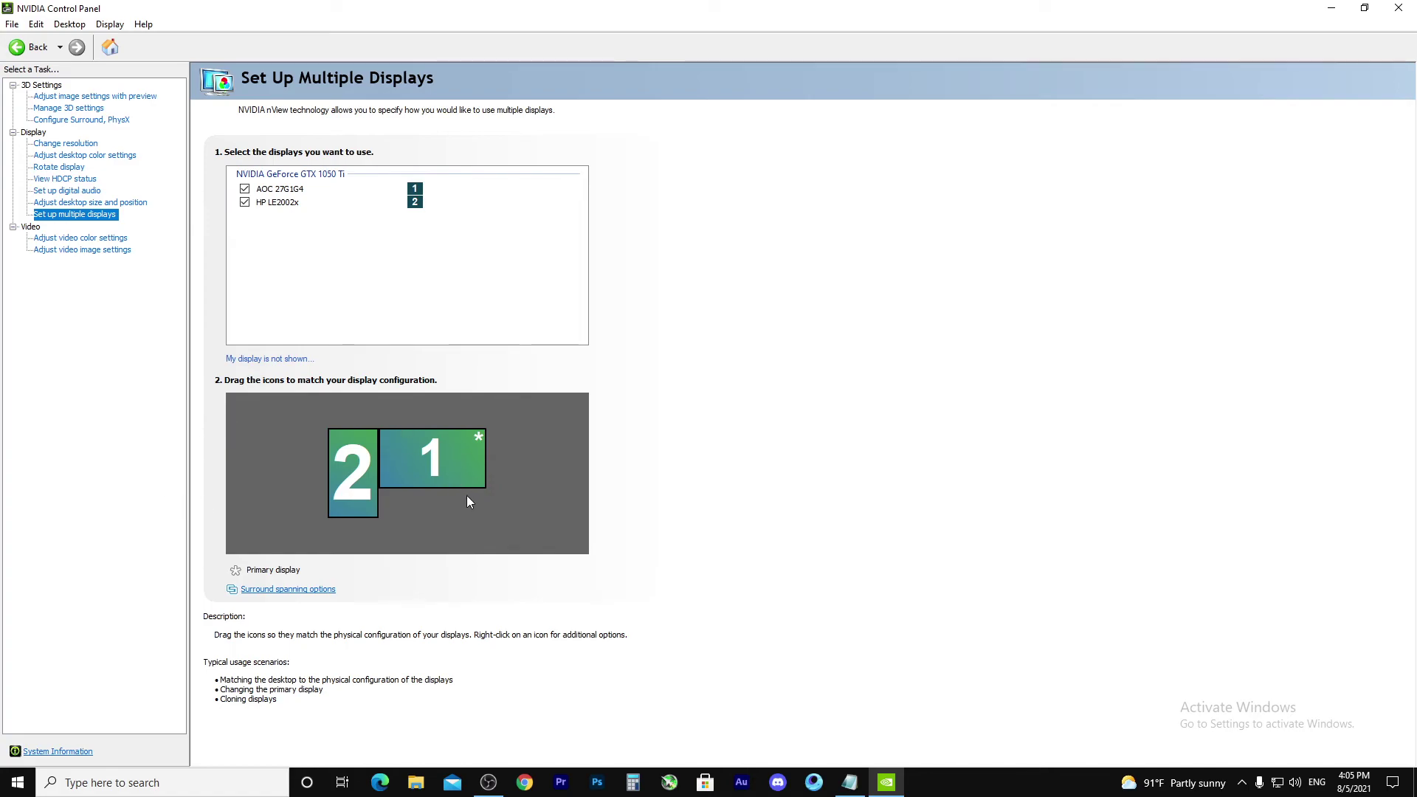
{"action": "left_click", "coordinate": [353, 479]}
{"action": "left_click", "coordinate": [411, 471]}
{"action": "left_click", "coordinate": [373, 482]}
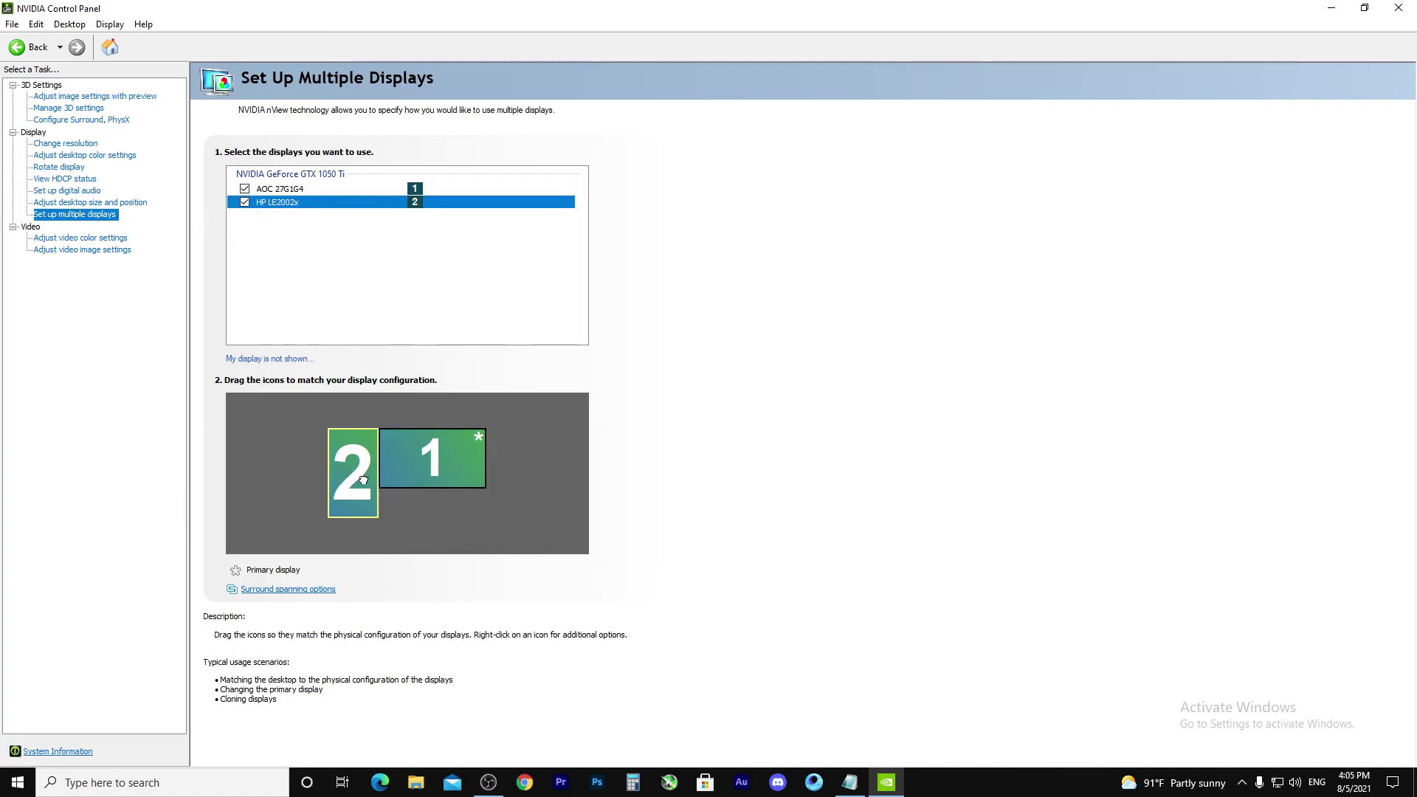
{"action": "left_click", "coordinate": [433, 463]}
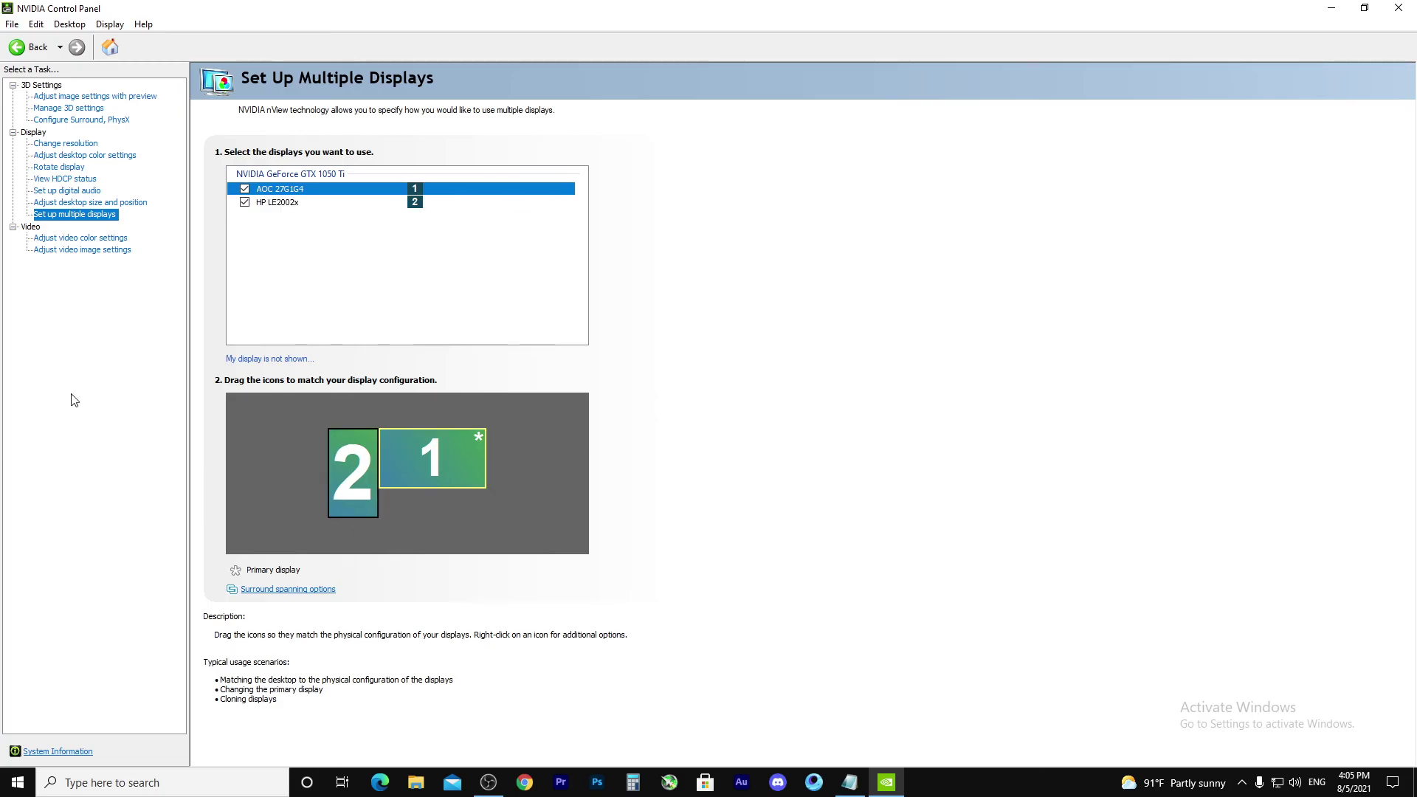
Step: Review the video color and video image settings, and close the NVIDIA Control Panel
{"action": "left_click", "coordinate": [81, 238]}
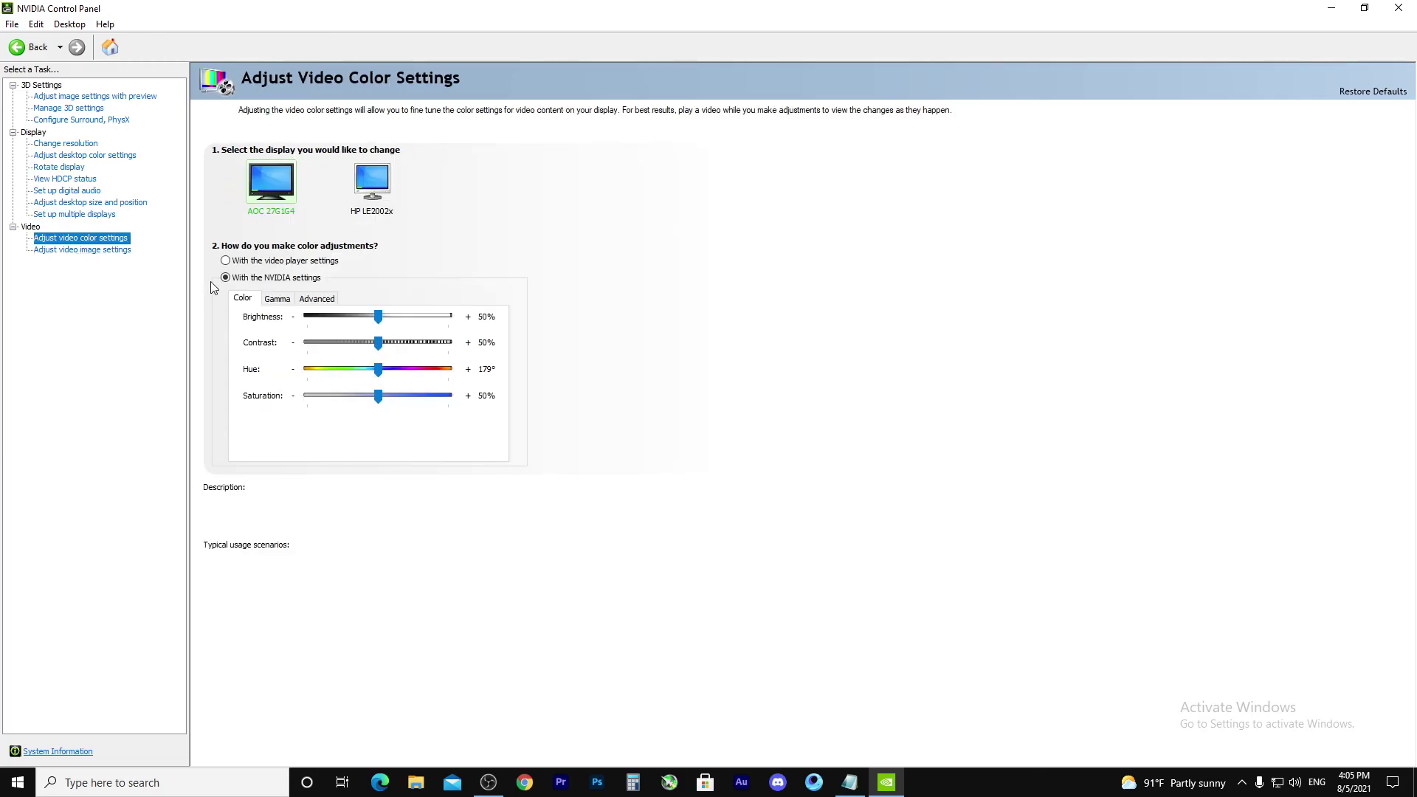
{"action": "left_click", "coordinate": [104, 250]}
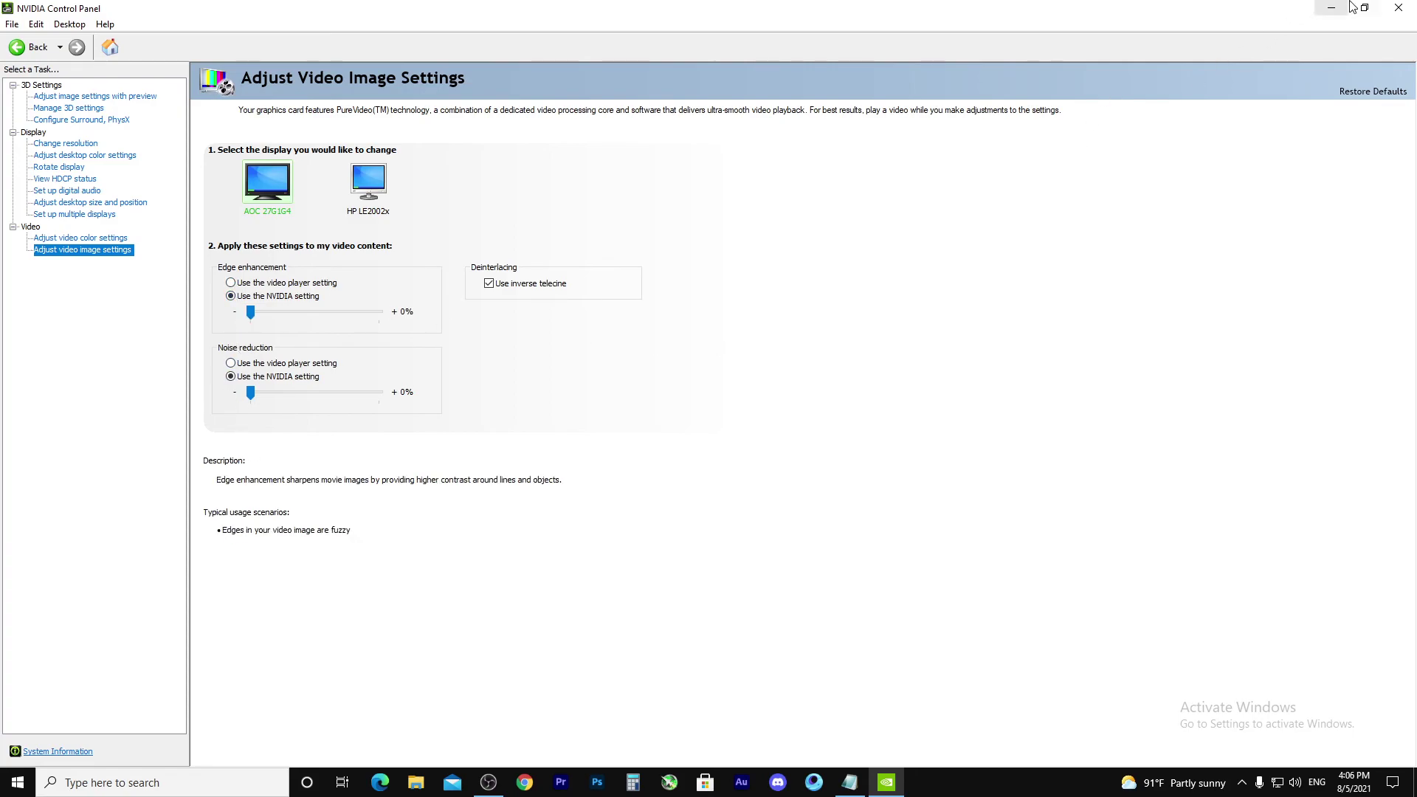
{"action": "left_click", "coordinate": [1398, 8]}
{"action": "right_click", "coordinate": [800, 256]}
{"action": "left_click", "coordinate": [834, 299]}
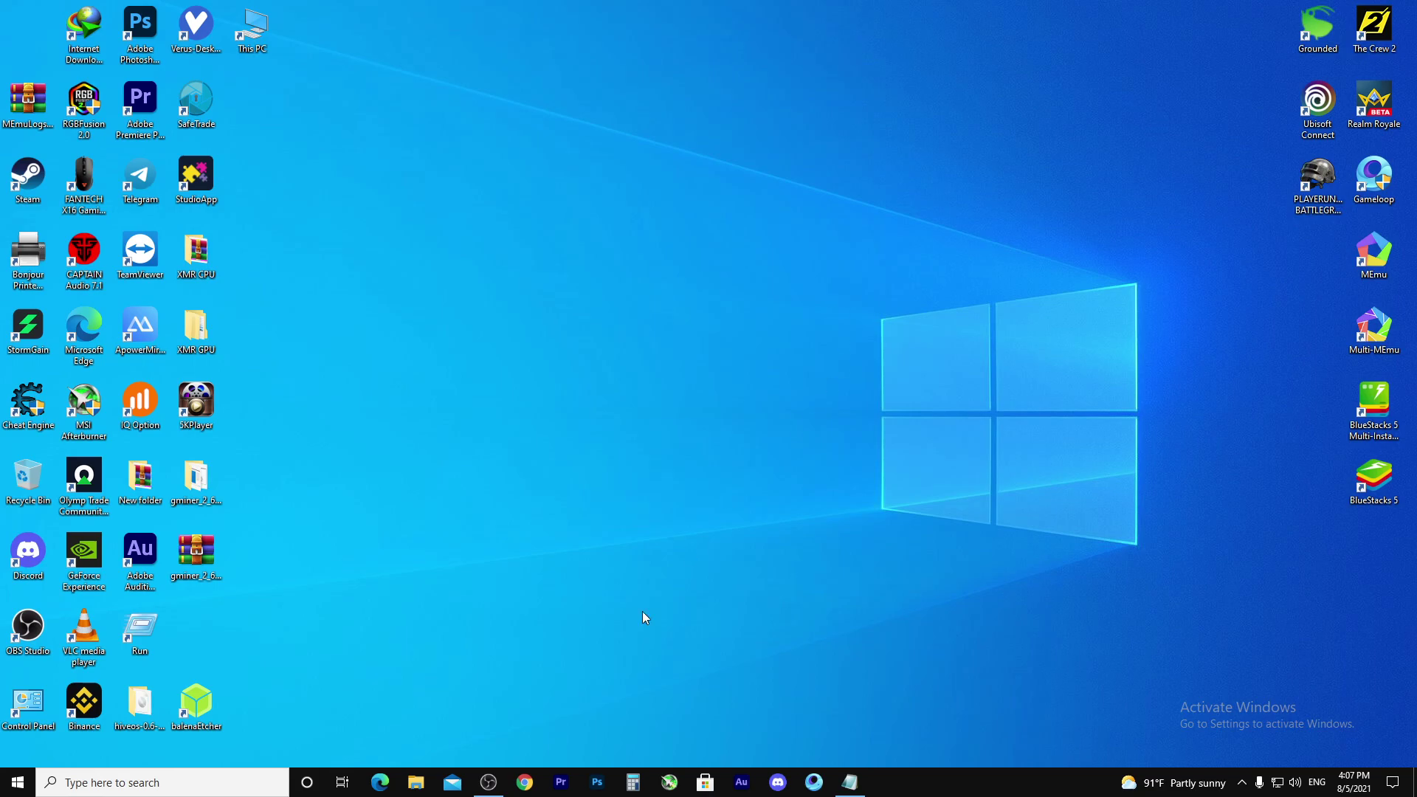
Step: Switch to OBS and inspect the TDR Kotelnikov plug-in interface in the Audio Input Capture filters
{"action": "left_click", "coordinate": [488, 782]}
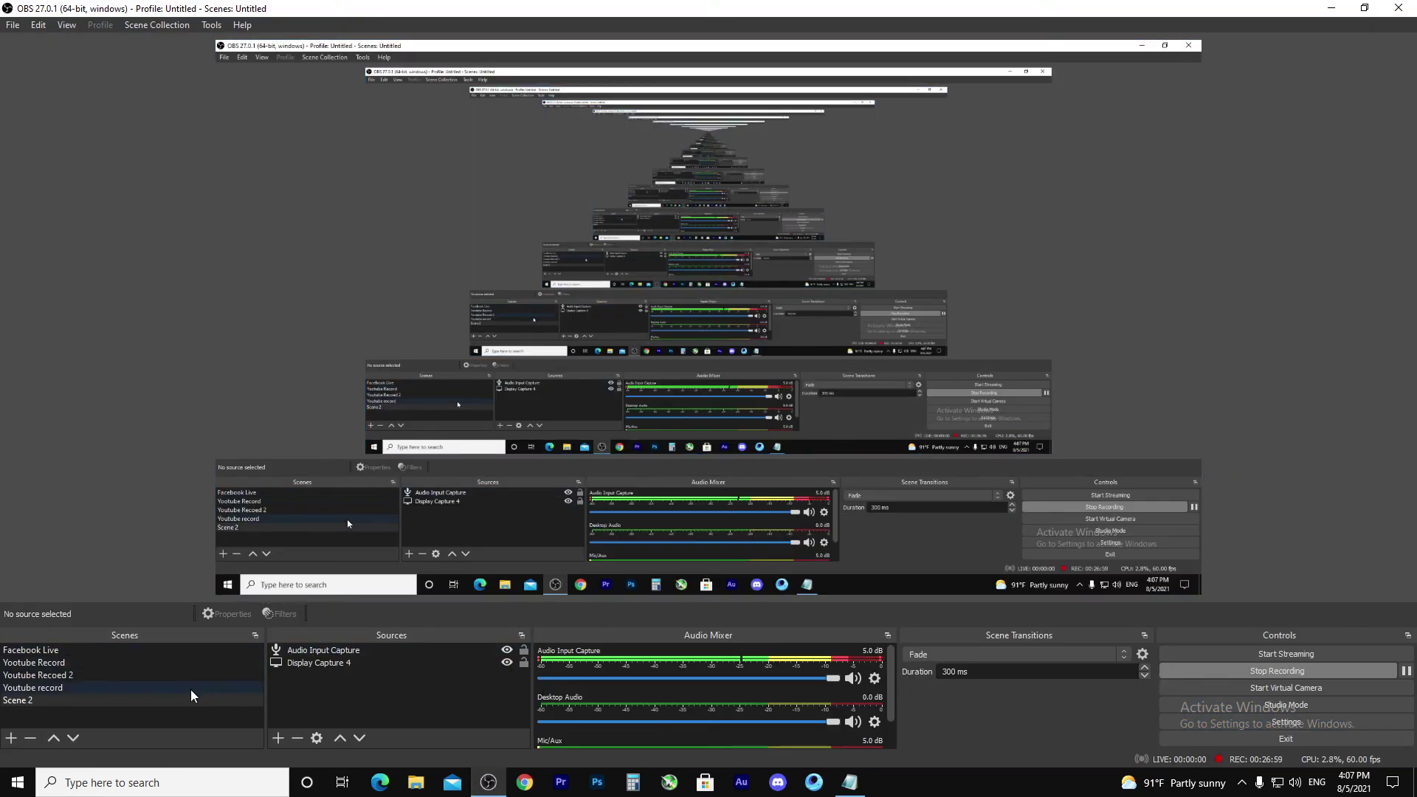
{"action": "left_click", "coordinate": [363, 653]}
{"action": "right_click", "coordinate": [363, 652]}
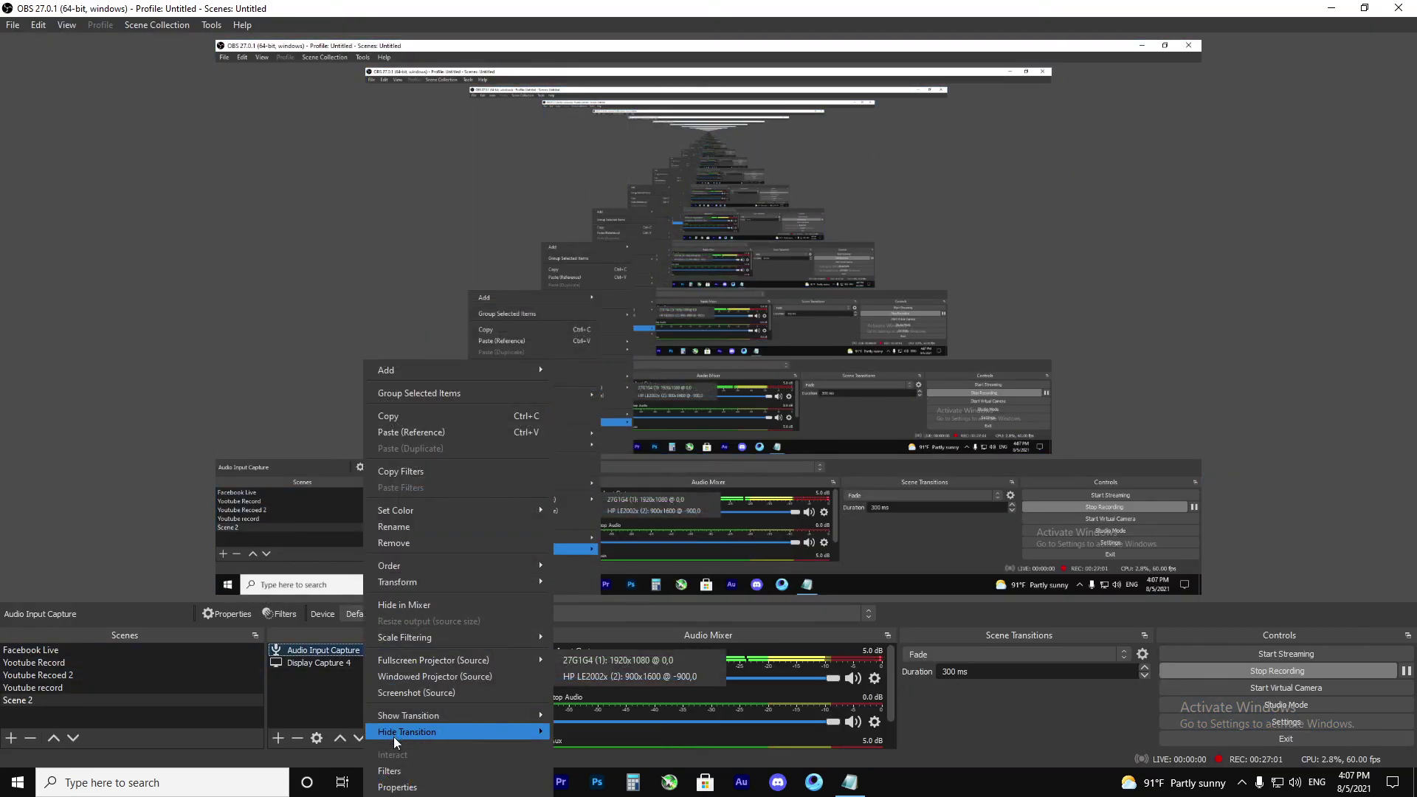
{"action": "left_click", "coordinate": [389, 770]}
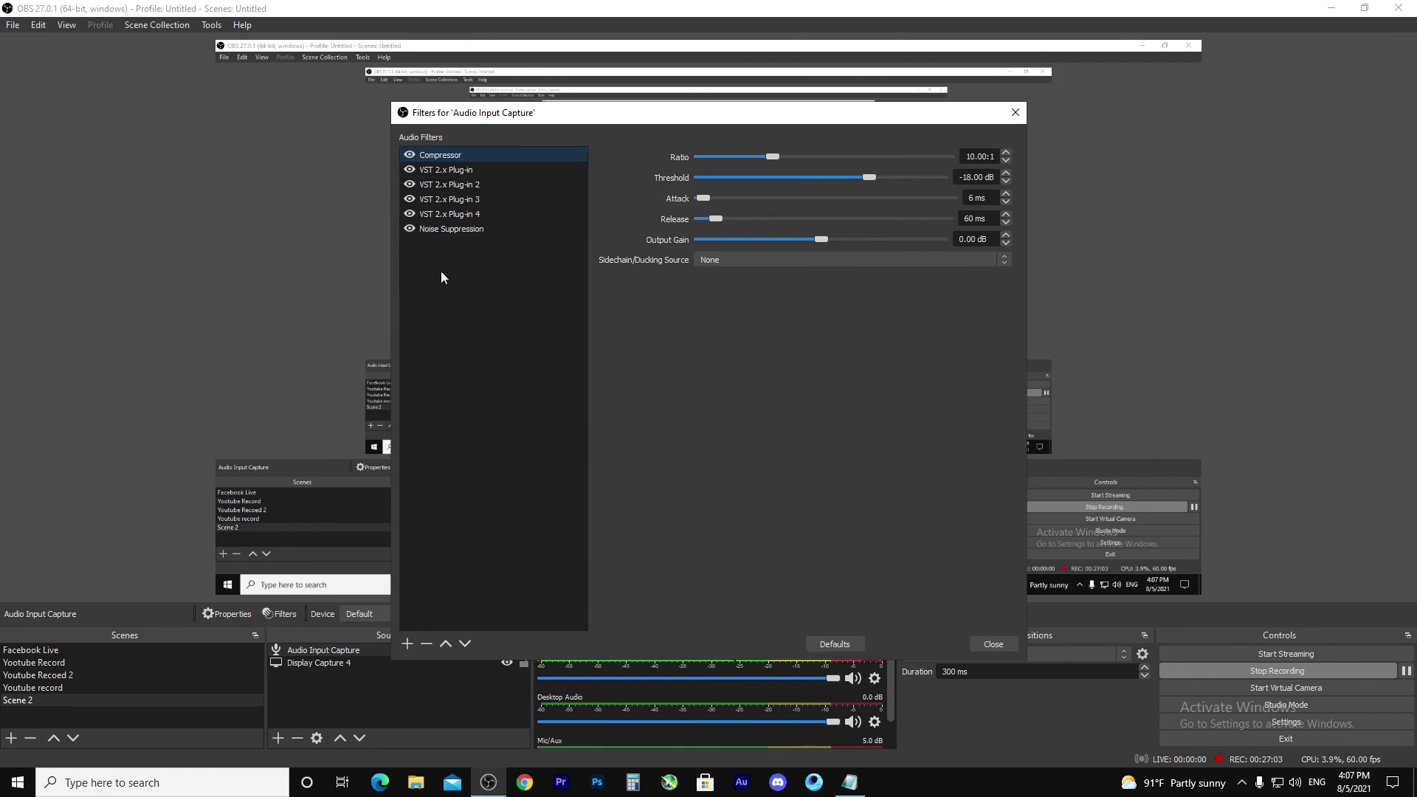
{"action": "left_click", "coordinate": [444, 169]}
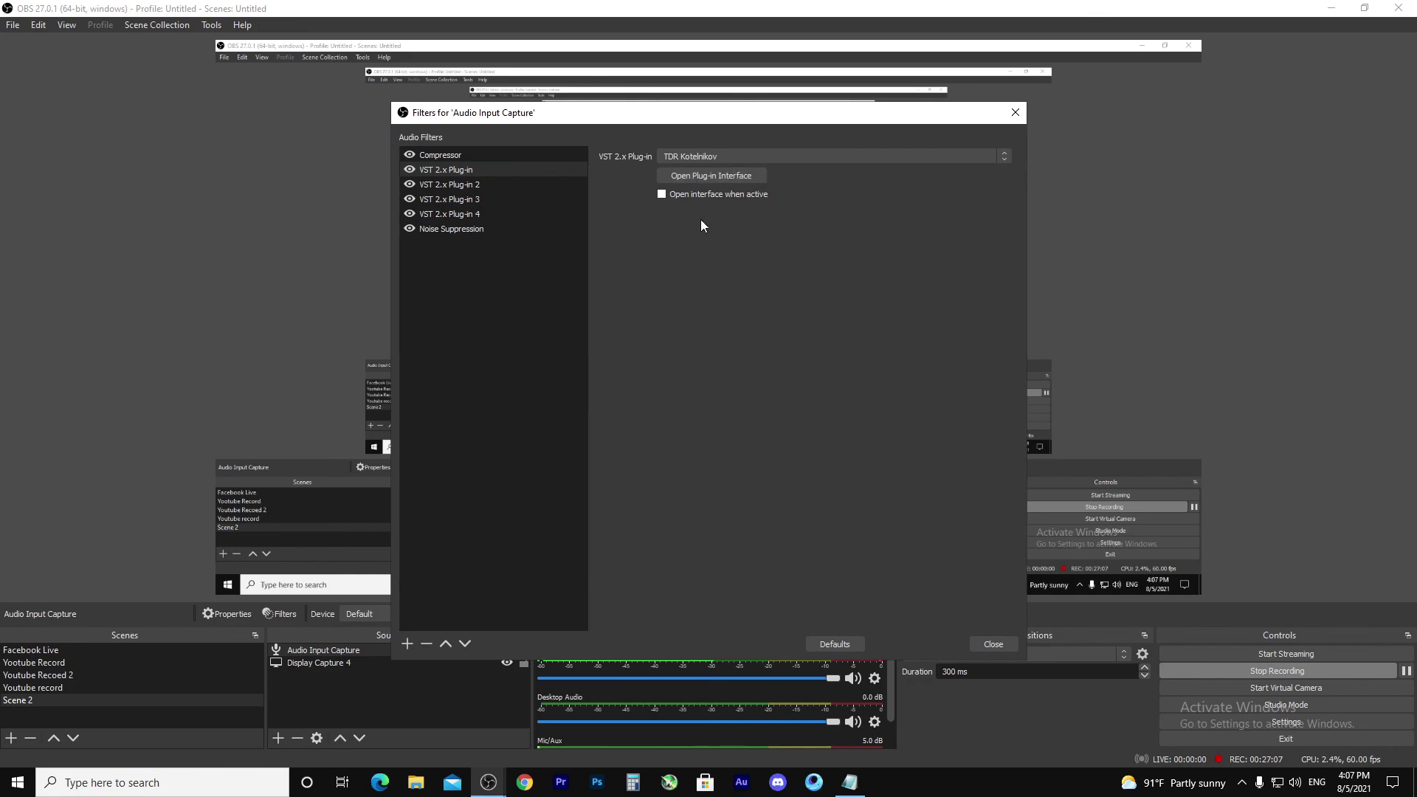
{"action": "left_click", "coordinate": [701, 174]}
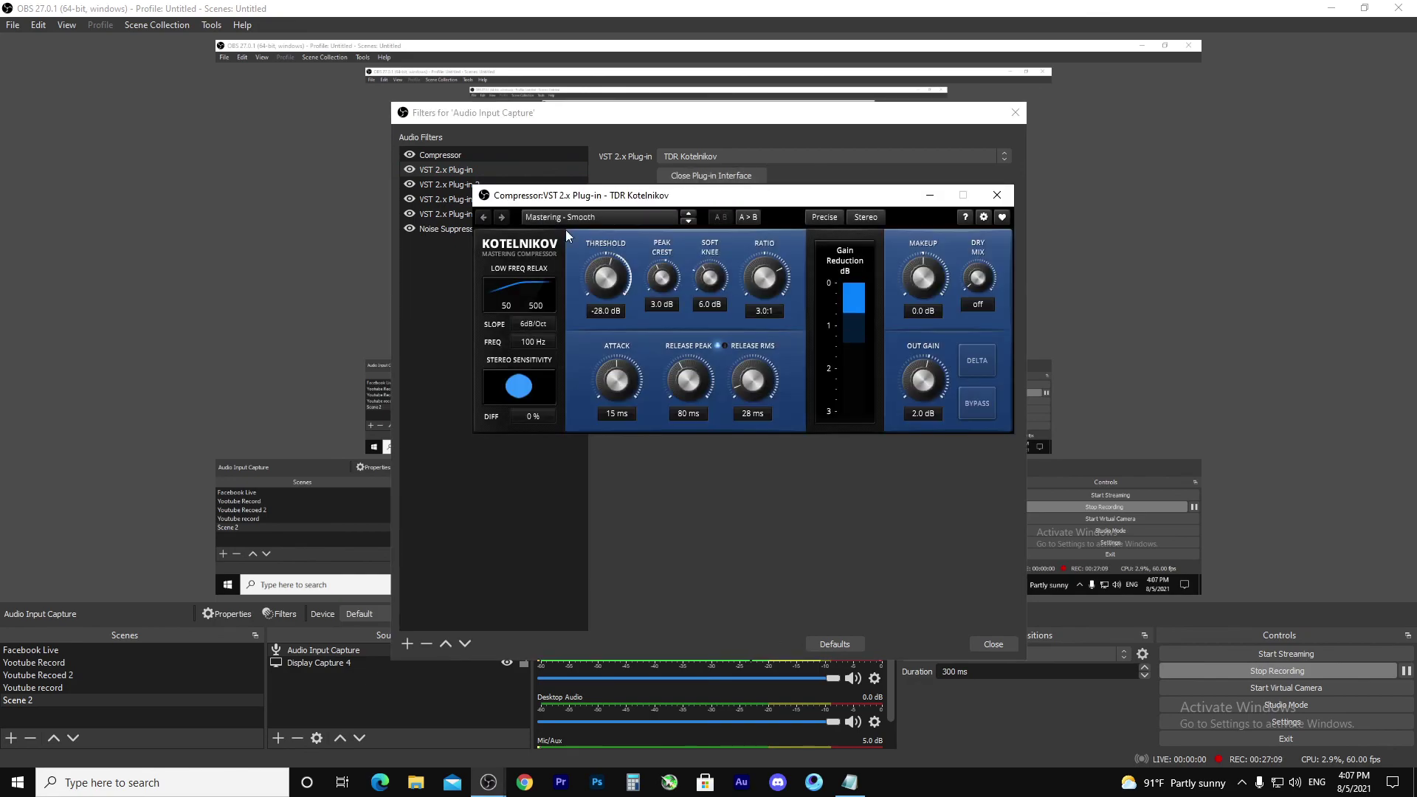
{"action": "left_click", "coordinate": [997, 195]}
Step: Inspect the TDR Nova plug-in interface of VST 2.x Plug-in 2, close the filters and minimize OBS
{"action": "left_click", "coordinate": [474, 186]}
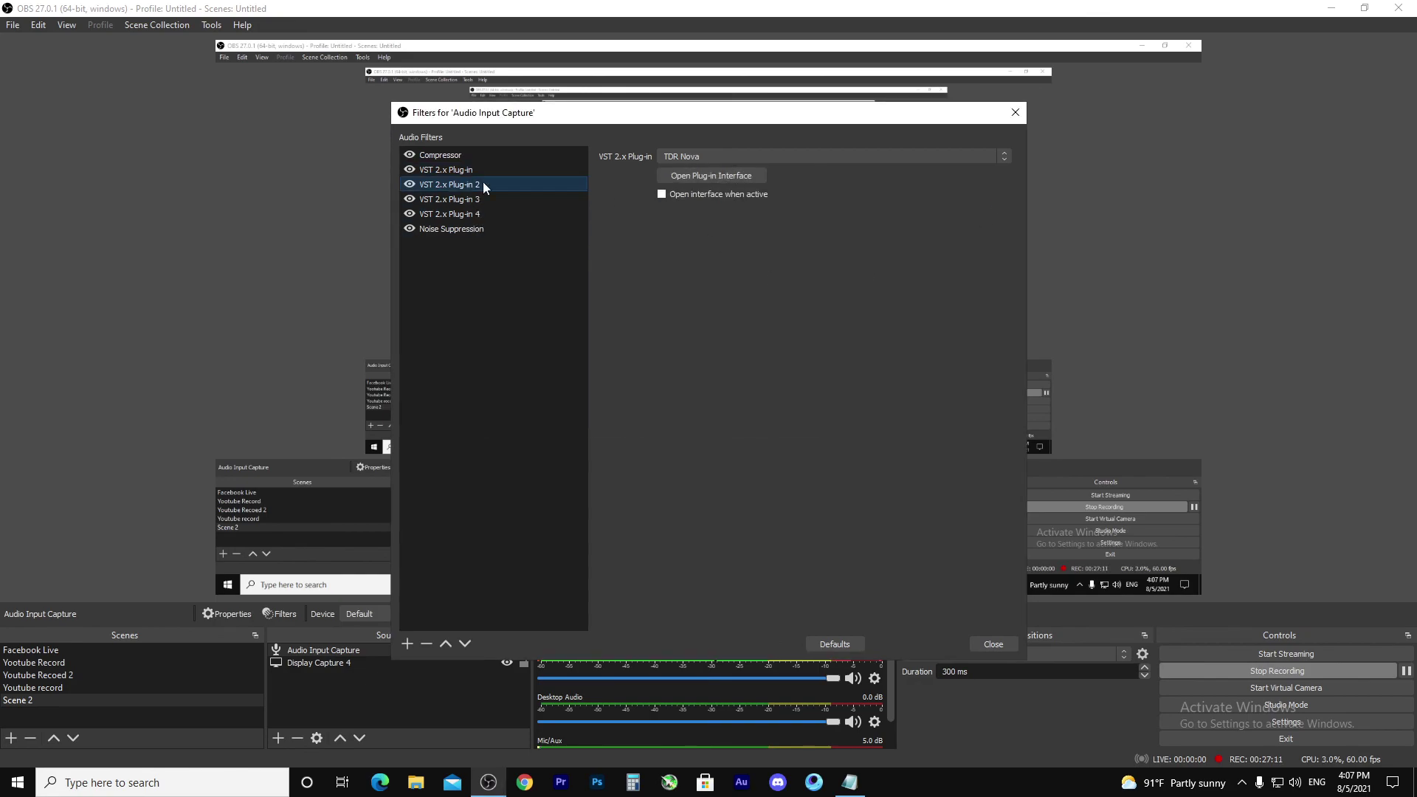
{"action": "left_click", "coordinate": [741, 175]}
{"action": "left_click", "coordinate": [1069, 192]}
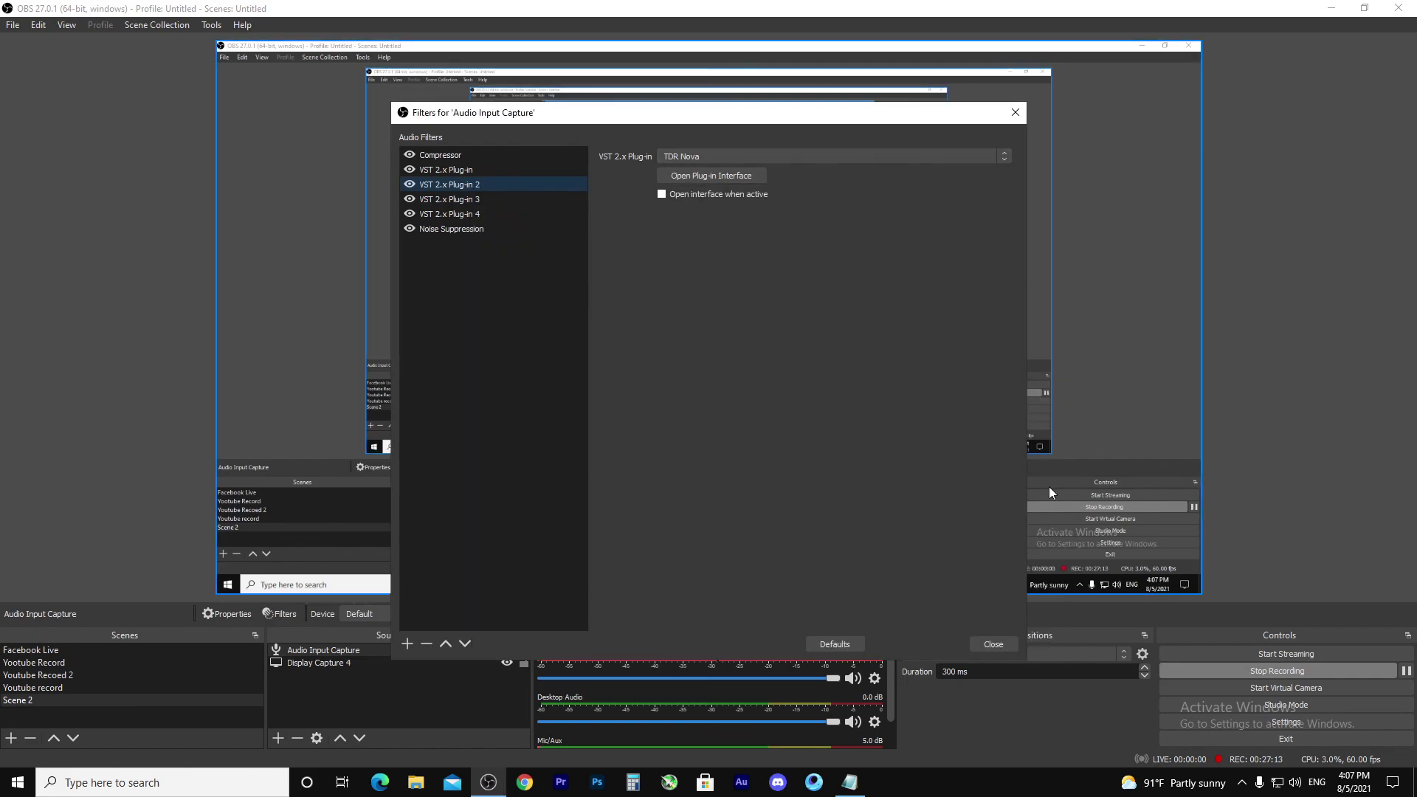
{"action": "left_click", "coordinate": [1016, 112]}
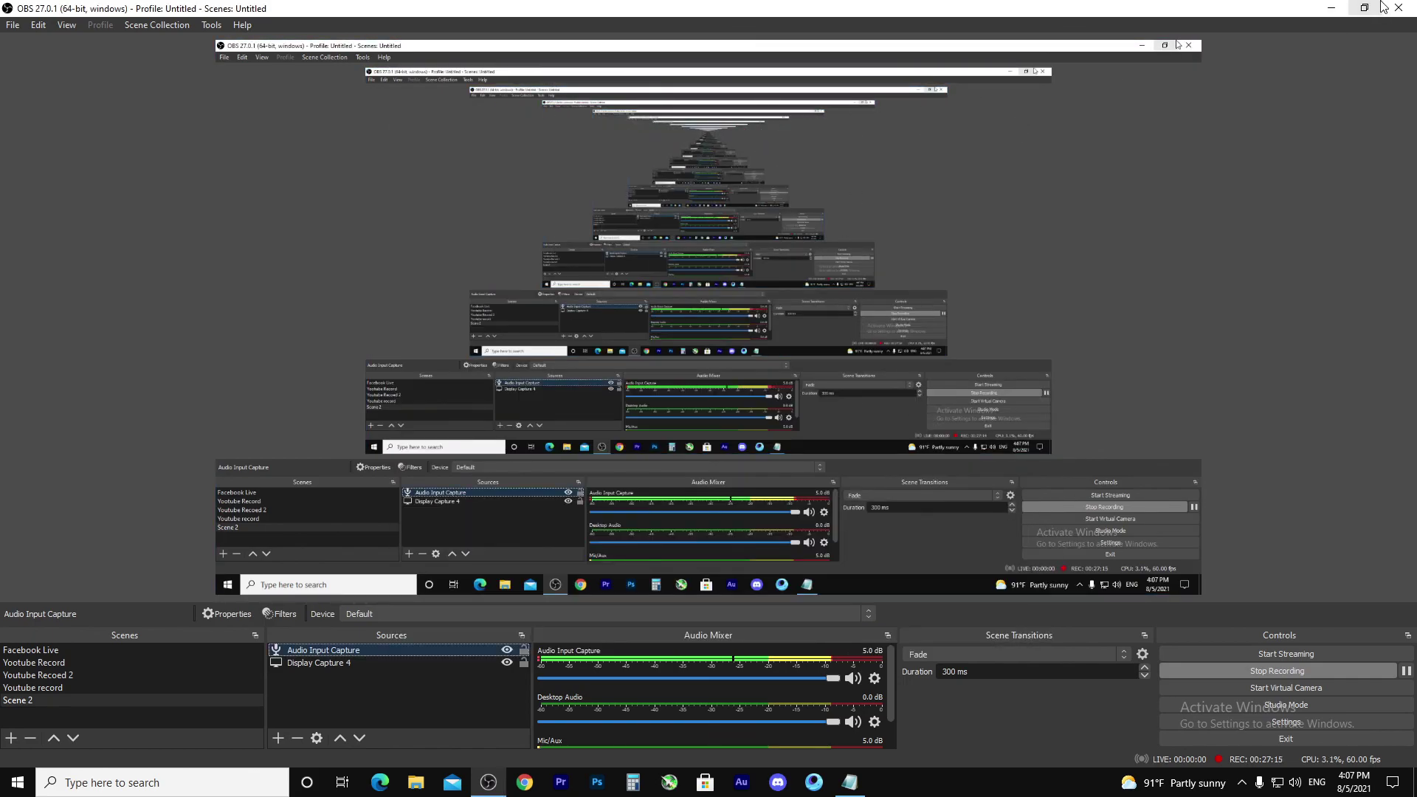
{"action": "left_click", "coordinate": [1336, 7]}
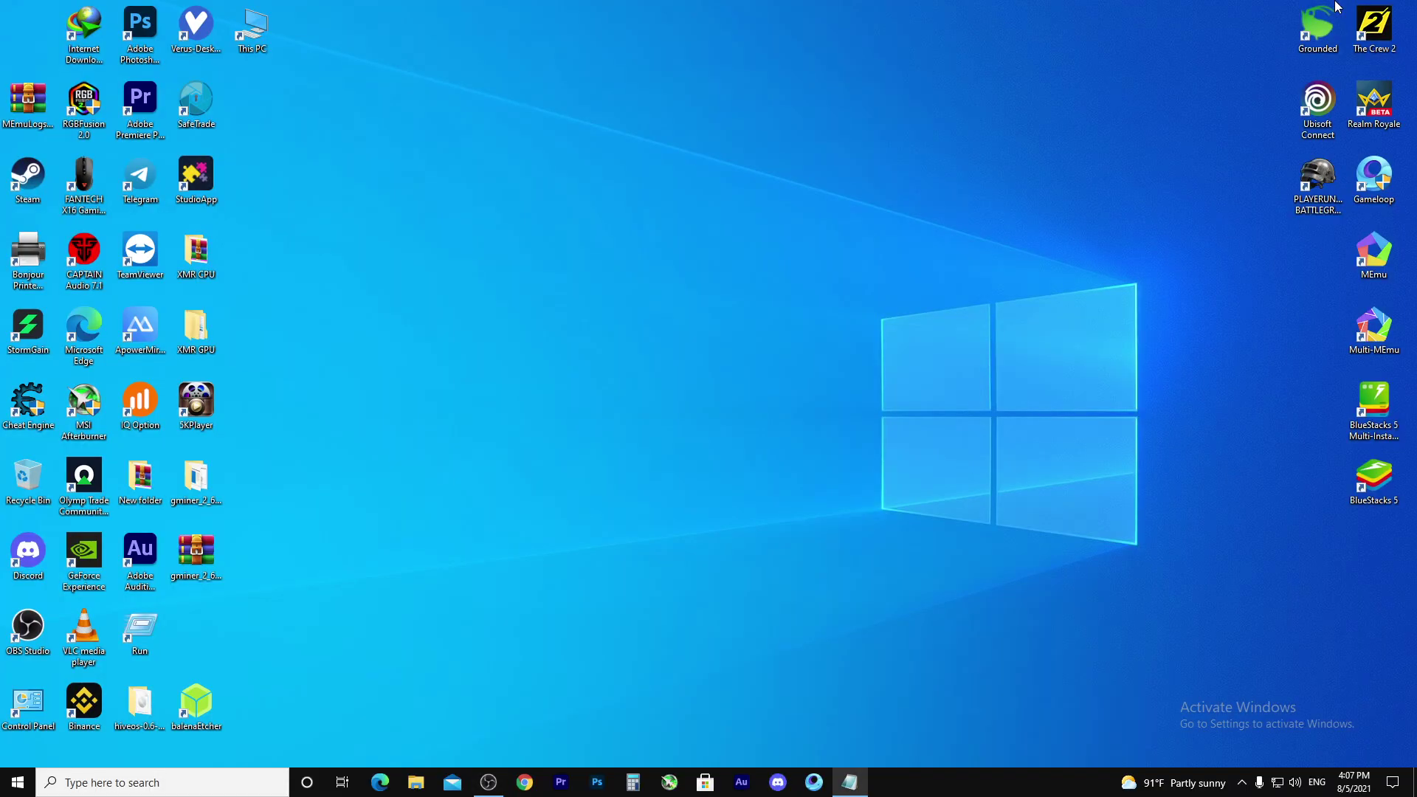